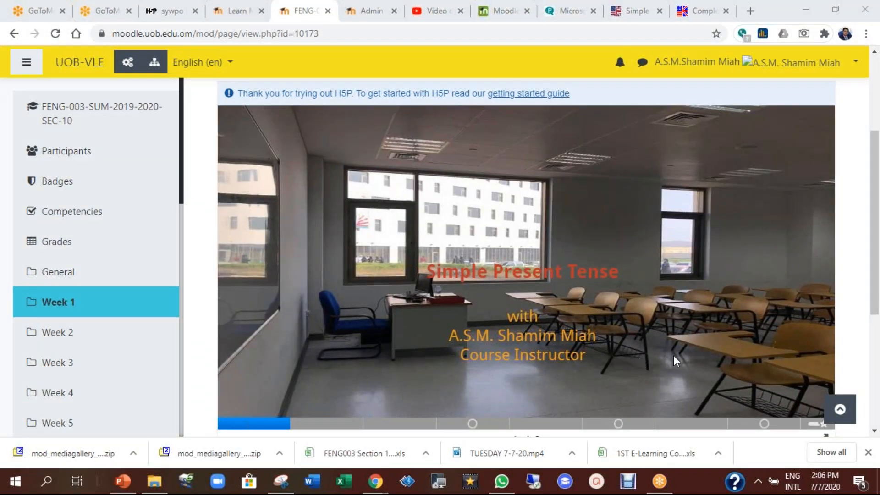
# Return to the FENG-003 Week 1 section and scroll through its activities, Simple Present Tense to Video Lessons
pyautogui.scroll(2, 670, 356)
pyautogui.scroll(-2, 670, 356)
pyautogui.scroll(2, 670, 356)
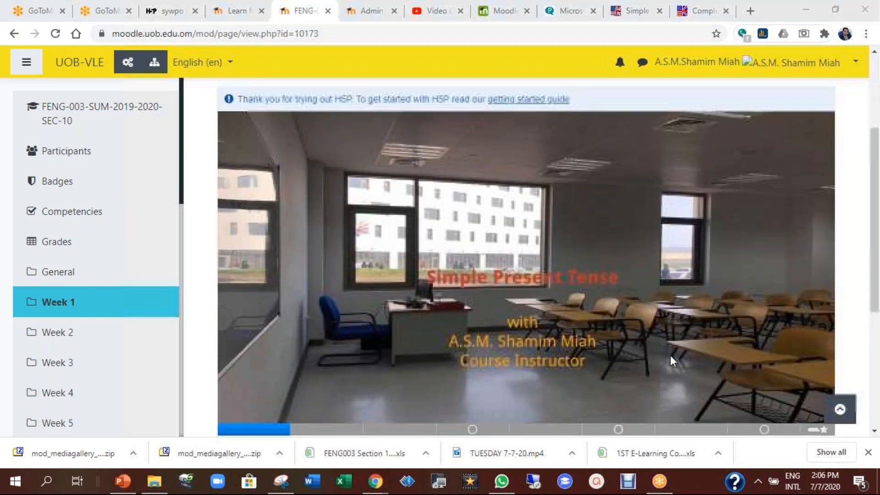
pyautogui.click(532, 124)
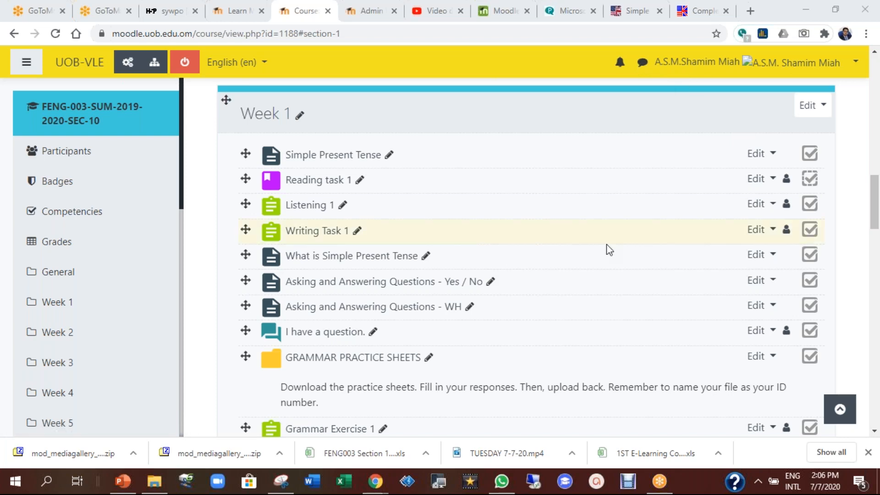
pyautogui.scroll(-1, 557, 290)
pyautogui.scroll(-3, 558, 290)
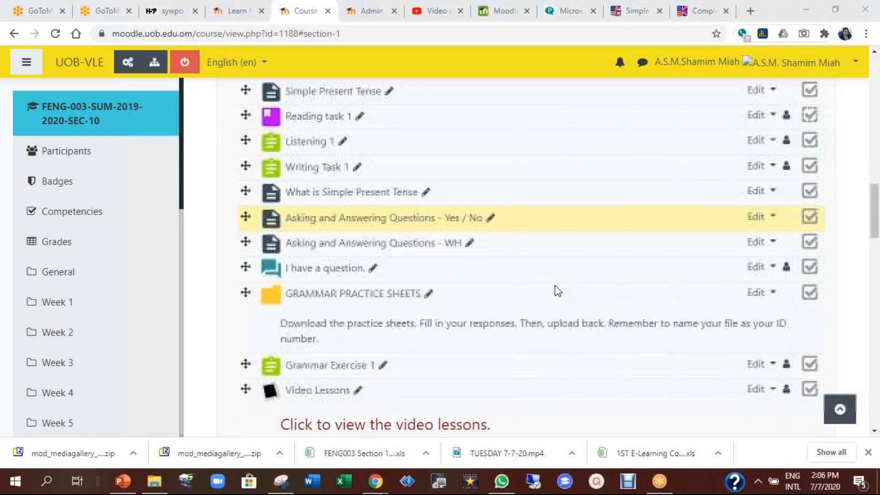
pyautogui.scroll(1, 403, 292)
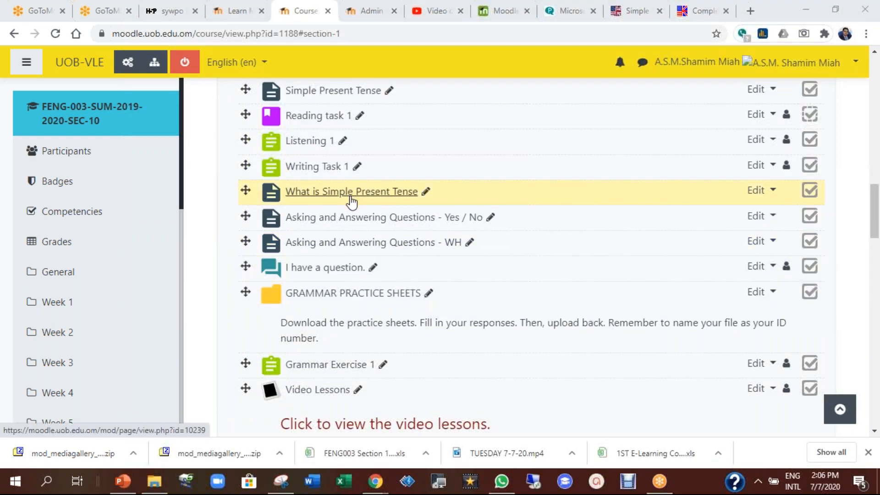
pyautogui.scroll(1, 350, 202)
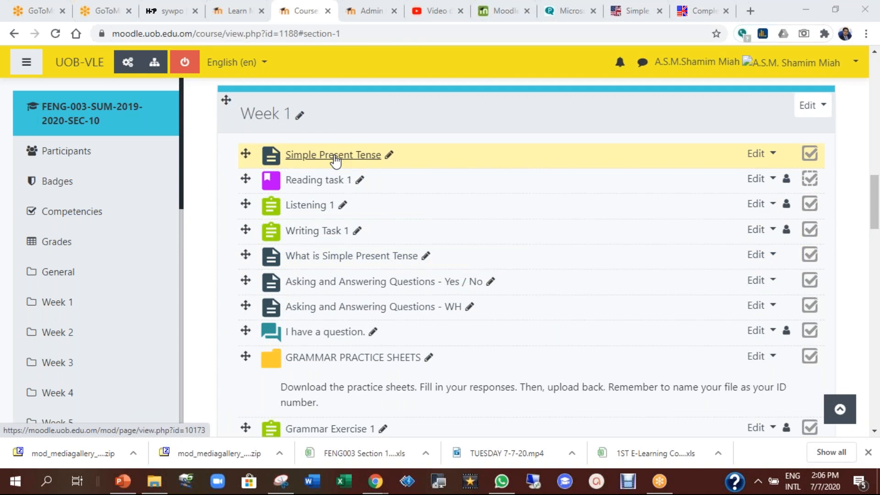
# Reopen the Simple Present Tense page and scroll down to its 9-slide H5P presentation's title slide
pyautogui.click(335, 156)
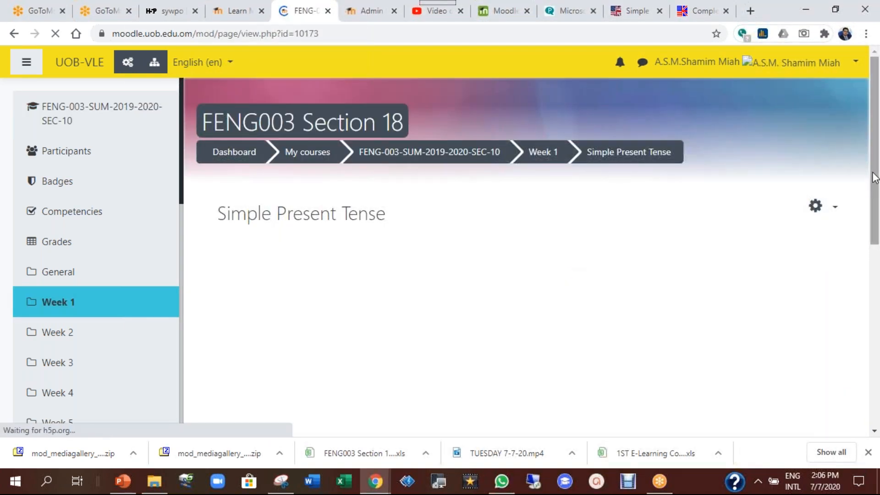
pyautogui.moveTo(875, 152); pyautogui.dragTo(875, 205)
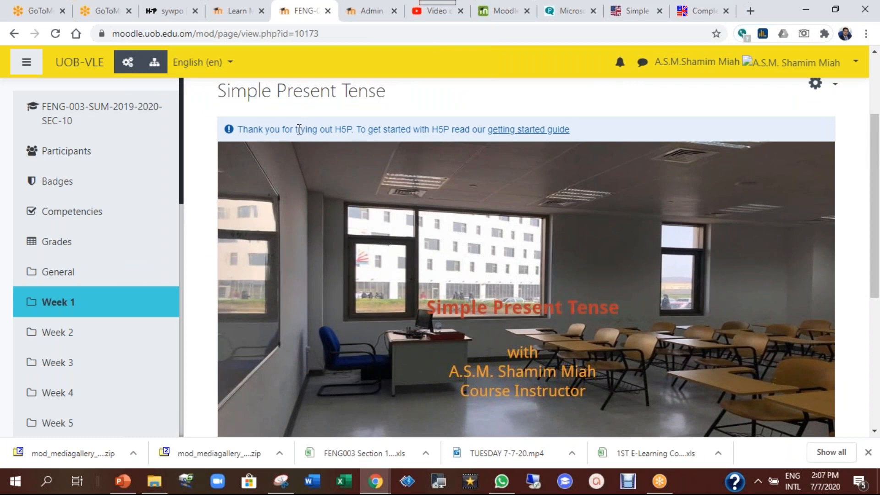
pyautogui.moveTo(295, 129); pyautogui.dragTo(354, 131)
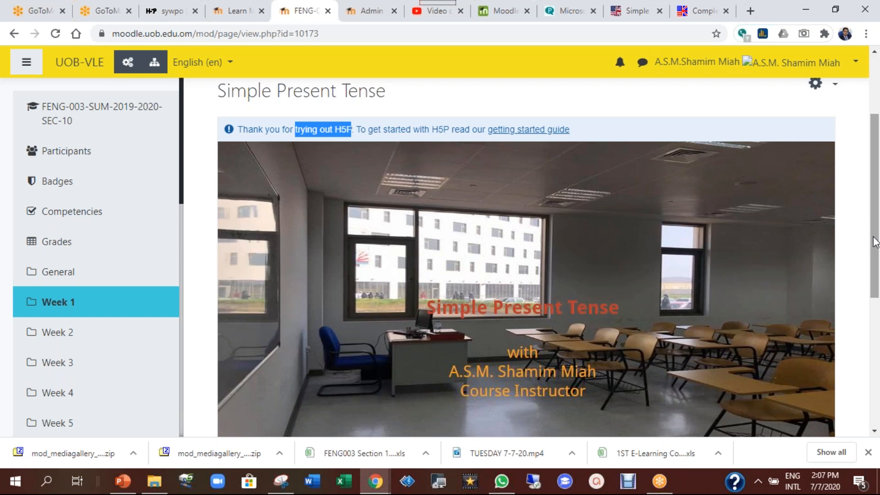
pyautogui.moveTo(876, 242); pyautogui.dragTo(873, 255)
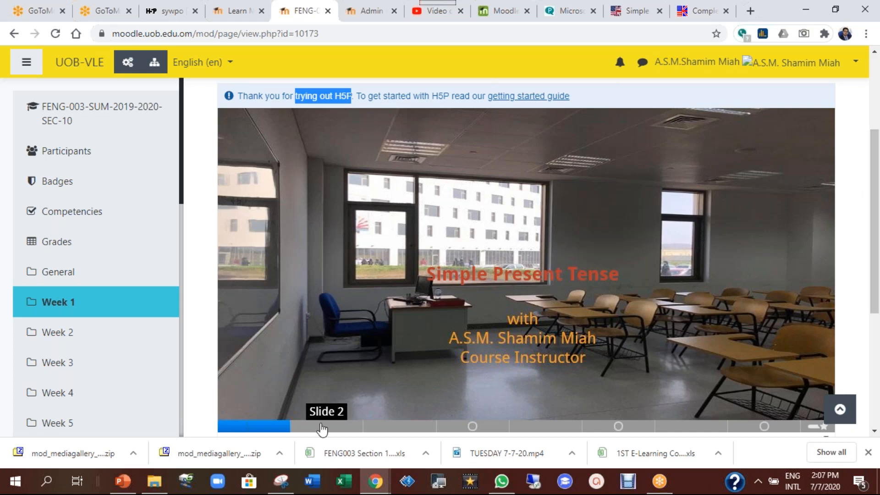
pyautogui.scroll(-1, 527, 341)
pyautogui.scroll(-1, 526, 341)
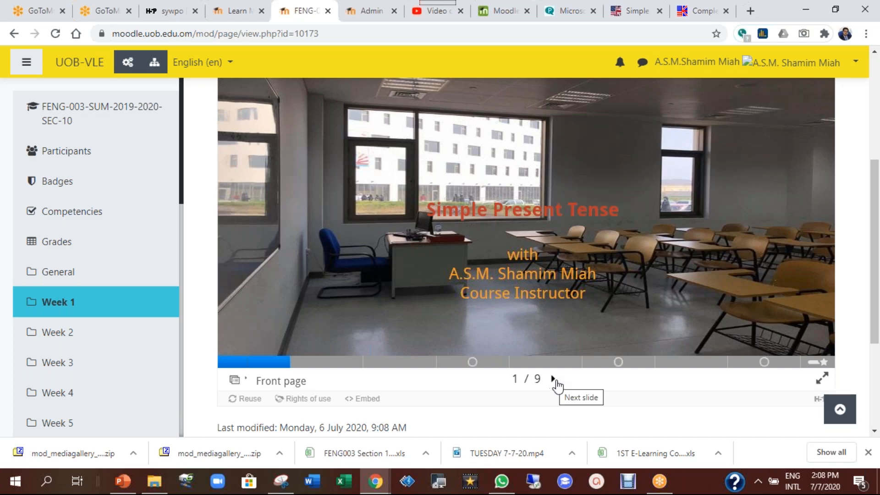
# Step through slides 2 and 3 to the slide 4 'What is simple present tense?' quiz
pyautogui.moveTo(876, 299); pyautogui.dragTo(877, 288)
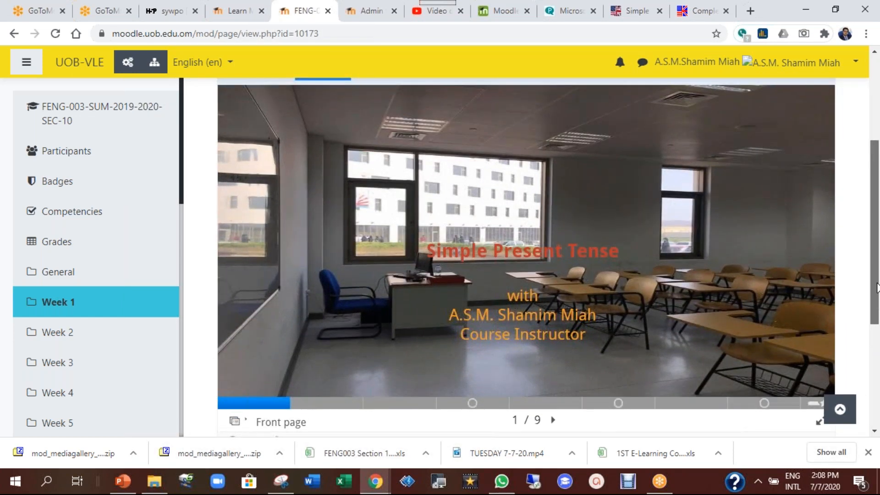
pyautogui.click(338, 404)
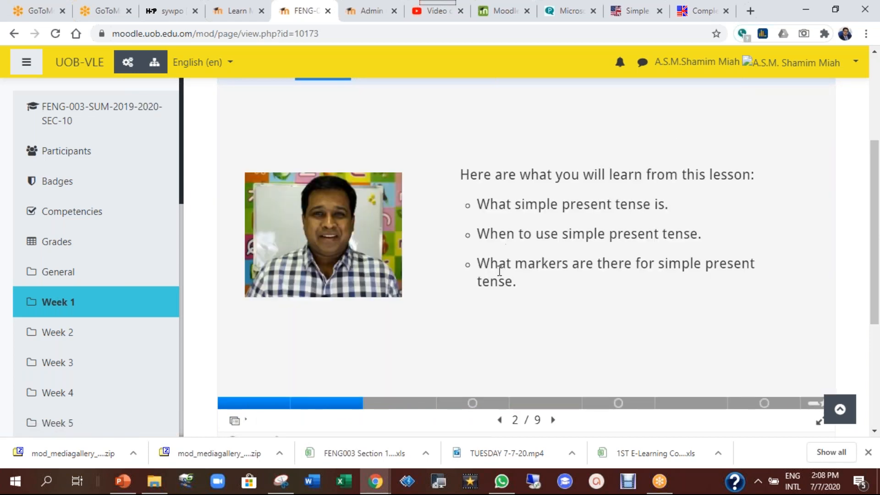
pyautogui.click(412, 405)
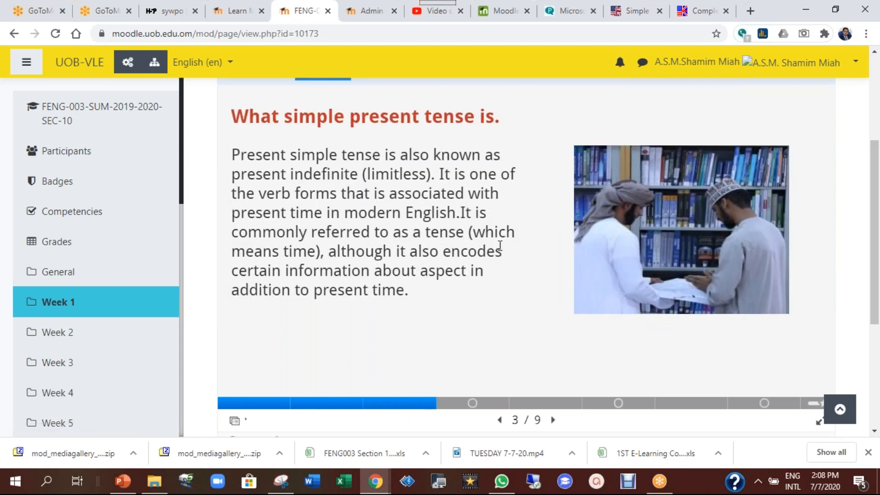
pyautogui.click(480, 406)
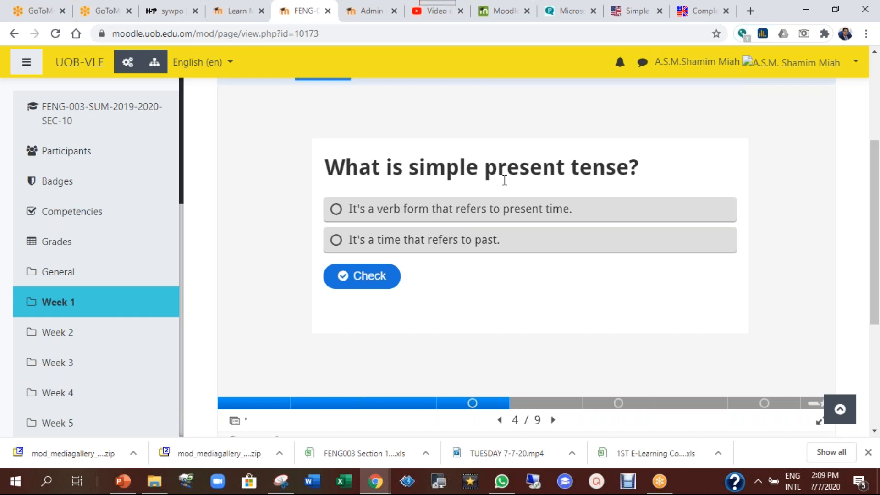
# Answer 'It's a verb form that refers to present time.' for 1/1, then go to slide 5
pyautogui.click(413, 218)
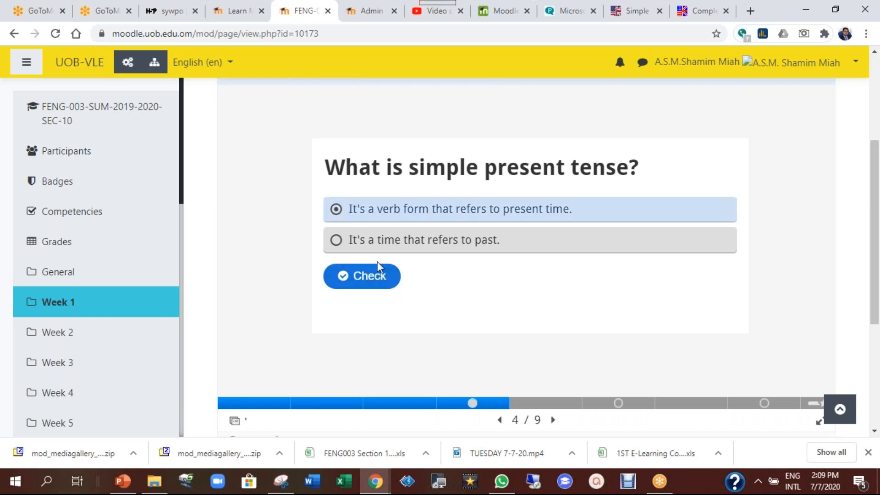
pyautogui.click(379, 285)
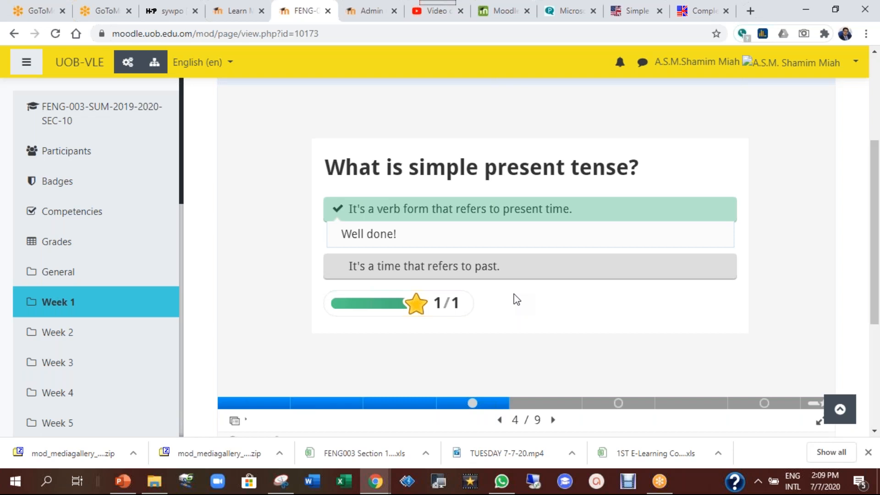
pyautogui.click(539, 406)
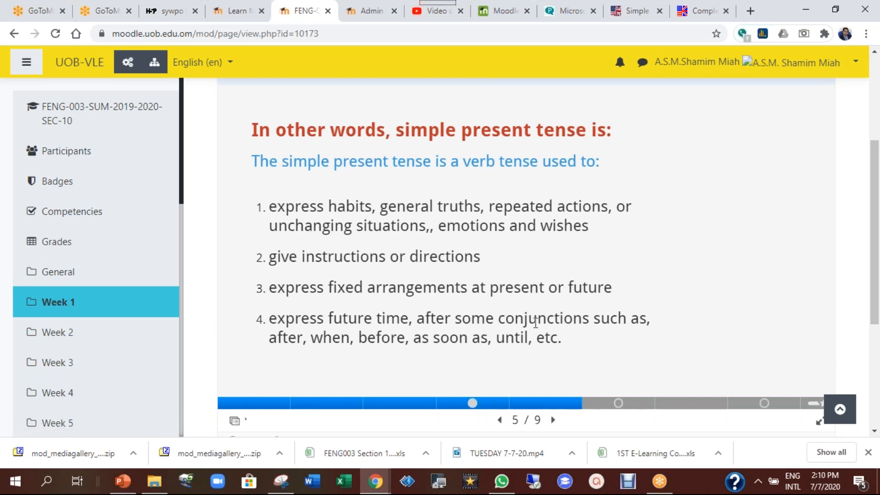
# Jump to slide 6, glance back at slide 4, and return to the fill-in-the-blanks exercise
pyautogui.click(597, 408)
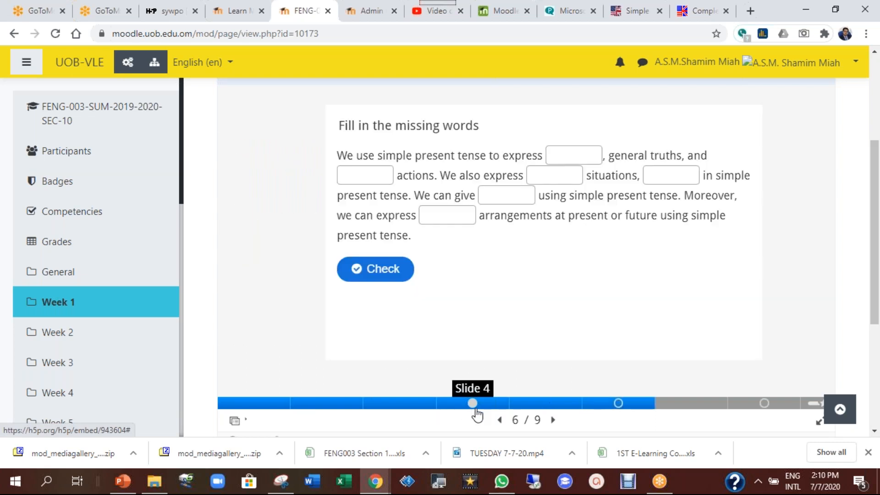
pyautogui.click(474, 409)
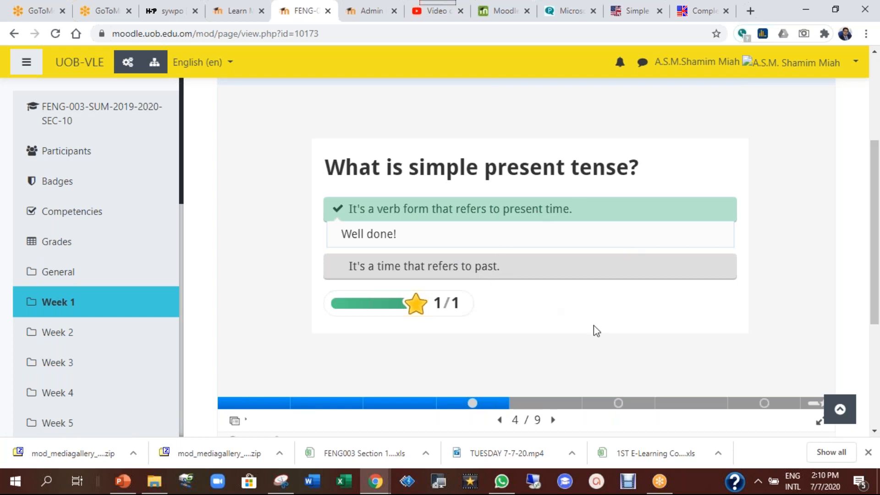
pyautogui.click(605, 409)
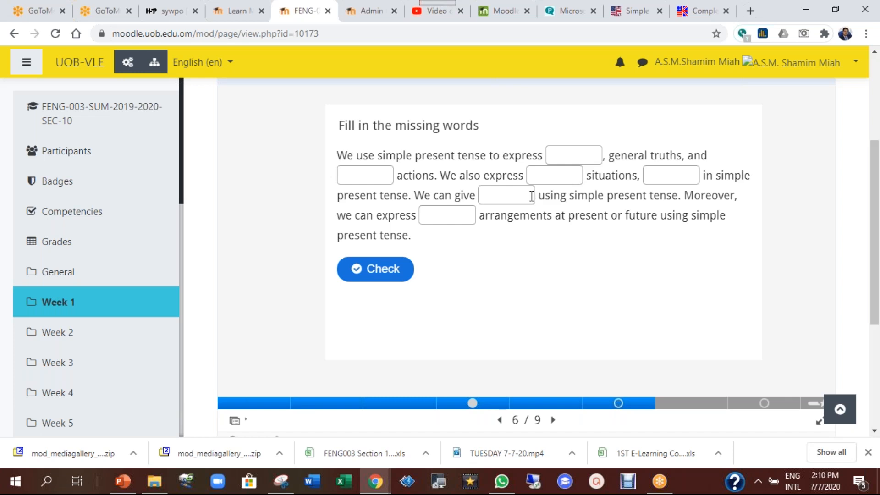
# Fill the first three blanks with habits, repeated and unchanging, correcting typos along the way
pyautogui.click(558, 157)
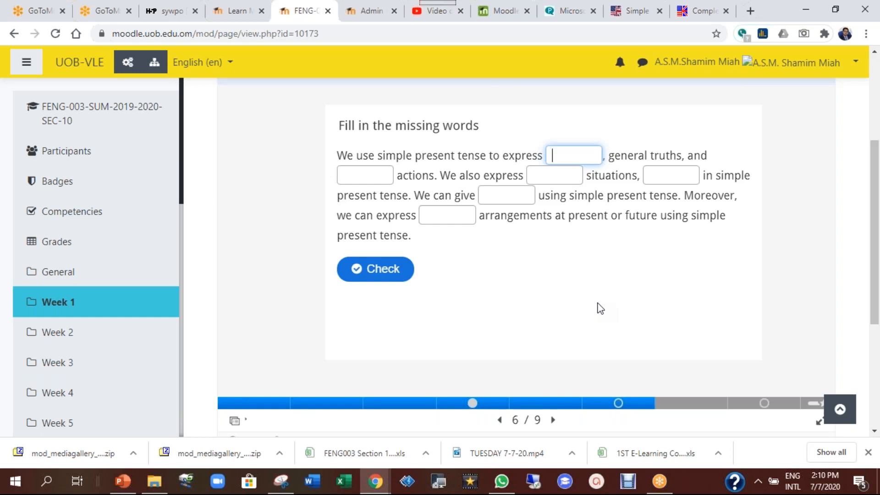
pyautogui.write('habits')
pyautogui.click(352, 179)
pyautogui.write('e')
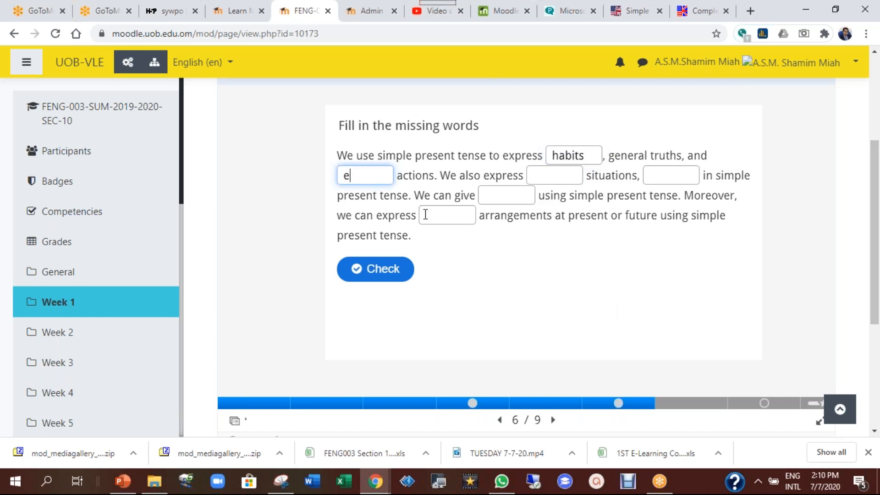
pyautogui.press('BackSpace')
pyautogui.write('repeated')
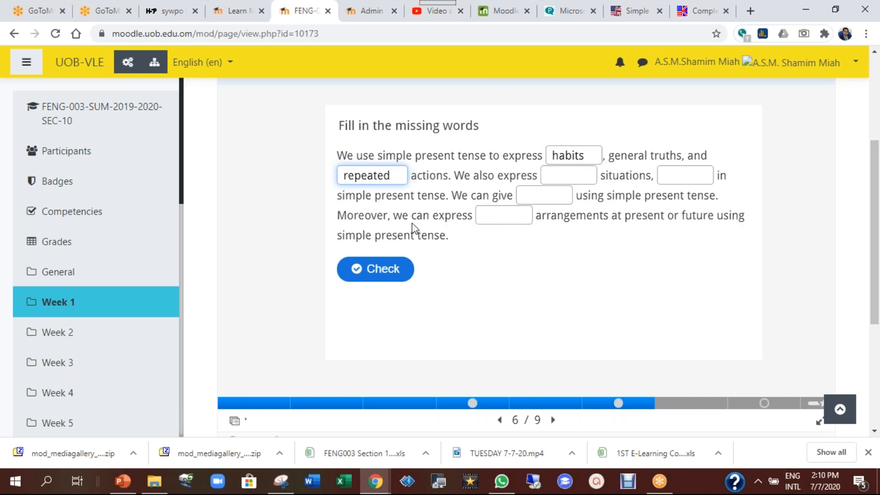
pyautogui.click(555, 175)
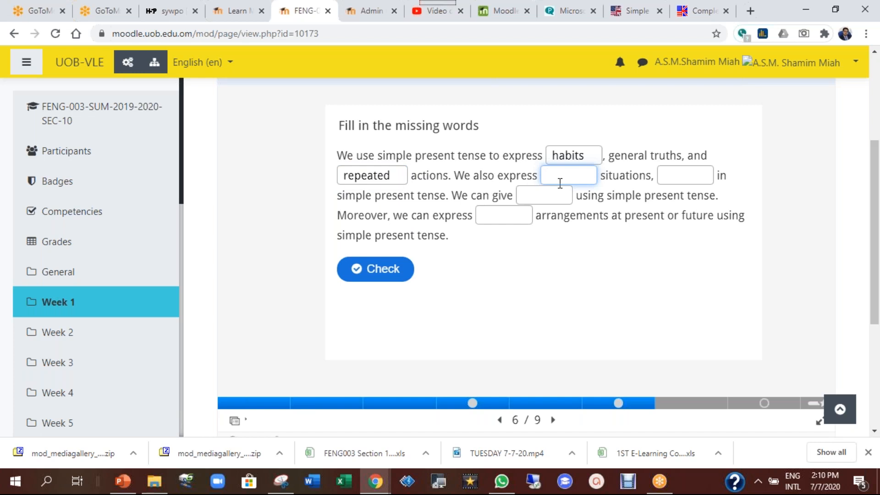
pyautogui.write('unchanging')
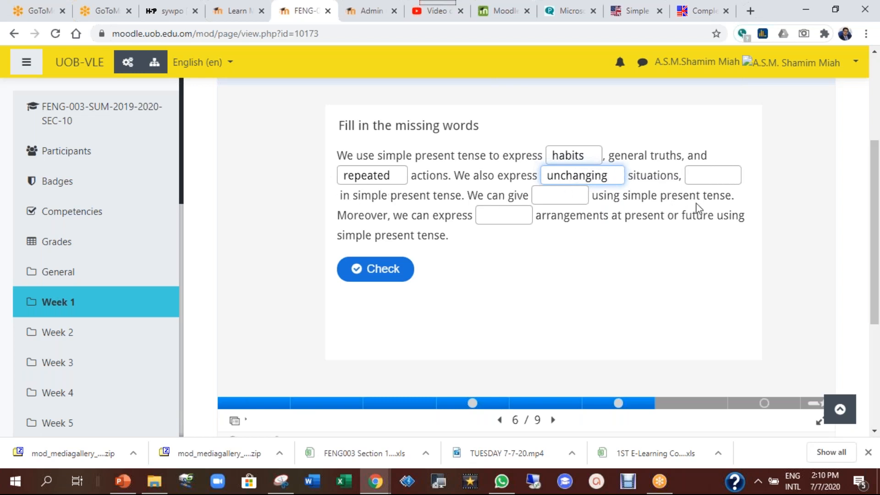
# Fill the remaining blanks with emotions, instructions and last, fixing the misspelled final word
pyautogui.click(705, 180)
pyautogui.write('emotions')
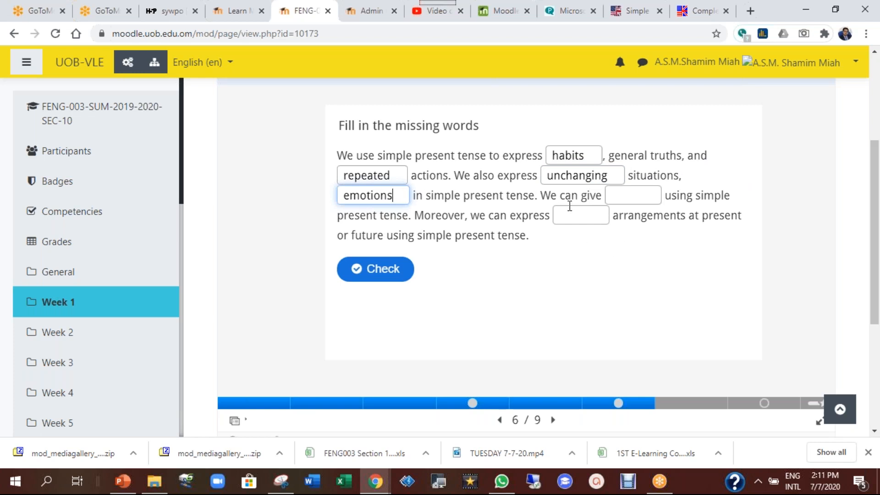
pyautogui.click(619, 198)
pyautogui.write('instructions')
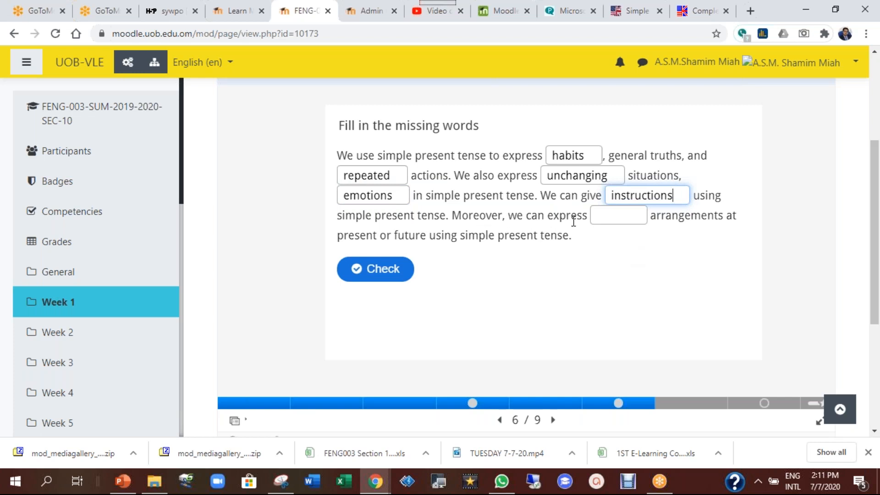
pyautogui.click(601, 219)
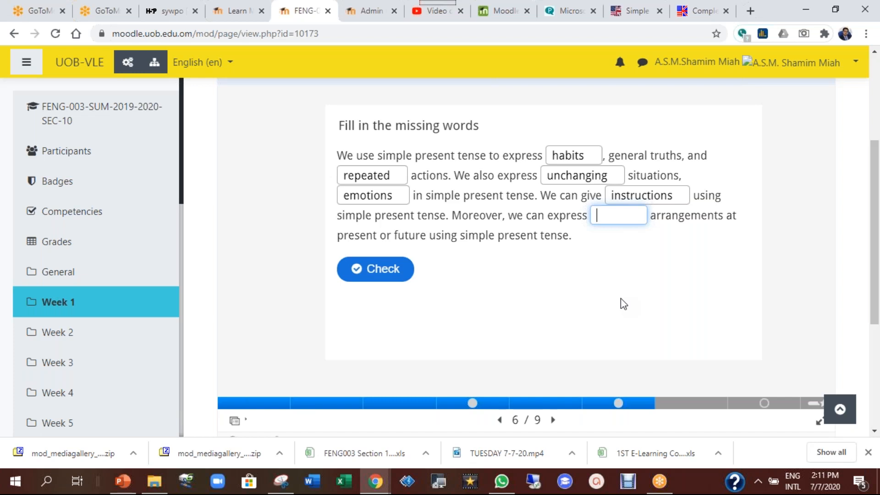
pyautogui.write('fi')
pyautogui.press('BackSpace')
pyautogui.press('BackSpace')
pyautogui.press('BackSpace')
pyautogui.write('lost')
pyautogui.press('BackSpace')
pyautogui.press('BackSpace')
pyautogui.press('BackSpace')
pyautogui.write('ast')
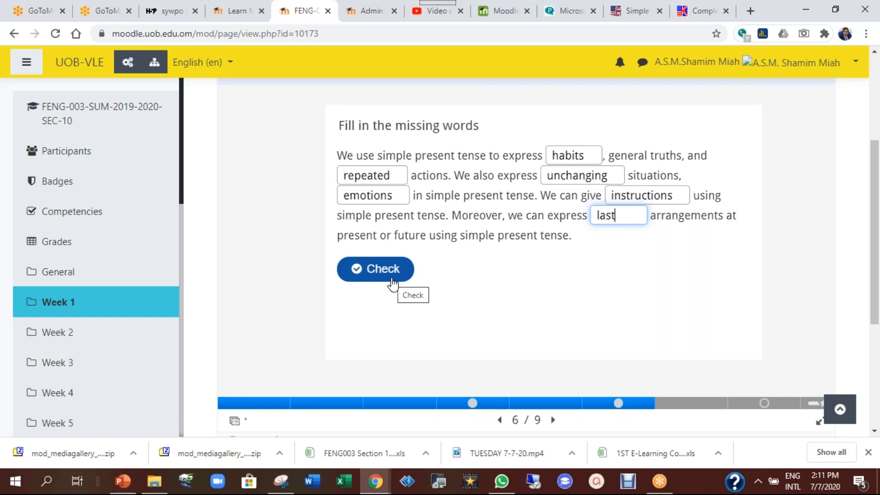
# Check the blanks for a 5/6 score, show fixed/temporary as the solution, then retry to clear them
pyautogui.click(393, 283)
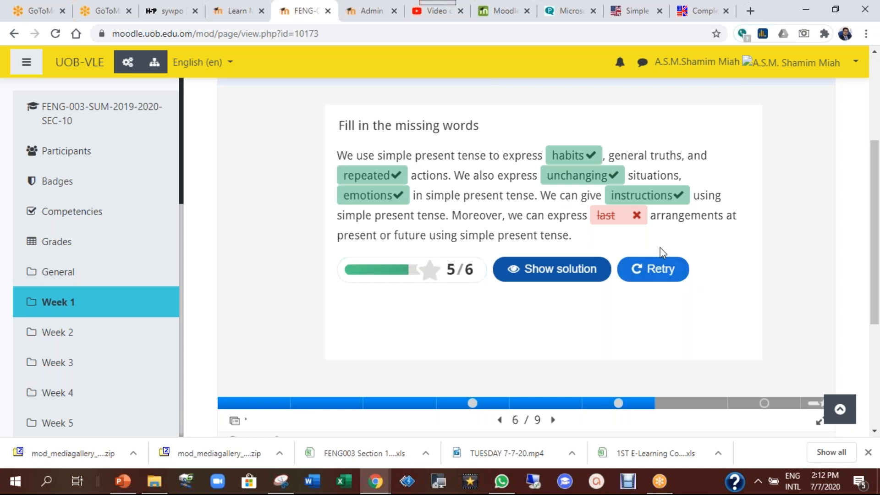
pyautogui.click(544, 275)
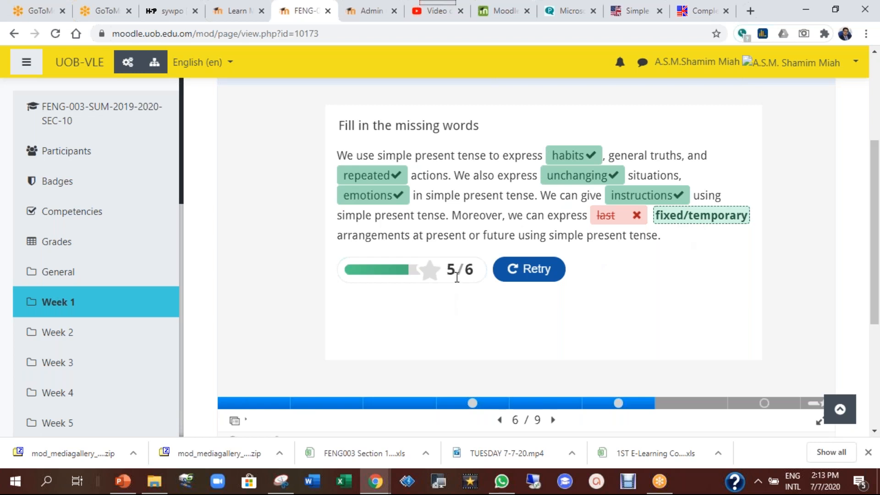
pyautogui.click(526, 275)
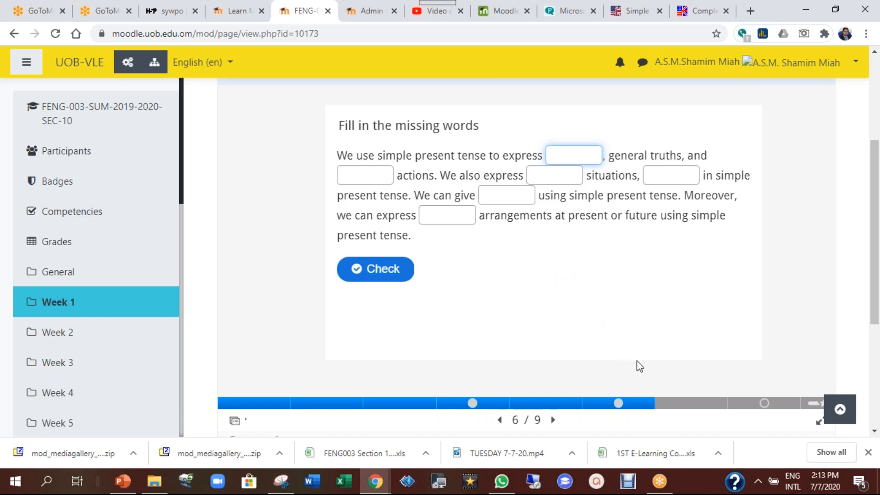
# Answer True on the slide 8 adverbs-of-frequency question for 1/1 and reach the 2/8 summary
pyautogui.click(718, 408)
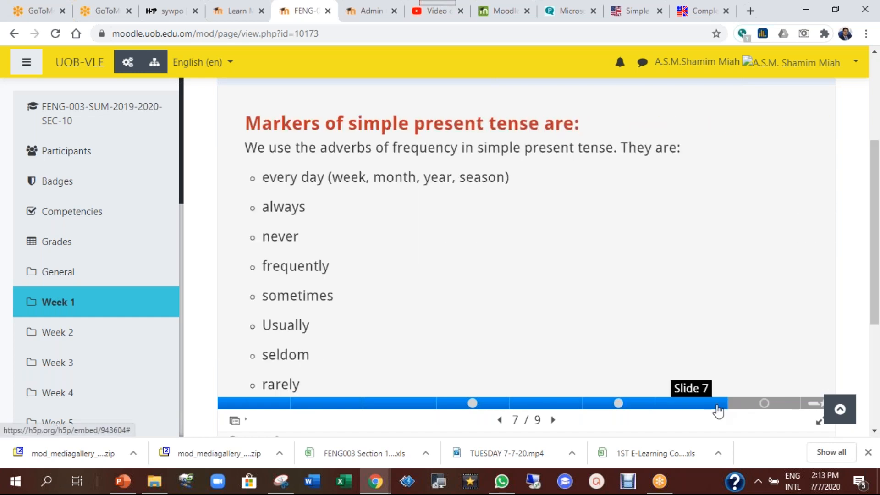
pyautogui.click(748, 406)
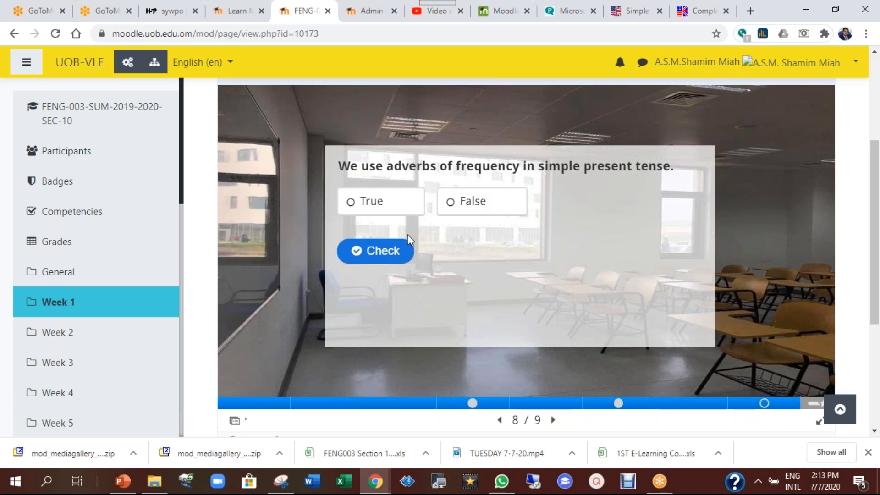
pyautogui.click(387, 262)
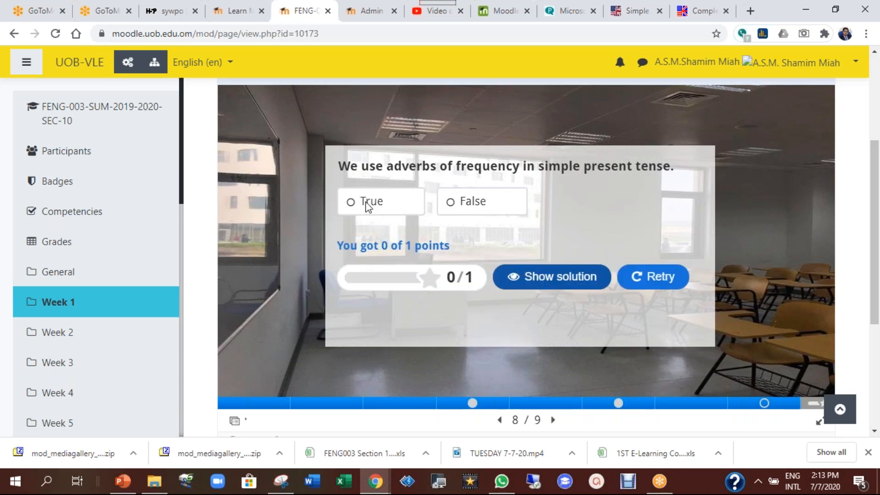
pyautogui.click(658, 276)
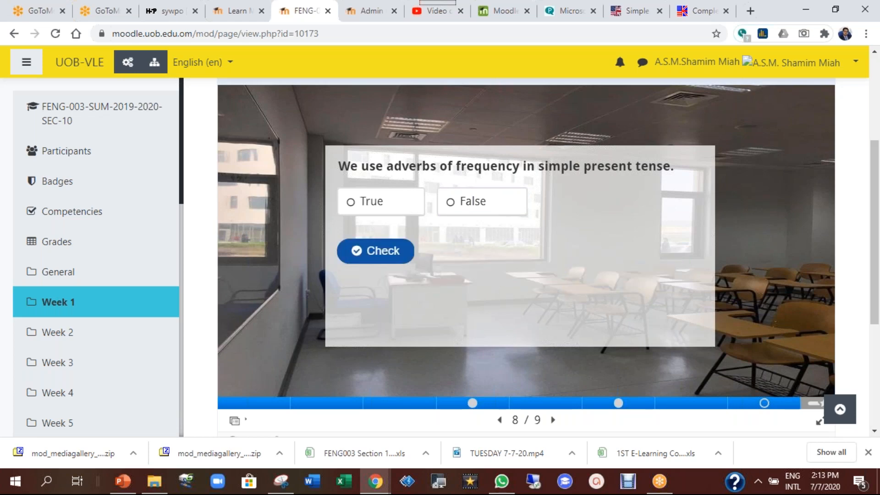
pyautogui.click(365, 200)
pyautogui.click(387, 252)
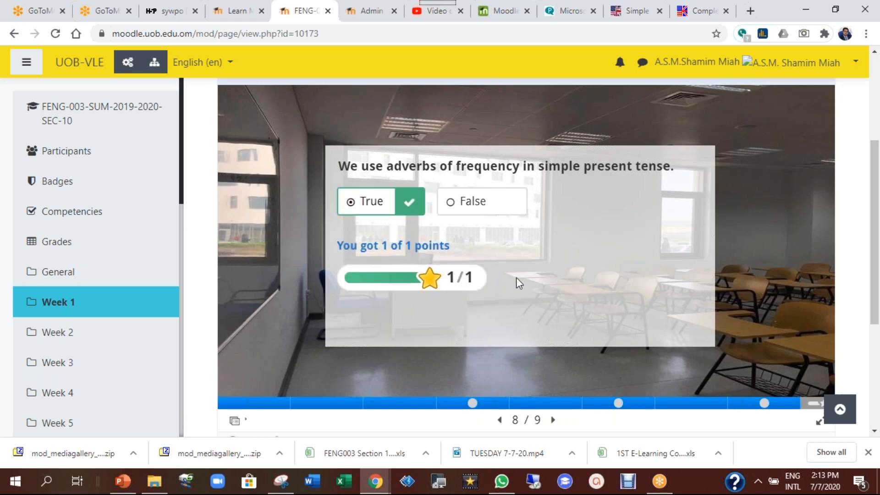
pyautogui.click(815, 403)
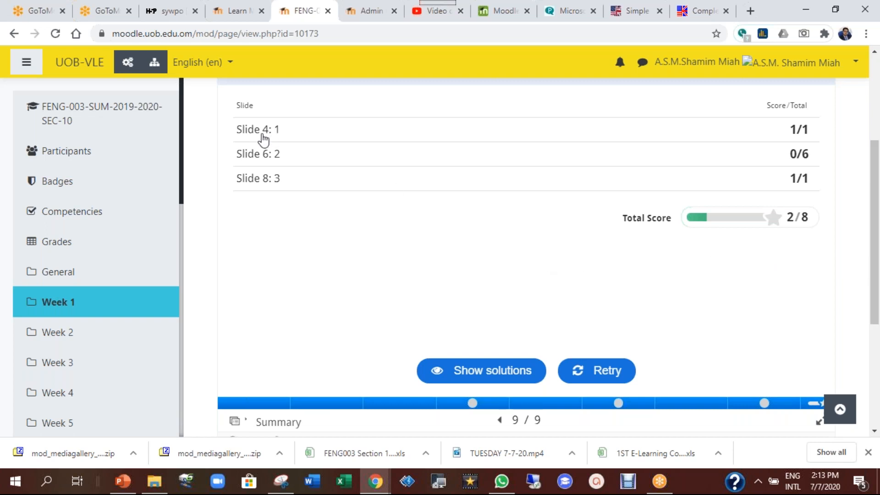
pyautogui.scroll(2, 615, 297)
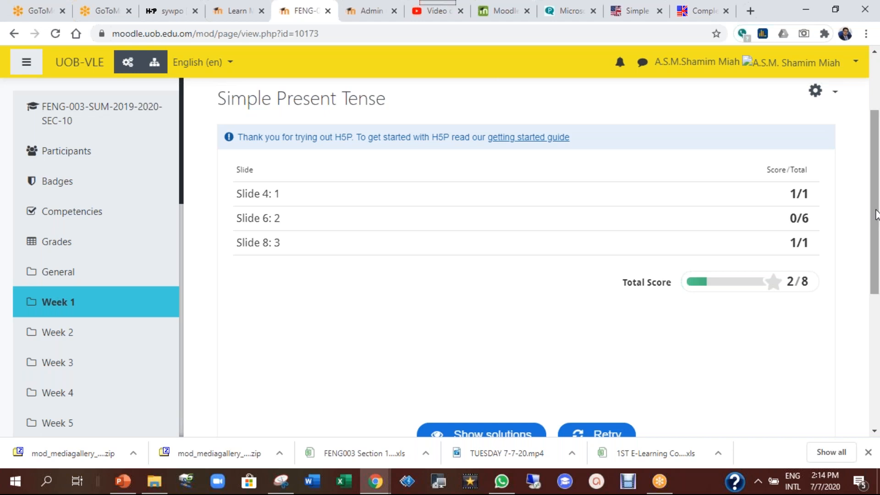
pyautogui.scroll(-1, 496, 241)
pyautogui.scroll(-1, 606, 270)
pyautogui.scroll(4, 606, 269)
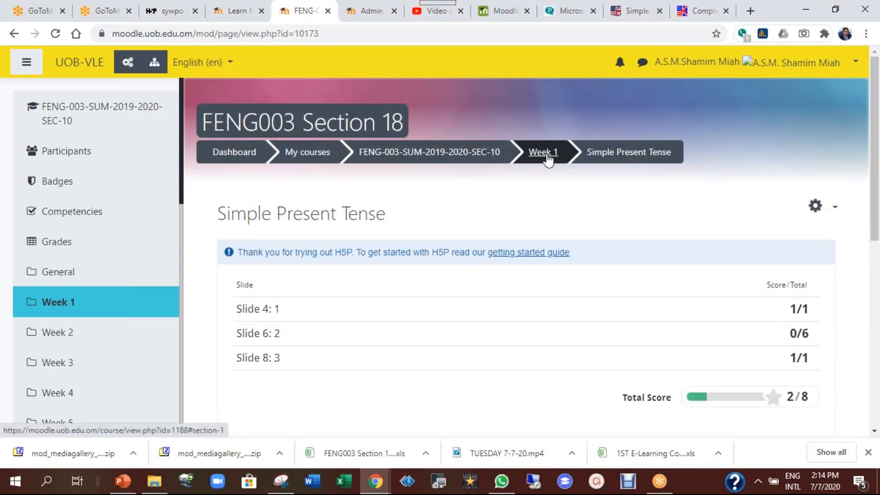
# Go back to the FENG-003 Week 1 section via the breadcrumb
pyautogui.click(547, 156)
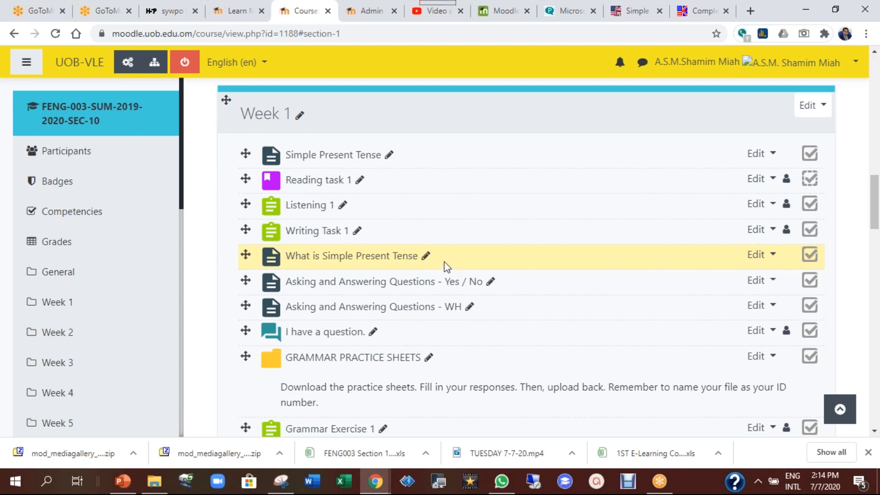
# Open 'What is Simple Present Tense' and start its embedded 4:21 YouTube video
pyautogui.click(386, 265)
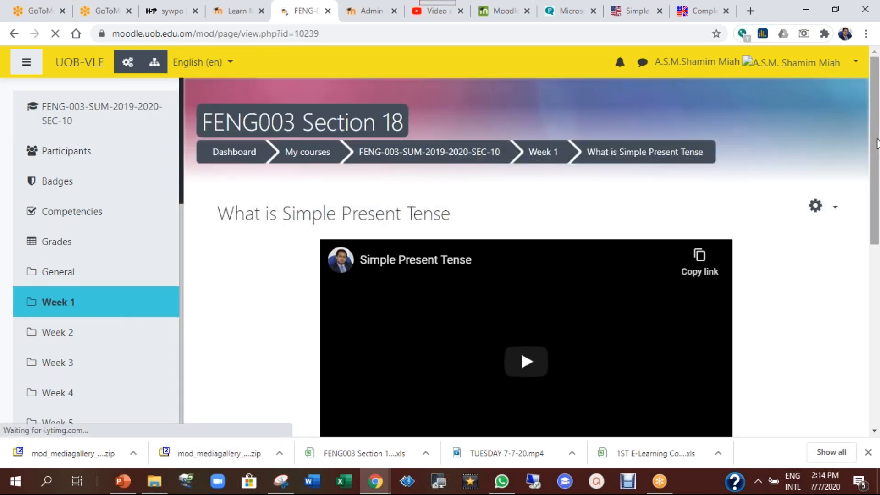
pyautogui.moveTo(879, 151); pyautogui.dragTo(879, 198)
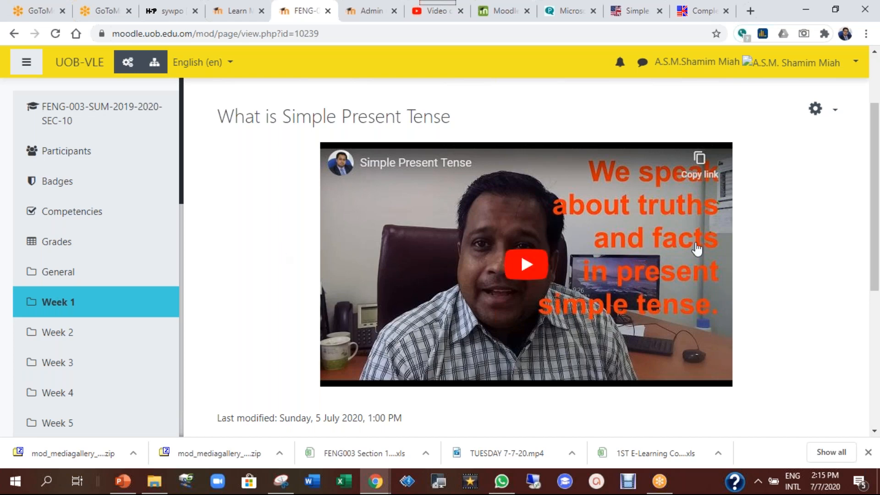
pyautogui.click(545, 270)
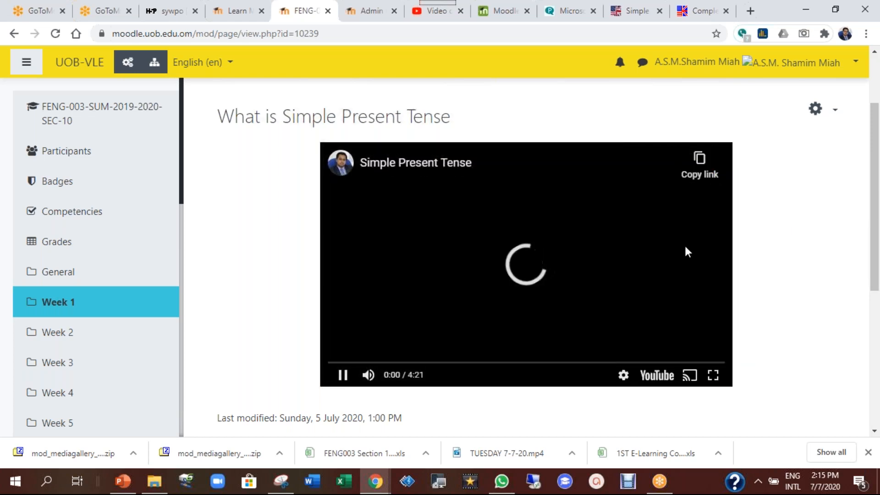
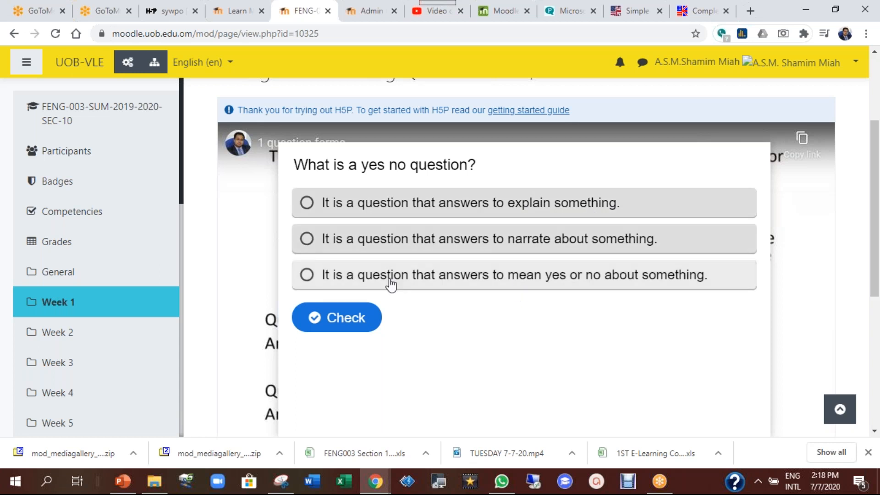
# Answer the yes/no question with the third option and confirm it for a 1/1 score
pyautogui.click(320, 284)
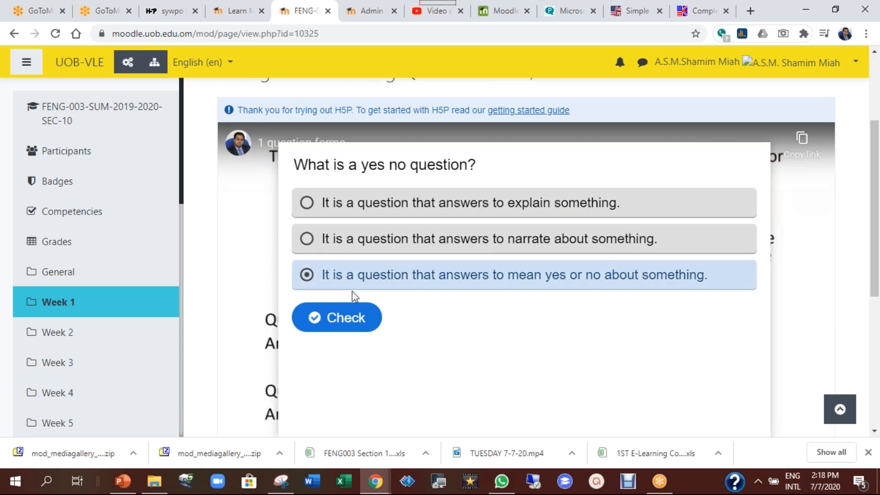
pyautogui.click(353, 314)
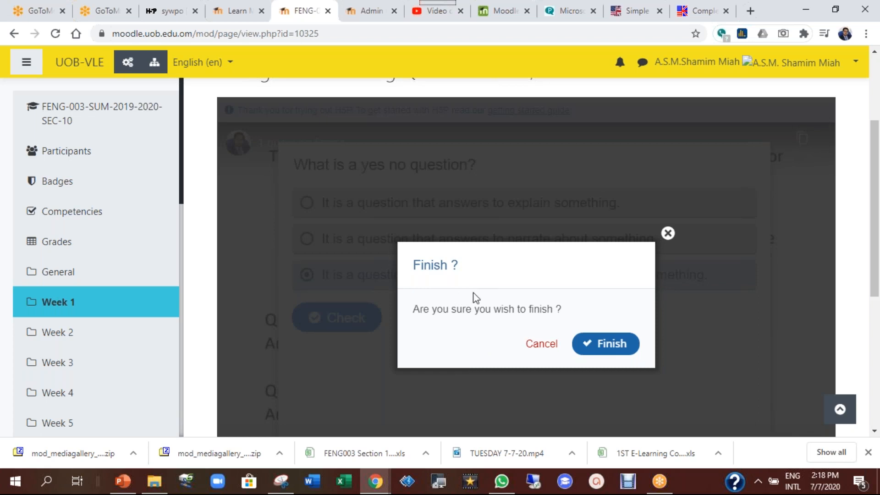
pyautogui.click(614, 344)
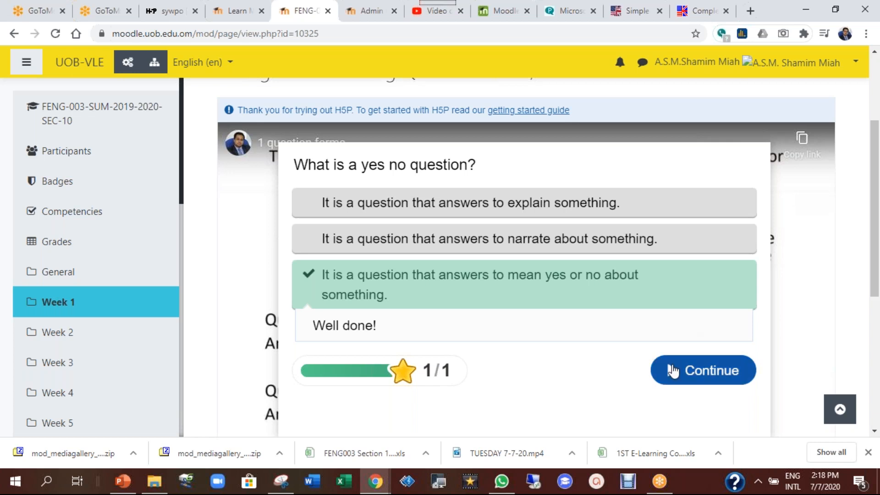
pyautogui.click(674, 368)
pyautogui.scroll(-5, 559, 330)
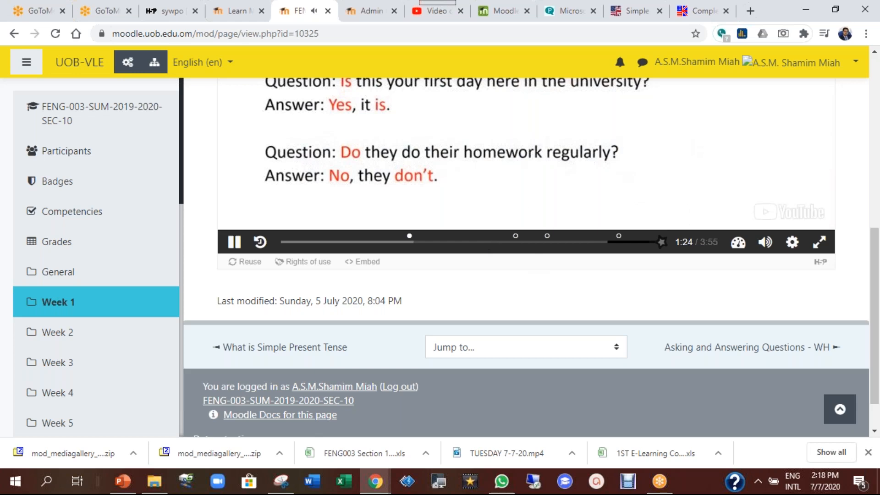
# Pause the video and bring up the summary of answered questions from the end marker
pyautogui.click(235, 242)
pyautogui.scroll(3, 569, 231)
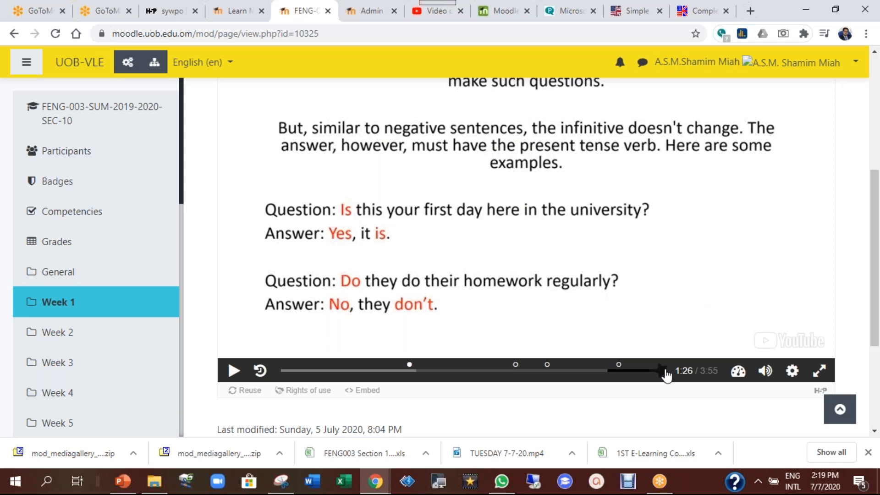
pyautogui.click(663, 371)
pyautogui.scroll(3, 566, 277)
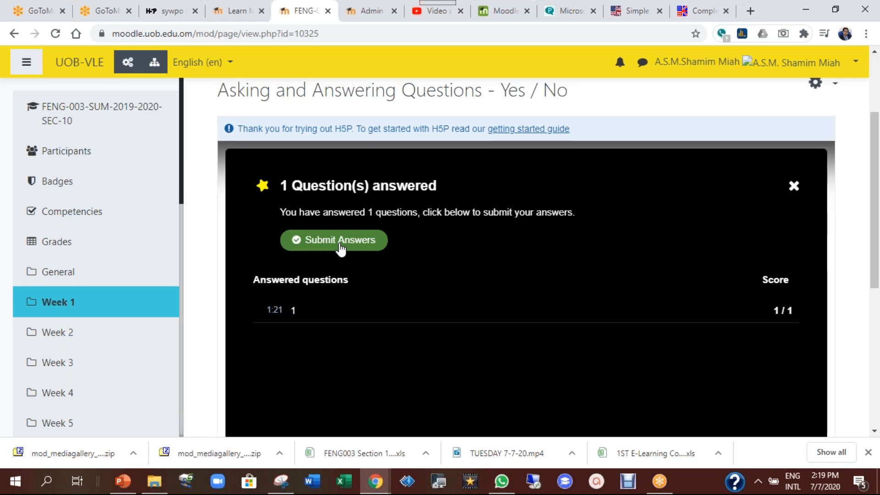
pyautogui.moveTo(875, 230); pyautogui.dragTo(874, 286)
pyautogui.scroll(2, 655, 333)
pyautogui.scroll(3, 656, 338)
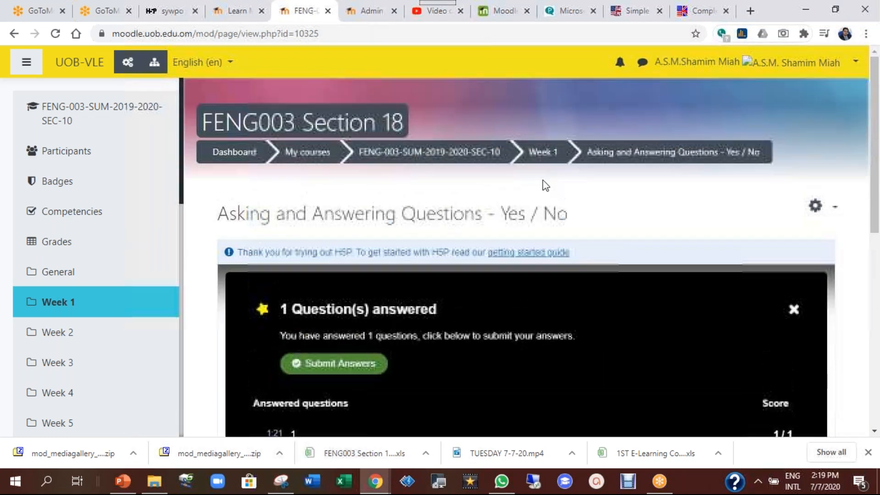
# Return to the Week 1 activity list, then switch to the H5P.org profile page
pyautogui.click(551, 153)
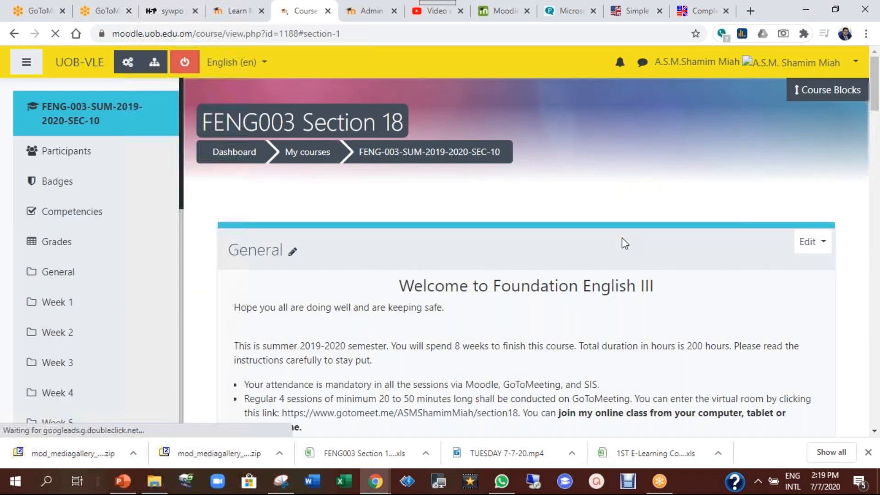
pyautogui.scroll(-1, 674, 213)
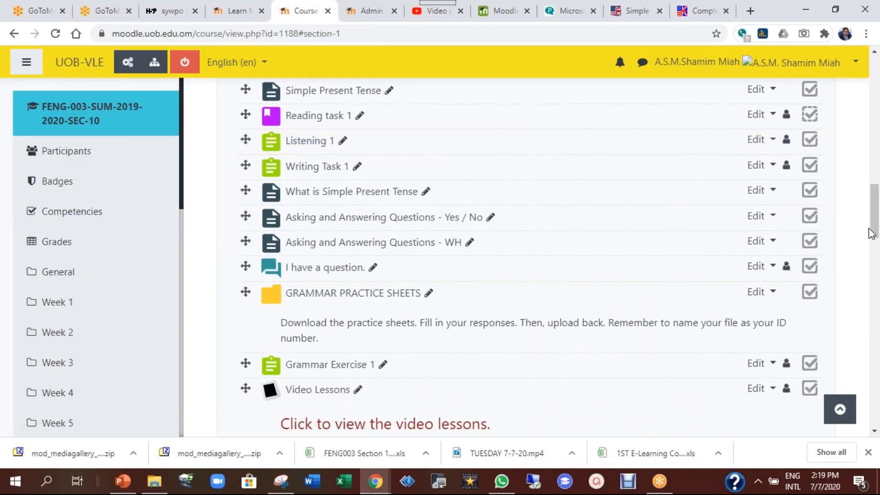
pyautogui.scroll(1, 876, 230)
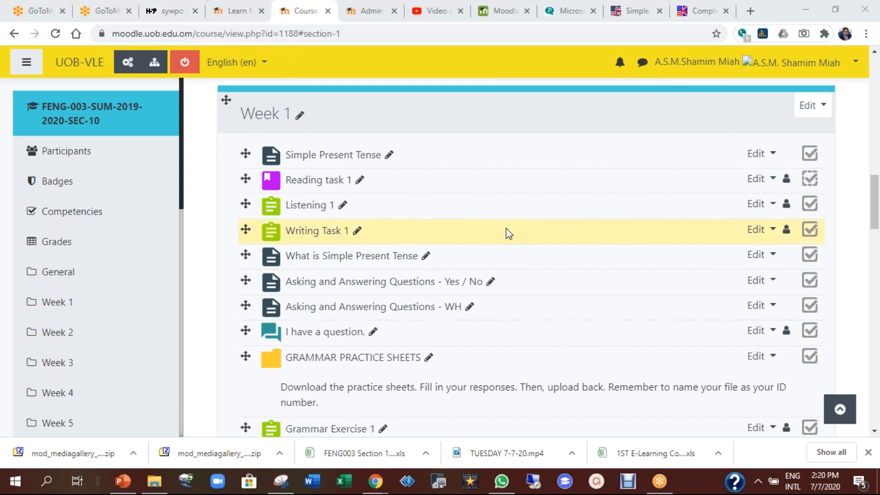
pyautogui.scroll(1, 874, 215)
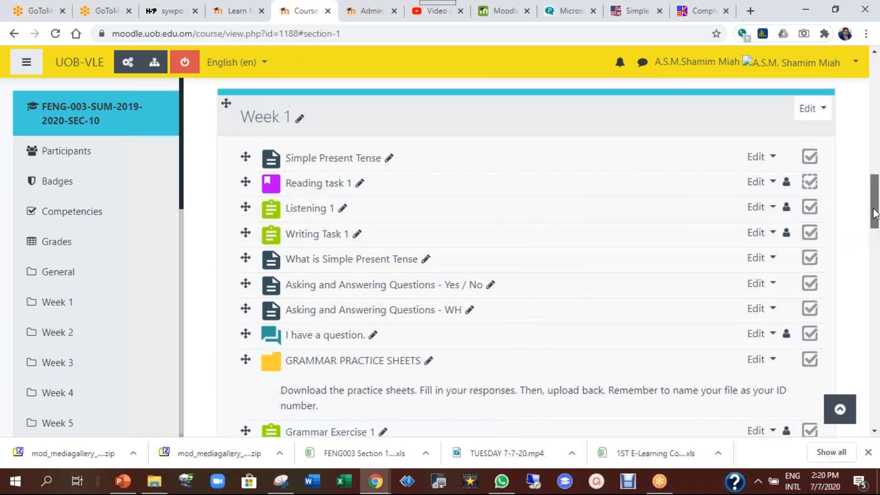
pyautogui.scroll(-1, 874, 216)
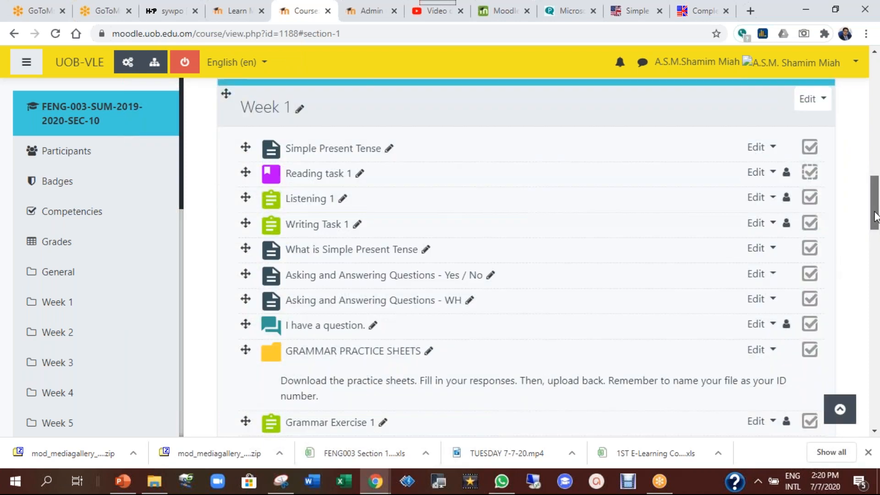
pyautogui.click(173, 11)
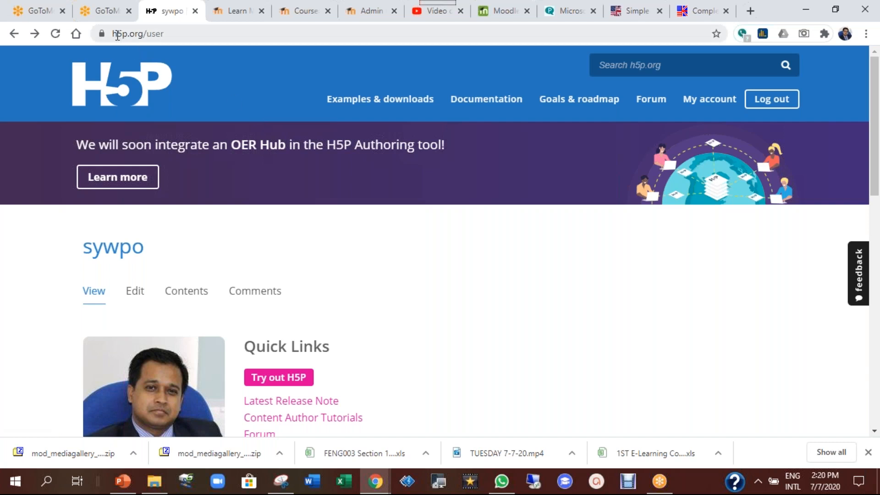
pyautogui.click(113, 35)
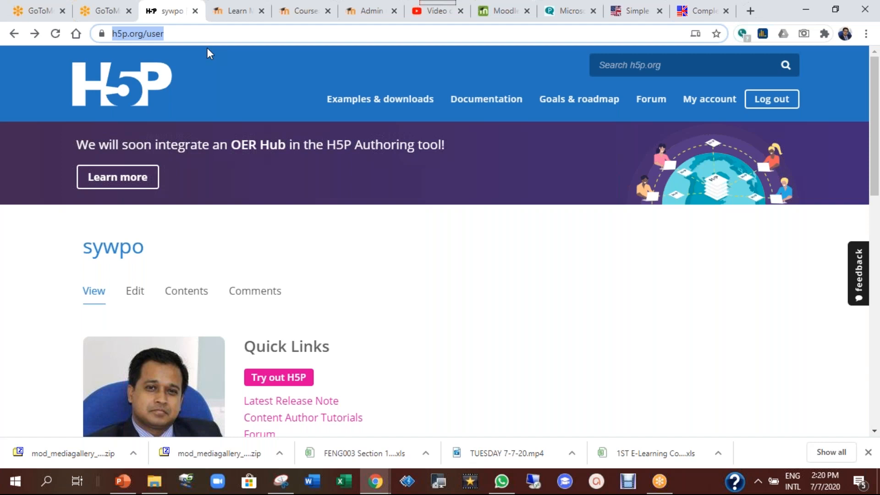
pyautogui.click(141, 33)
pyautogui.moveTo(174, 33); pyautogui.dragTo(146, 33)
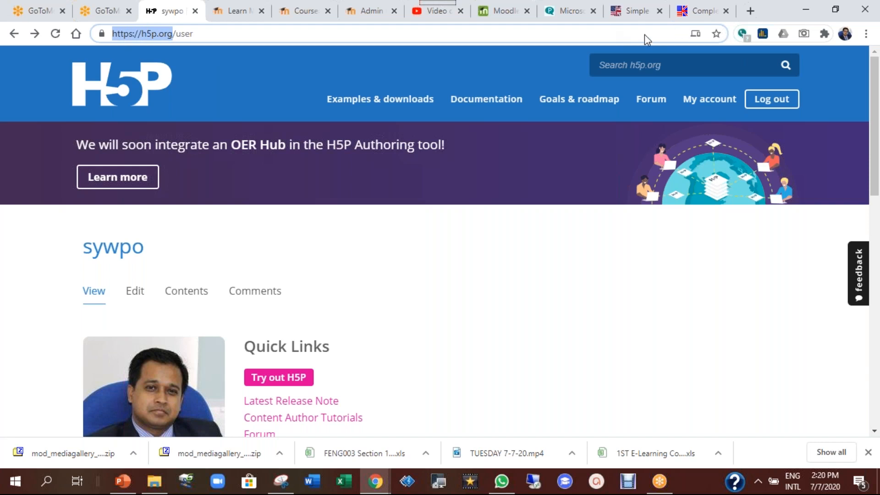
pyautogui.click(706, 185)
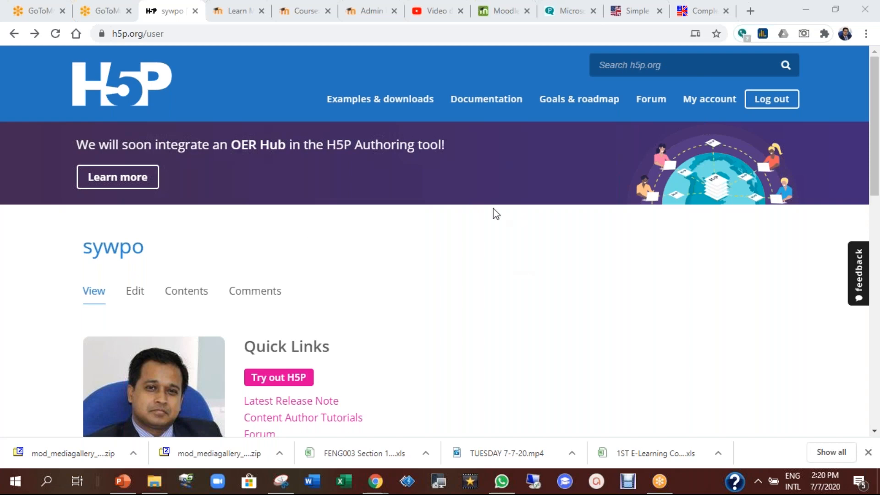
pyautogui.scroll(-5, 494, 213)
pyautogui.scroll(-1, 494, 214)
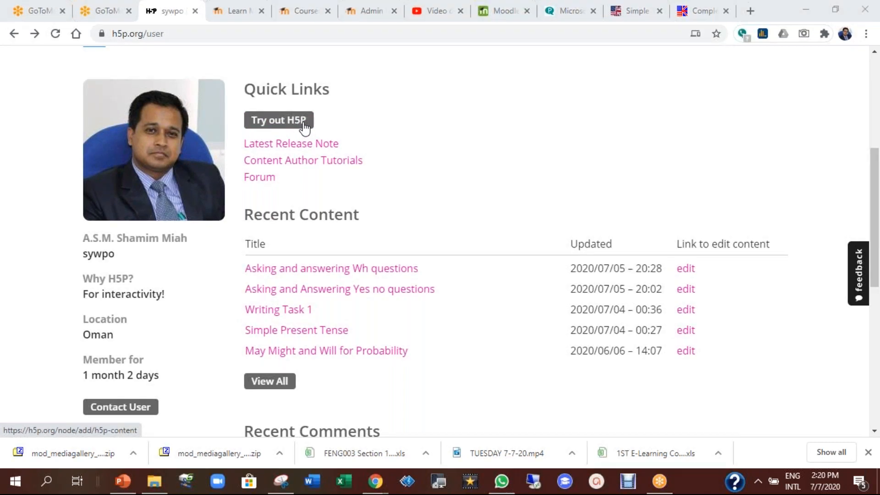
pyautogui.scroll(5, 601, 228)
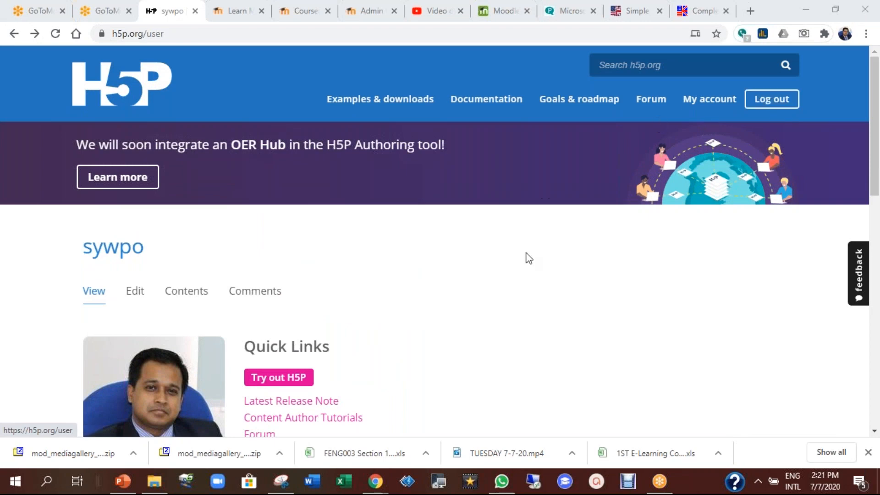
pyautogui.scroll(-1, 530, 276)
pyautogui.scroll(-6, 530, 276)
pyautogui.scroll(1, 158, 141)
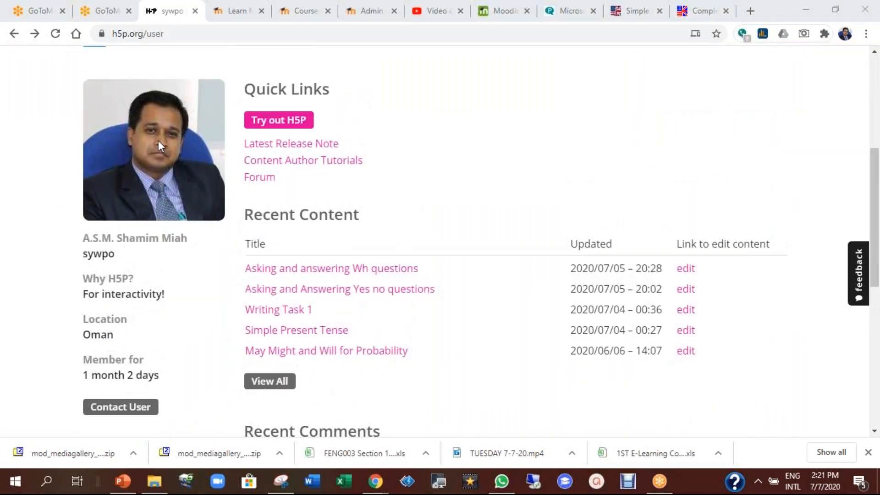
pyautogui.scroll(-1, 294, 234)
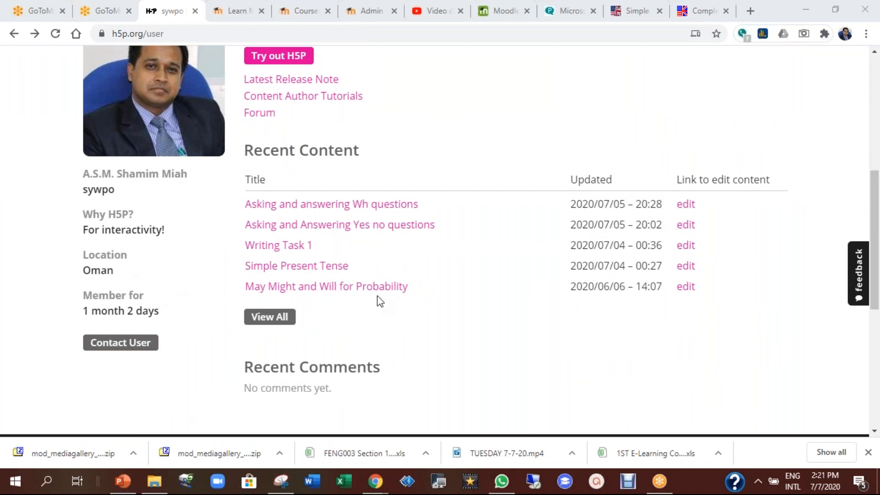
pyautogui.moveTo(68, 306); pyautogui.dragTo(143, 304)
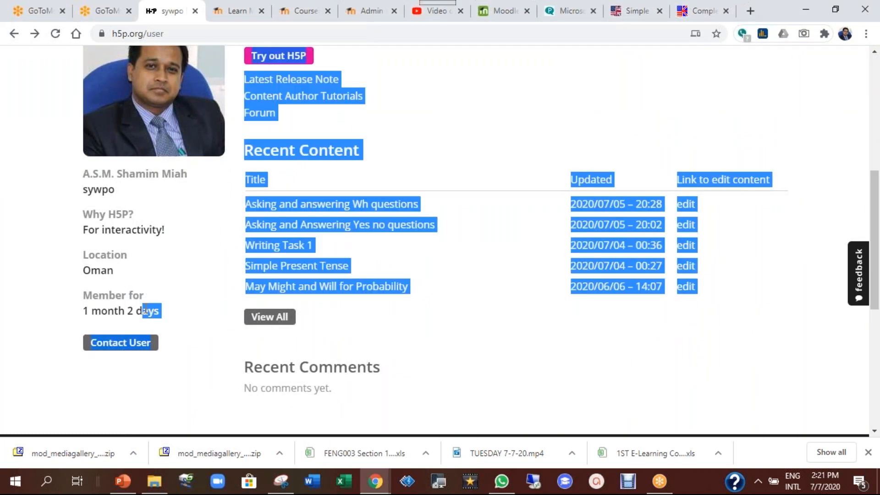
pyautogui.click(189, 291)
pyautogui.scroll(1, 393, 219)
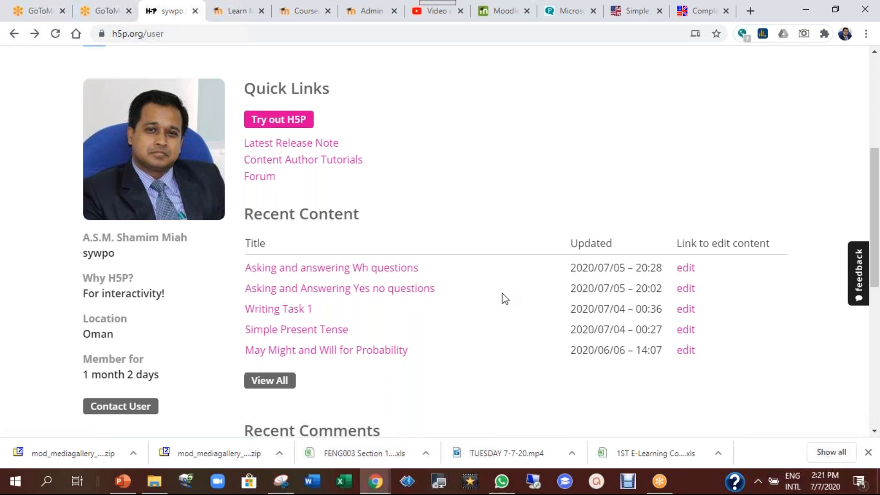
pyautogui.scroll(-3, 504, 298)
pyautogui.scroll(1, 503, 298)
# Open the 'Asking and answering Wh questions' content and view its embed code
pyautogui.click(347, 204)
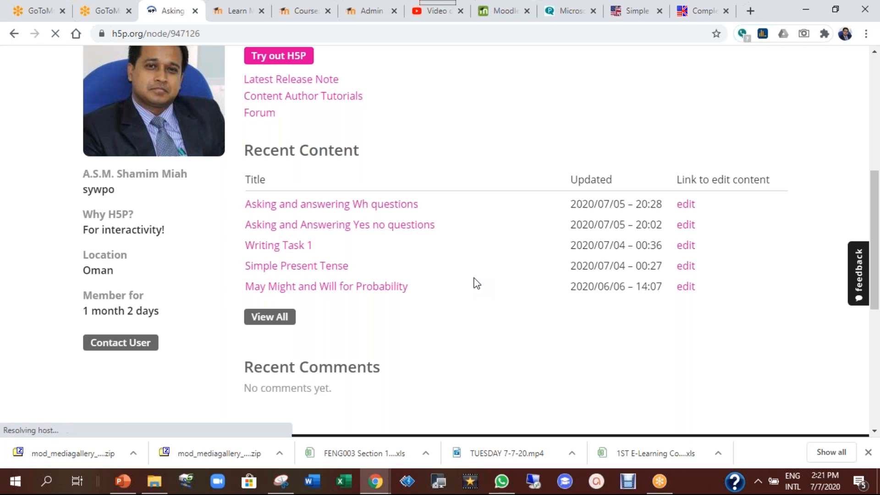
pyautogui.scroll(-4, 474, 278)
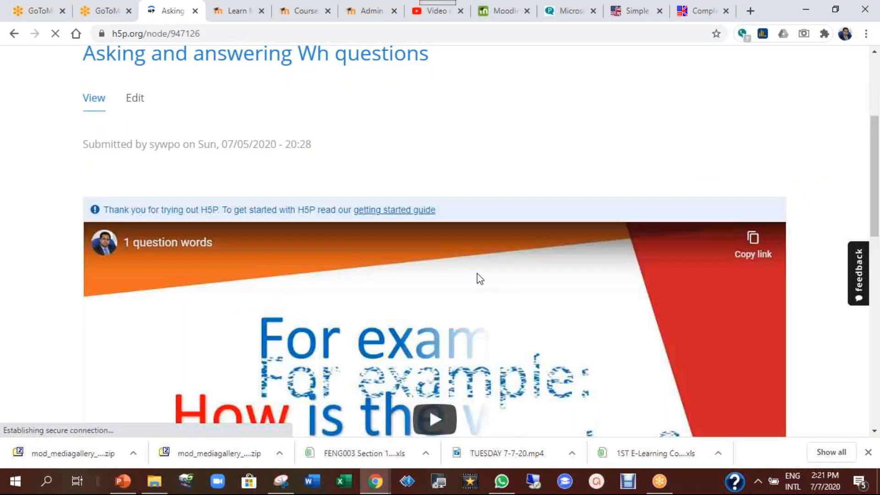
pyautogui.scroll(-8, 399, 261)
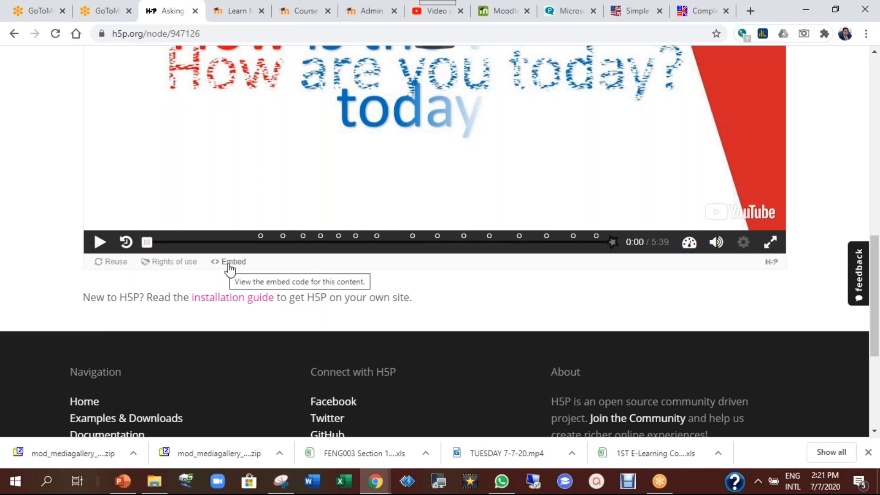
pyautogui.click(231, 264)
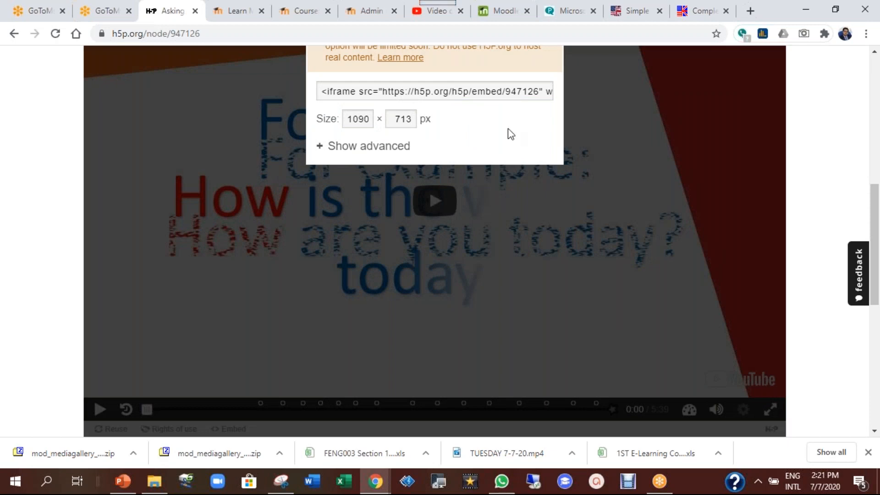
pyautogui.scroll(1, 508, 131)
pyautogui.click(550, 77)
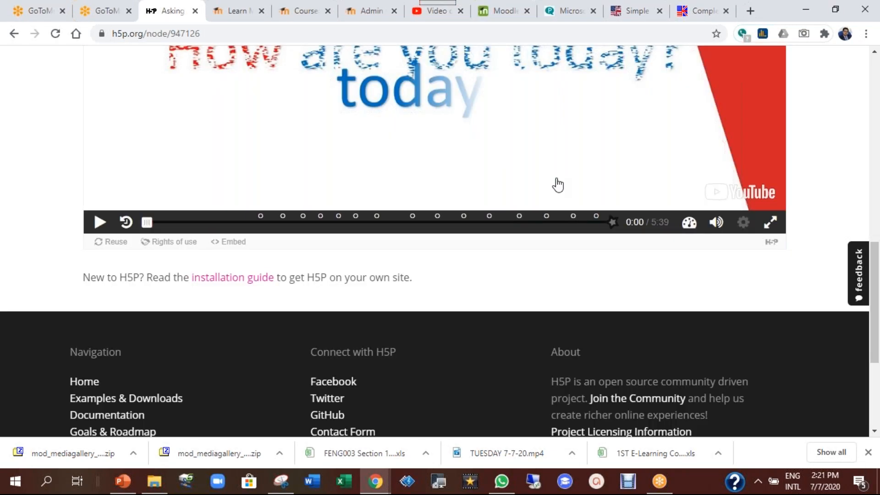
# Go back to the H5P.org account profile with Quick Links and Recent Content
pyautogui.scroll(3, 477, 303)
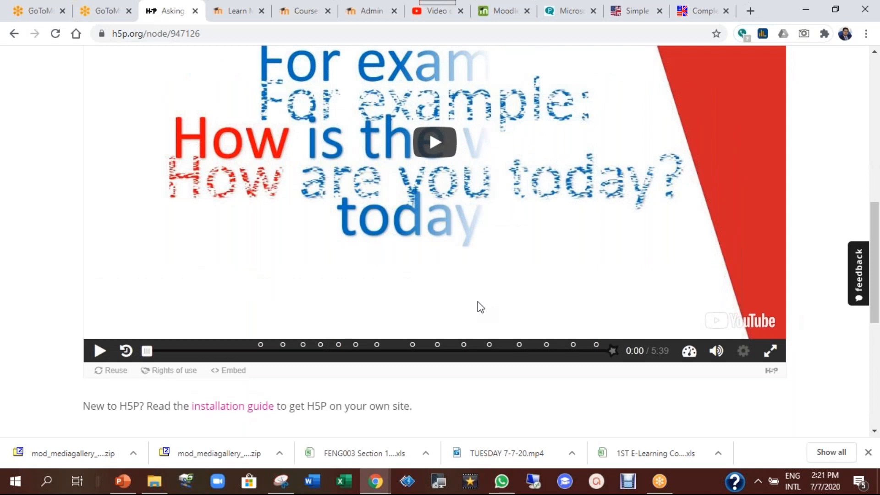
pyautogui.scroll(6, 477, 302)
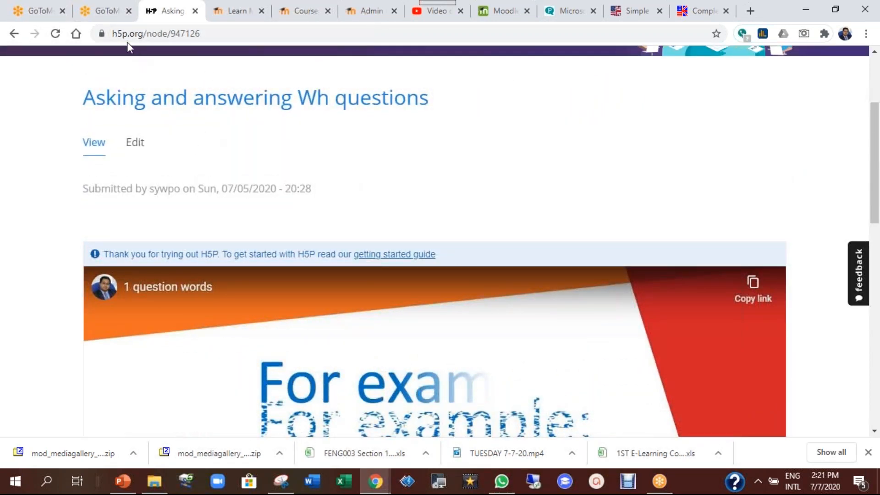
pyautogui.scroll(2, 413, 191)
pyautogui.scroll(-2, 414, 199)
pyautogui.scroll(3, 412, 194)
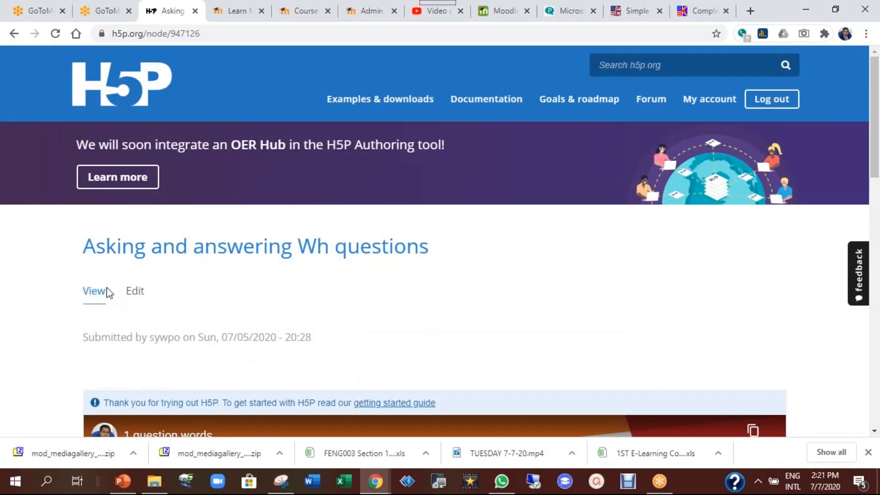
pyautogui.click(14, 34)
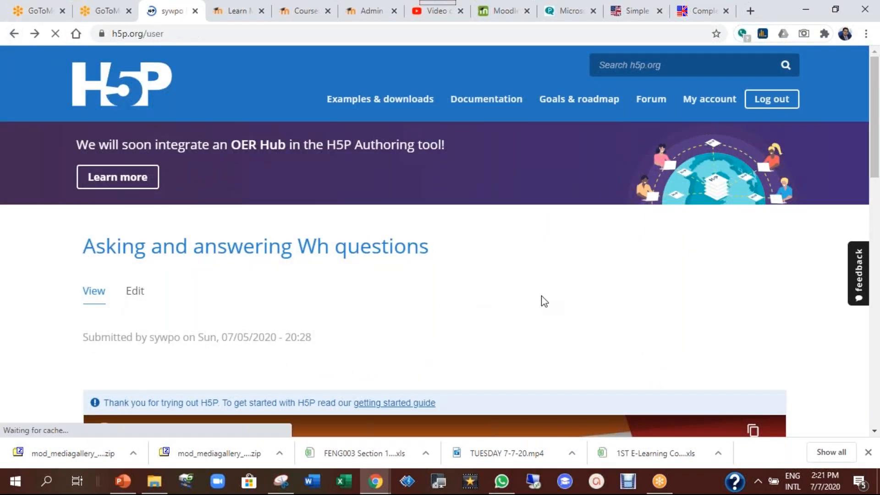
pyautogui.scroll(3, 381, 202)
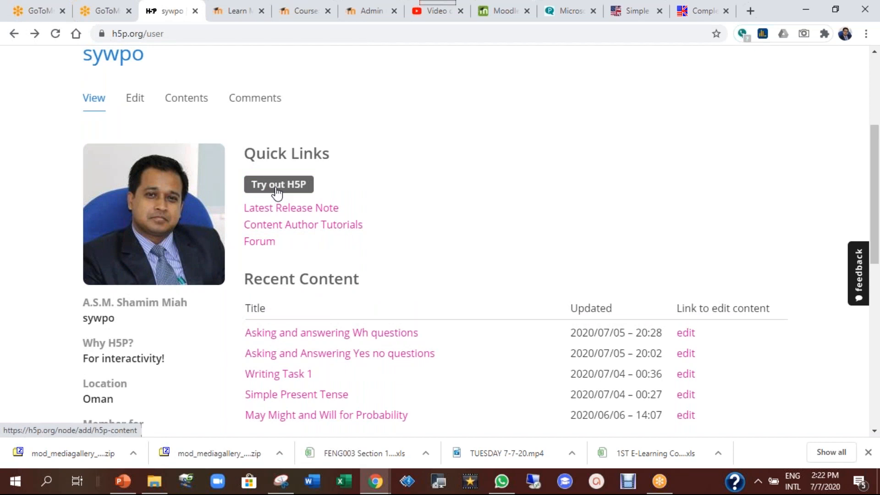
# Open 'Try out H5P' and browse the 30 content types, starting with Interactive Video
pyautogui.click(277, 188)
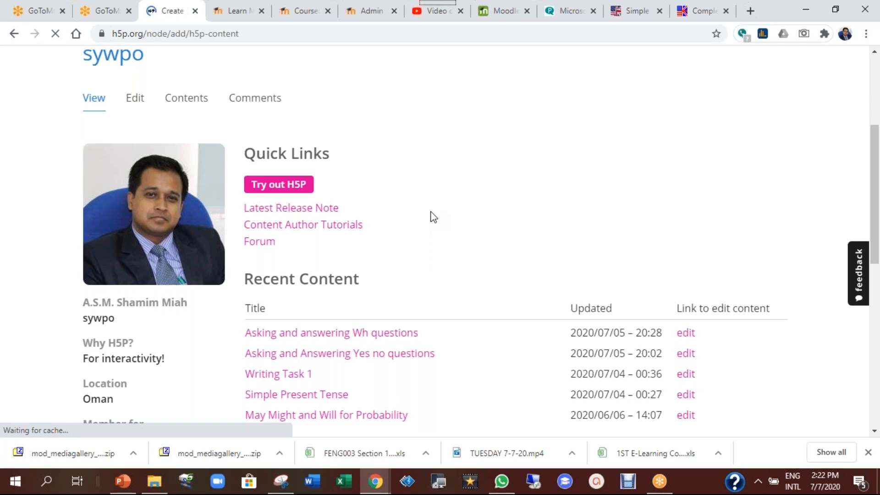
pyautogui.scroll(-6, 507, 240)
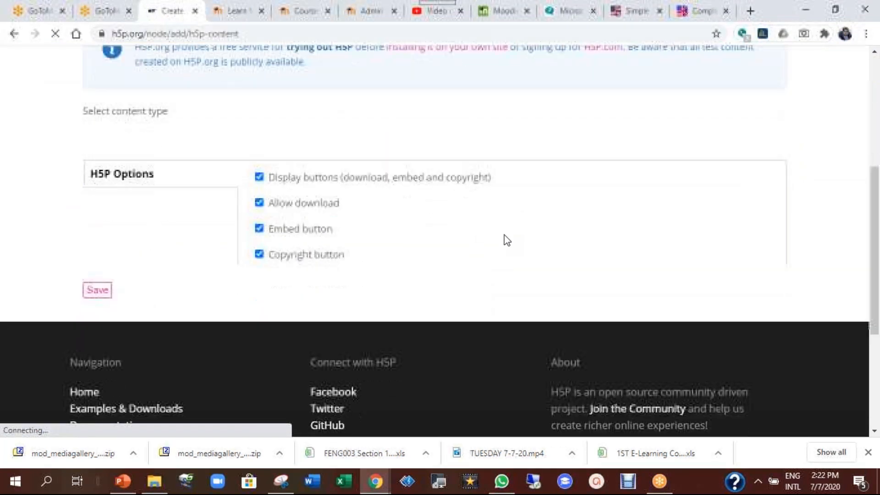
pyautogui.scroll(3, 385, 241)
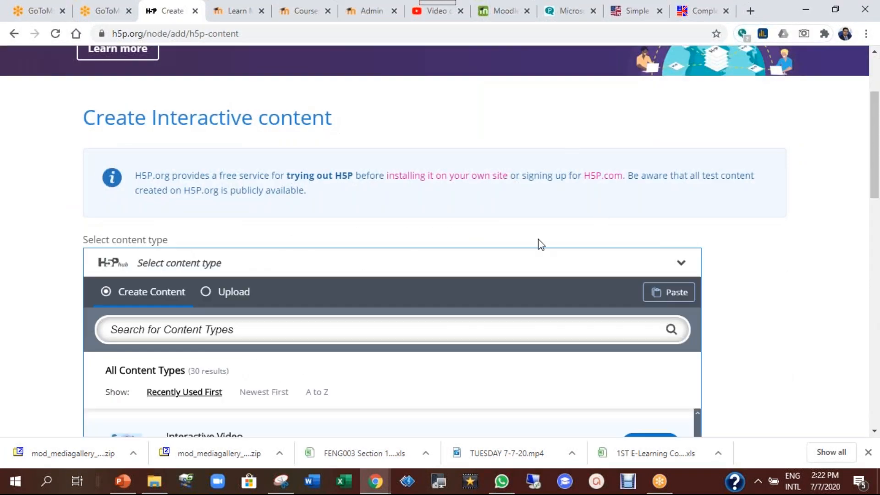
pyautogui.moveTo(875, 151); pyautogui.dragTo(875, 241)
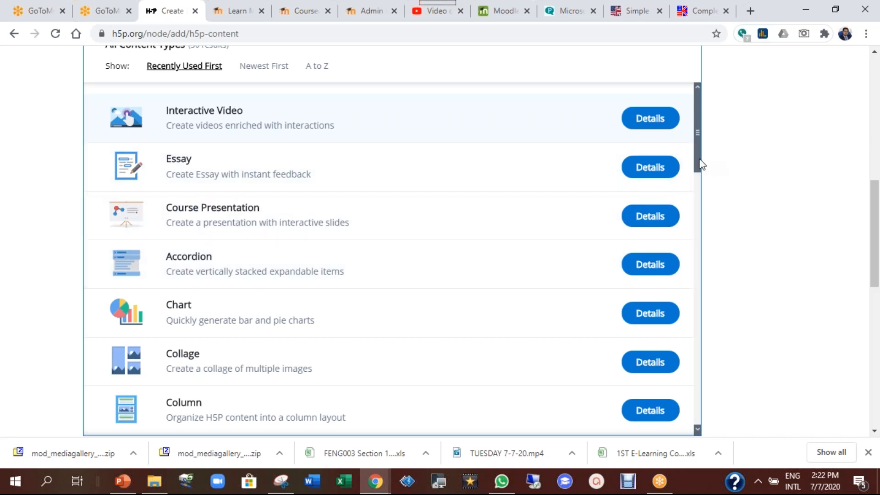
pyautogui.scroll(-3, 695, 169)
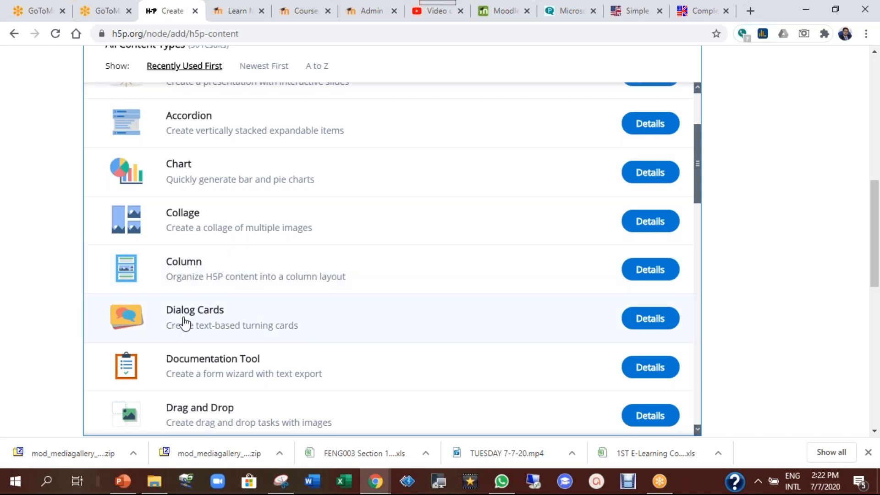
pyautogui.moveTo(697, 182); pyautogui.dragTo(698, 217)
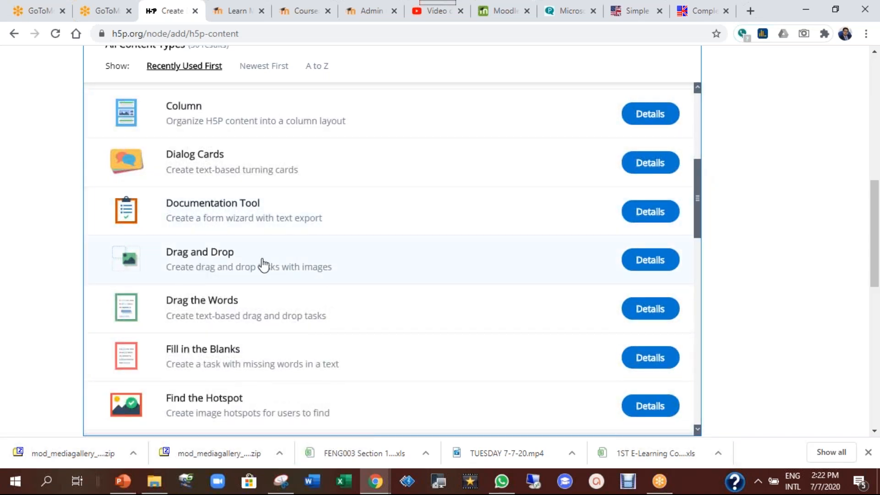
pyautogui.moveTo(699, 211); pyautogui.dragTo(699, 249)
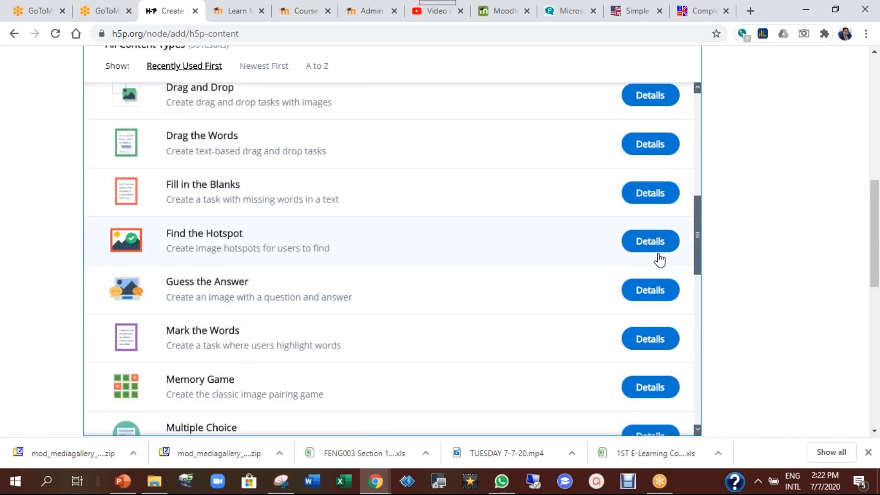
pyautogui.moveTo(703, 252); pyautogui.dragTo(708, 298)
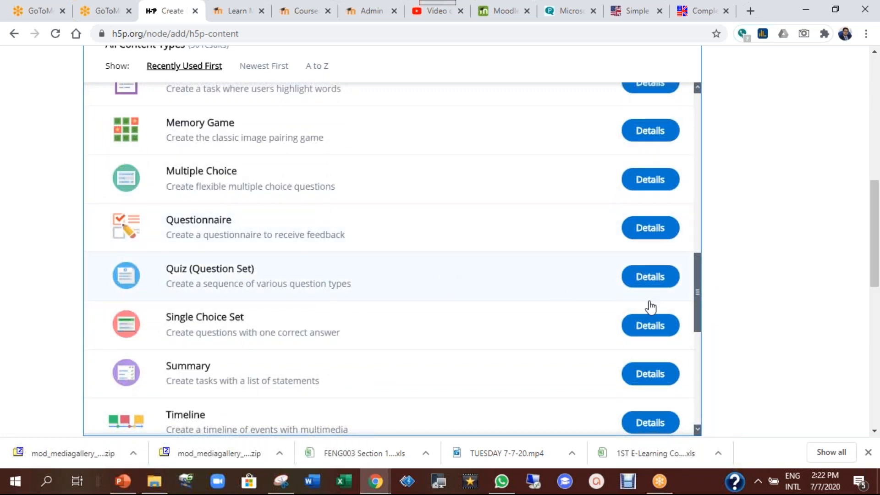
pyautogui.moveTo(701, 294); pyautogui.dragTo(702, 375)
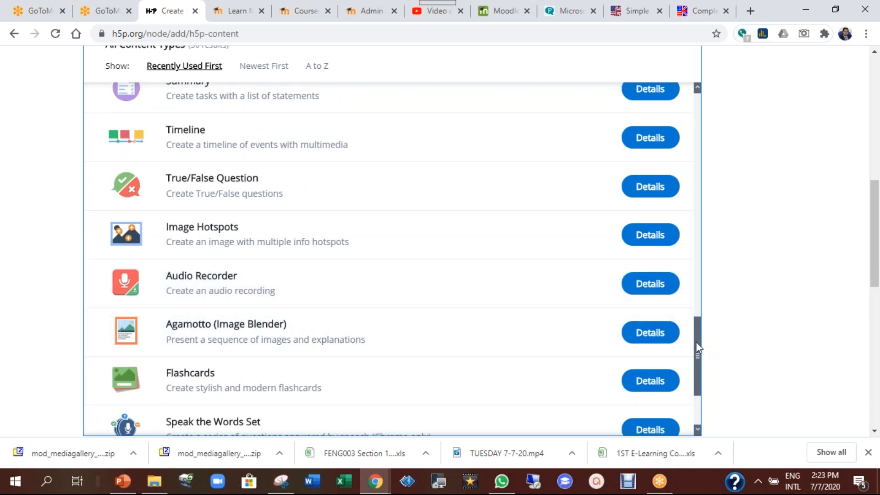
pyautogui.moveTo(695, 342); pyautogui.dragTo(697, 352)
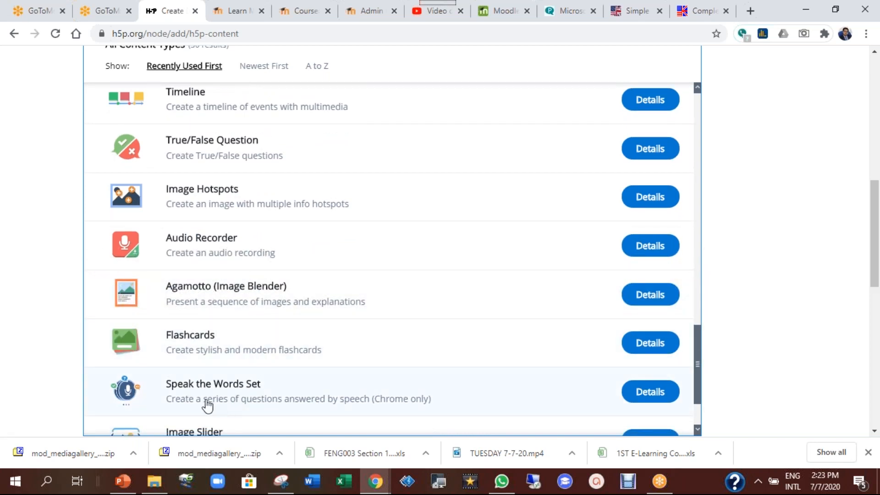
pyautogui.moveTo(698, 360); pyautogui.dragTo(701, 404)
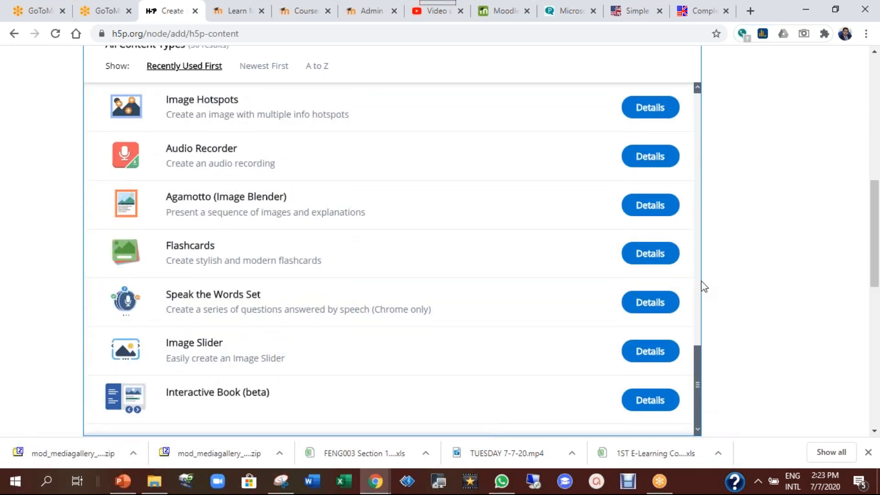
pyautogui.moveTo(704, 287); pyautogui.dragTo(688, 121)
pyautogui.moveTo(876, 234); pyautogui.dragTo(877, 187)
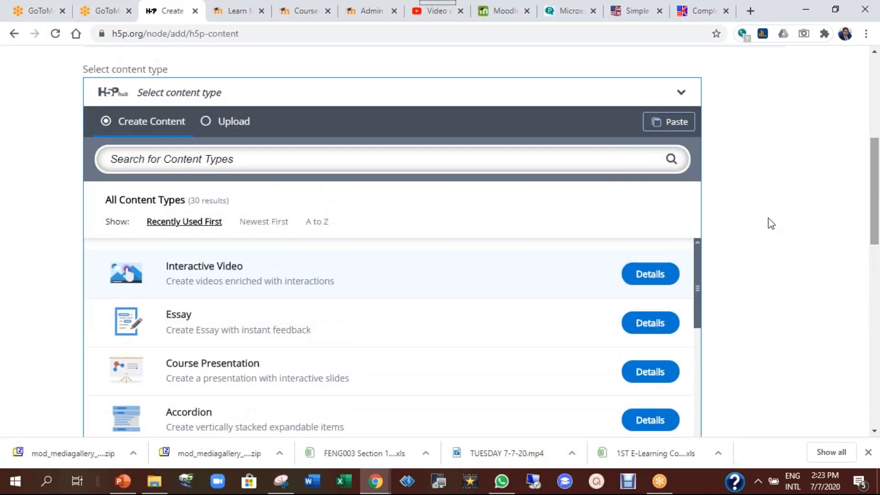
# Choose Interactive Video as the new content type
pyautogui.click(204, 270)
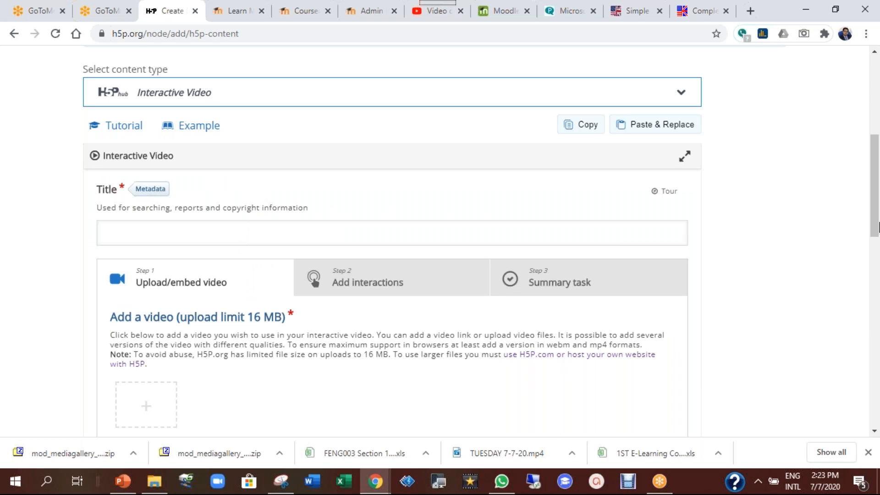
pyautogui.scroll(2, 878, 211)
pyautogui.moveTo(877, 183); pyautogui.dragTo(874, 274)
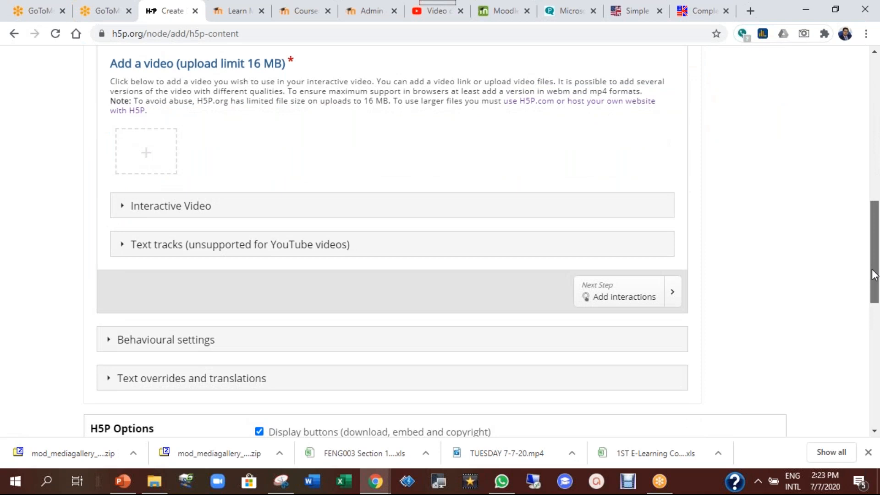
pyautogui.scroll(2, 875, 274)
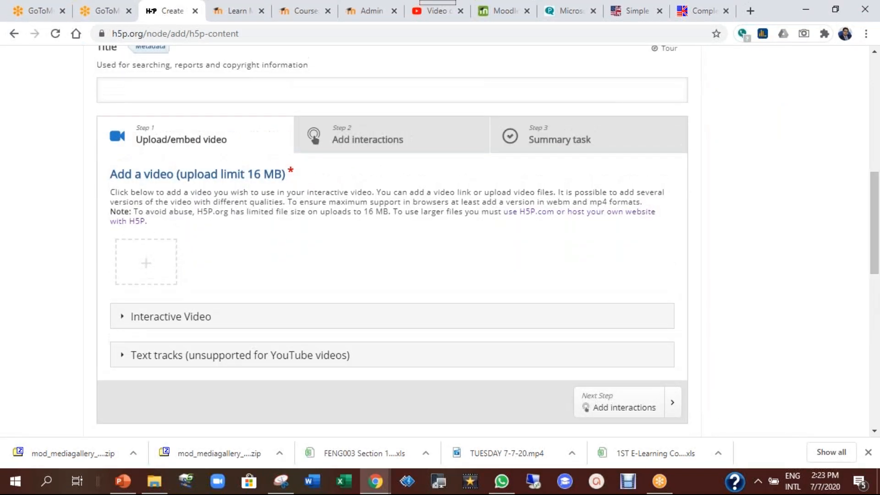
# Title the Interactive Video 'demo', open its add-video dialog, and switch to YouTube Studio
pyautogui.click(178, 92)
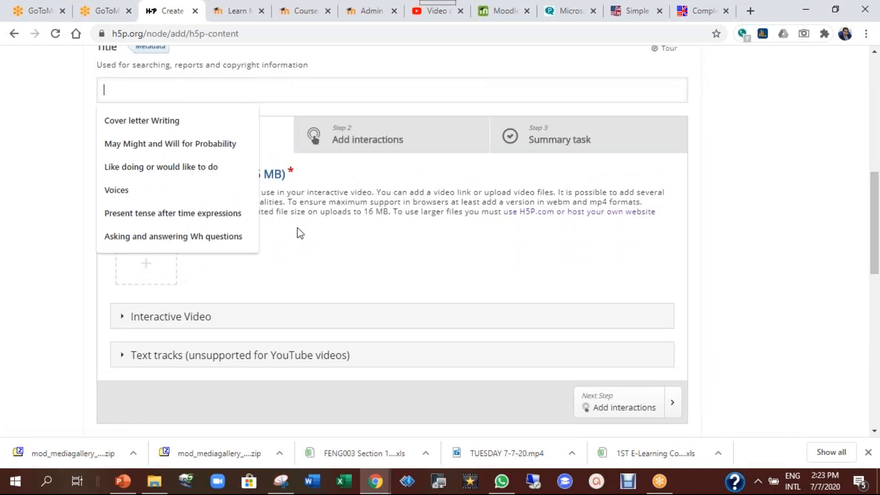
pyautogui.scroll(1, 361, 250)
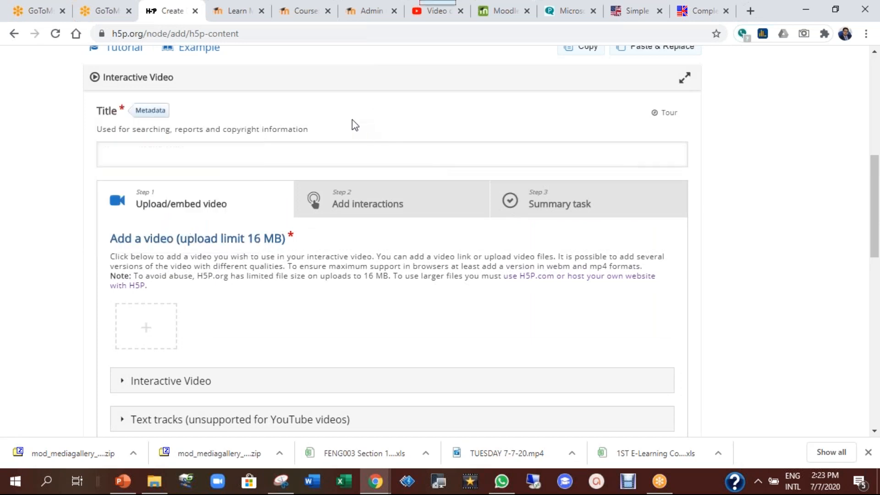
pyautogui.click(162, 157)
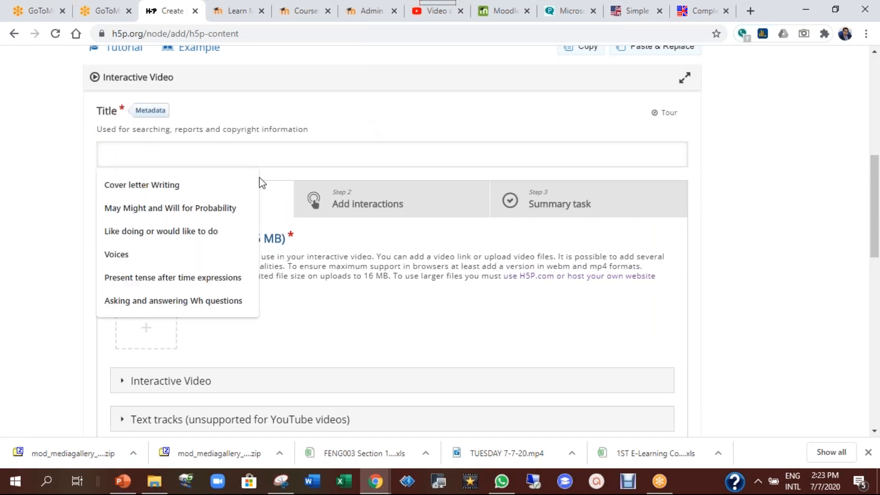
pyautogui.write('demo')
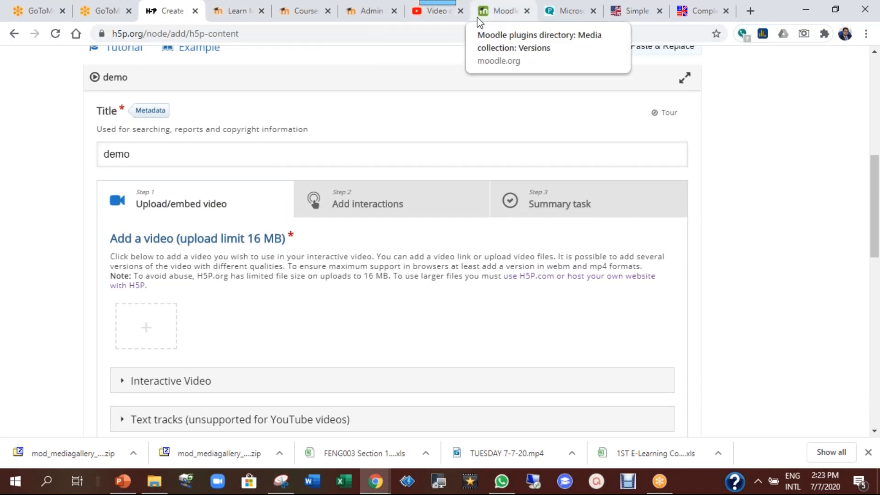
pyautogui.click(153, 329)
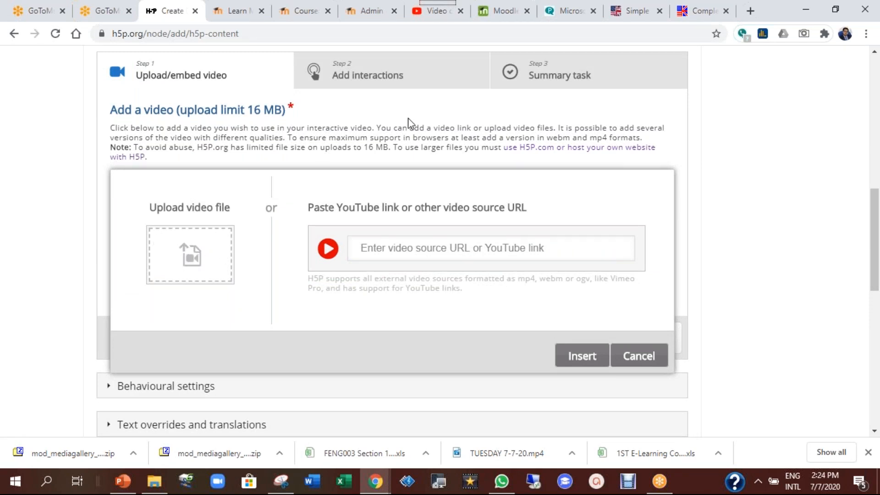
pyautogui.click(436, 19)
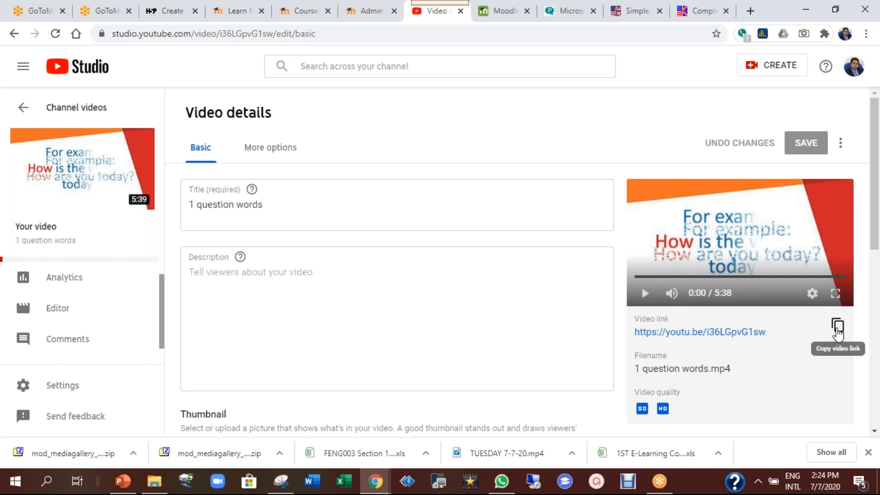
# Copy the '1 question words' video link and return to H5P's video URL field
pyautogui.click(838, 333)
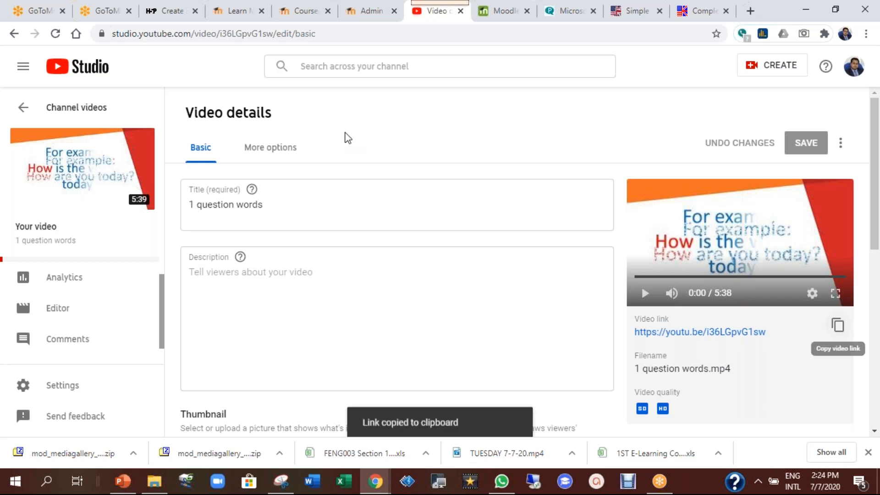
pyautogui.click(169, 10)
pyautogui.click(389, 248)
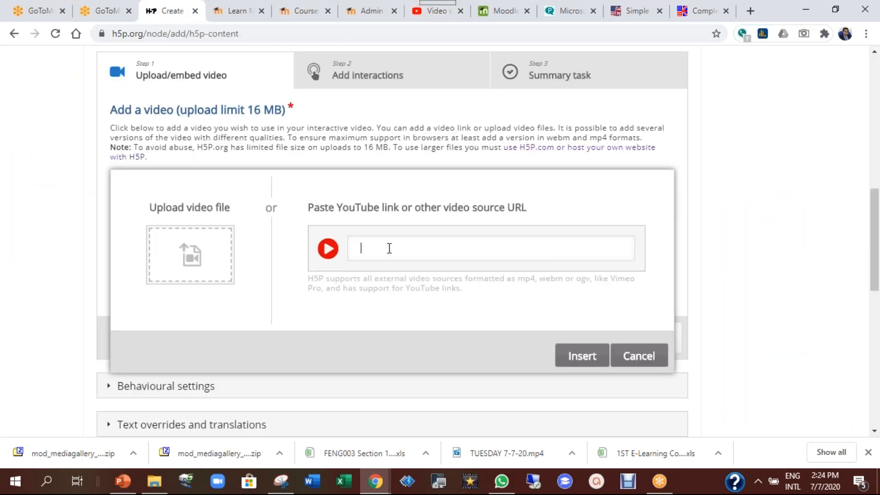
# Attach the pasted YouTube video and set its copyright: title Demo, suggested author, years 2020-2021
pyautogui.hotkey('ctrl', 'v')
pyautogui.click(587, 356)
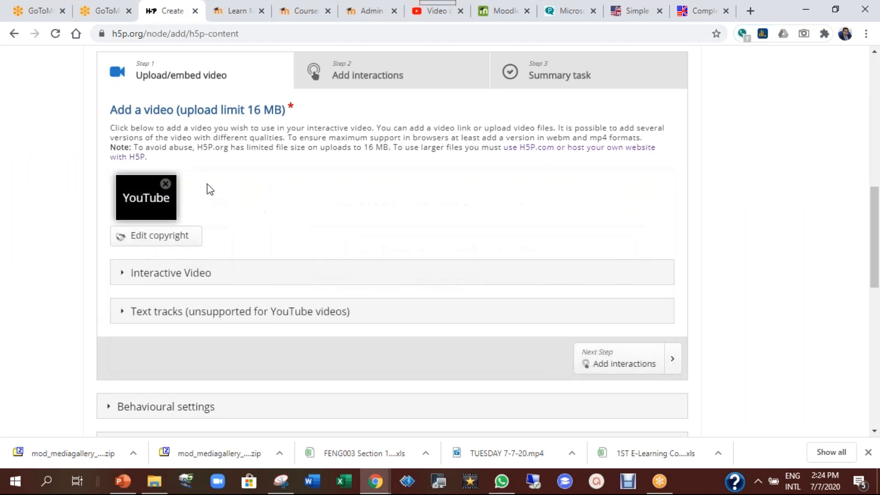
pyautogui.click(161, 243)
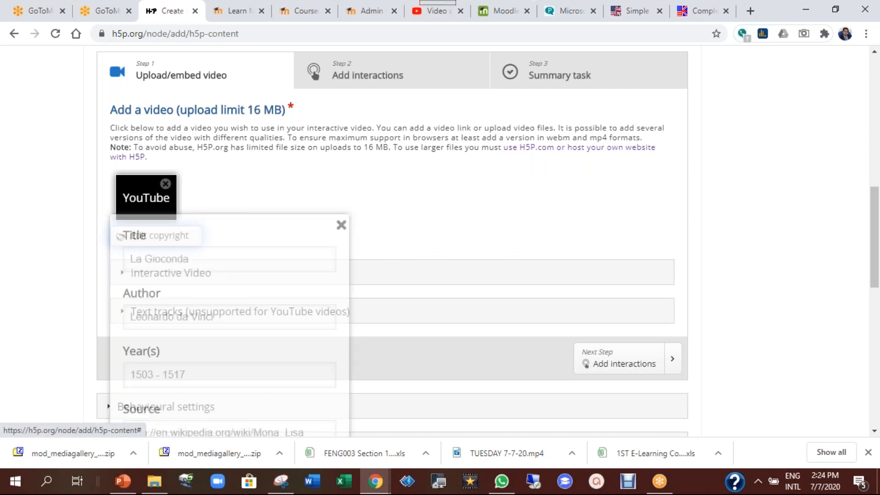
pyautogui.click(161, 240)
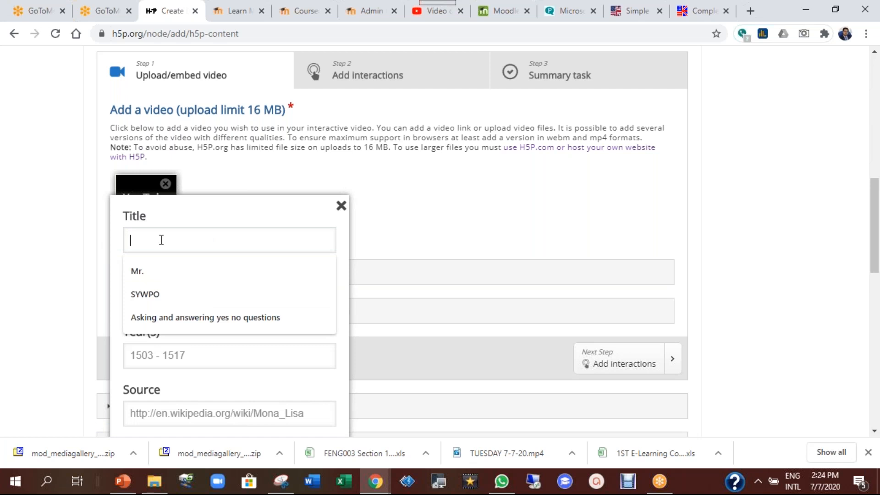
pyautogui.write('dEMO')
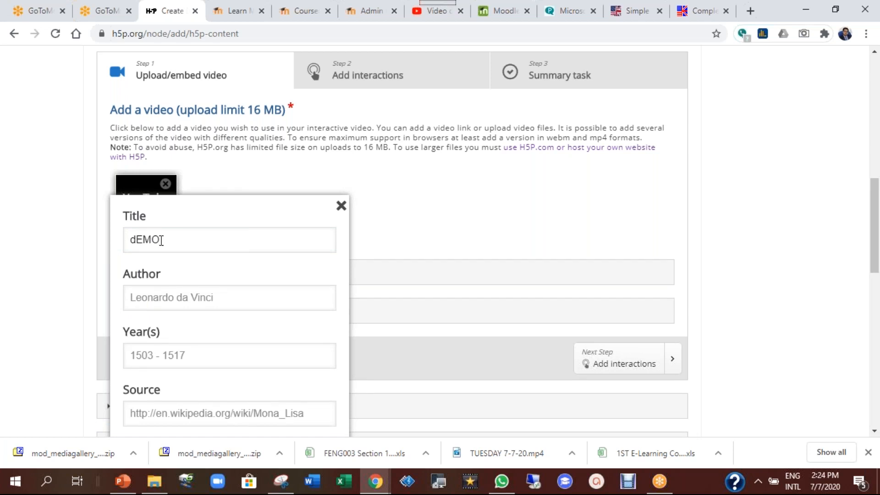
pyautogui.press('BackSpace')
pyautogui.press('BackSpace')
pyautogui.press('BackSpace')
pyautogui.press('BackSpace')
pyautogui.click(205, 294)
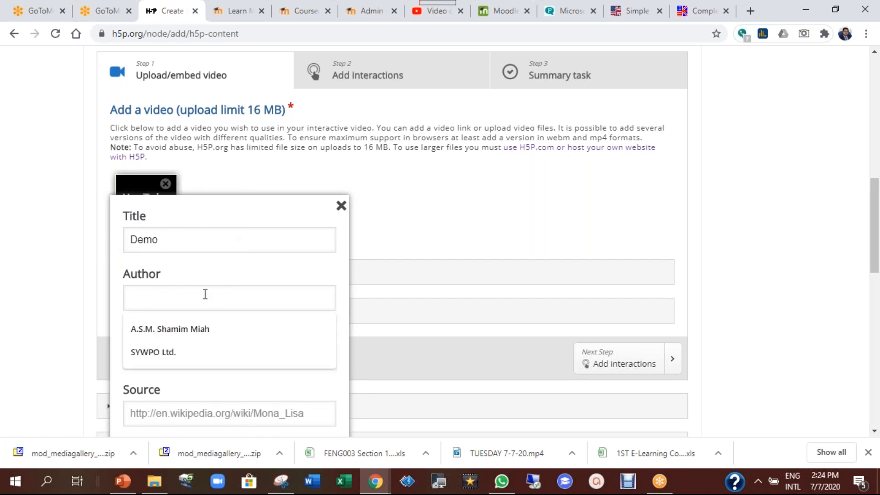
pyautogui.click(203, 330)
pyautogui.click(197, 355)
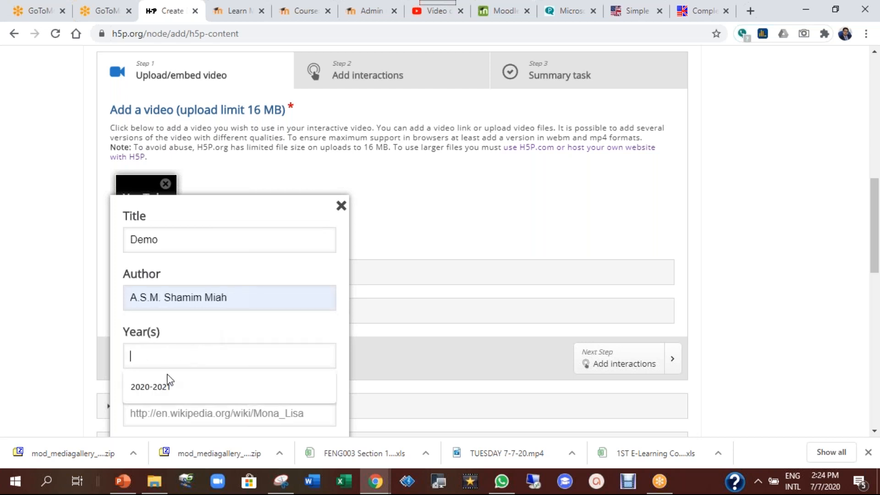
pyautogui.click(167, 385)
pyautogui.click(342, 206)
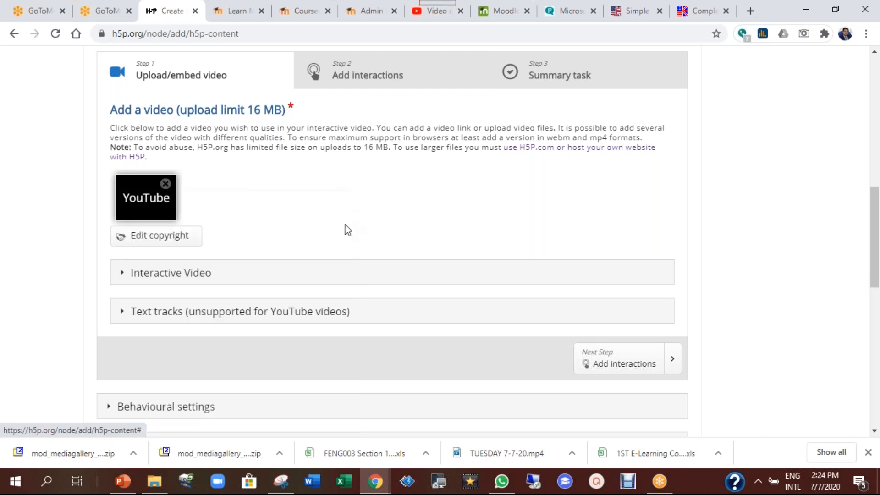
pyautogui.scroll(-2, 230, 205)
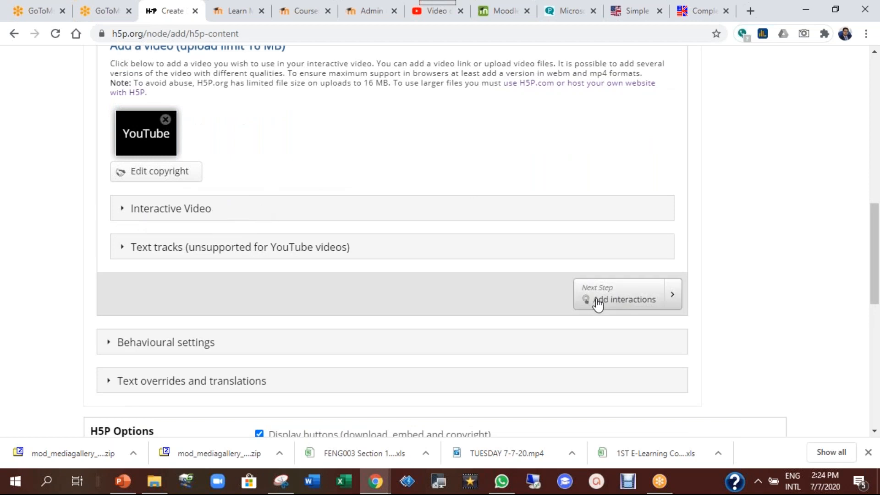
# Move on to the Add interactions step of the editor
pyautogui.click(634, 303)
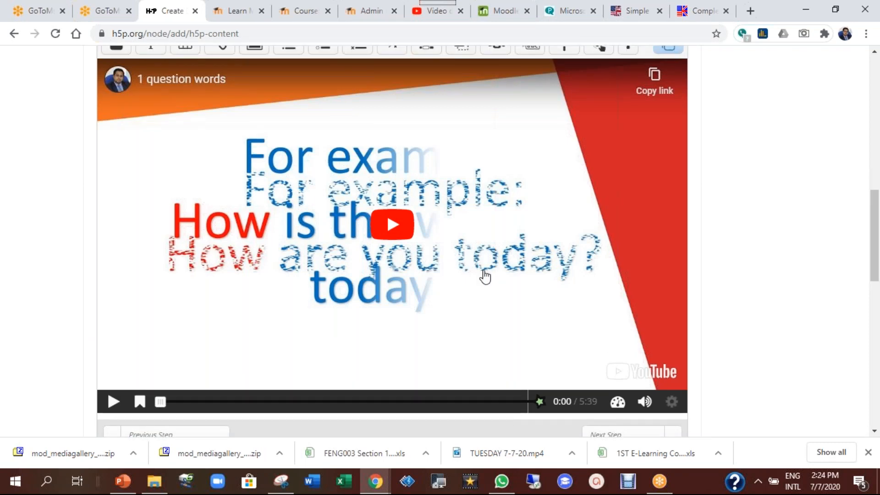
pyautogui.scroll(2, 485, 277)
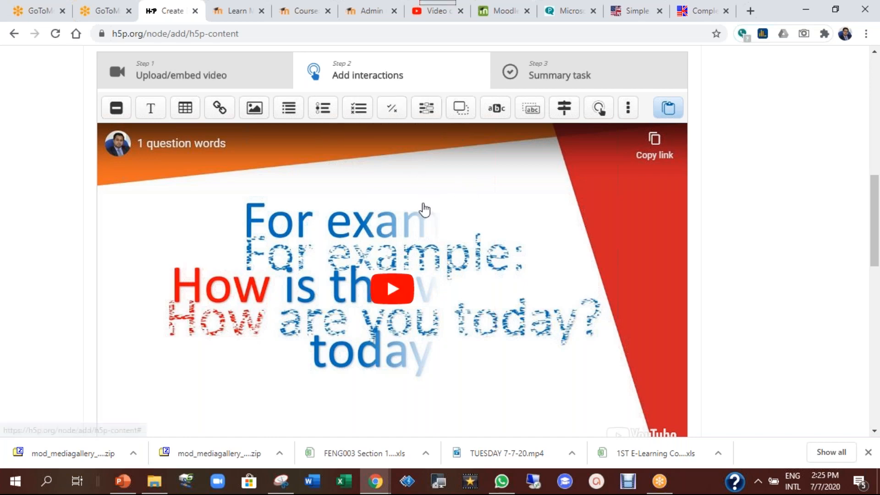
pyautogui.scroll(-1, 504, 220)
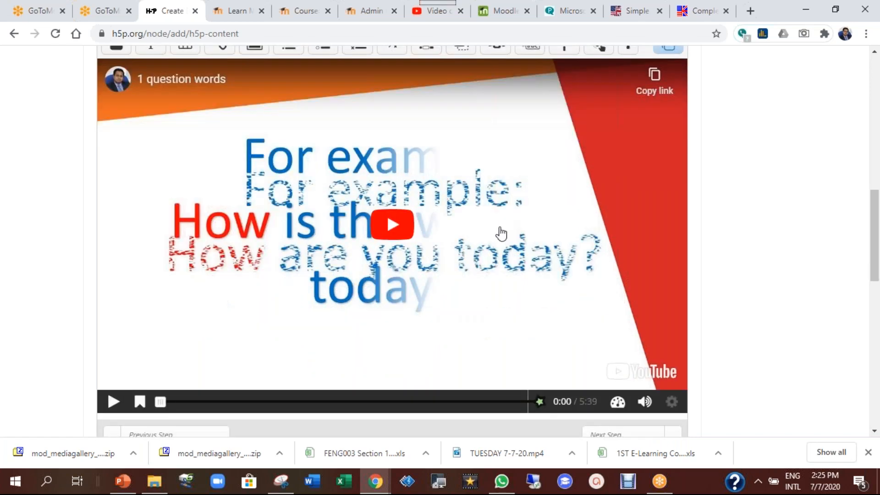
pyautogui.scroll(-1, 501, 223)
pyautogui.scroll(2, 504, 227)
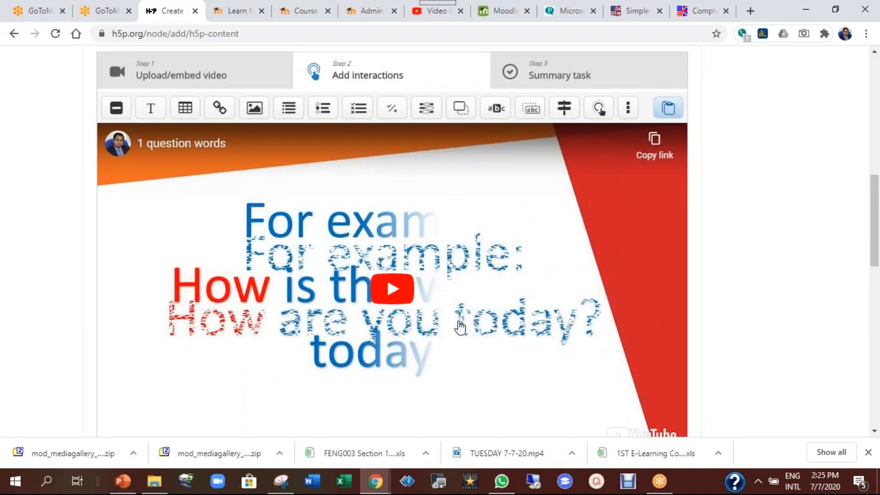
pyautogui.scroll(-2, 502, 224)
# Cue the video to 0:35 on the timeline
pyautogui.moveTo(157, 344); pyautogui.dragTo(198, 347)
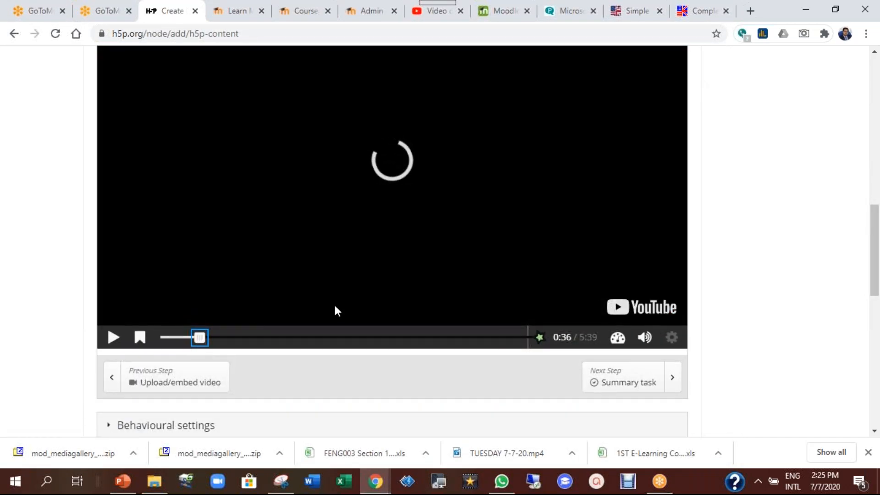
pyautogui.moveTo(875, 275); pyautogui.dragTo(875, 268)
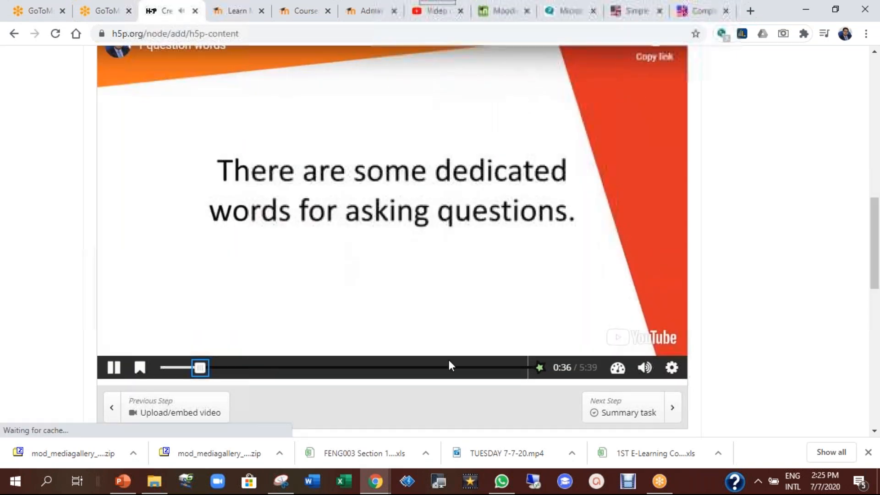
pyautogui.click(116, 369)
pyautogui.click(116, 369)
pyautogui.click(200, 368)
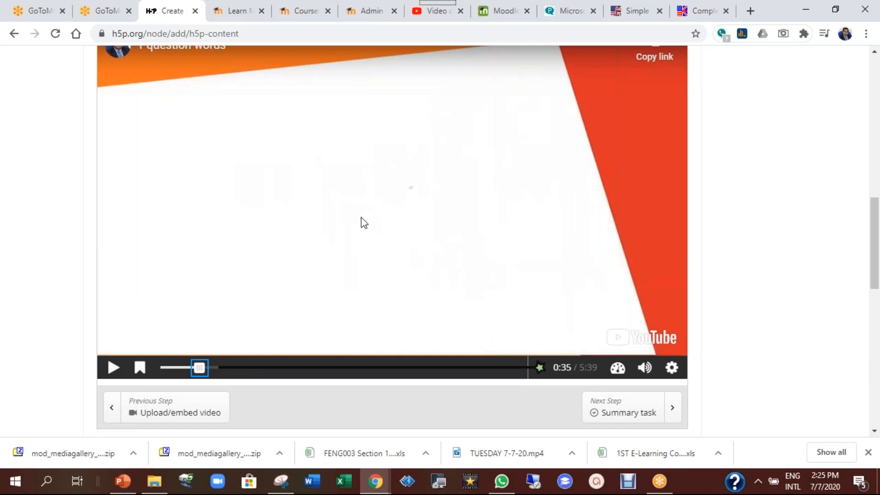
pyautogui.scroll(1, 393, 229)
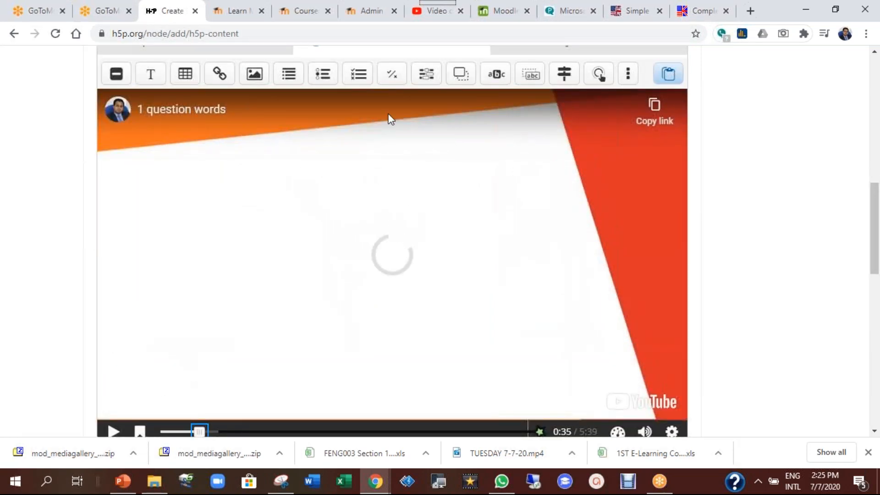
# Add a True/False question at 0:35 shown as a poster, titled 1
pyautogui.click(393, 84)
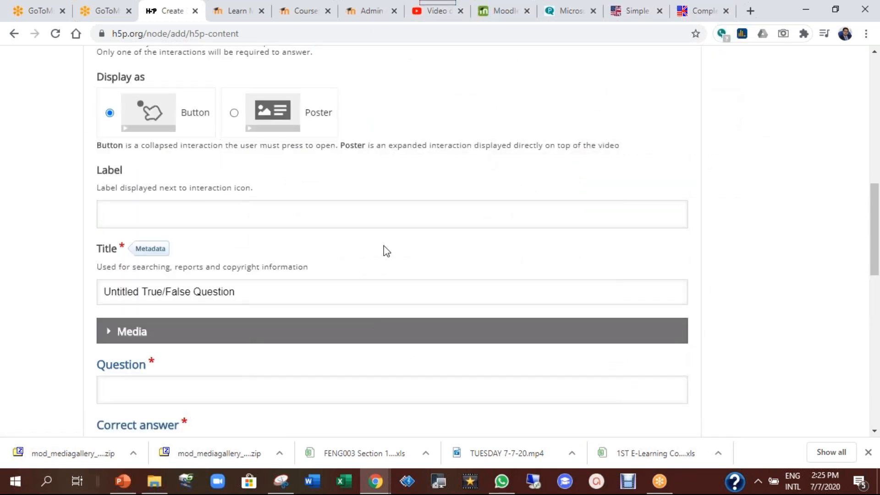
pyautogui.scroll(2, 385, 250)
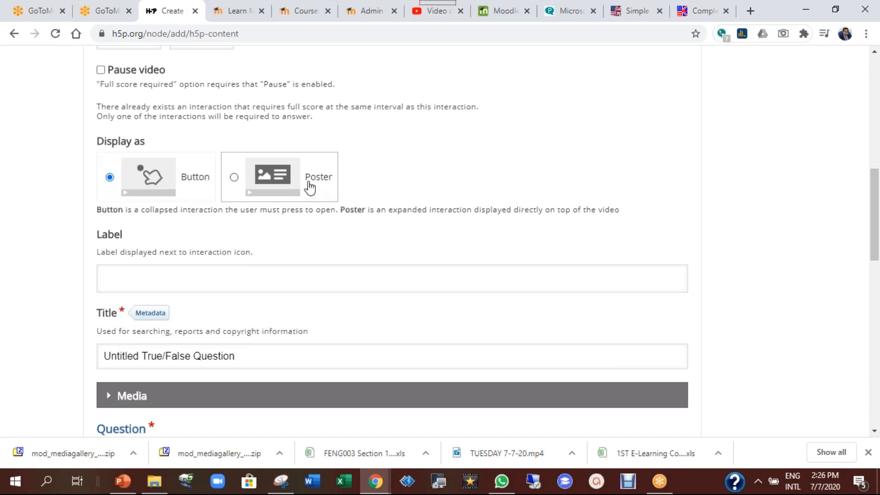
pyautogui.click(310, 188)
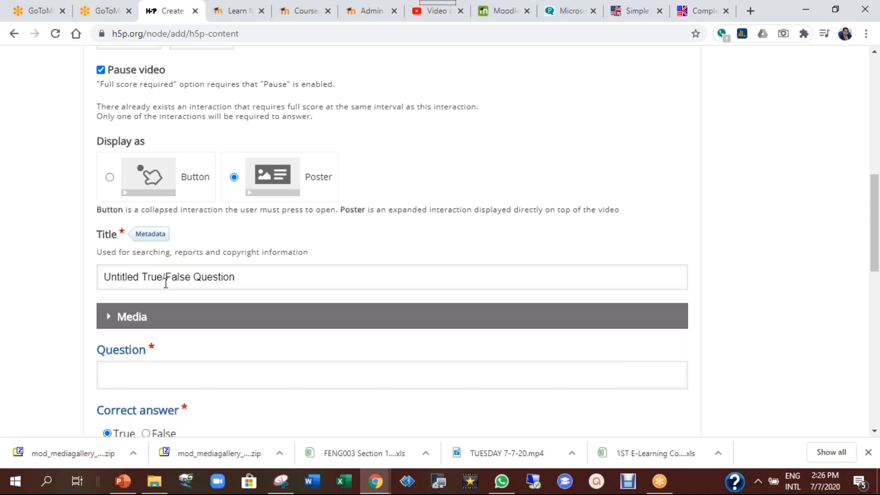
pyautogui.tripleClick(288, 278)
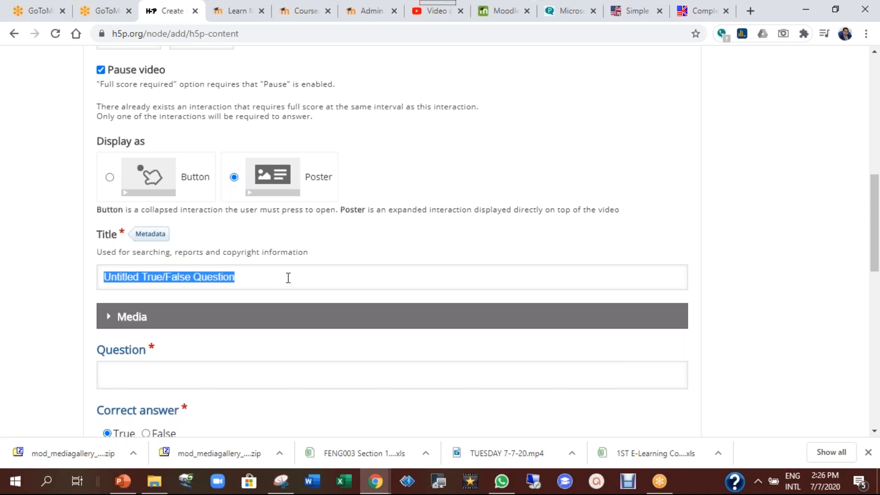
pyautogui.write('1')
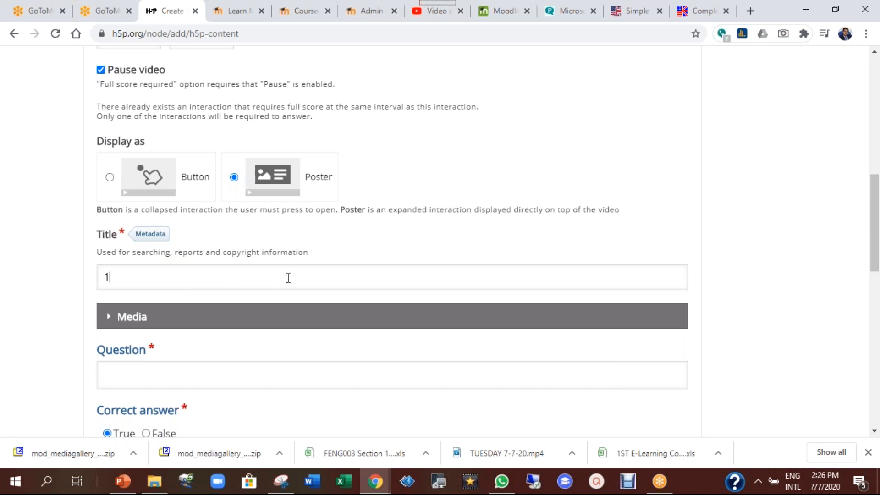
# Write the statement 'Wh means words that begin Wh and they help you make questions.'
pyautogui.scroll(-1, 288, 278)
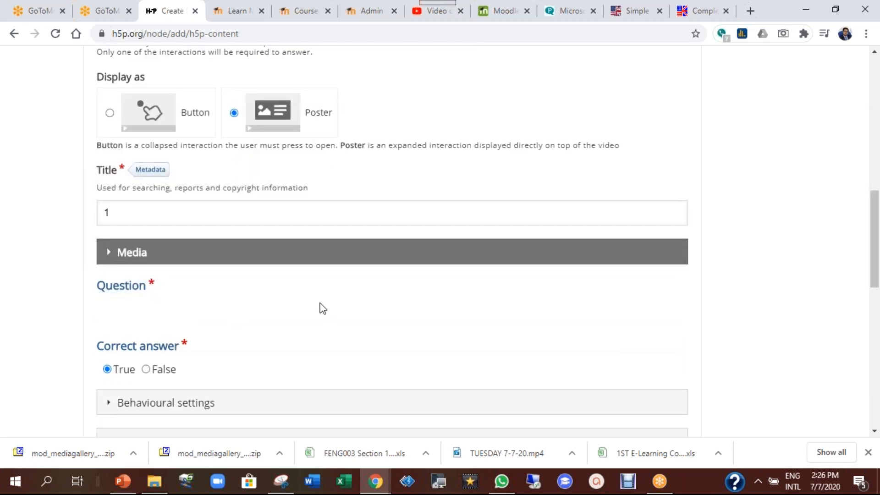
pyautogui.click(179, 311)
pyautogui.scroll(-1, 173, 293)
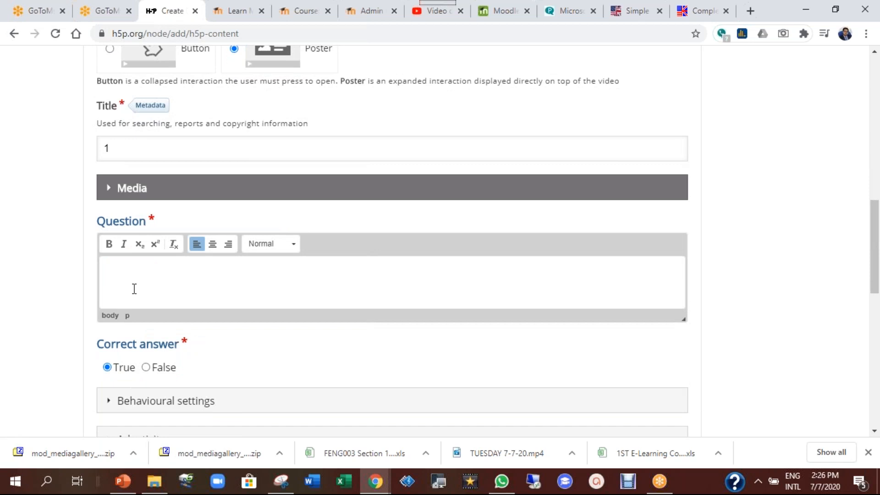
pyautogui.write('wHAT')
pyautogui.press('BackSpace')
pyautogui.press('BackSpace')
pyautogui.write('What is meant by WH?')
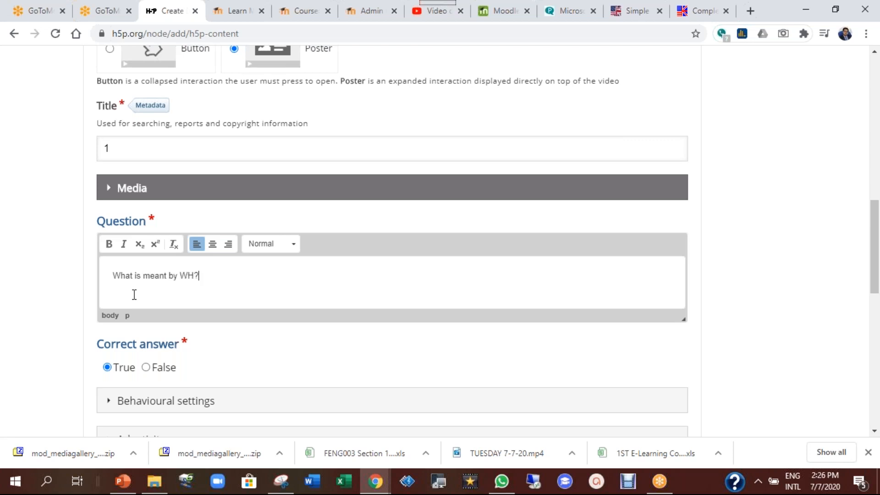
pyautogui.scroll(-2, 335, 342)
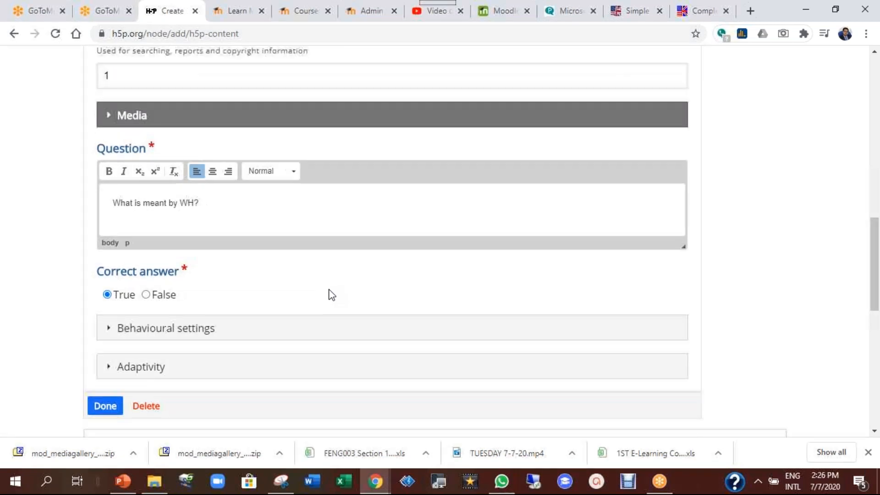
pyautogui.scroll(-3, 249, 242)
pyautogui.scroll(3, 250, 242)
pyautogui.moveTo(113, 211); pyautogui.dragTo(201, 208)
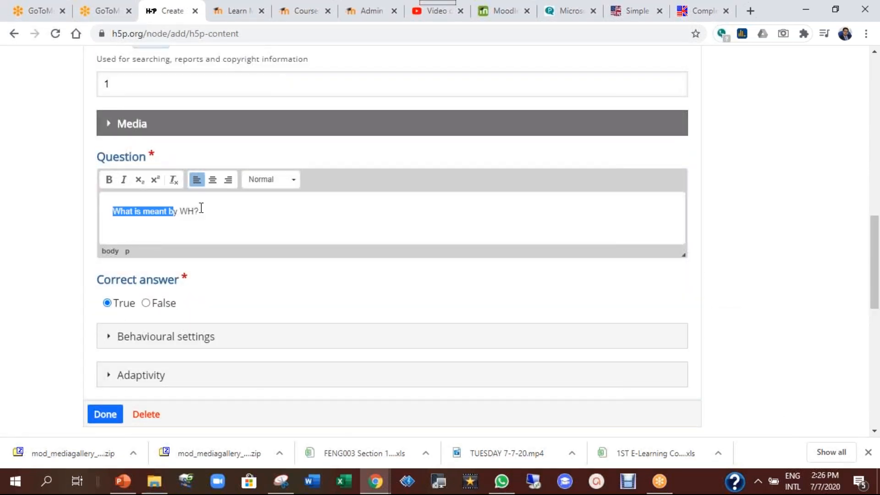
pyautogui.write('Wh')
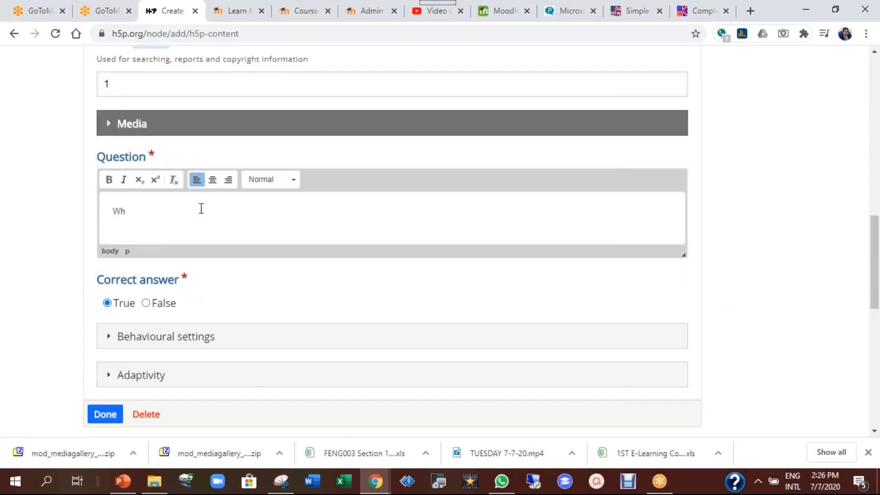
pyautogui.write(' means ')
pyautogui.write('words tha')
pyautogui.write('t beiinw ith ')
pyautogui.write('W')
pyautogui.write('h and they h')
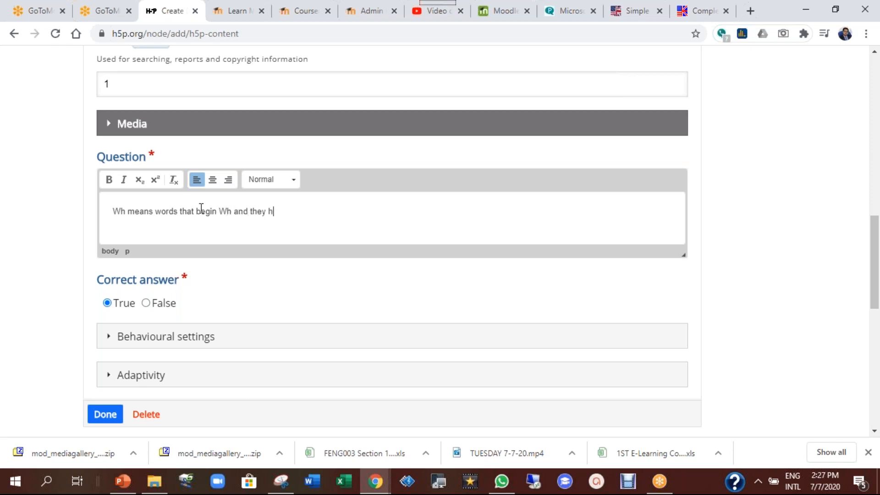
pyautogui.write('elp you make questions.')
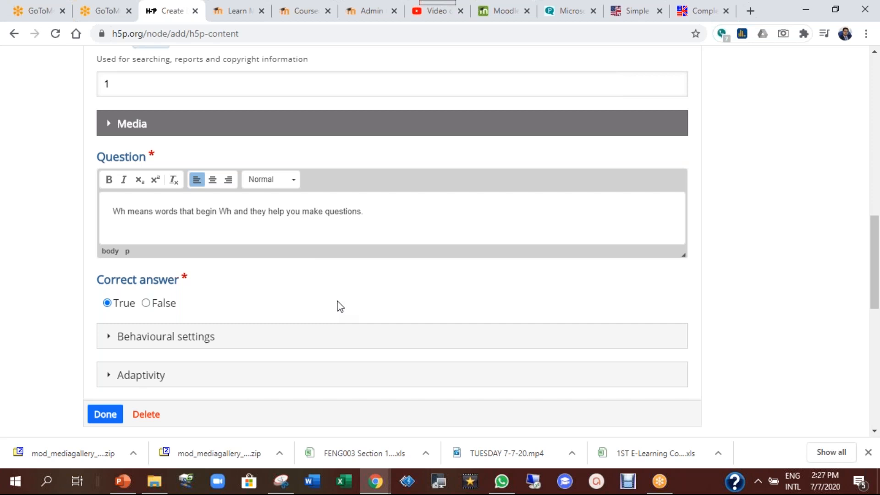
pyautogui.scroll(-2, 340, 307)
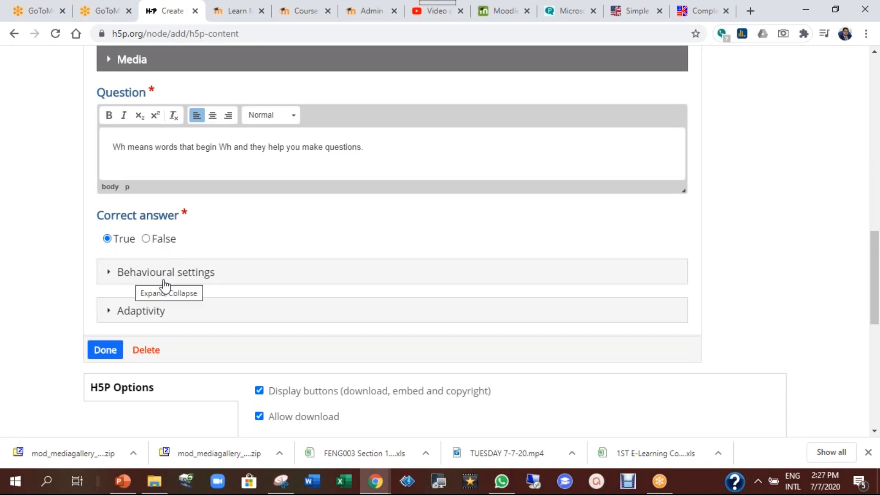
# Turn on confirmation dialogs before checking and before retrying in the behavioural settings
pyautogui.click(252, 277)
pyautogui.scroll(-3, 417, 301)
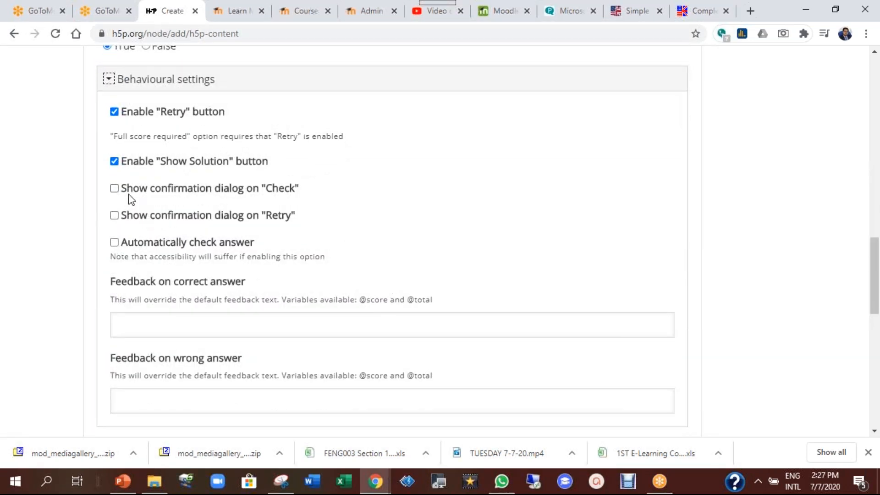
pyautogui.click(269, 194)
pyautogui.click(208, 220)
# Enter feedback 'Well done!' and 'Sorry, keep trying.' and finish the question
pyautogui.scroll(-1, 346, 246)
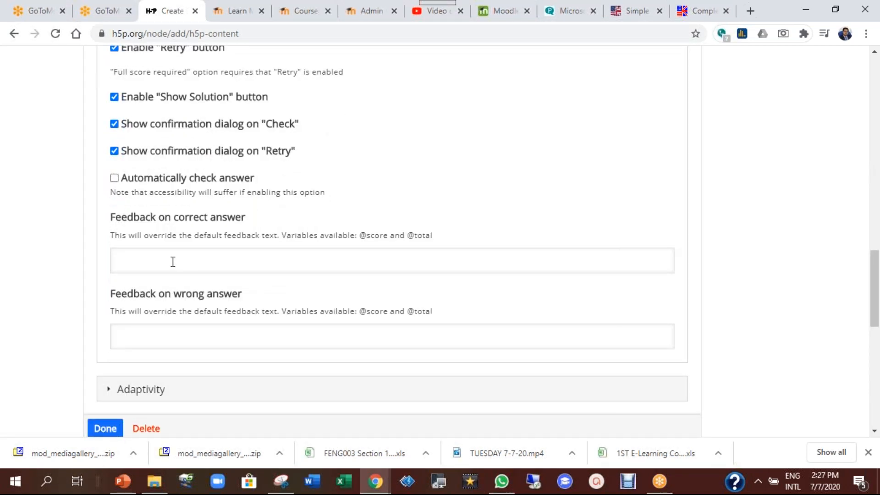
pyautogui.write('We')
pyautogui.write('ll done!')
pyautogui.write('Sorry, keep tr')
pyautogui.write('ying.')
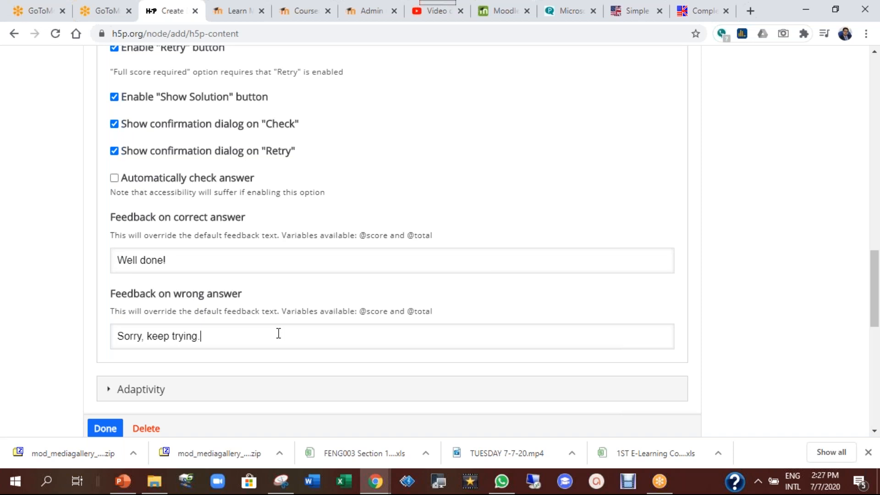
pyautogui.scroll(-3, 279, 333)
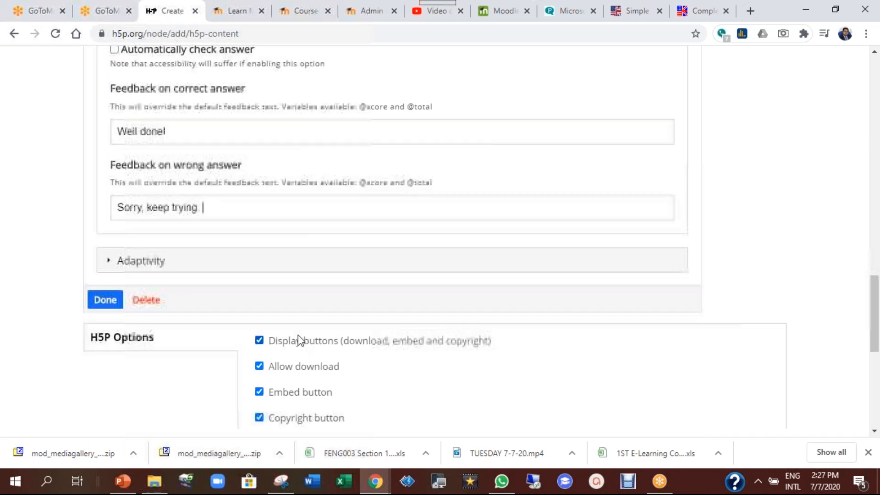
pyautogui.click(105, 300)
# Move the true/false question up-left and enlarge it so both answers show, at 140, 70
pyautogui.scroll(-3, 445, 306)
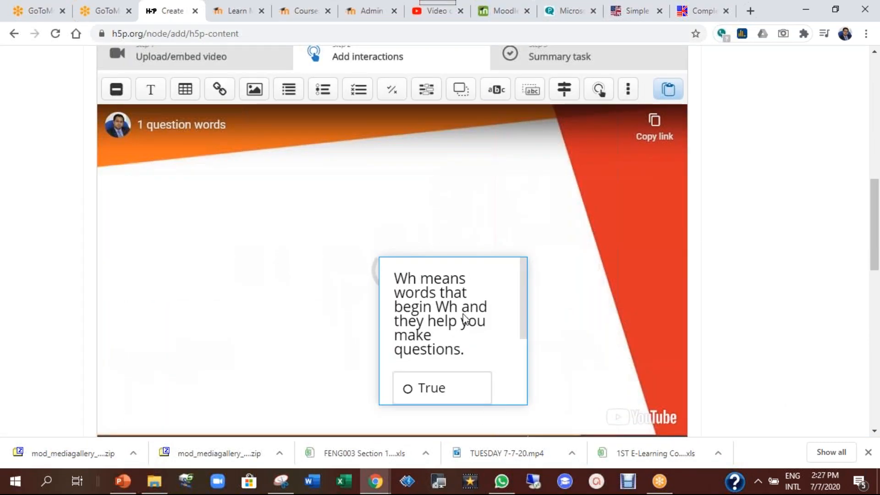
pyautogui.moveTo(428, 281); pyautogui.dragTo(272, 206)
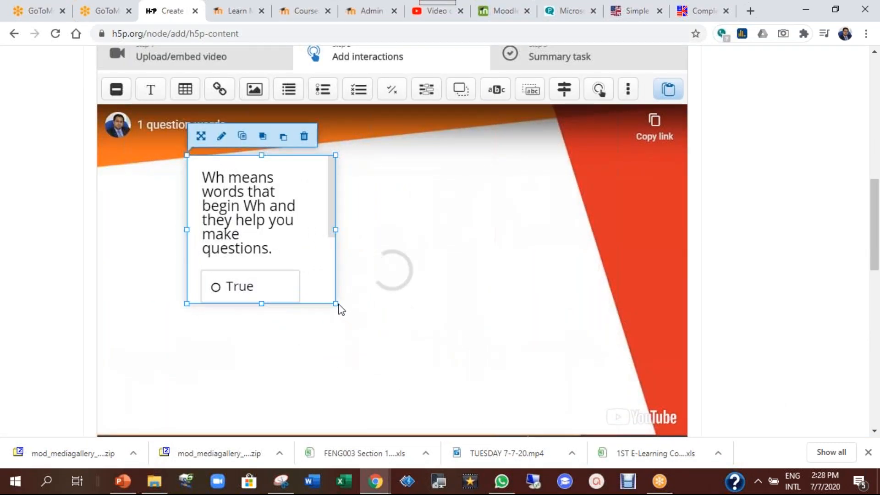
pyautogui.moveTo(336, 304); pyautogui.dragTo(604, 389)
pyautogui.moveTo(458, 248); pyautogui.dragTo(448, 229)
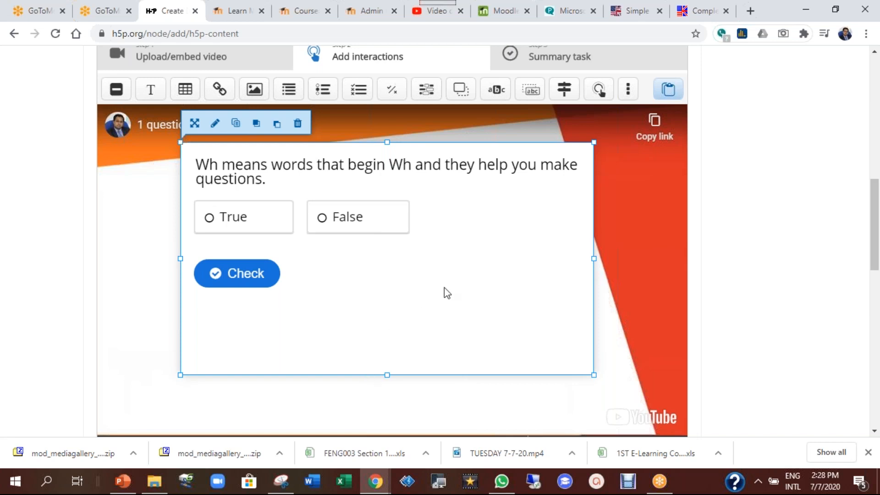
# Seek the video ahead to about 1:11
pyautogui.moveTo(874, 216); pyautogui.dragTo(876, 246)
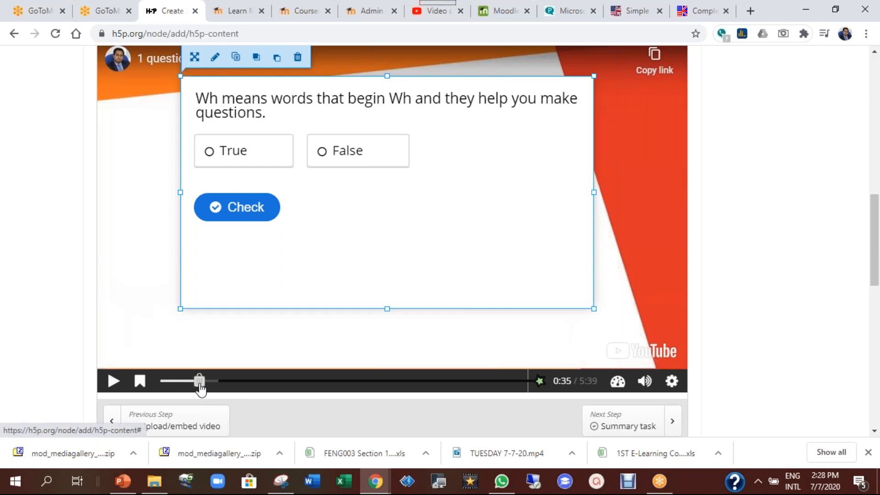
pyautogui.moveTo(203, 382); pyautogui.dragTo(255, 386)
pyautogui.moveTo(247, 385); pyautogui.dragTo(240, 384)
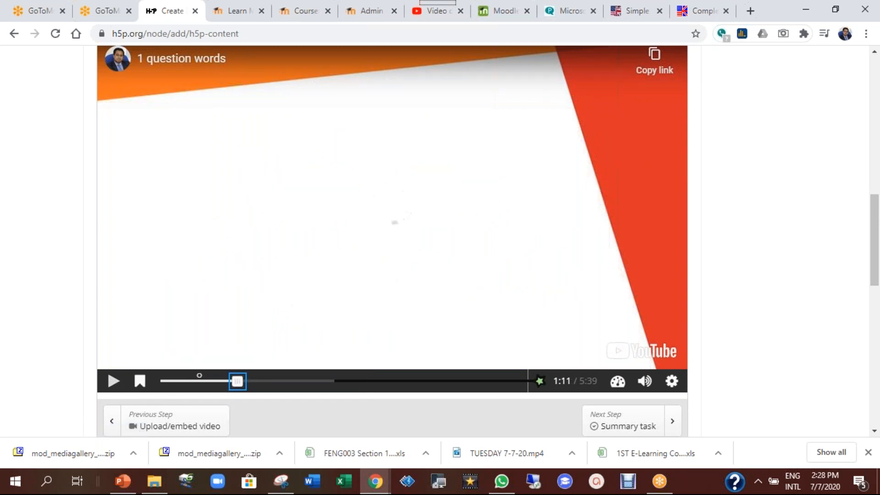
pyautogui.scroll(3, 399, 316)
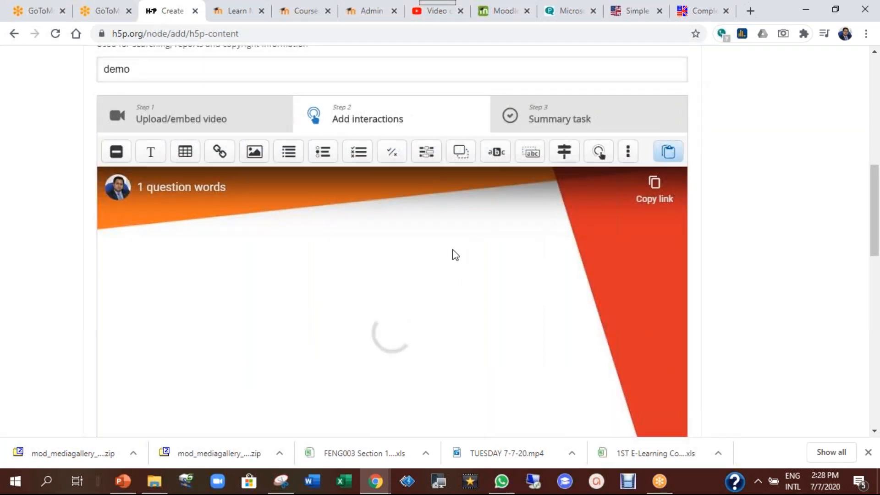
# Add a Fill in the Blanks interaction displayed as a poster and titled 2
pyautogui.click(434, 157)
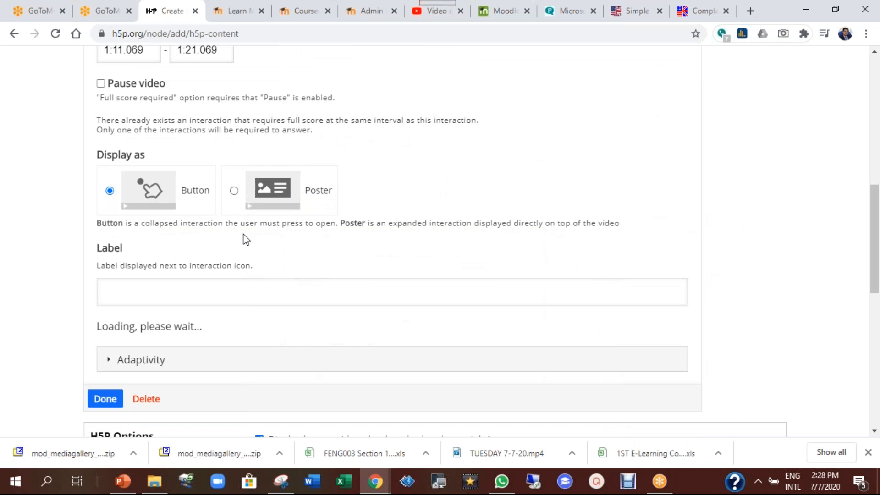
pyautogui.click(233, 191)
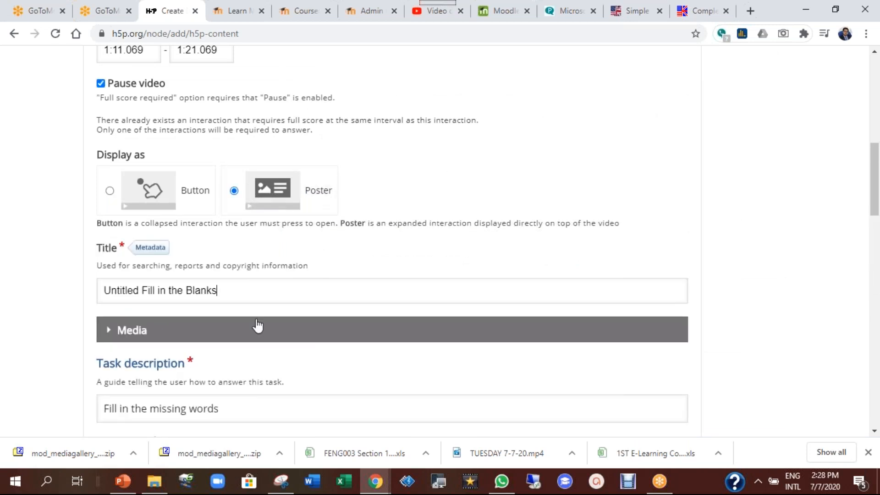
pyautogui.hotkey('ctrl', 'a')
pyautogui.write('2')
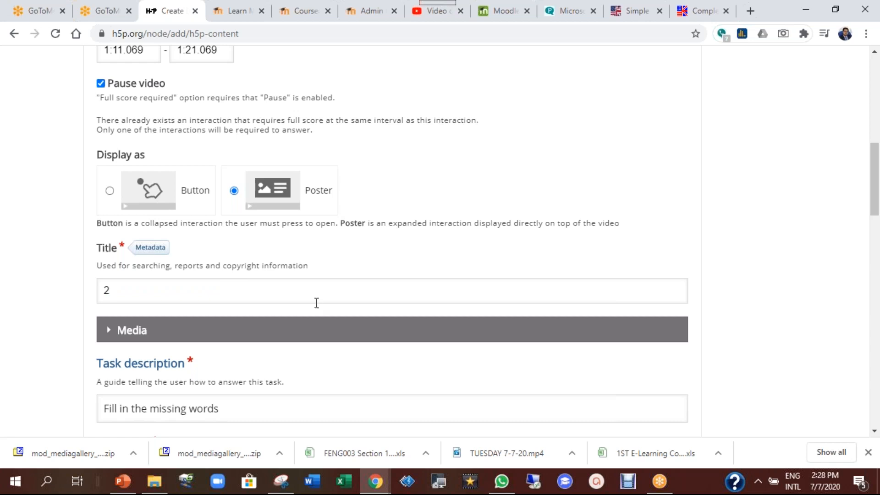
# Scroll through the Fill in the Blanks form to its 'Fill in the missing words' description and text block
pyautogui.scroll(-3, 316, 302)
pyautogui.scroll(-4, 309, 320)
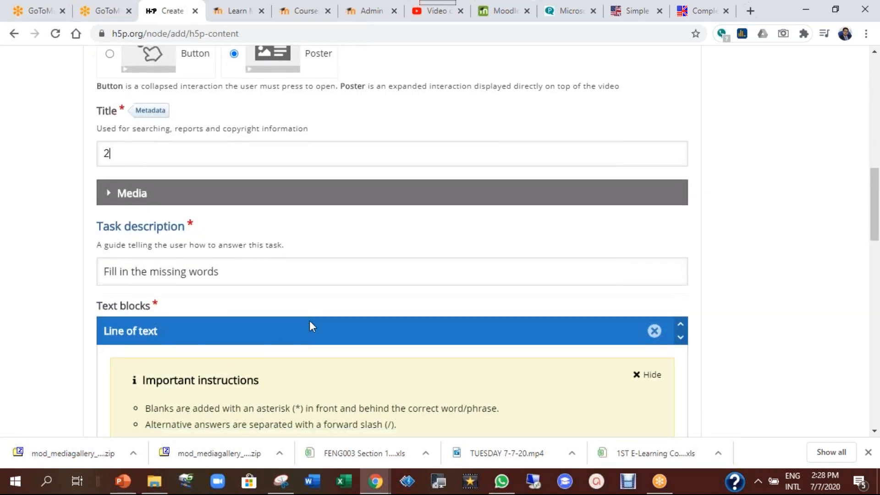
pyautogui.scroll(-1, 321, 332)
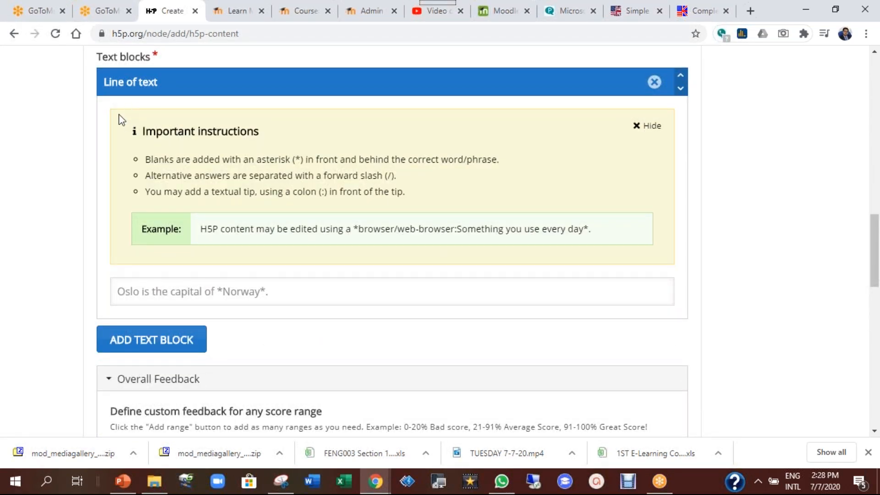
pyautogui.scroll(1, 263, 185)
pyautogui.moveTo(92, 138); pyautogui.dragTo(462, 164)
pyautogui.click(304, 204)
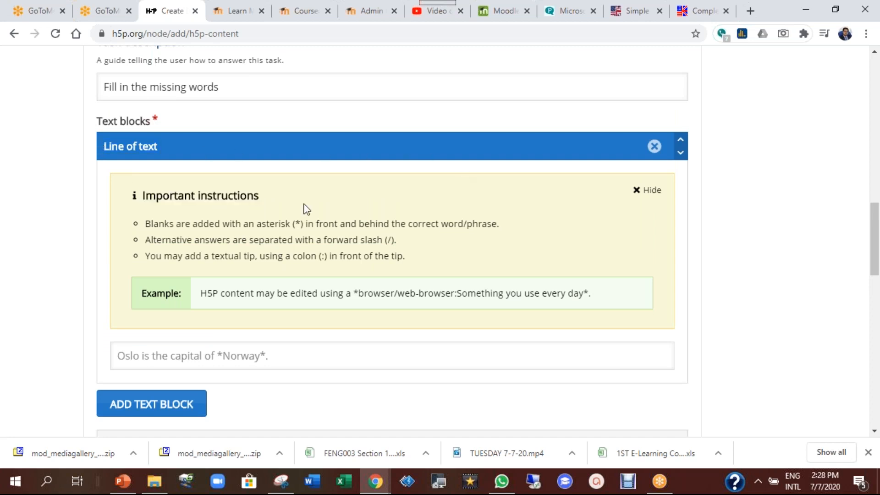
pyautogui.click(565, 8)
pyautogui.click(557, 37)
pyautogui.moveTo(107, 186)
pyautogui.mouseDown()
pyautogui.moveTo(687, 293)
pyautogui.moveTo(169, 337)
pyautogui.moveTo(115, 180)
pyautogui.mouseUp()
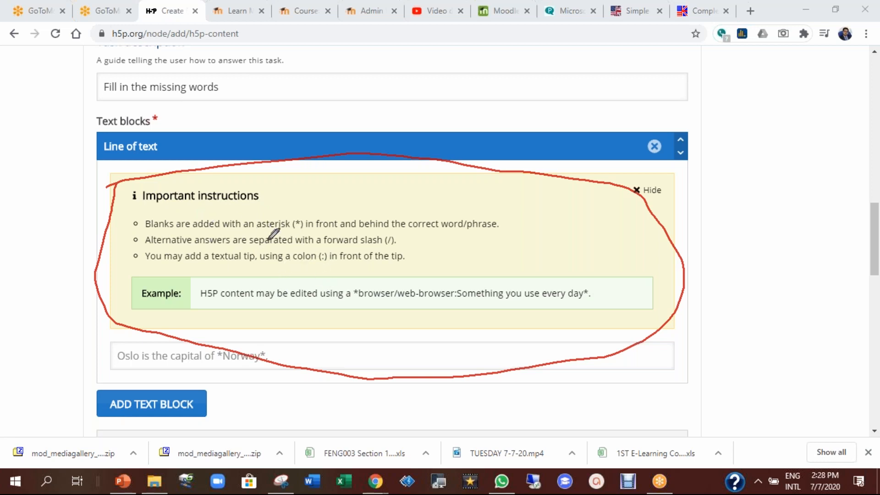
pyautogui.moveTo(351, 284)
pyautogui.mouseDown()
pyautogui.moveTo(573, 267)
pyautogui.moveTo(499, 310)
pyautogui.moveTo(367, 299)
pyautogui.moveTo(353, 282)
pyautogui.mouseUp()
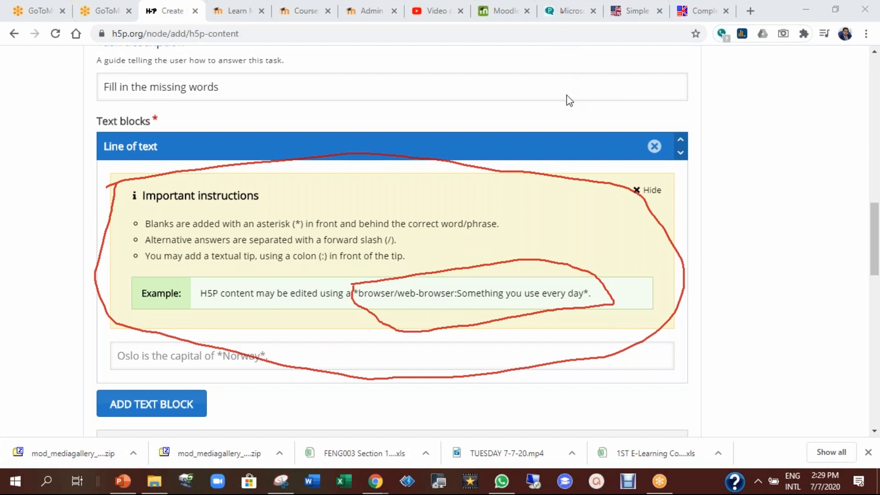
pyautogui.press('Escape')
# Enter the text 'We use *when/what time* to speak about specific time.' with when/what time as the blank
pyautogui.click(182, 359)
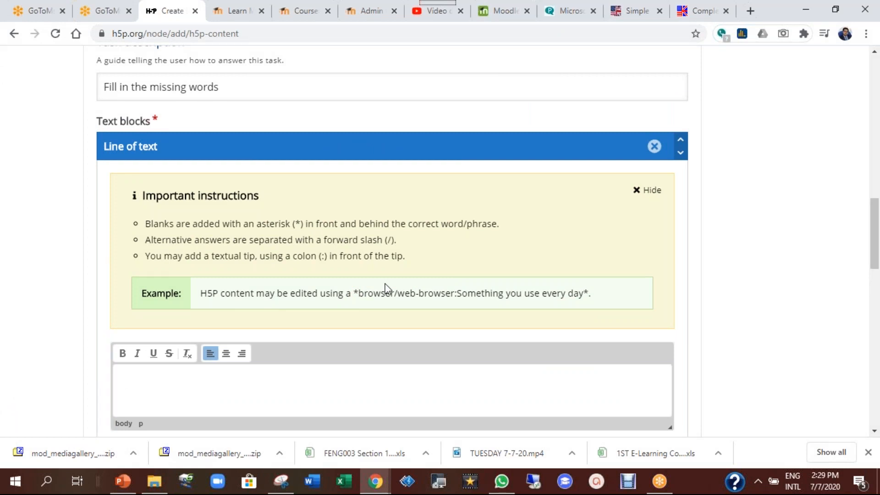
pyautogui.write('We use')
pyautogui.write('he')
pyautogui.write('what time*')
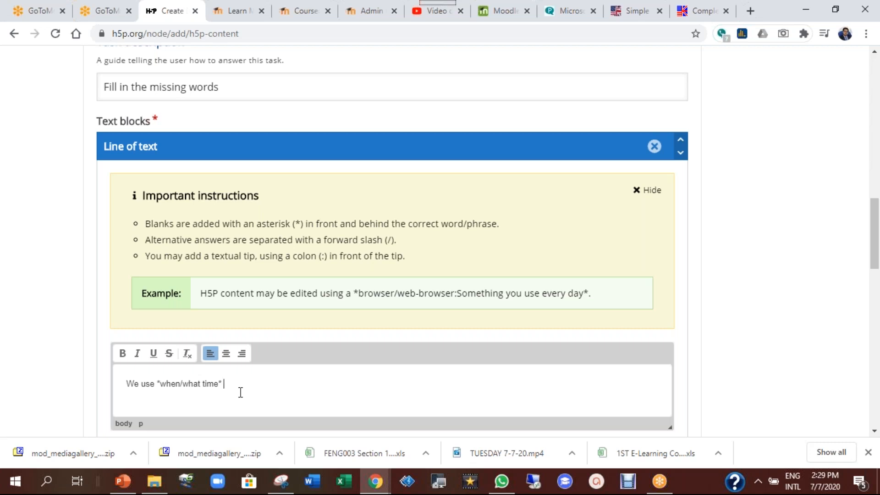
pyautogui.write('o speak about t')
pyautogui.write('ime')
pyautogui.click(281, 385)
pyautogui.write('specific')
pyautogui.click(384, 407)
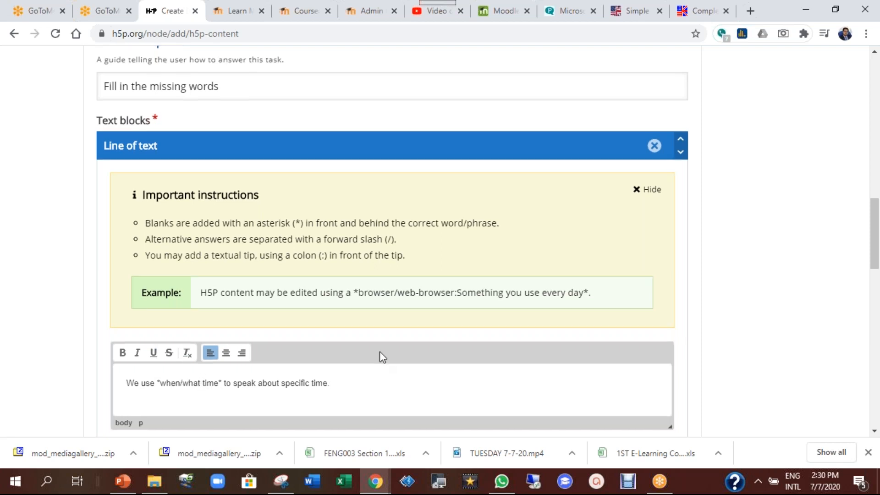
# Expand the question's behavioural settings
pyautogui.scroll(-1, 320, 354)
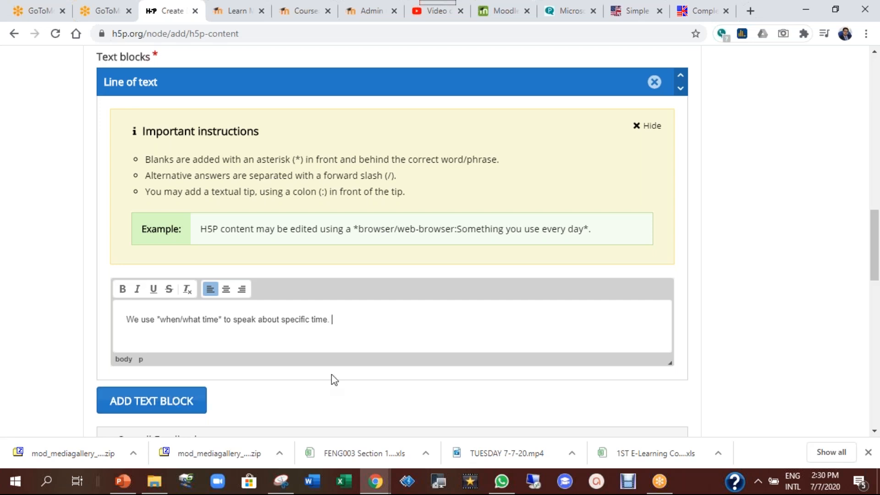
pyautogui.scroll(-5, 332, 380)
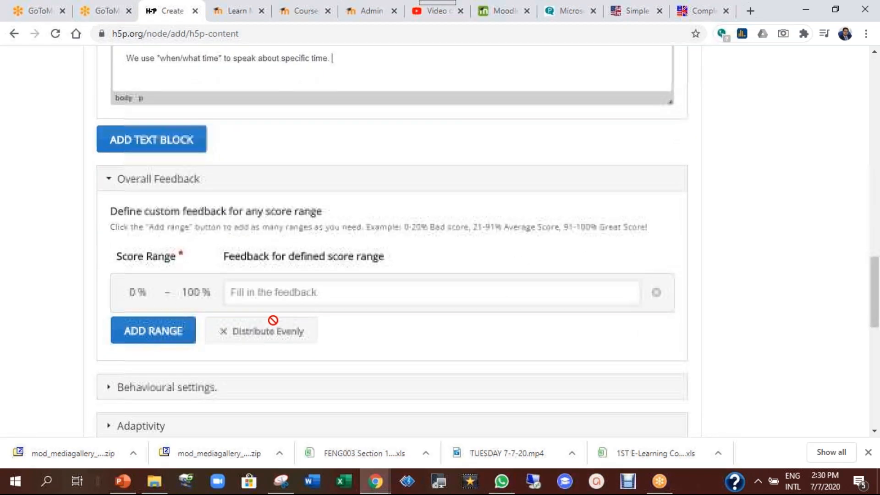
pyautogui.scroll(-1, 277, 321)
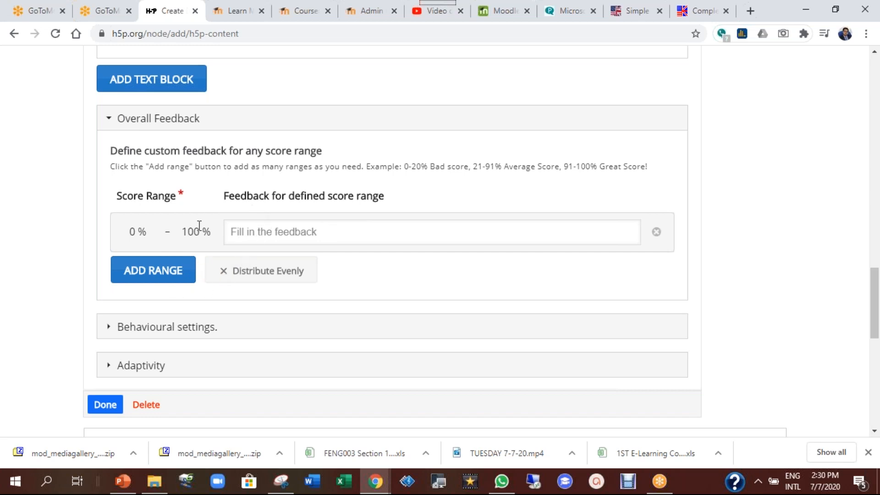
pyautogui.click(184, 328)
# Enable confirmation dialogs for Check and Retry, accept minor spelling errors, and click Done
pyautogui.scroll(-6, 371, 271)
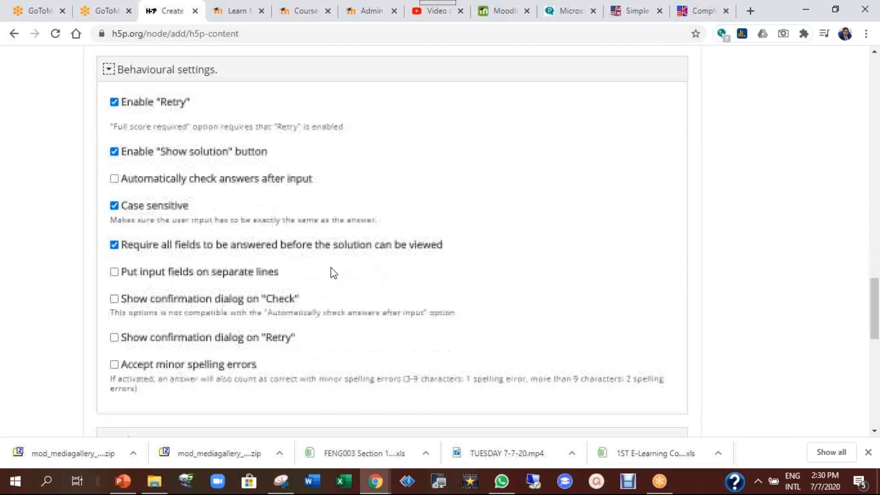
pyautogui.click(198, 300)
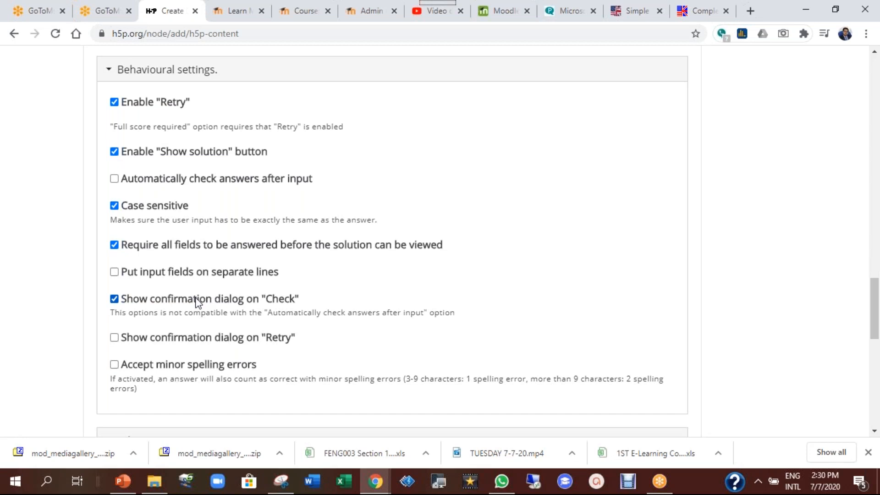
pyautogui.click(160, 341)
pyautogui.scroll(-3, 345, 332)
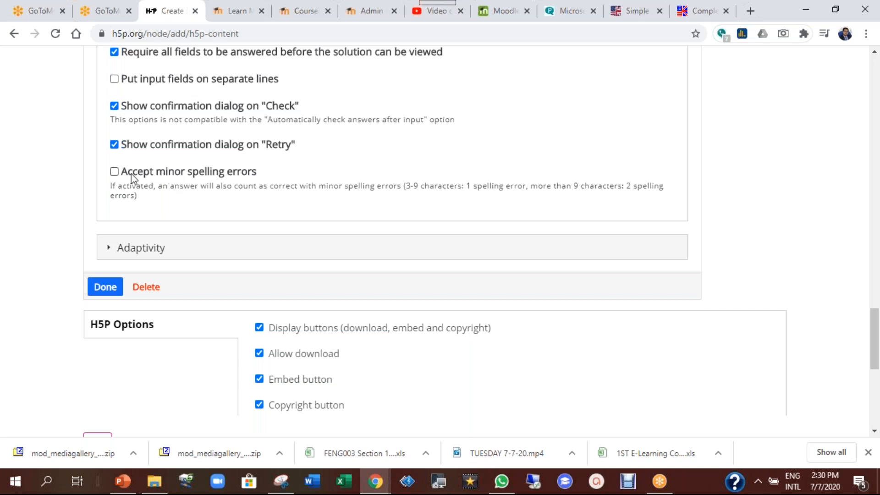
pyautogui.click(144, 174)
pyautogui.scroll(-2, 233, 223)
pyautogui.click(110, 227)
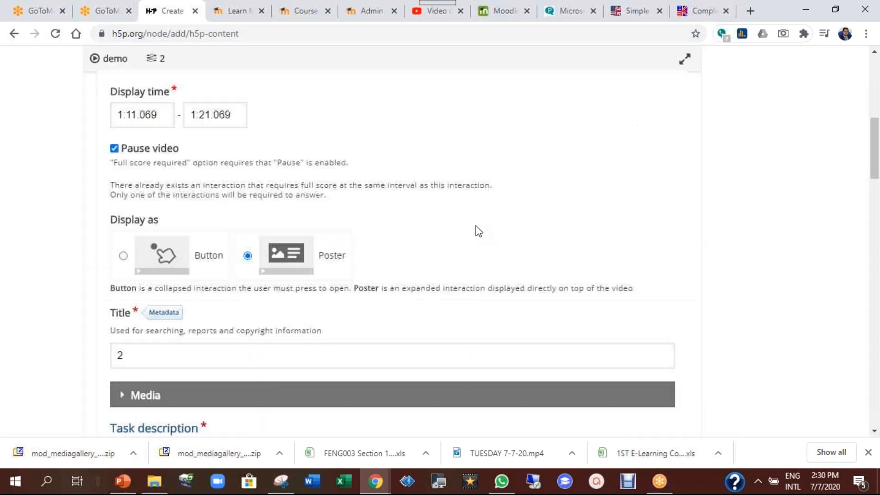
# Move the 'Fill in the missing words' box up-left and enlarge it to 690×400
pyautogui.scroll(-3, 766, 240)
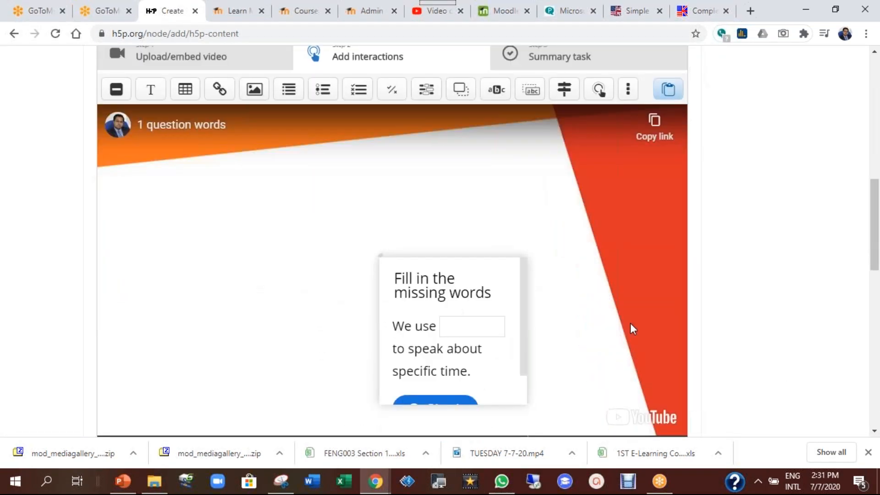
pyautogui.moveTo(404, 279); pyautogui.dragTo(199, 164)
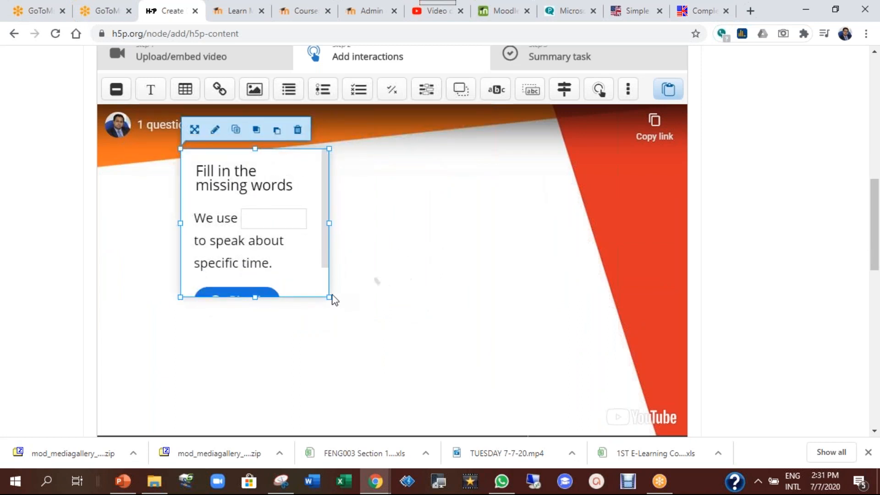
pyautogui.moveTo(330, 297); pyautogui.dragTo(606, 388)
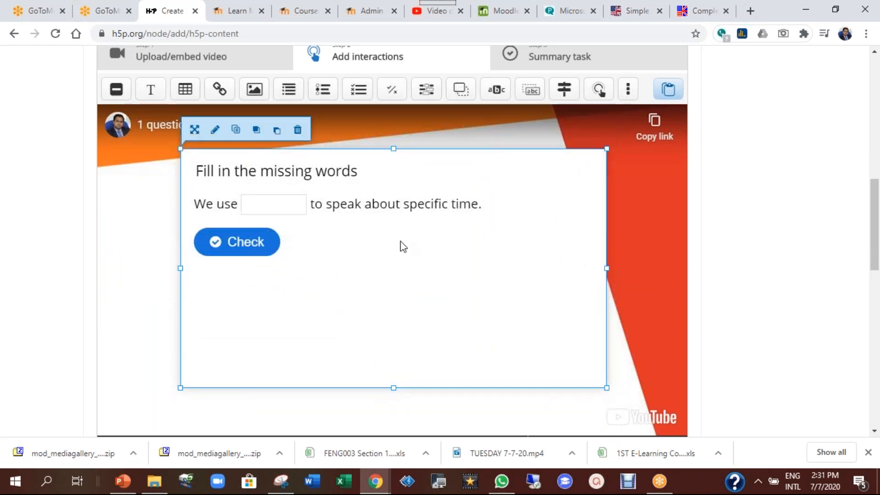
pyautogui.moveTo(400, 243); pyautogui.dragTo(407, 230)
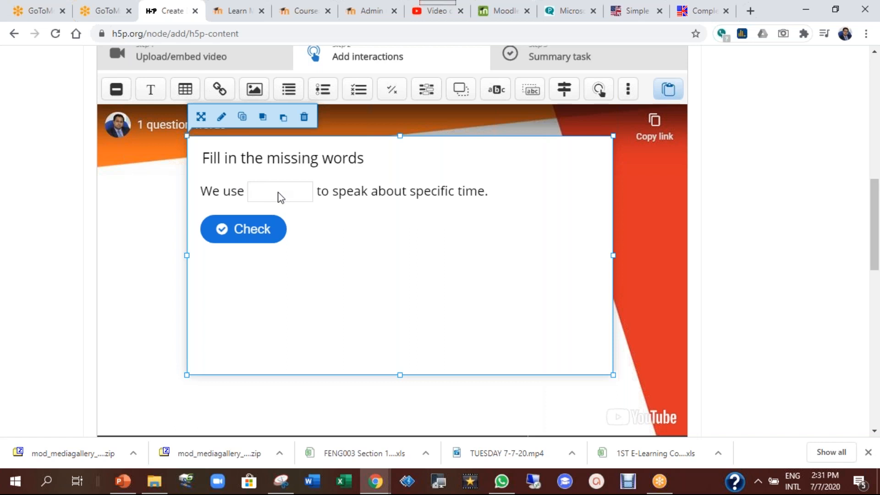
# In the video's behavioural settings, prevent skipping forward and show the rewind 10 seconds button
pyautogui.scroll(-2, 728, 284)
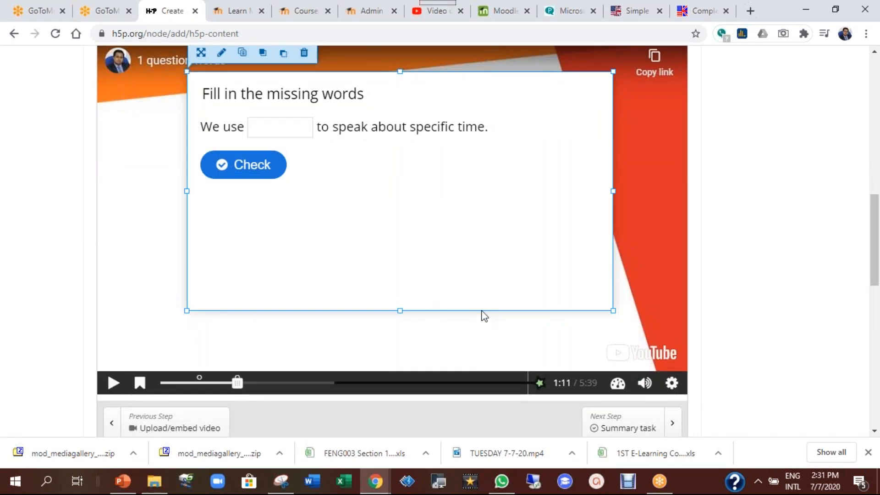
pyautogui.scroll(-4, 481, 311)
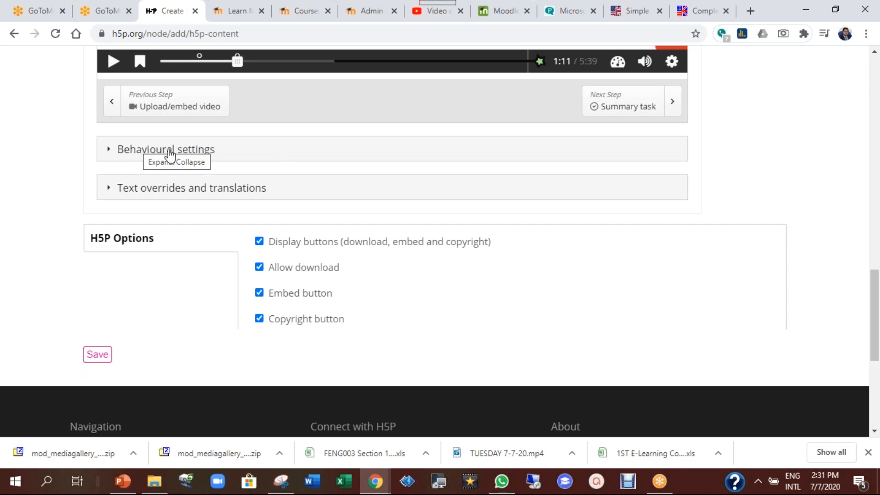
pyautogui.click(236, 150)
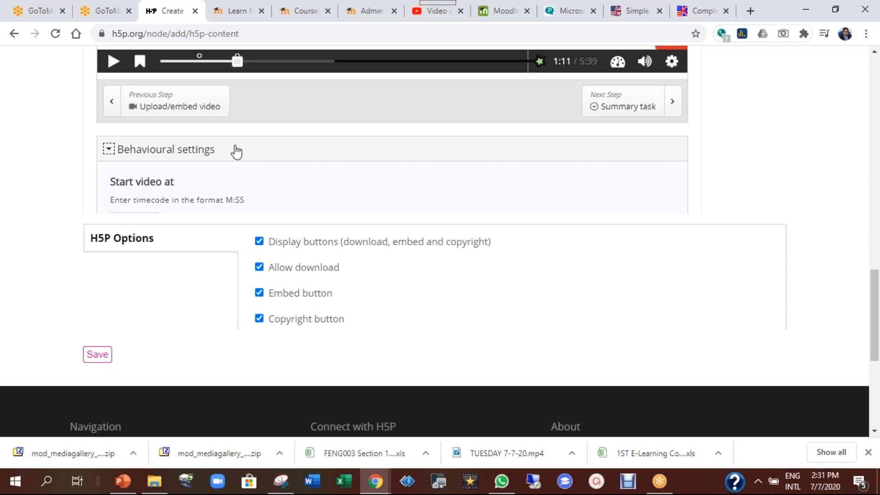
pyautogui.scroll(-3, 320, 249)
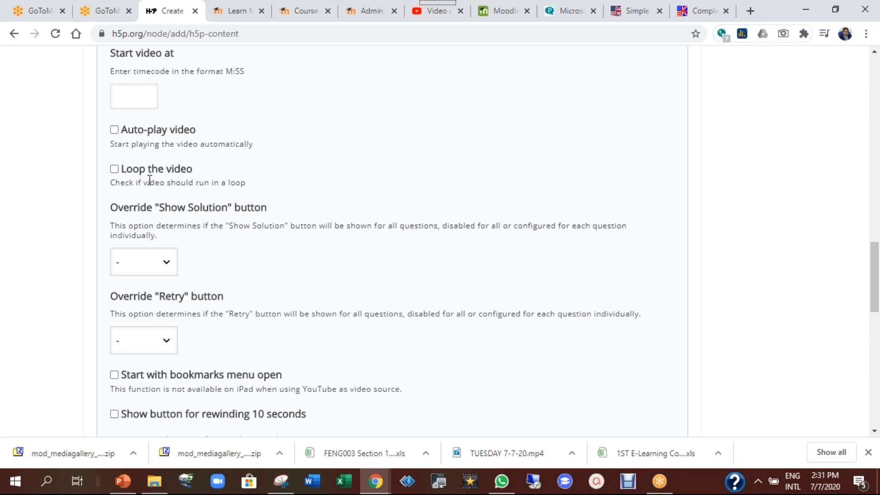
pyautogui.scroll(-3, 315, 205)
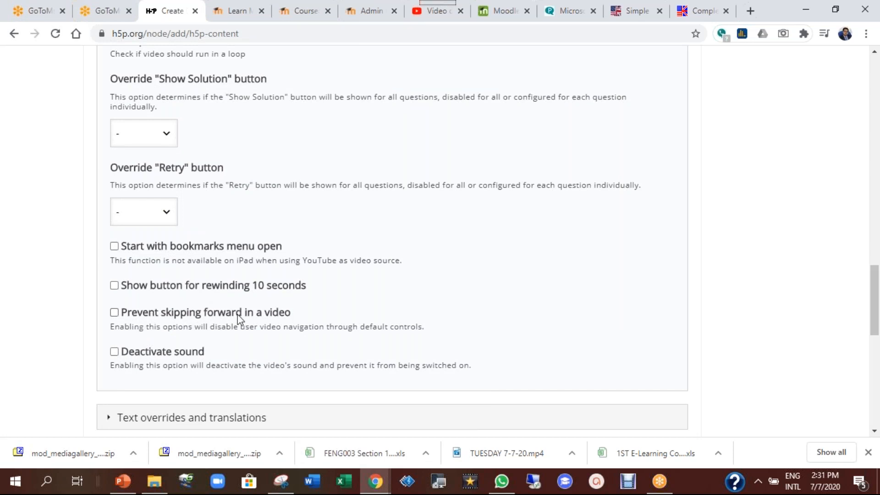
pyautogui.click(199, 318)
pyautogui.click(262, 291)
pyautogui.scroll(-2, 347, 310)
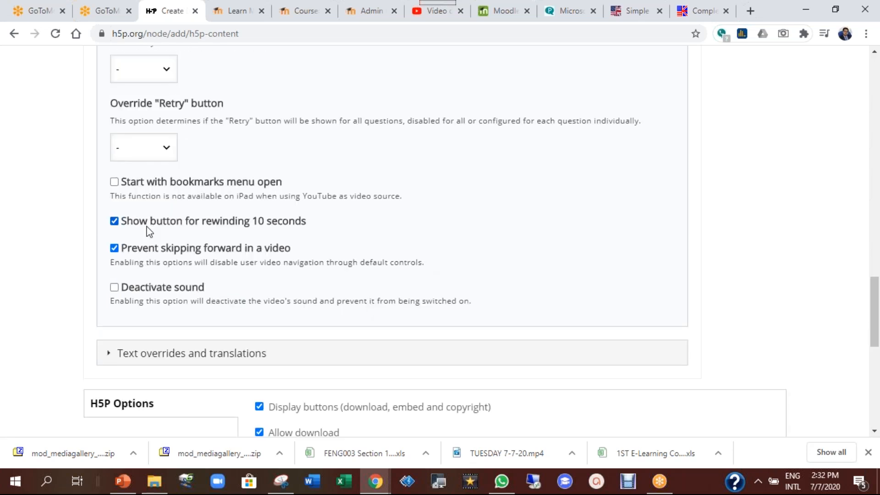
pyautogui.scroll(-4, 430, 257)
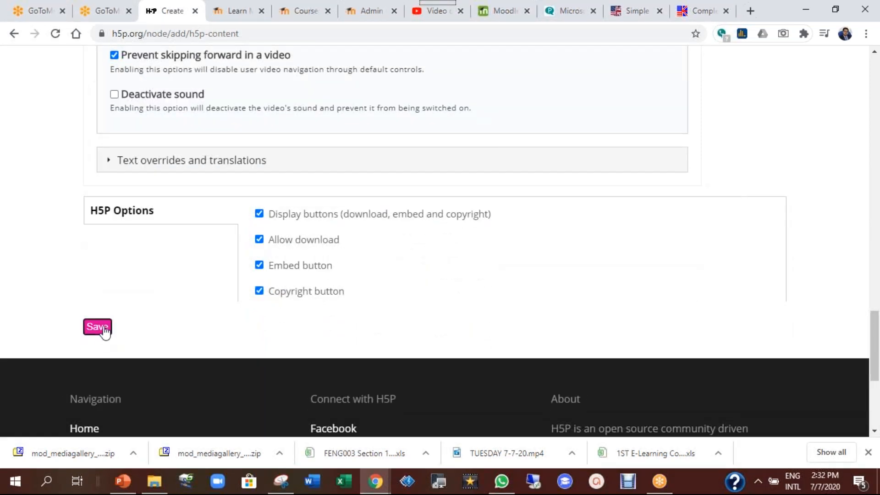
# Save the interactive video and scroll through the published 'demo' page with its 5:39 video
pyautogui.click(104, 328)
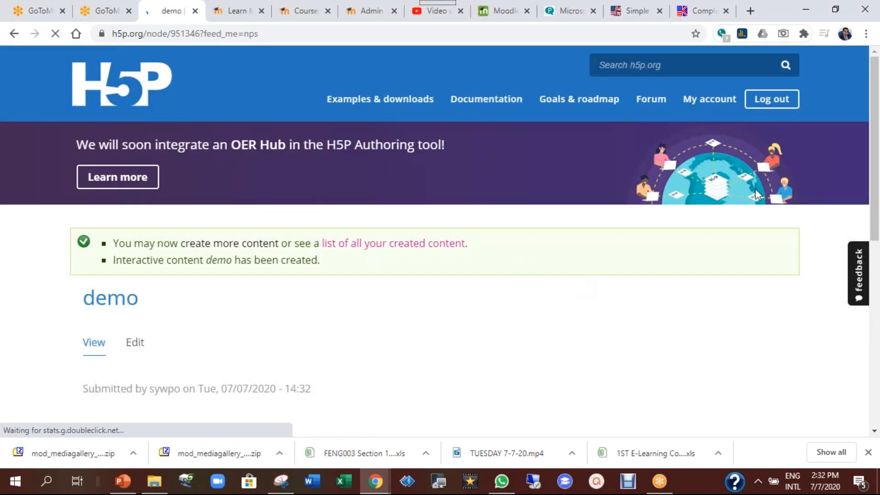
pyautogui.moveTo(876, 159); pyautogui.dragTo(876, 163)
pyautogui.scroll(-5, 384, 167)
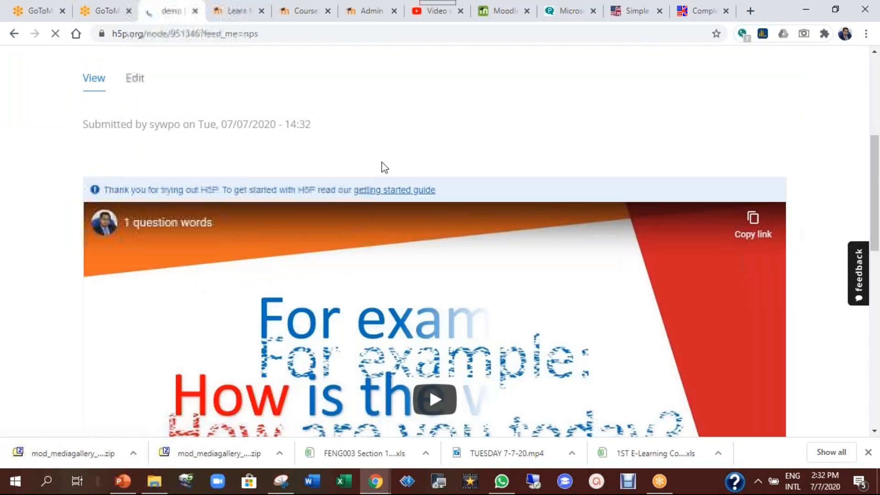
pyautogui.moveTo(876, 160); pyautogui.dragTo(879, 264)
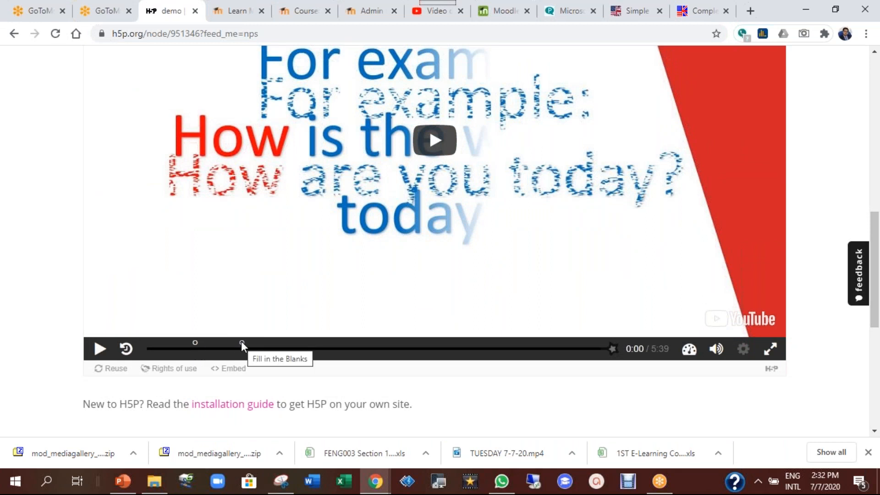
pyautogui.tripleClick(169, 348)
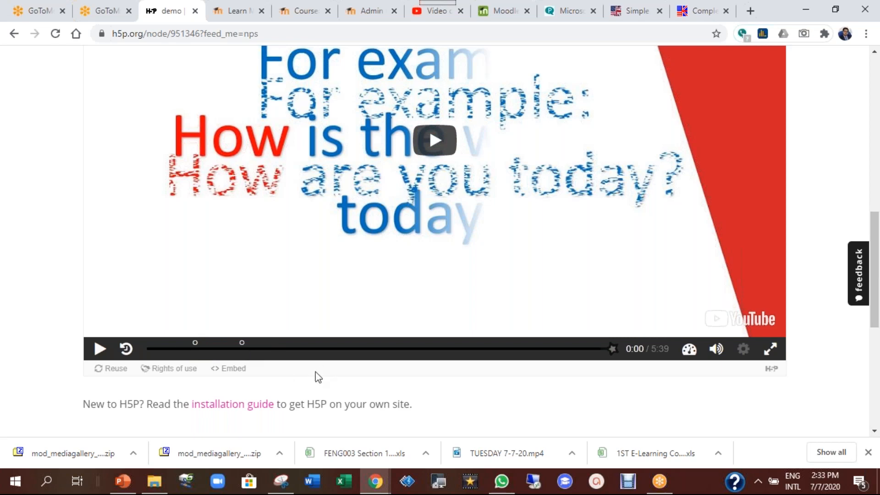
pyautogui.scroll(2, 421, 368)
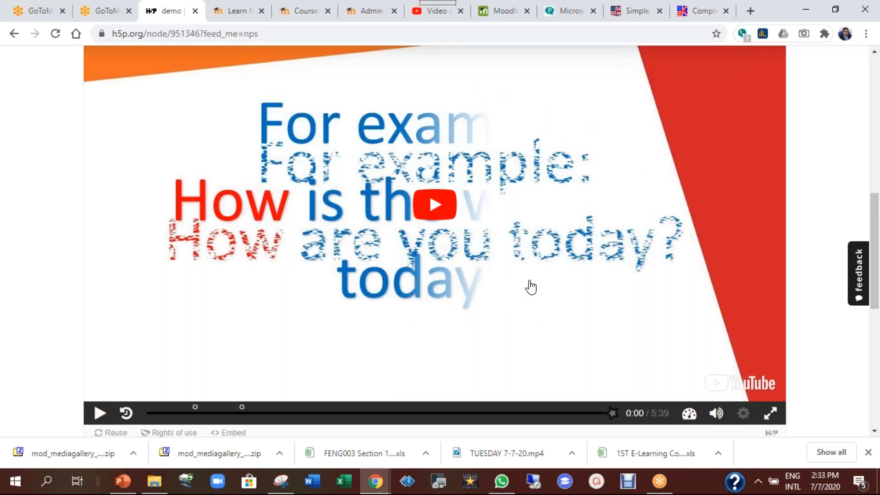
pyautogui.scroll(-3, 530, 287)
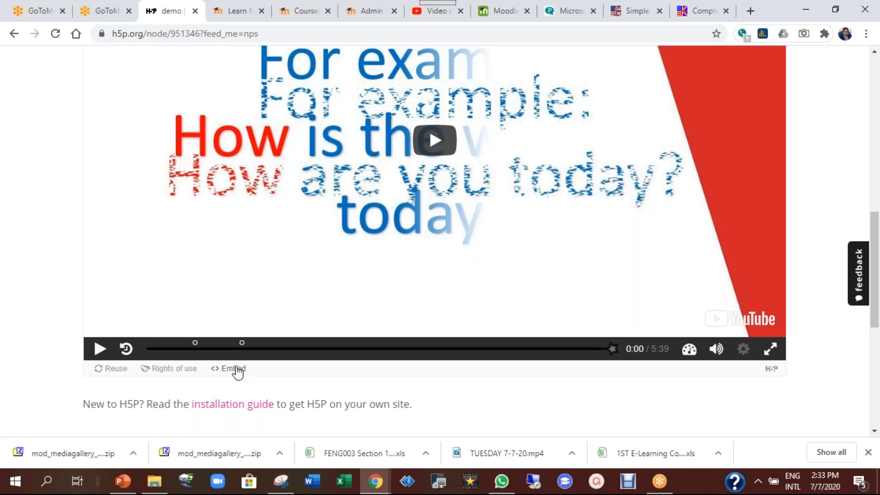
# Set the embed size to 640 × 380 px
pyautogui.click(238, 369)
pyautogui.scroll(3, 439, 148)
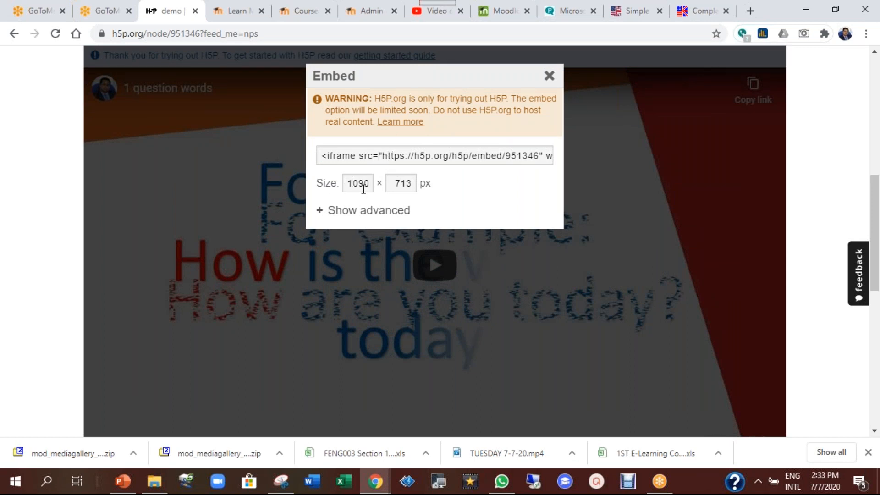
pyautogui.moveTo(350, 183); pyautogui.dragTo(370, 183)
pyautogui.write('640')
pyautogui.press('Tab')
pyautogui.write('380')
# Copy the iframe embed code and close the embed window
pyautogui.click(408, 156)
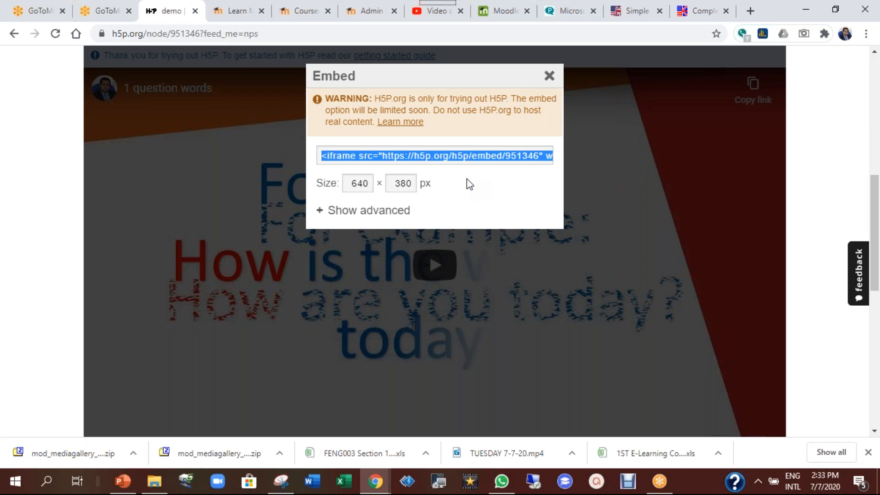
pyautogui.rightClick(453, 158)
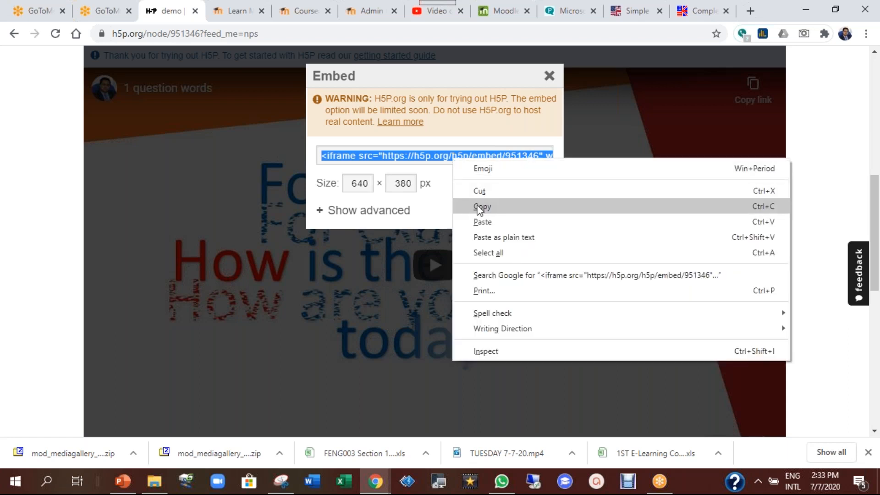
pyautogui.click(479, 207)
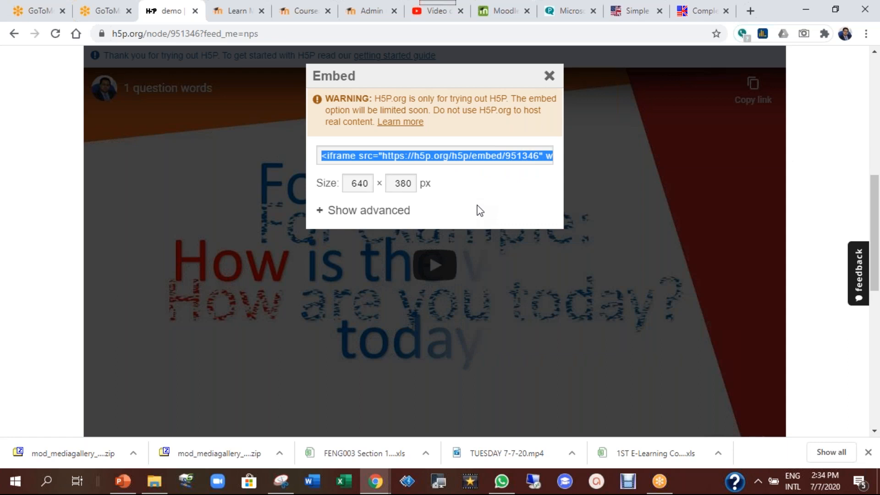
pyautogui.rightClick(458, 159)
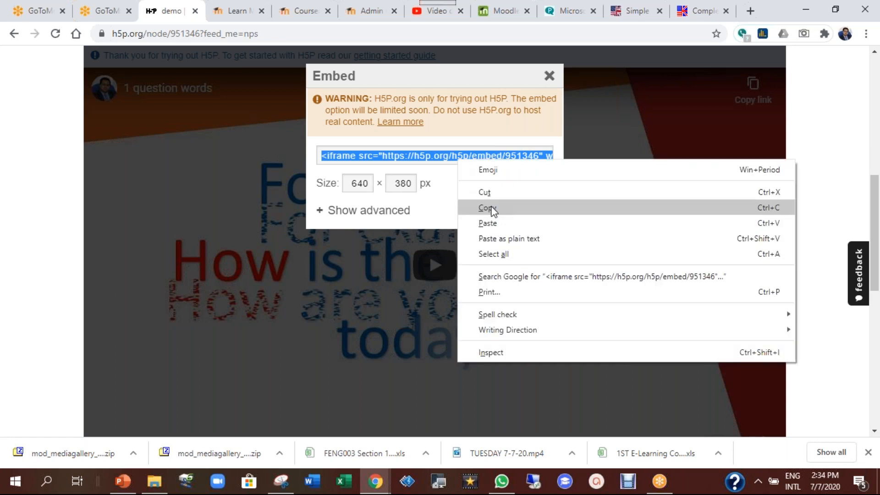
pyautogui.press('Escape')
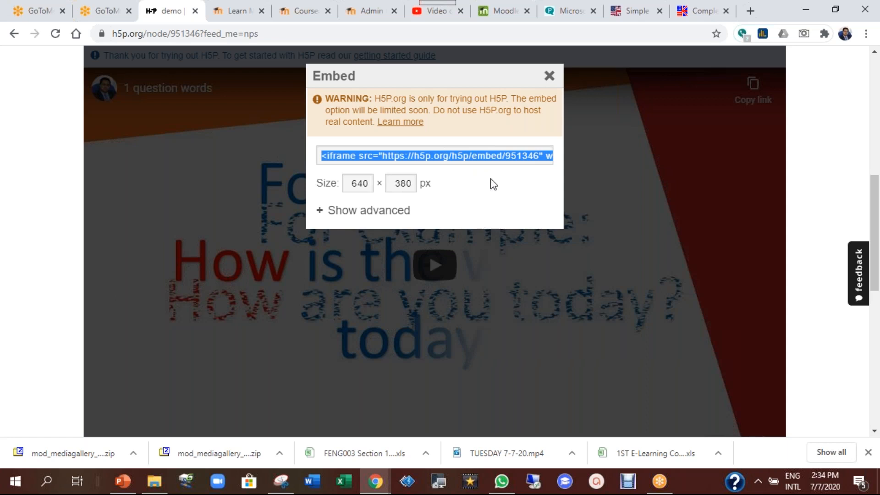
pyautogui.rightClick(502, 156)
pyautogui.click(531, 204)
pyautogui.click(549, 76)
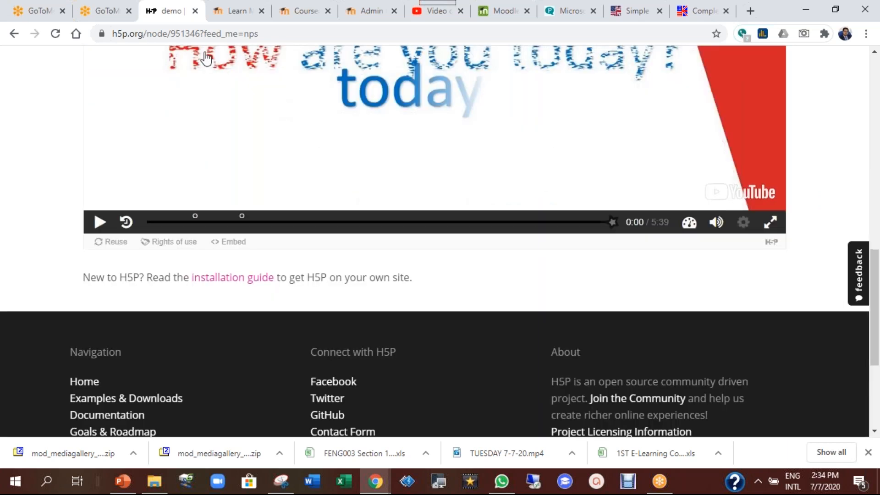
# On the Moodle course page, pick Page in the activity chooser and click Add
pyautogui.click(299, 11)
pyautogui.scroll(-1, 596, 300)
pyautogui.scroll(-2, 599, 304)
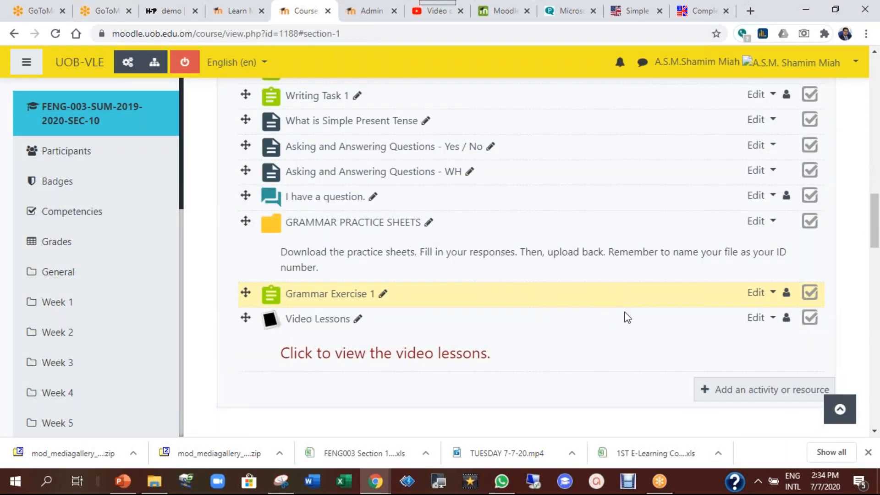
pyautogui.scroll(-1, 627, 312)
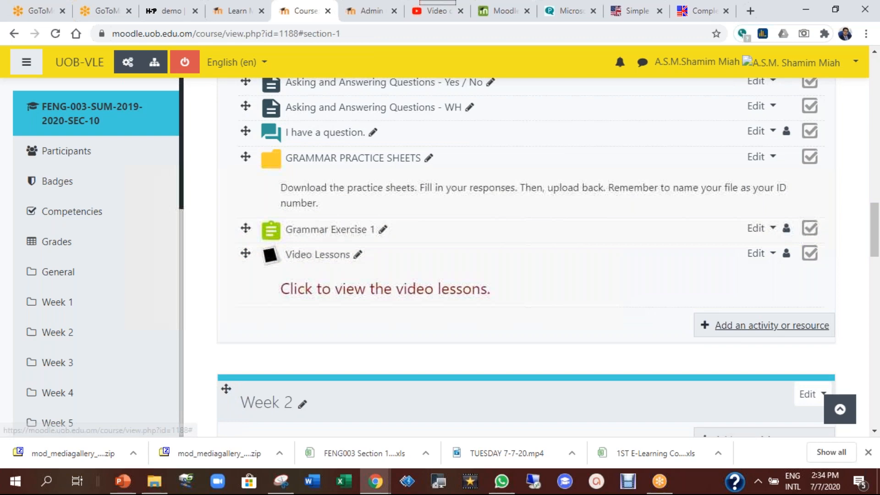
pyautogui.moveTo(873, 251); pyautogui.dragTo(873, 107)
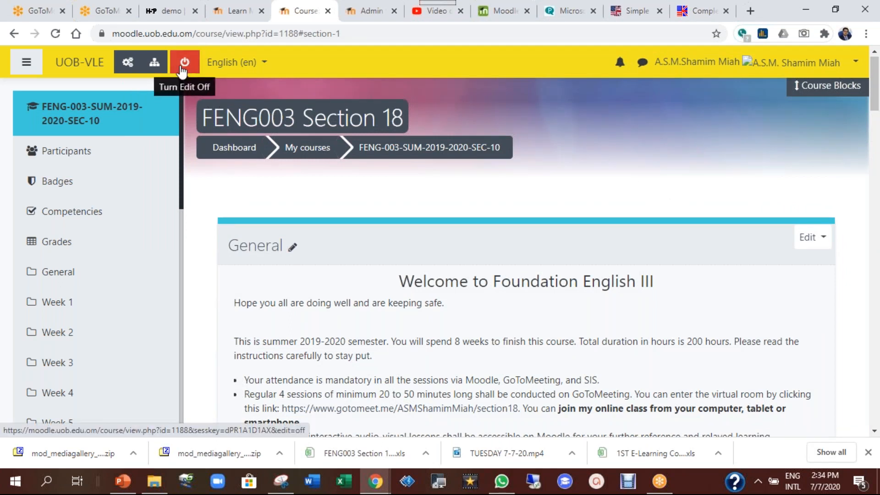
pyautogui.scroll(-6, 795, 235)
pyautogui.scroll(-10, 794, 235)
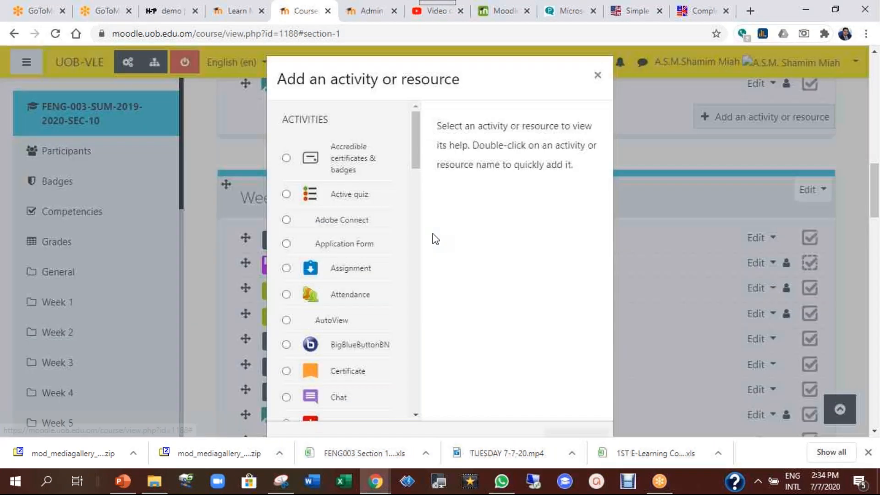
pyautogui.moveTo(414, 150); pyautogui.dragTo(414, 405)
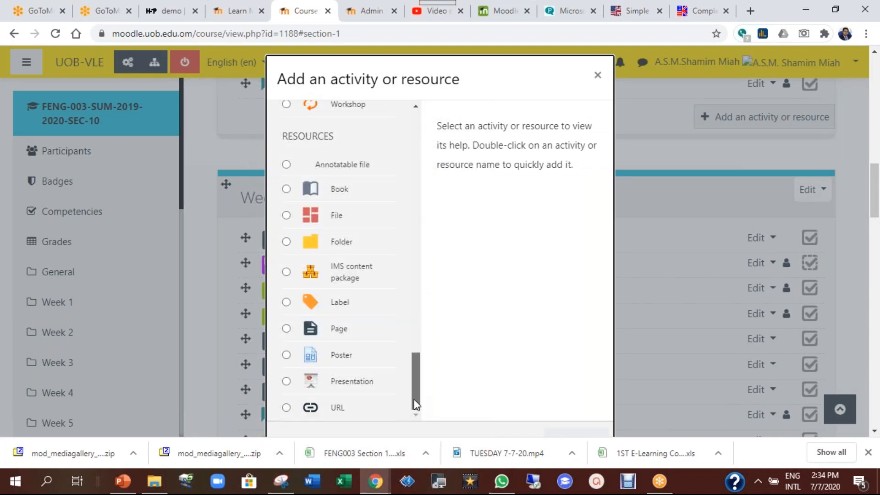
pyautogui.click(331, 331)
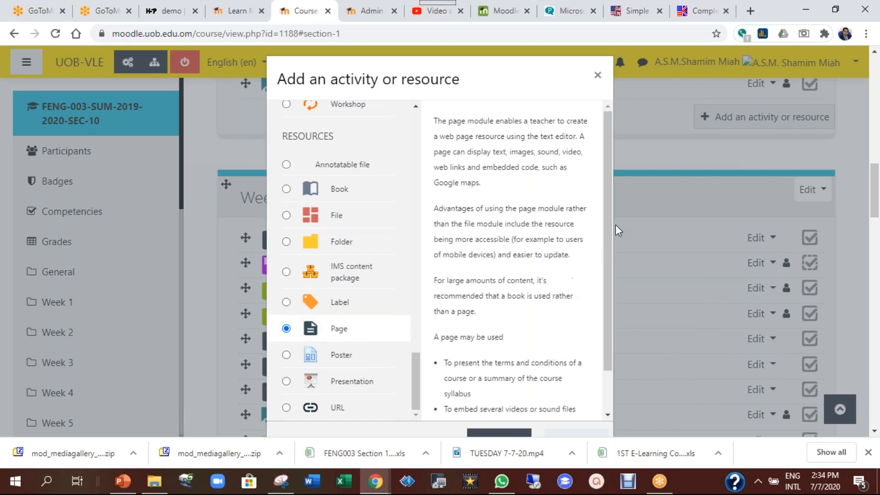
pyautogui.moveTo(607, 227); pyautogui.dragTo(600, 277)
pyautogui.click(494, 435)
pyautogui.scroll(-2, 542, 298)
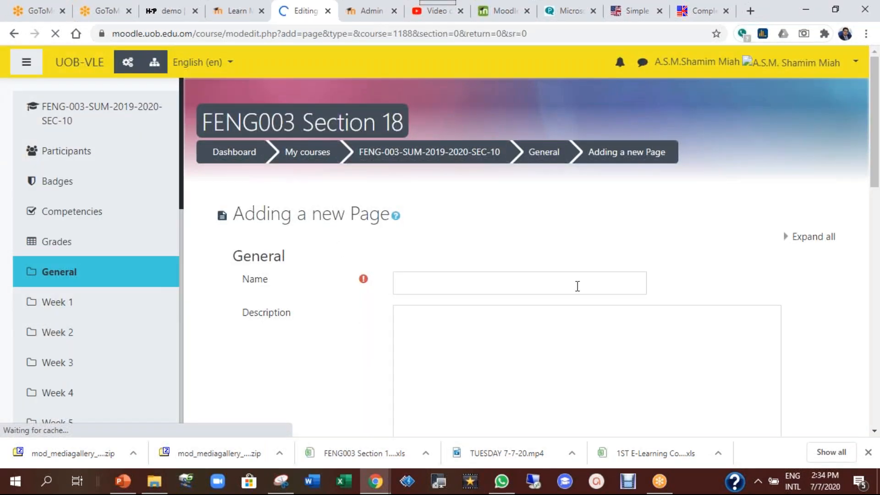
# Name the page 'demo H5p video' and expand the Page content editor's extra toolbar buttons
pyautogui.click(447, 283)
pyautogui.write('demo H5p video')
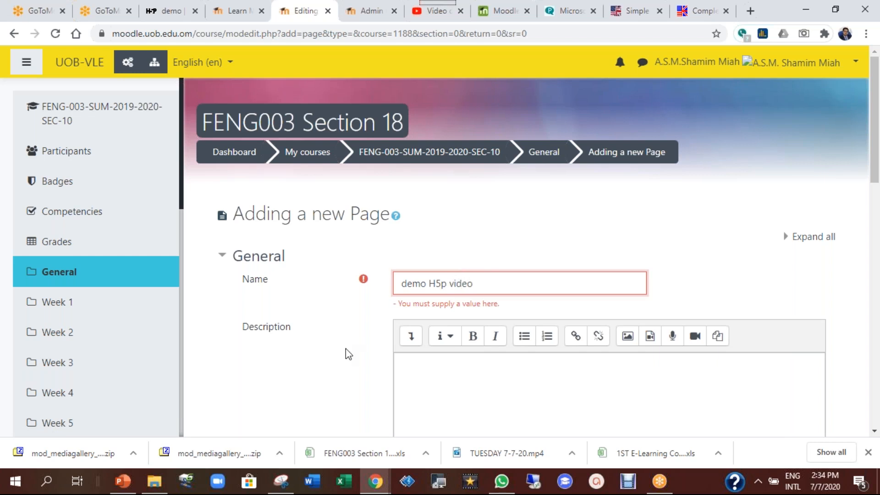
pyautogui.scroll(-5, 432, 197)
pyautogui.scroll(1, 436, 192)
pyautogui.click(436, 192)
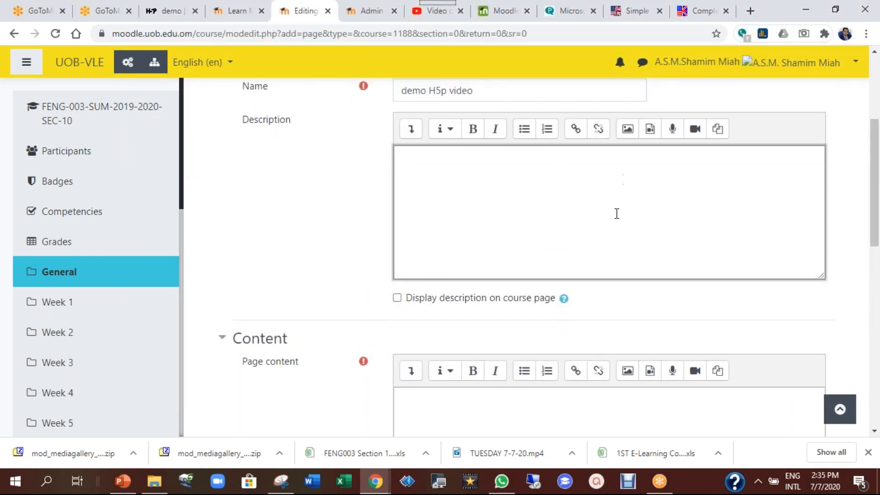
pyautogui.scroll(-4, 381, 297)
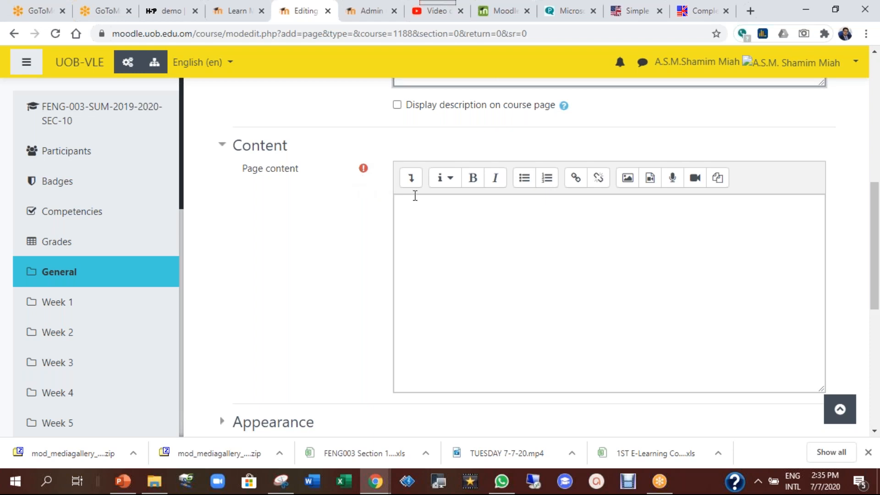
pyautogui.click(412, 180)
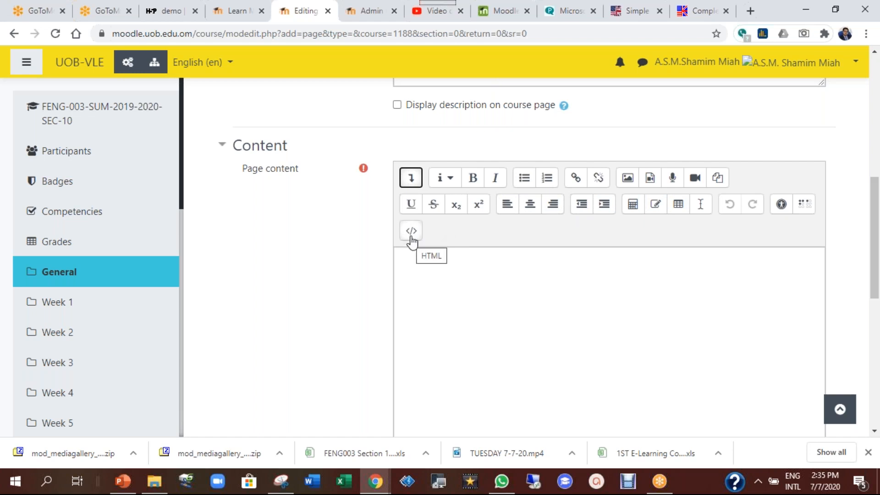
# Paste the H5P iframe embed code in HTML mode, then switch back and centre-align the video
pyautogui.click(411, 236)
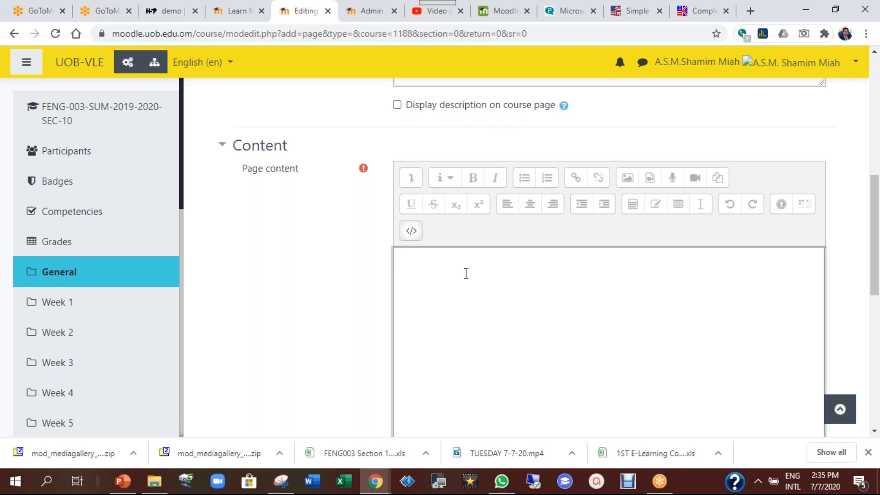
pyautogui.rightClick(470, 285)
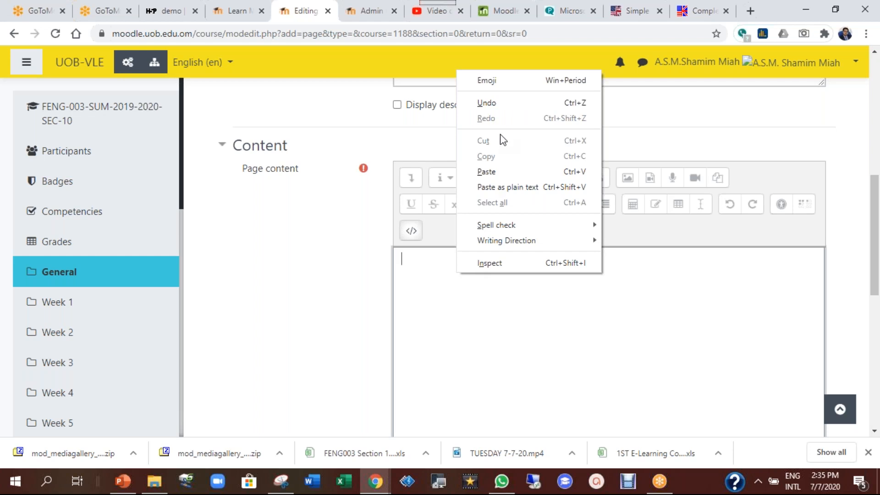
pyautogui.click(487, 172)
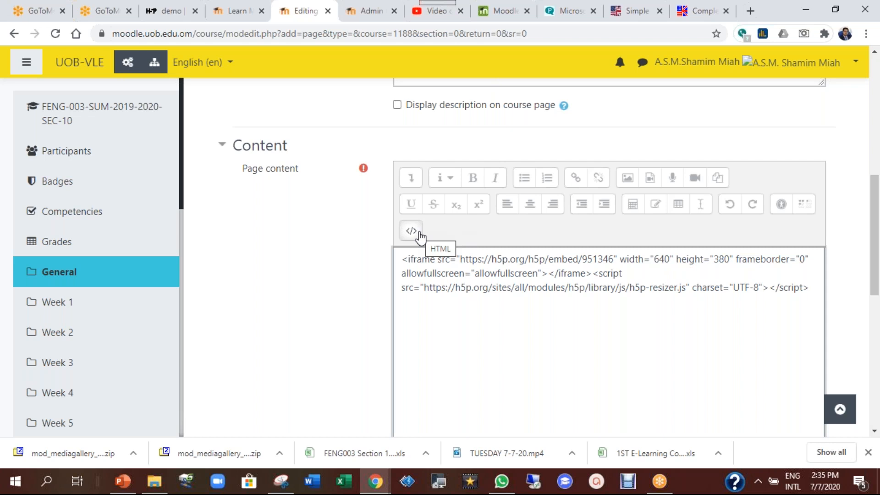
pyautogui.click(420, 236)
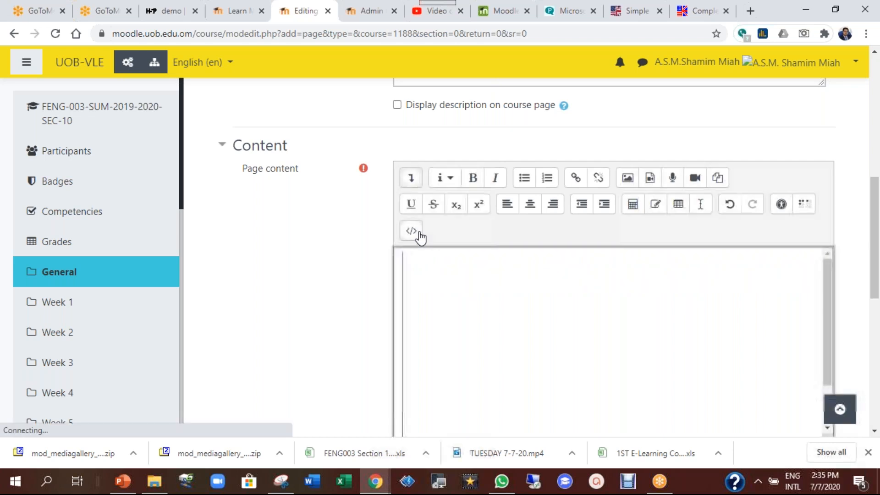
pyautogui.scroll(-2, 876, 241)
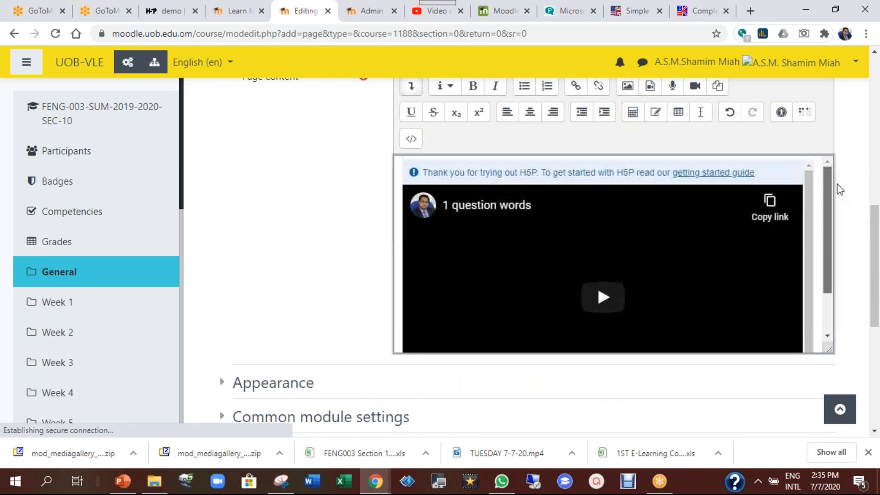
pyautogui.click(529, 118)
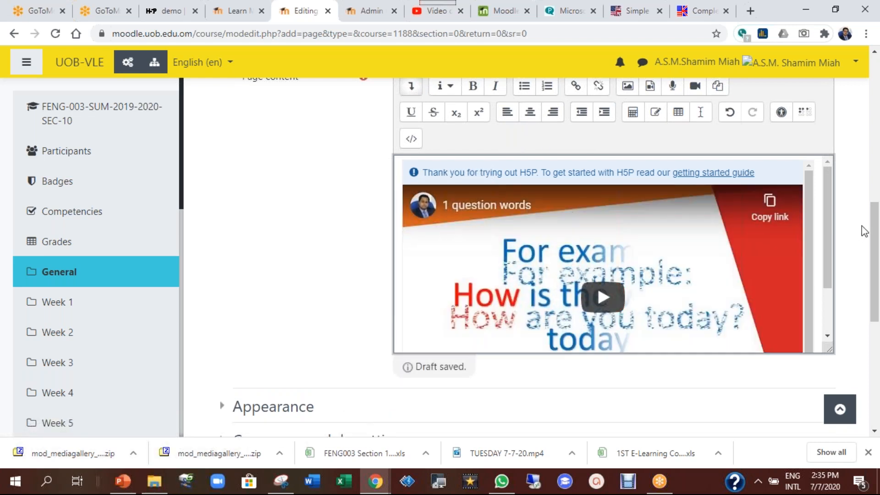
pyautogui.moveTo(876, 255); pyautogui.dragTo(878, 332)
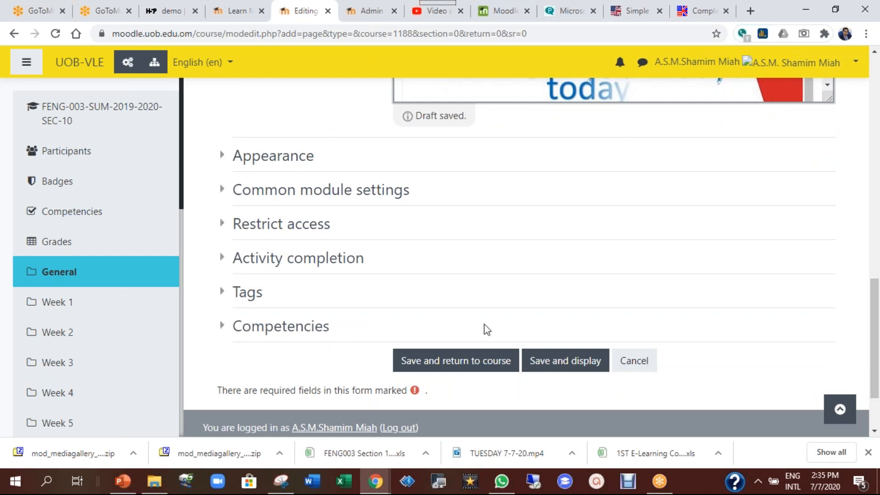
# Save the 'demo H5p video' page and scroll through it to check the inline embedded video
pyautogui.click(570, 345)
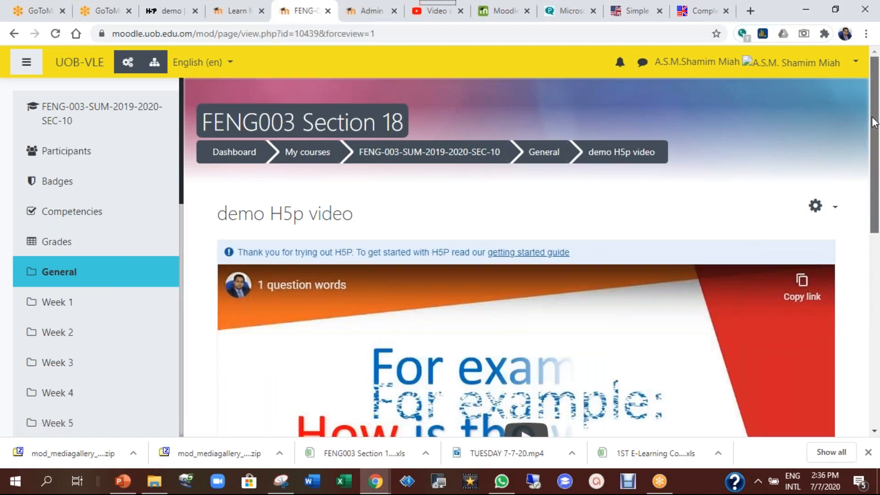
pyautogui.moveTo(874, 122)
pyautogui.mouseDown()
pyautogui.moveTo(878, 215)
pyautogui.moveTo(876, 115)
pyautogui.mouseUp()
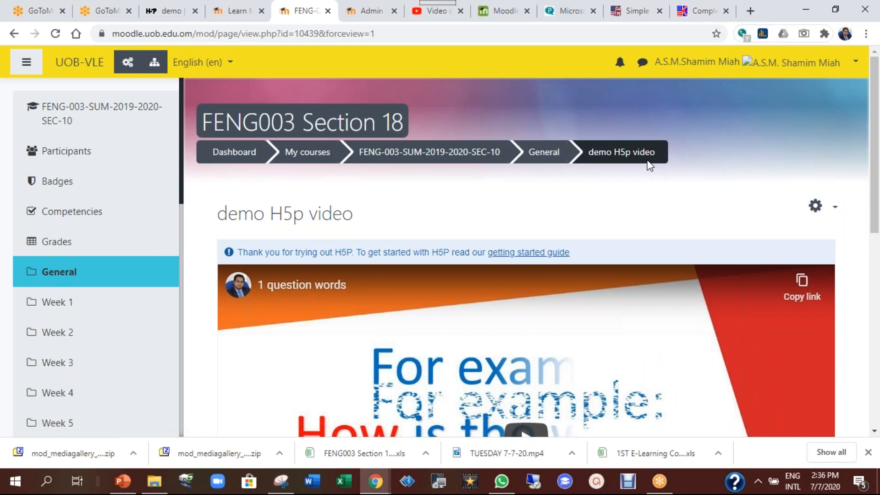
pyautogui.moveTo(874, 159); pyautogui.dragTo(835, 258)
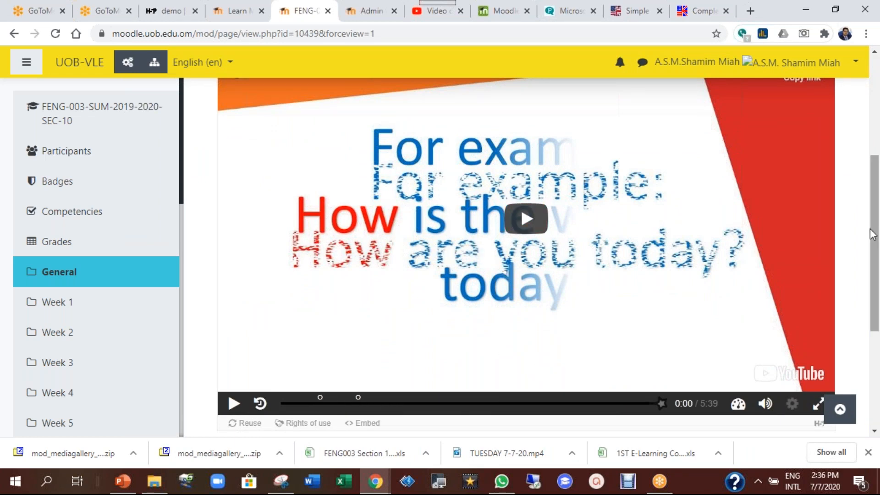
pyautogui.moveTo(872, 235); pyautogui.dragTo(875, 268)
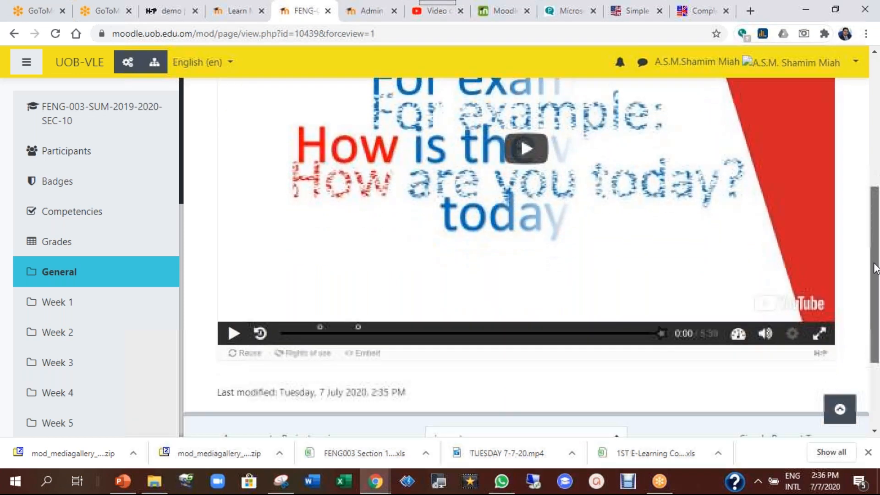
pyautogui.scroll(5, 515, 355)
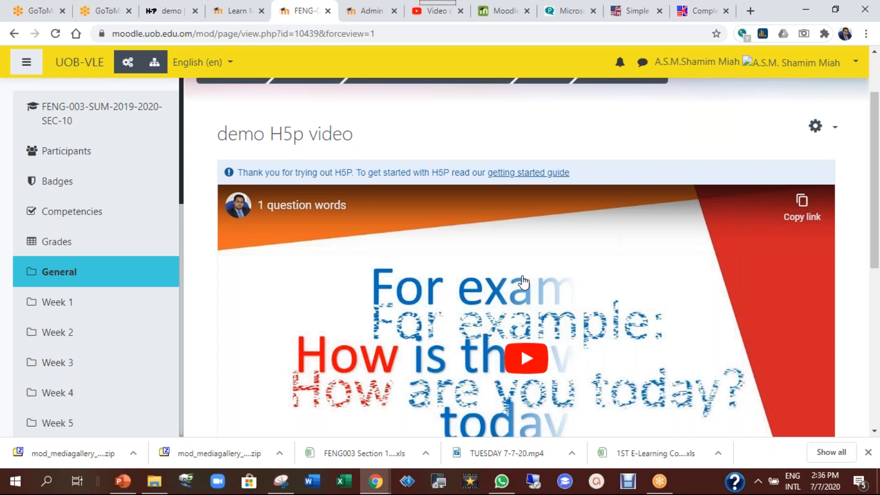
pyautogui.scroll(2, 875, 251)
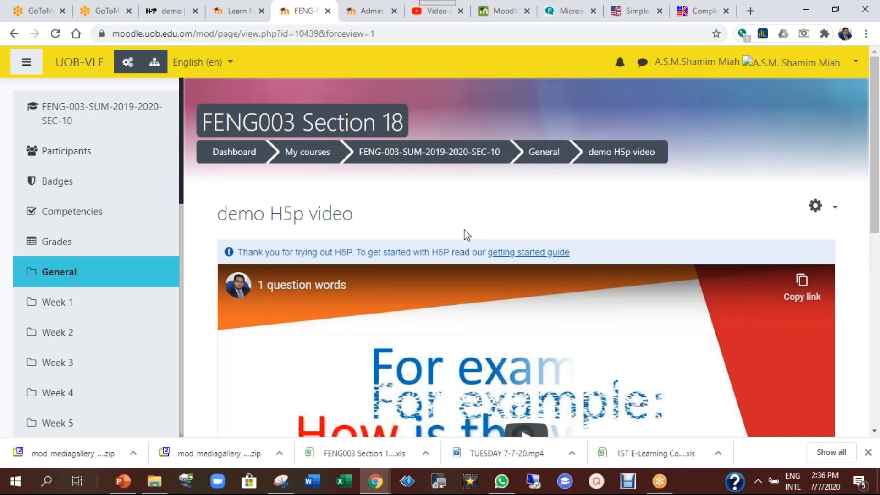
pyautogui.click(168, 12)
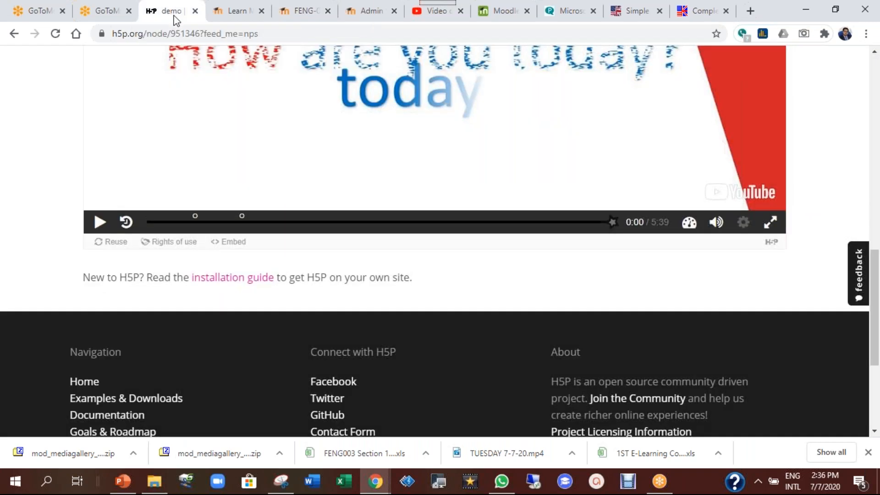
# Go back to the h5p.org profile and use 'Try out H5P' to reach the content type list
pyautogui.scroll(15, 618, 322)
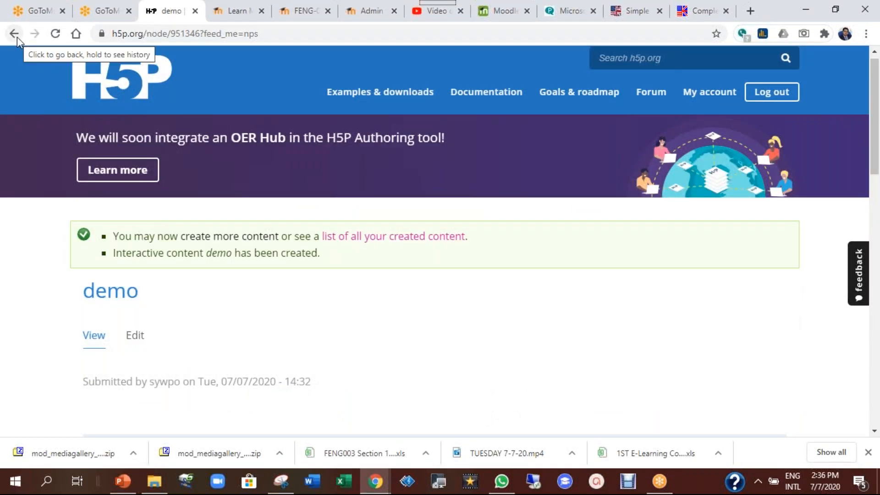
pyautogui.click(14, 33)
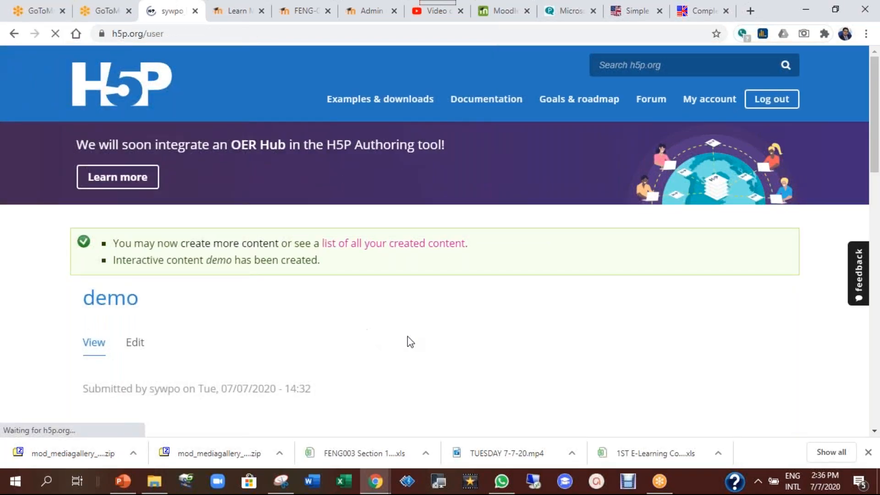
pyautogui.scroll(-2, 517, 308)
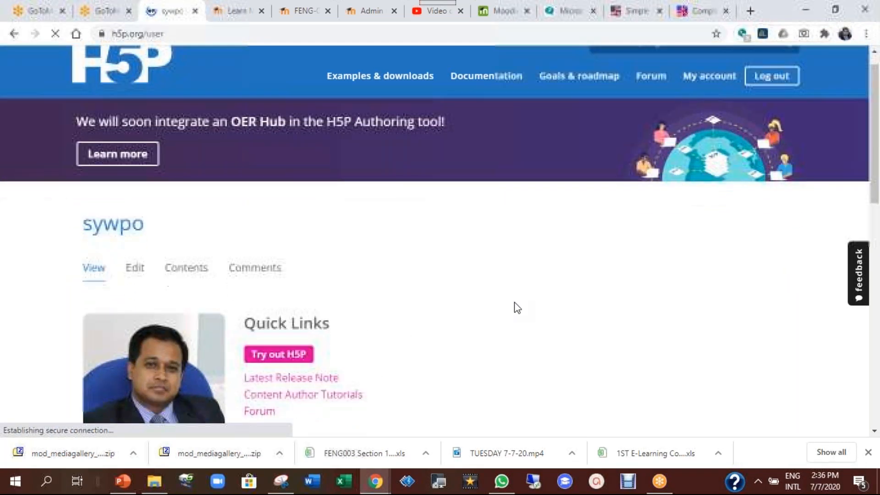
pyautogui.scroll(-3, 515, 305)
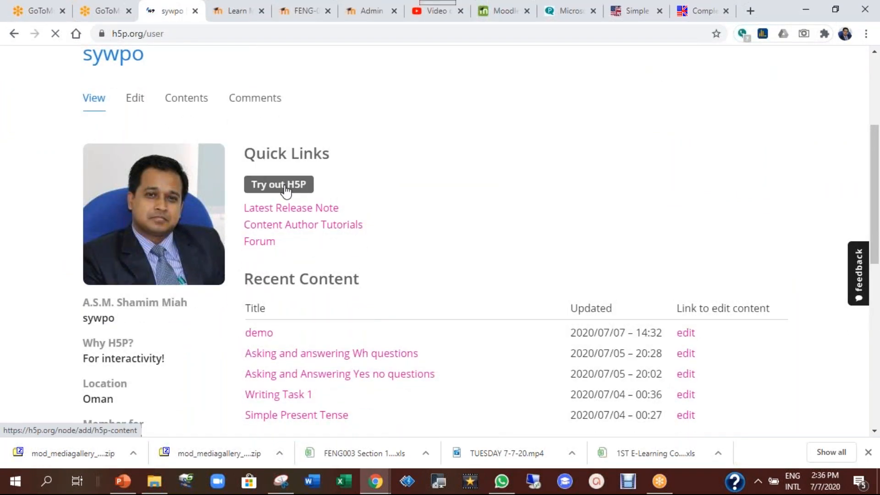
pyautogui.click(283, 185)
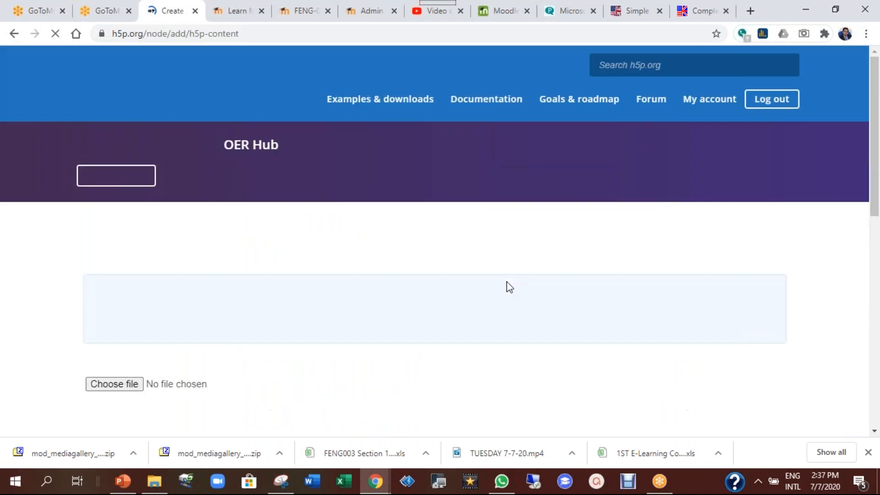
pyautogui.scroll(-4, 509, 286)
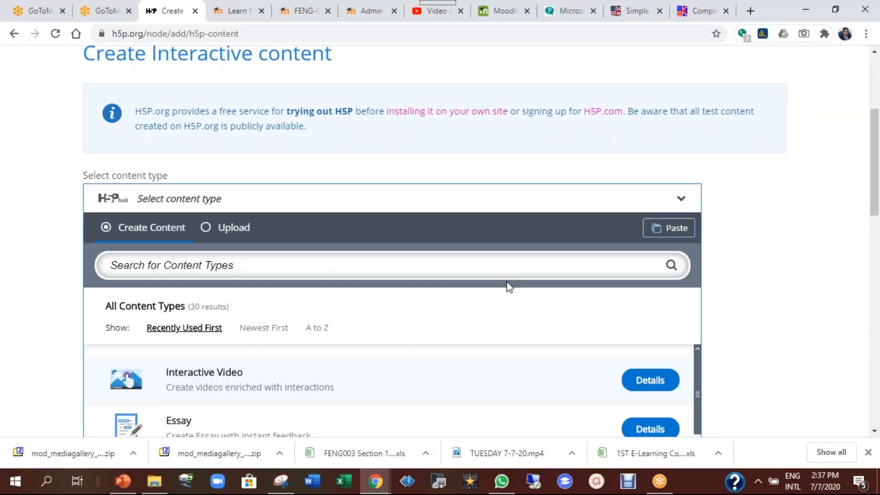
pyautogui.scroll(-3, 509, 287)
pyautogui.scroll(-1, 509, 287)
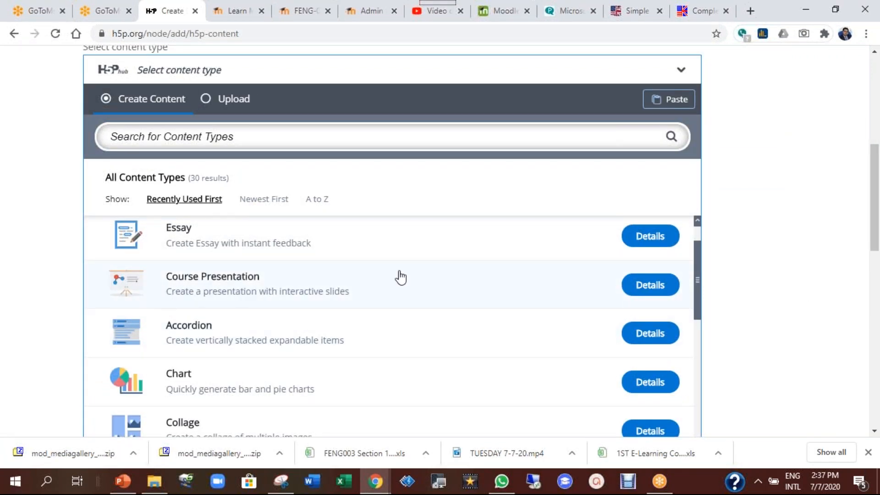
pyautogui.click(282, 284)
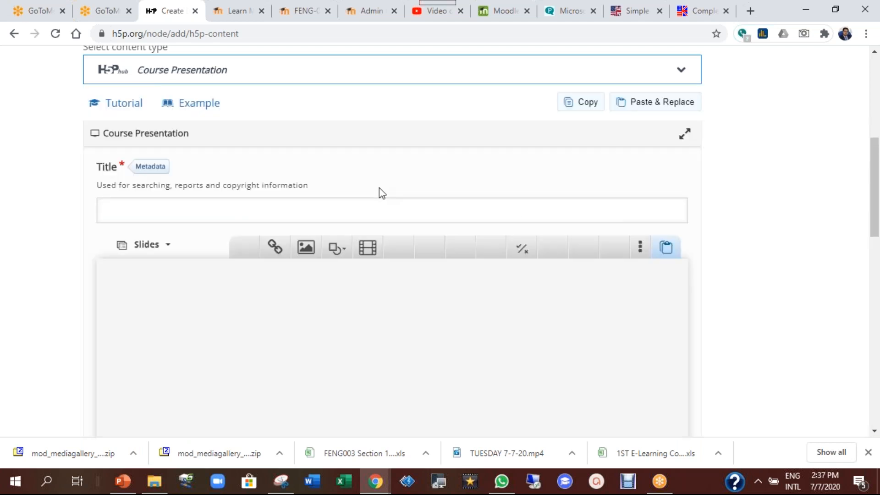
pyautogui.click(263, 207)
pyautogui.write('de')
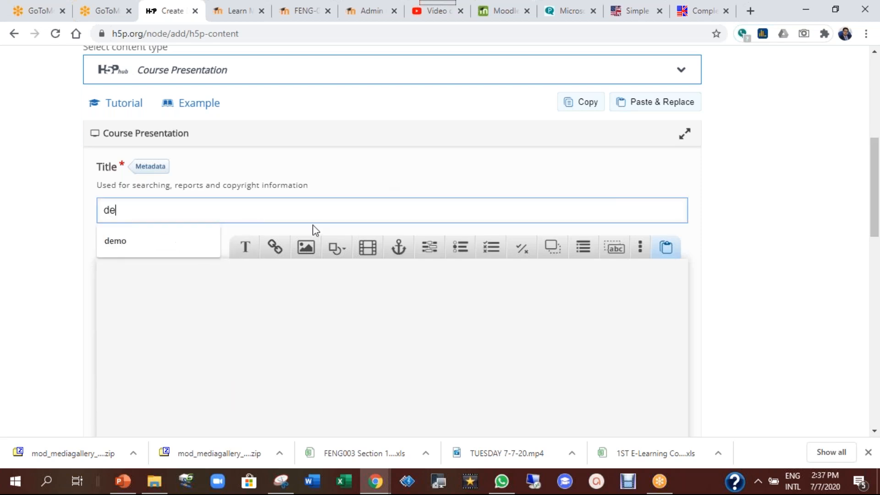
pyautogui.write('mo powerpoint')
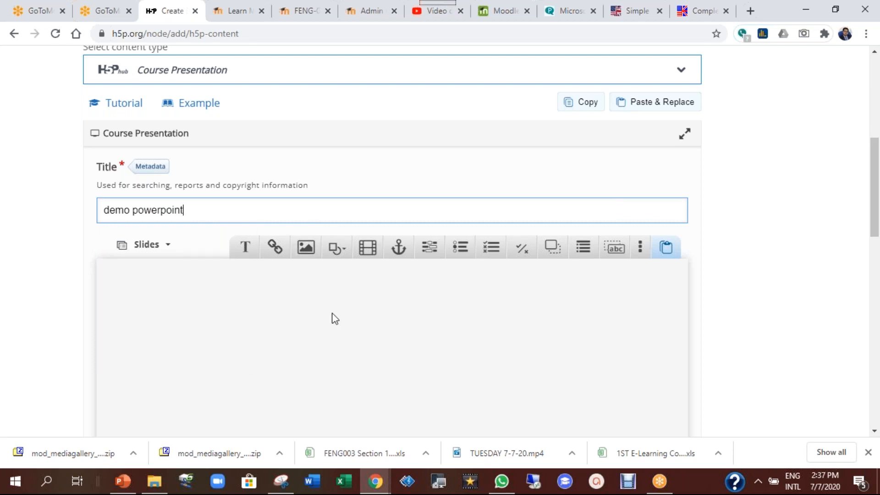
pyautogui.scroll(-4, 332, 317)
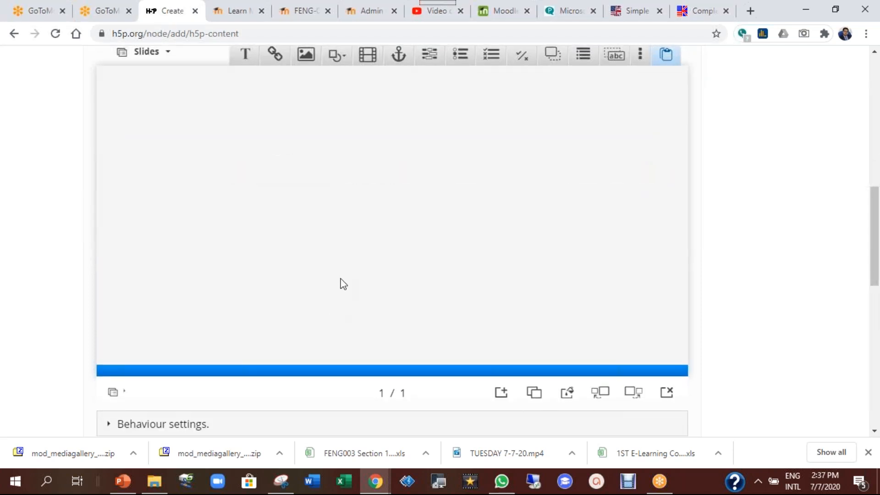
pyautogui.scroll(1, 438, 197)
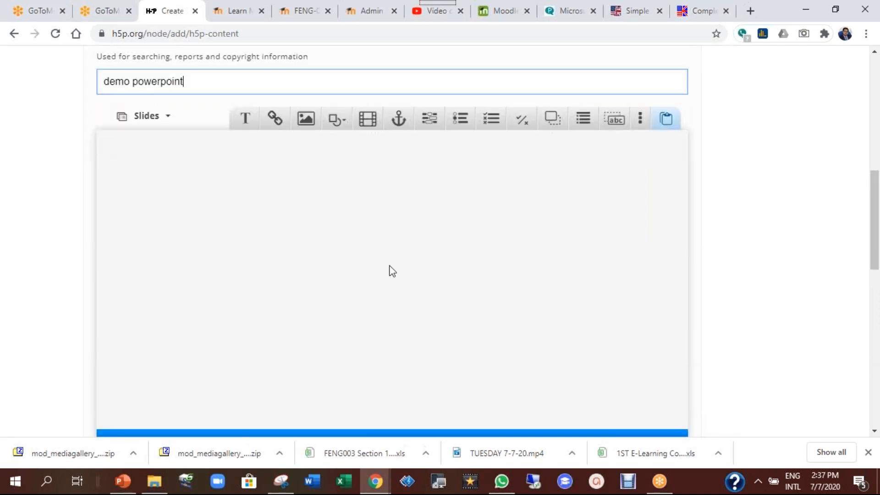
pyautogui.scroll(-1, 441, 266)
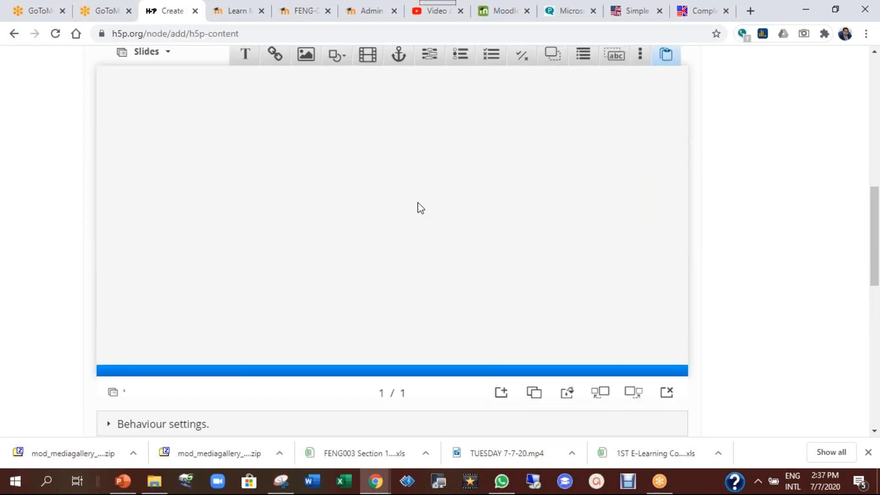
pyautogui.scroll(1, 330, 226)
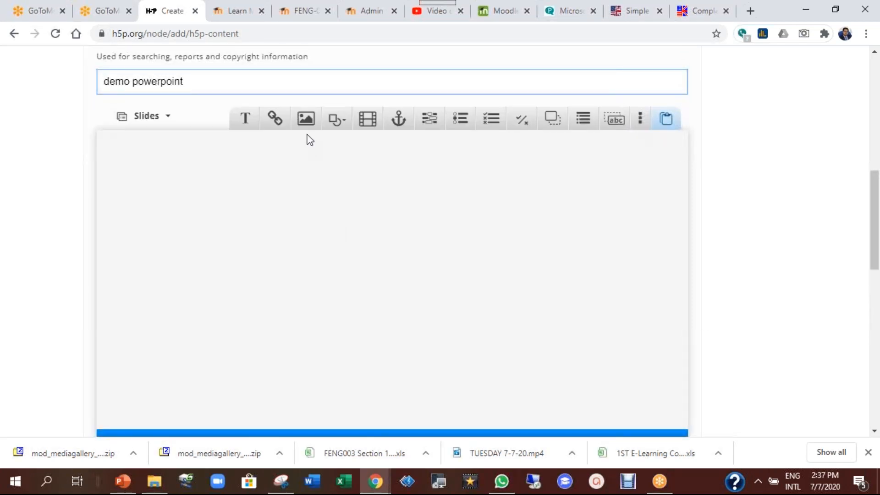
# Add a text element and make 'Simple Present Tense' bold, 150%, Strong Red and centred
pyautogui.click(246, 126)
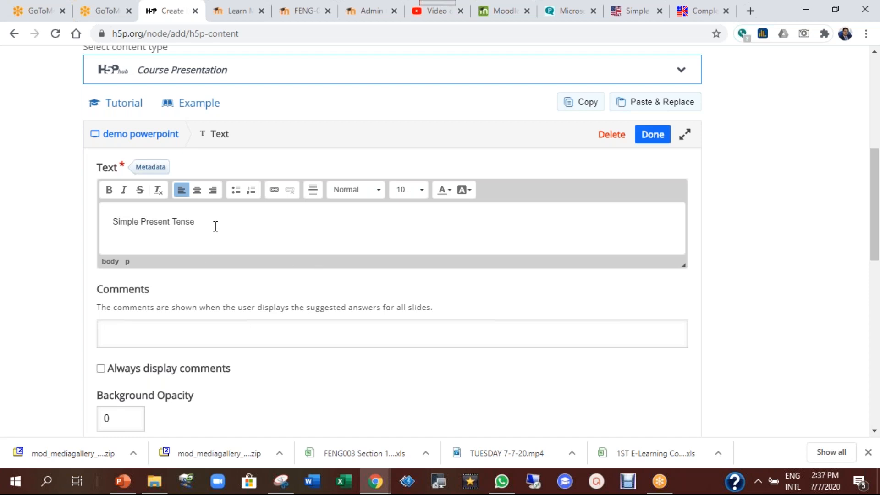
pyautogui.tripleClick(215, 226)
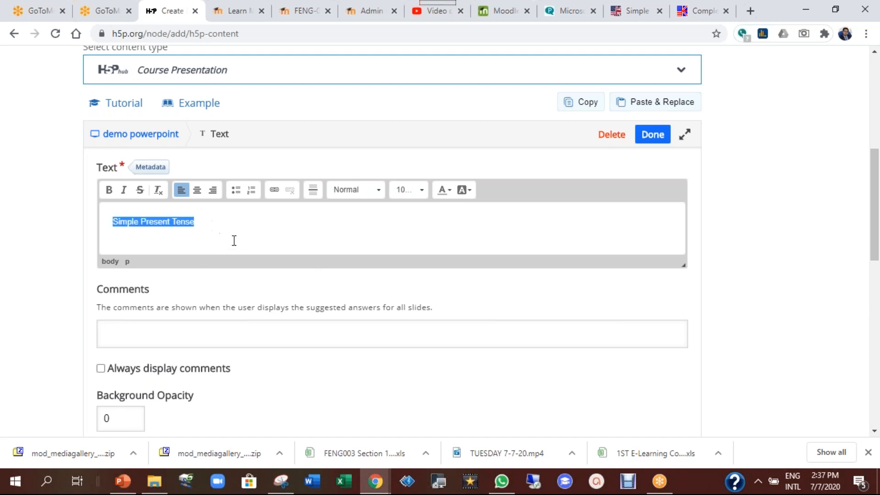
pyautogui.click(109, 191)
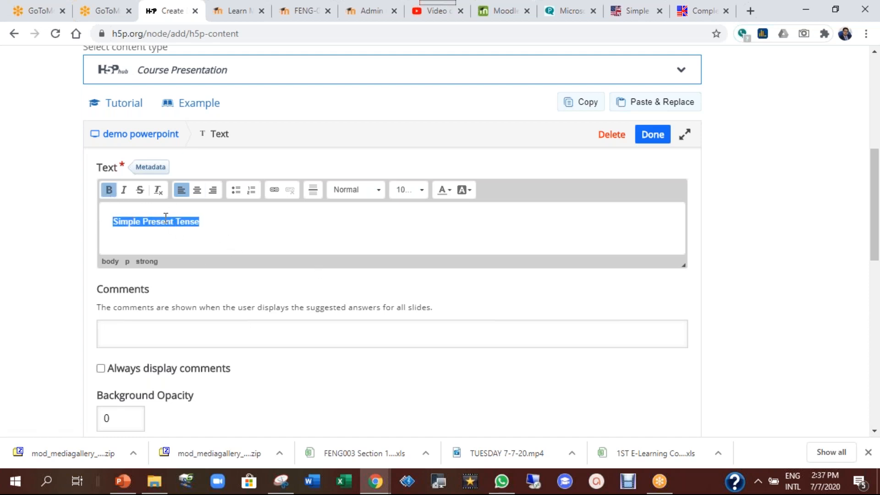
pyautogui.click(420, 192)
pyautogui.moveTo(463, 228); pyautogui.dragTo(459, 252)
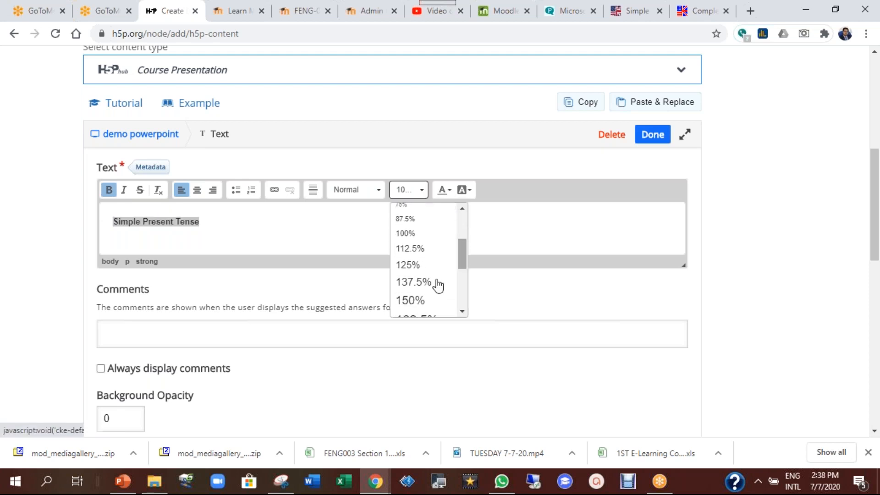
pyautogui.click(420, 302)
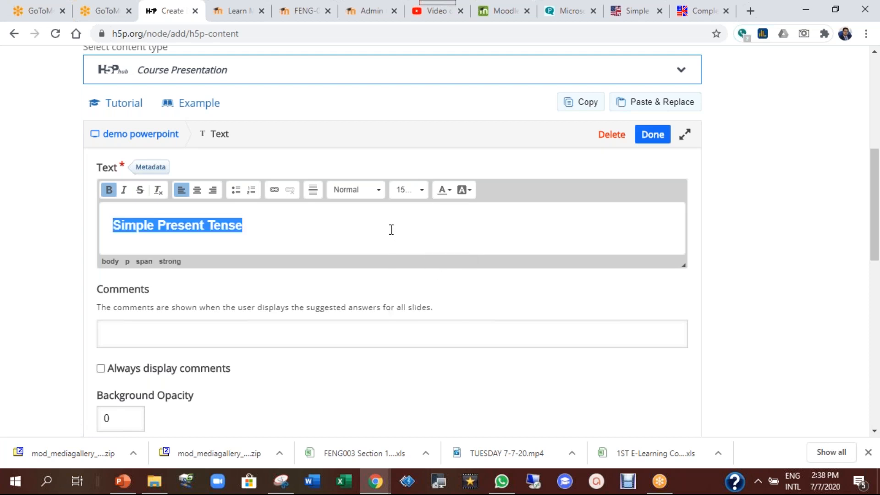
pyautogui.click(450, 194)
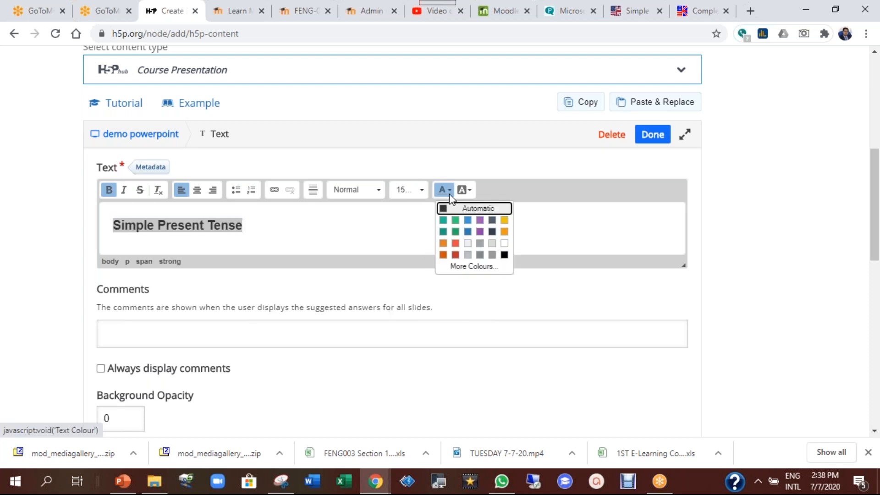
pyautogui.click(455, 256)
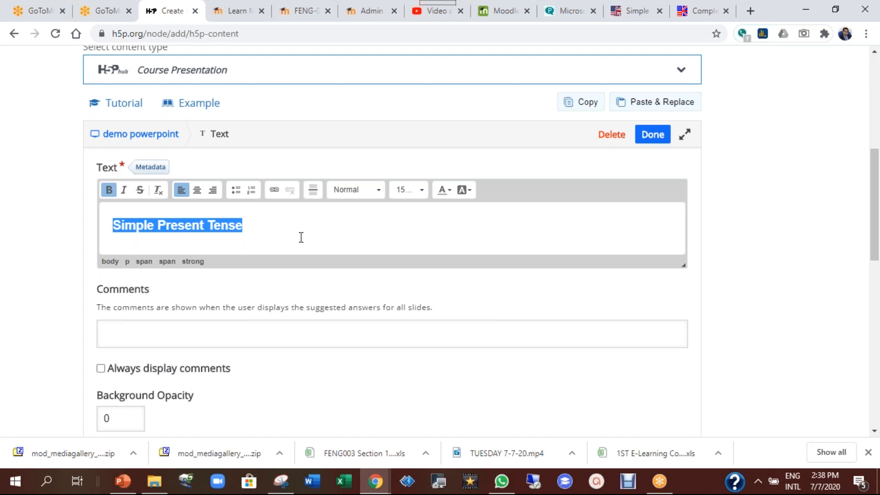
pyautogui.click(197, 190)
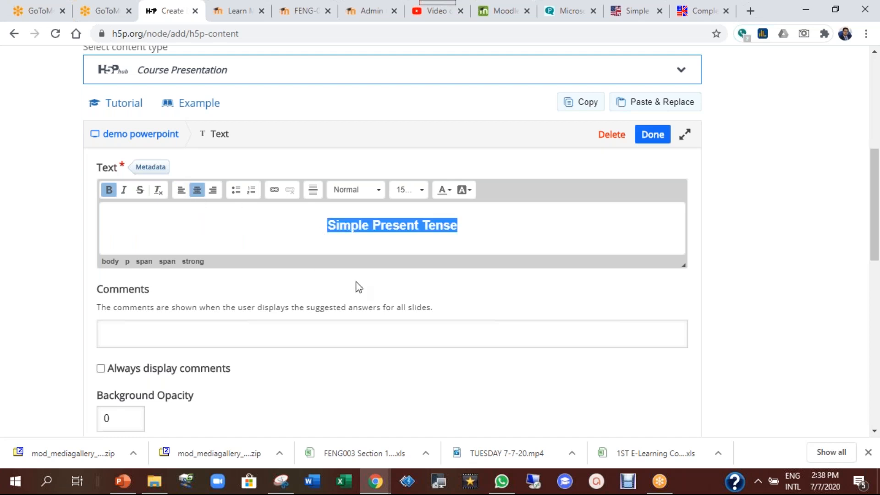
pyautogui.scroll(-5, 417, 308)
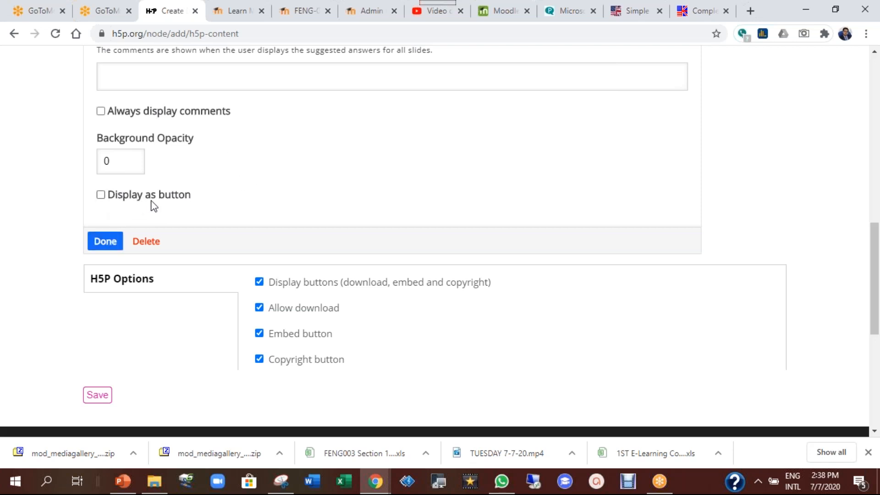
pyautogui.click(104, 244)
# Reposition the title box on the slide and shrink its height to fit the text
pyautogui.scroll(-1, 523, 340)
pyautogui.scroll(-2, 501, 354)
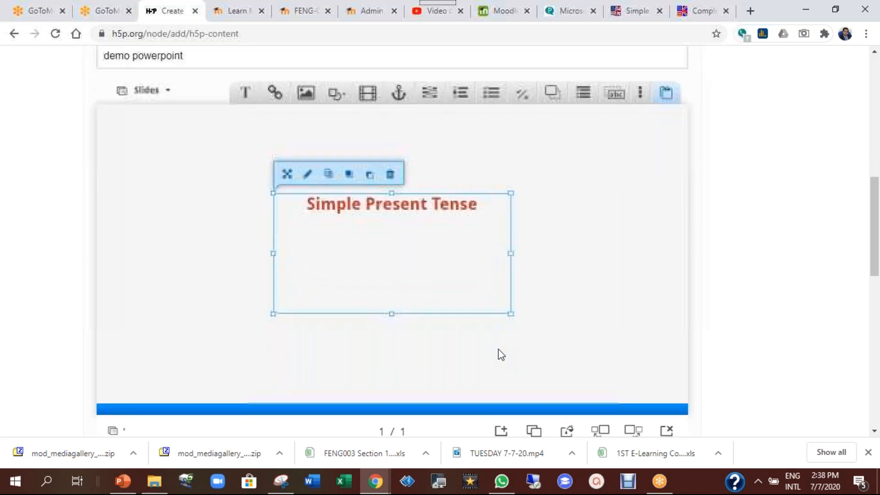
pyautogui.scroll(-1, 501, 354)
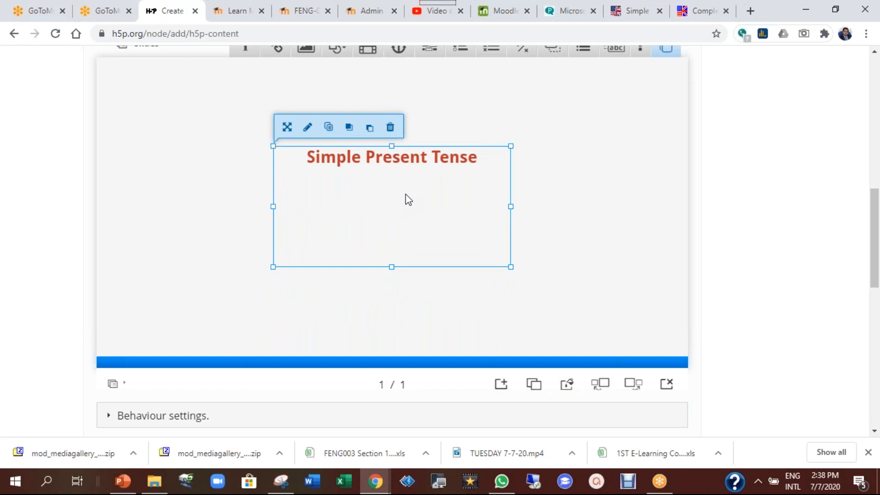
pyautogui.moveTo(403, 177)
pyautogui.mouseDown()
pyautogui.moveTo(391, 194)
pyautogui.moveTo(419, 176)
pyautogui.moveTo(405, 175)
pyautogui.mouseUp()
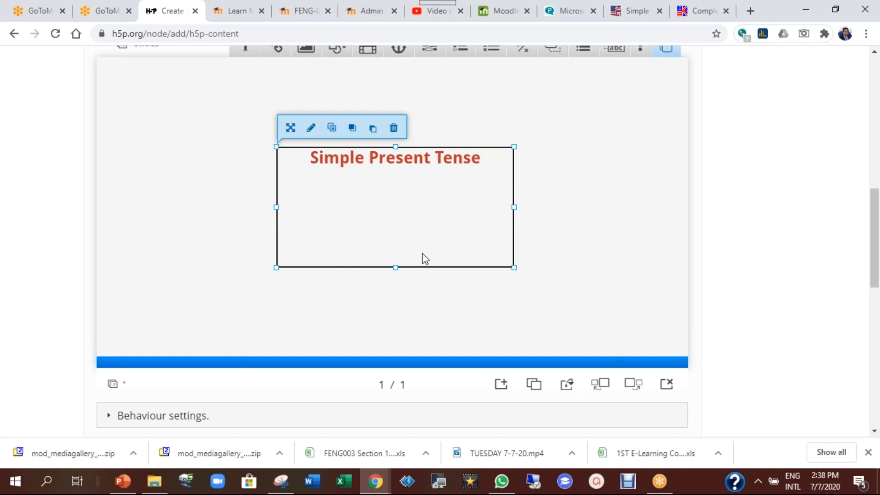
pyautogui.moveTo(394, 268); pyautogui.dragTo(387, 175)
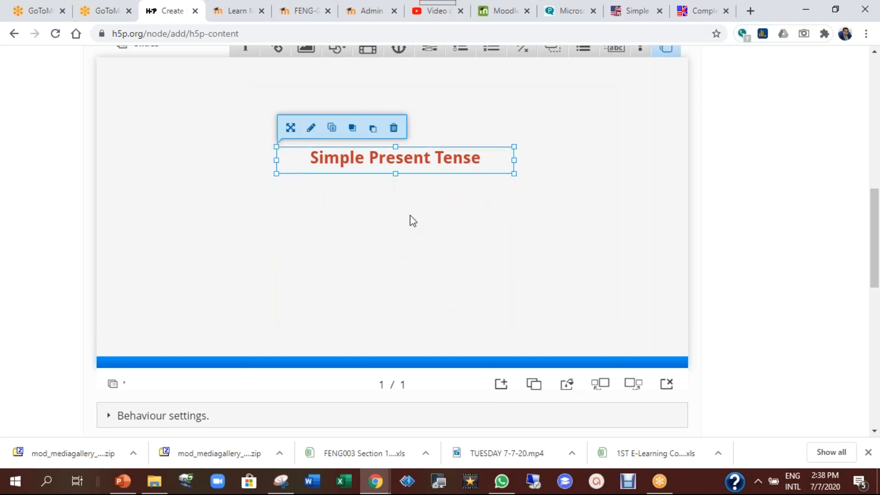
pyautogui.click(412, 221)
pyautogui.scroll(3, 285, 209)
# Add a second text element with 'with' and the presenter's name, centred, 125% and blue
pyautogui.click(245, 175)
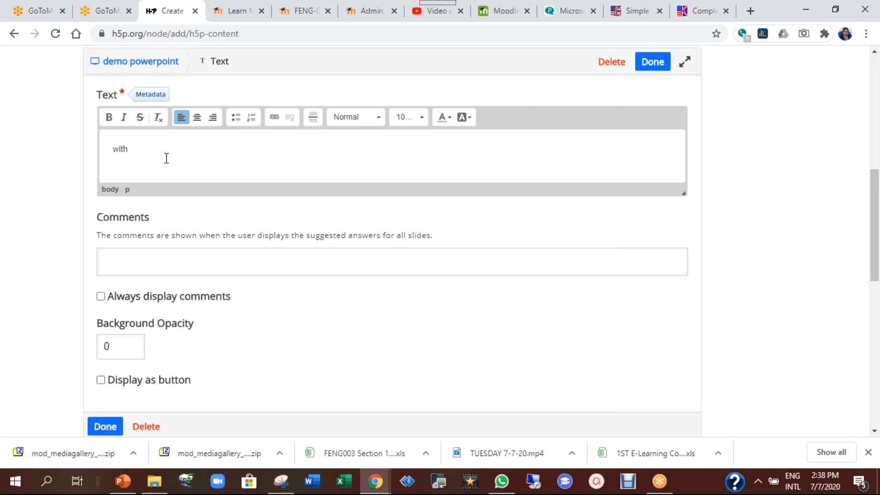
pyautogui.write('amim')
pyautogui.hotkey('ctrl', 'a')
pyautogui.click(198, 117)
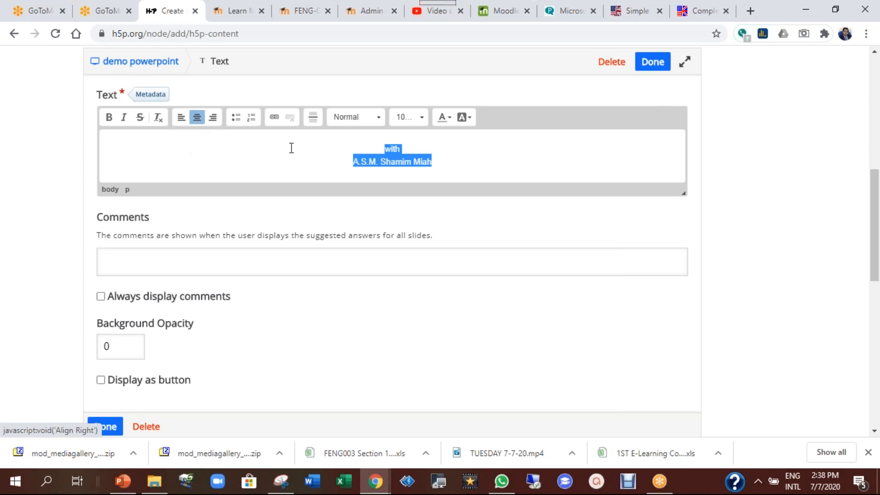
pyautogui.click(421, 118)
pyautogui.moveTo(457, 159); pyautogui.dragTo(458, 189)
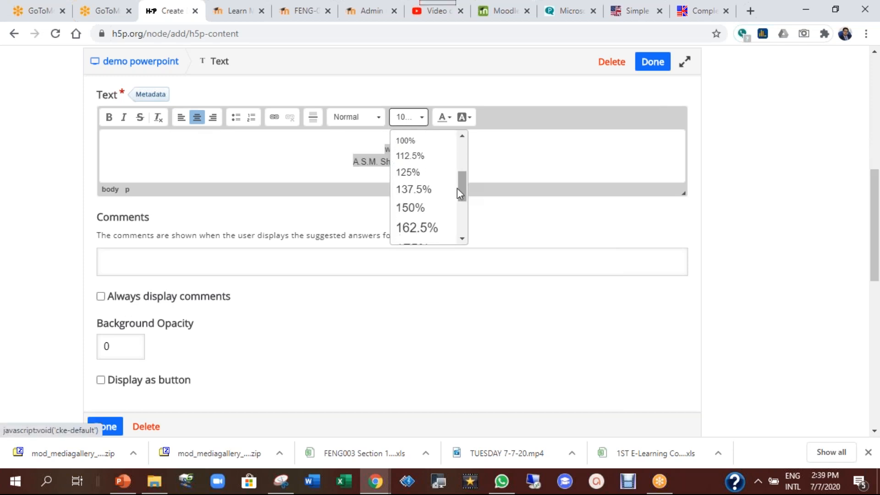
pyautogui.click(426, 182)
pyautogui.click(443, 119)
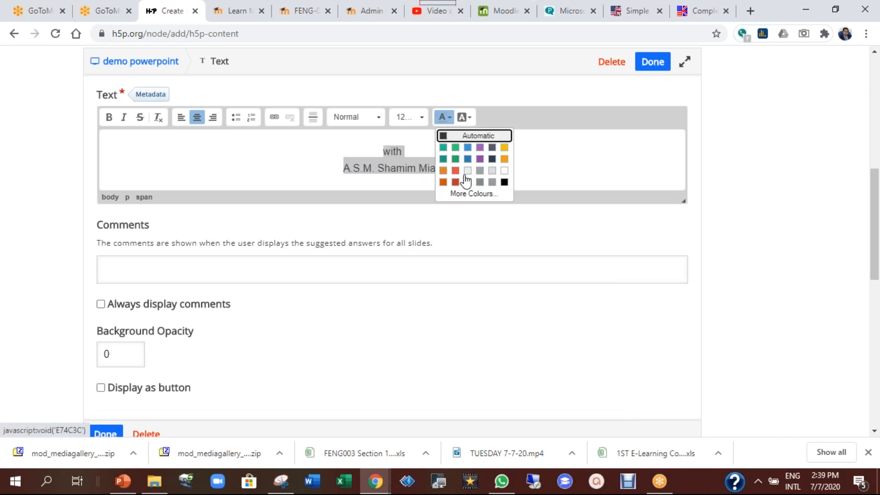
pyautogui.click(471, 159)
pyautogui.scroll(-4, 275, 261)
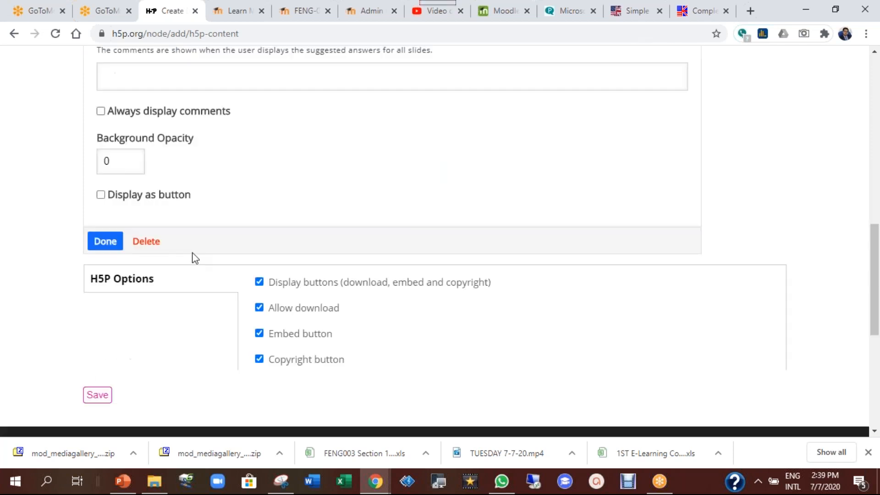
pyautogui.click(105, 241)
# Move the blue text box below the red title and shrink it to fit its lines
pyautogui.scroll(-3, 491, 329)
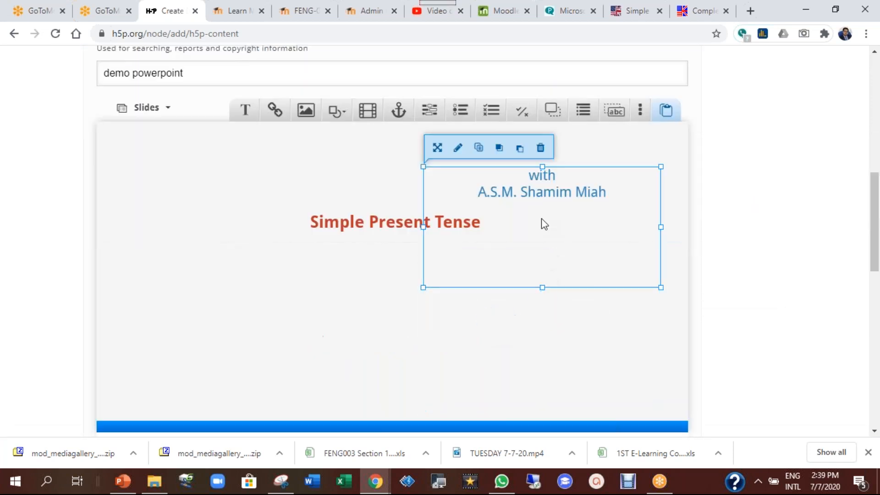
pyautogui.moveTo(549, 192); pyautogui.dragTo(404, 273)
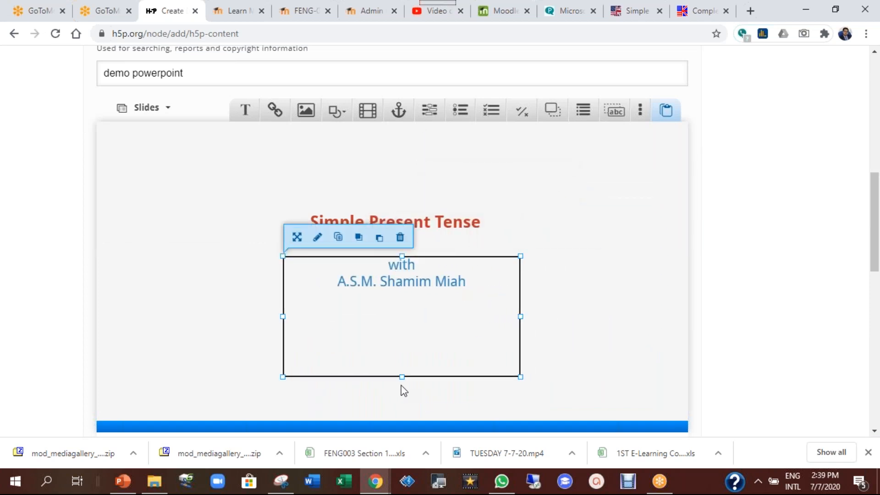
pyautogui.moveTo(404, 376); pyautogui.dragTo(408, 308)
pyautogui.click(568, 301)
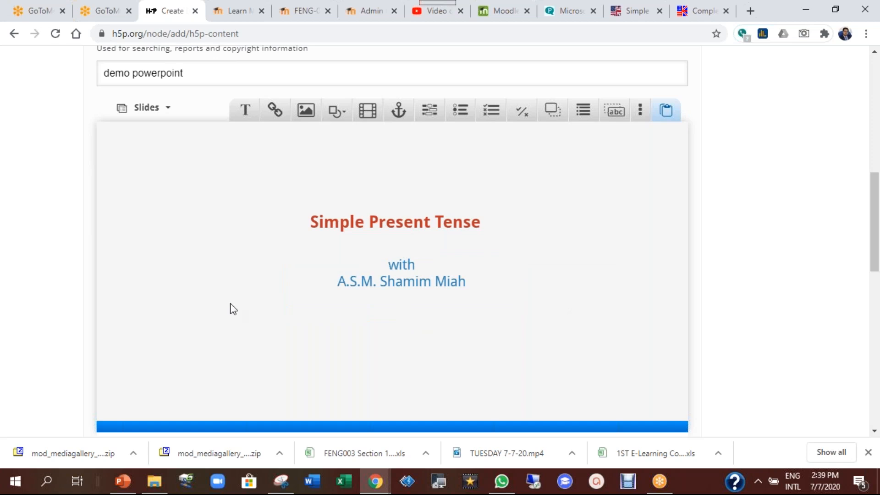
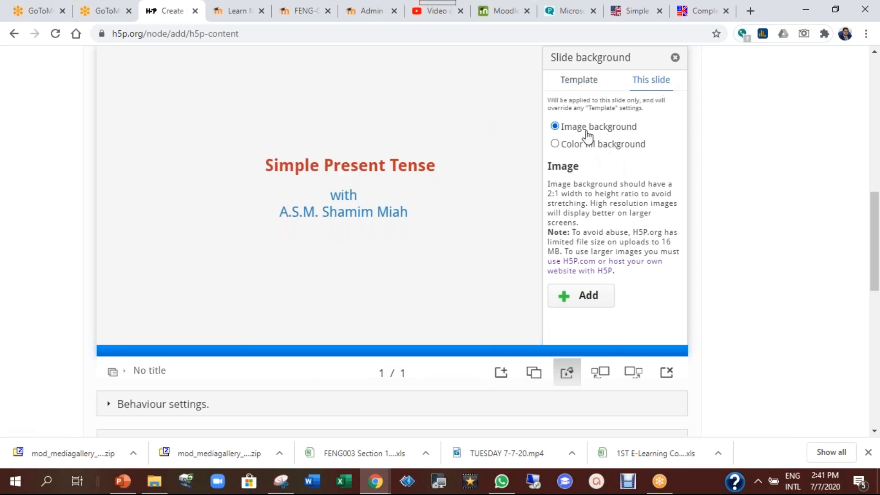
# Upload the 'classroom good' photo as the title slide's background image
pyautogui.click(578, 295)
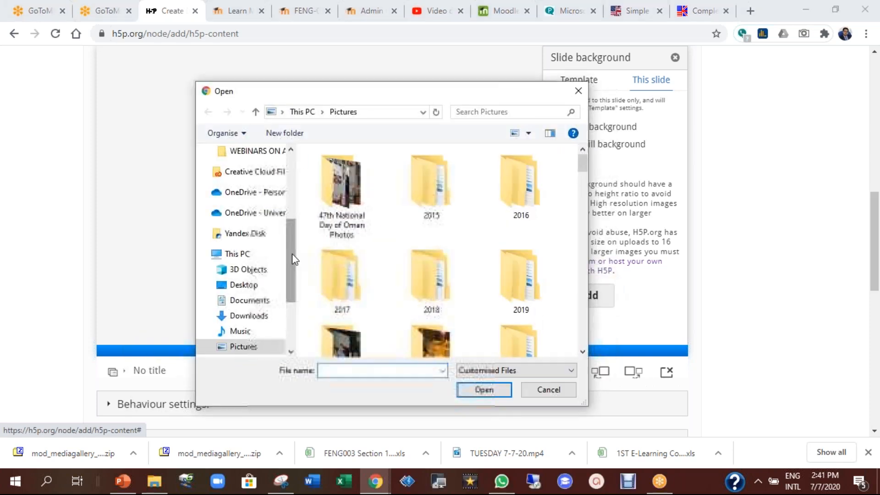
pyautogui.scroll(-1, 535, 250)
pyautogui.scroll(-8, 535, 249)
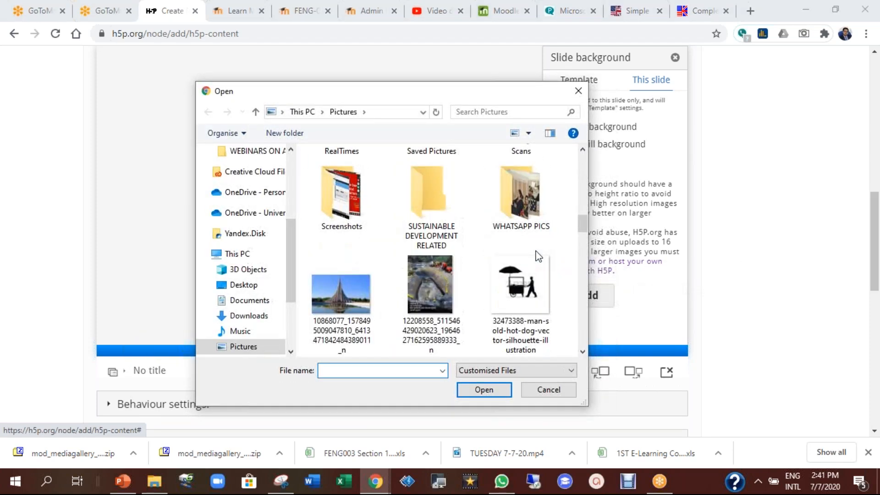
pyautogui.scroll(-3, 536, 250)
pyautogui.click(520, 183)
pyautogui.click(475, 389)
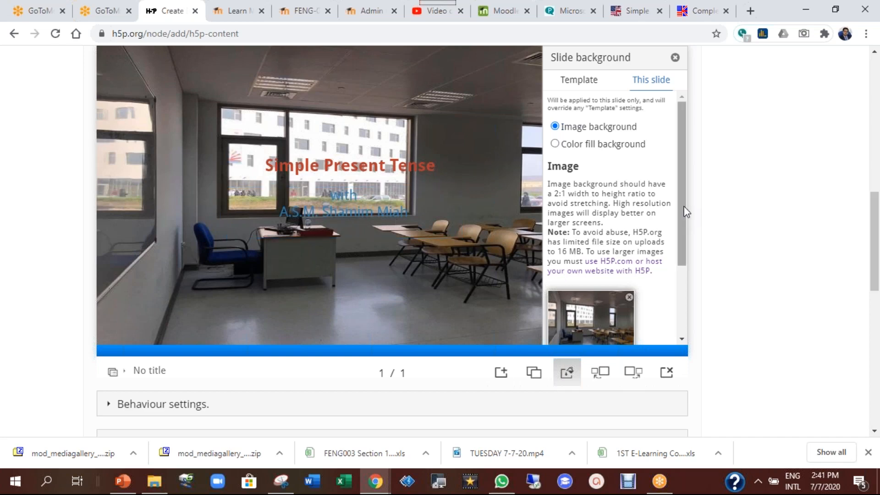
pyautogui.scroll(-1, 633, 276)
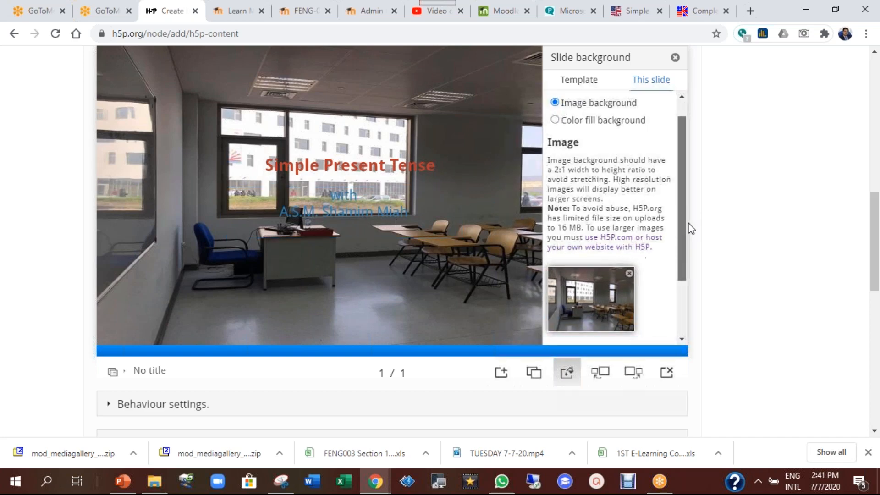
# Add a new slide with a text box reading 'We will learn what is simple present tense?'
pyautogui.click(675, 57)
pyautogui.scroll(3, 444, 250)
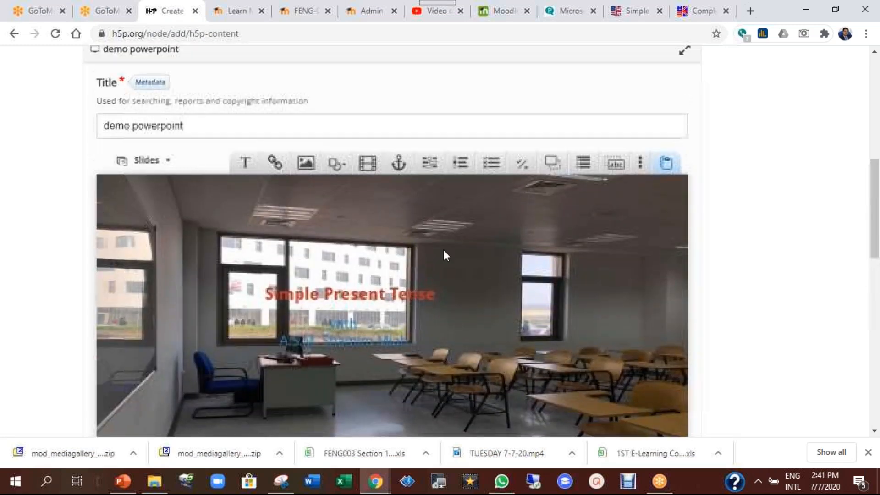
pyautogui.scroll(-5, 498, 254)
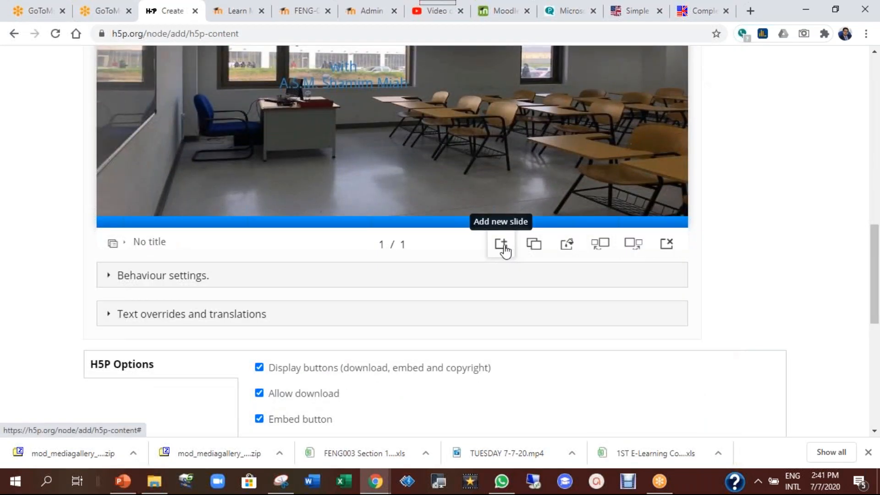
pyautogui.click(503, 247)
pyautogui.scroll(3, 430, 244)
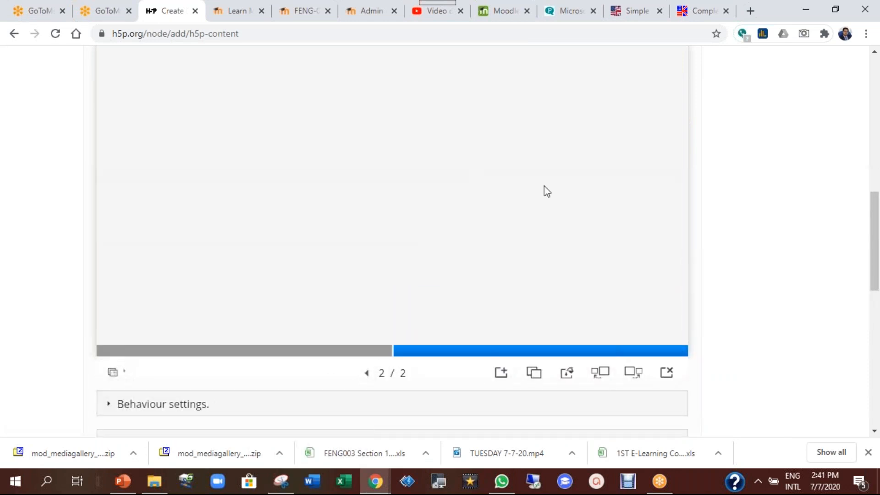
pyautogui.scroll(2, 479, 268)
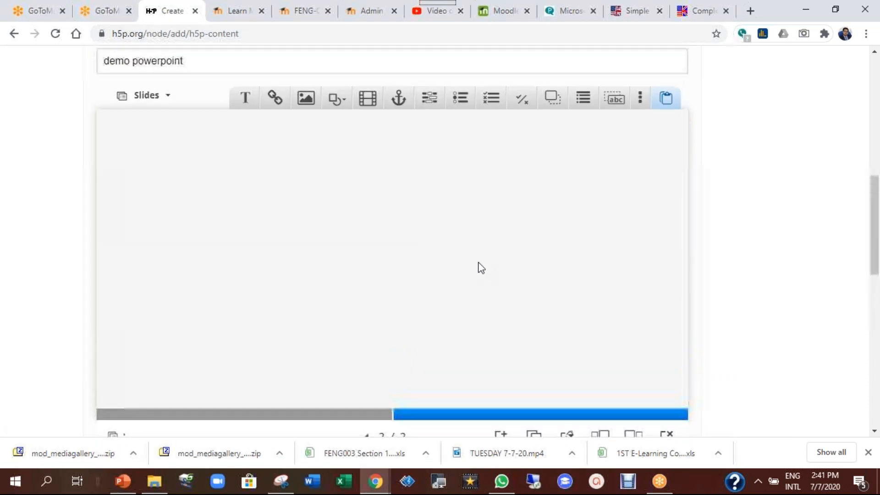
pyautogui.click(253, 110)
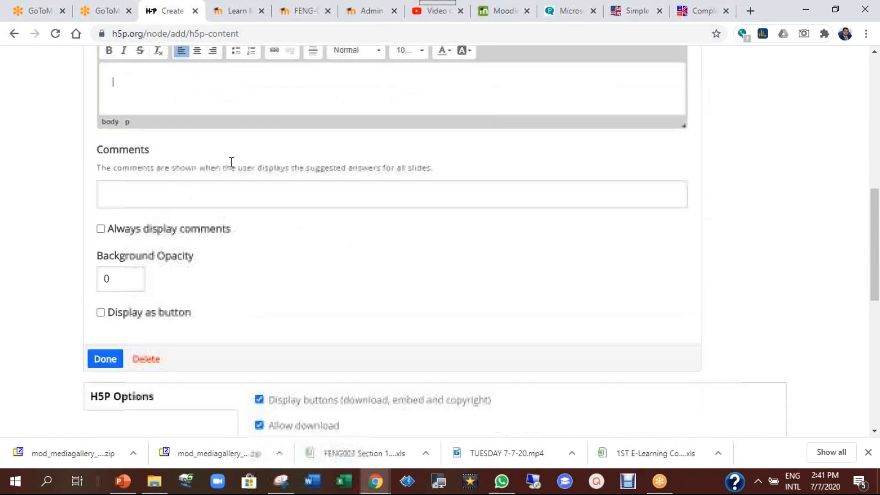
pyautogui.write('We will leran what')
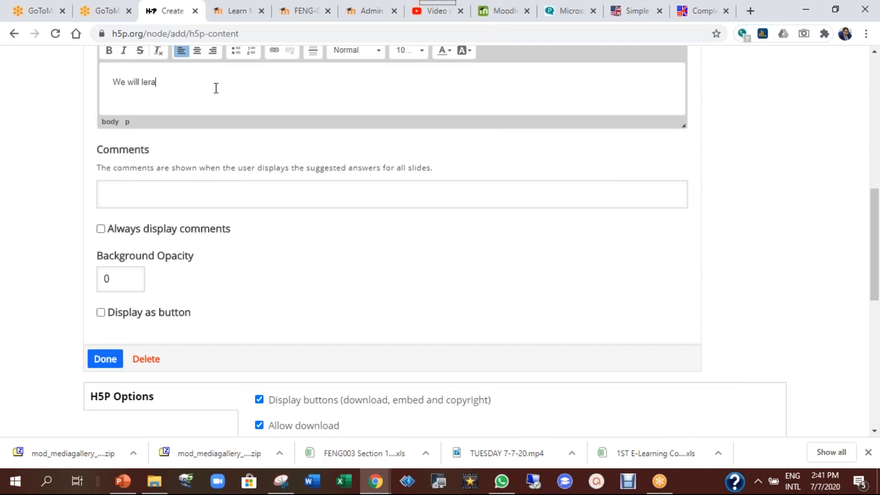
pyautogui.press('BackSpace')
pyautogui.press('BackSpace')
pyautogui.press('BackSpace')
pyautogui.press('BackSpace')
pyautogui.press('BackSpace')
pyautogui.press('BackSpace')
pyautogui.press('BackSpace')
pyautogui.press('BackSpace')
pyautogui.write('arn wha')
pyautogui.write('t is simple present te')
pyautogui.write('nse?')
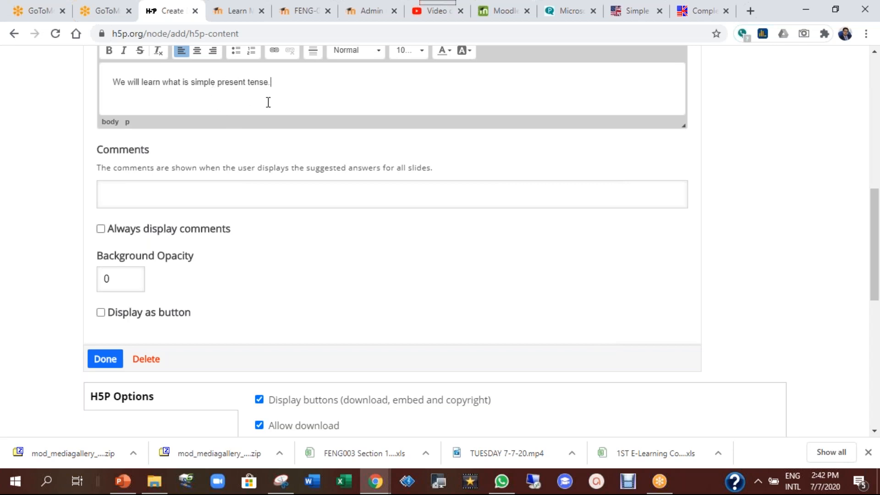
pyautogui.press('Return')
# Add bullets 'it's a verb form', 'it speaks about habits', 'it also speaks about repeated actions'
pyautogui.scroll(2, 275, 106)
pyautogui.click(235, 114)
pyautogui.write("it's a")
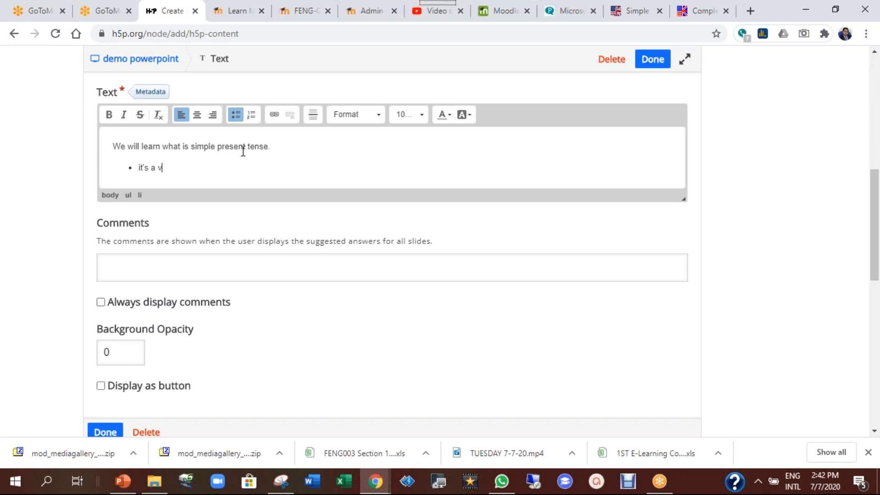
pyautogui.write('verb form')
pyautogui.press('Return')
pyautogui.write('it speaks about habits')
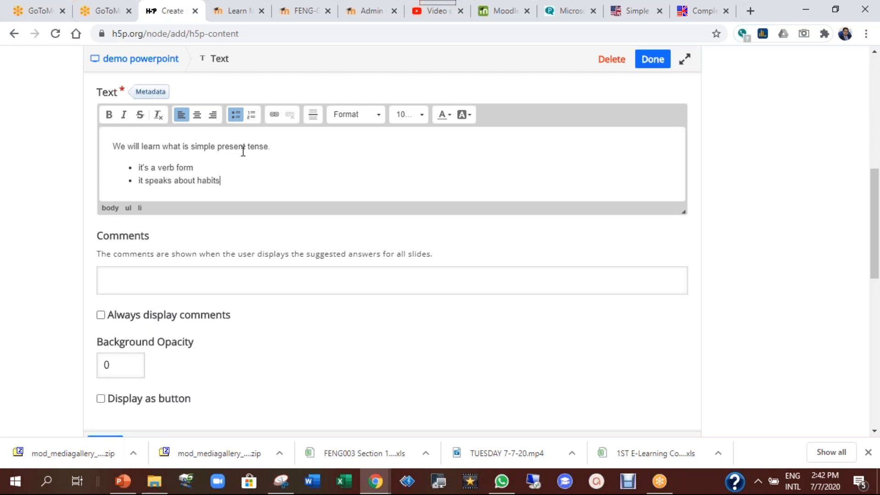
pyautogui.press('Return')
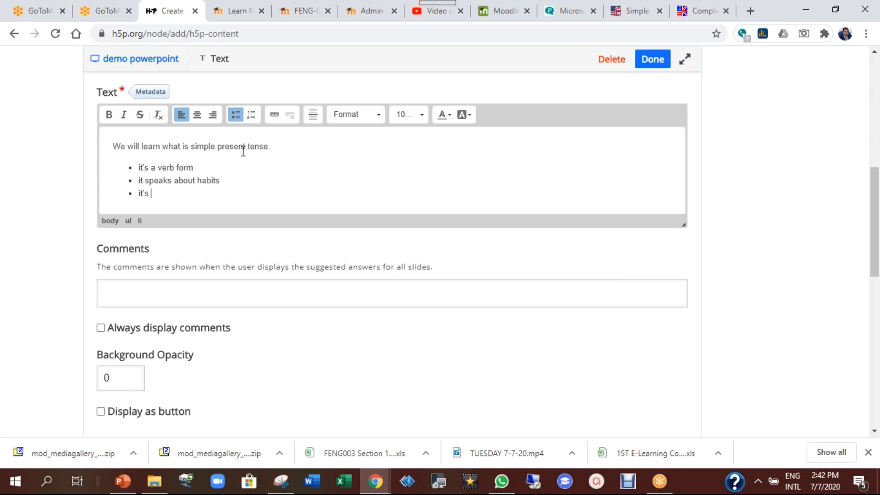
pyautogui.write('it also speaks about repeated actions.')
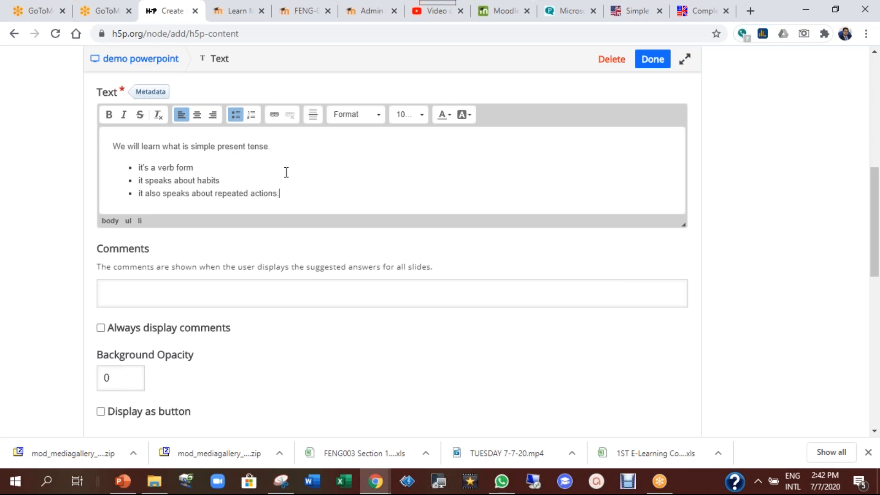
pyautogui.scroll(-4, 262, 283)
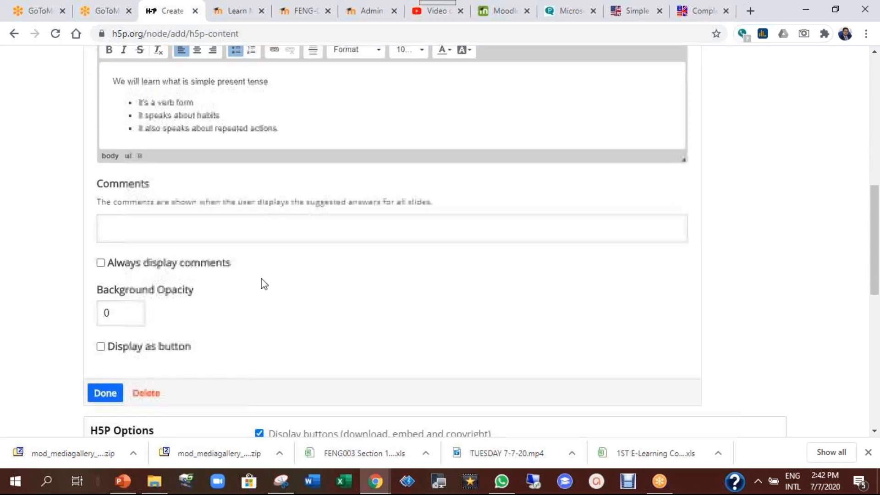
pyautogui.click(123, 266)
# Insert the National Day photo from Pictures as an image on the second slide
pyautogui.scroll(-4, 460, 282)
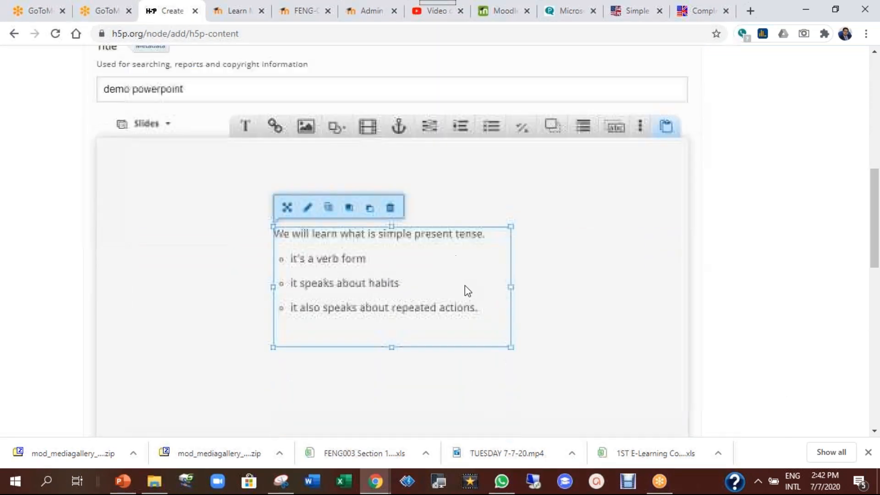
pyautogui.moveTo(436, 198); pyautogui.dragTo(517, 192)
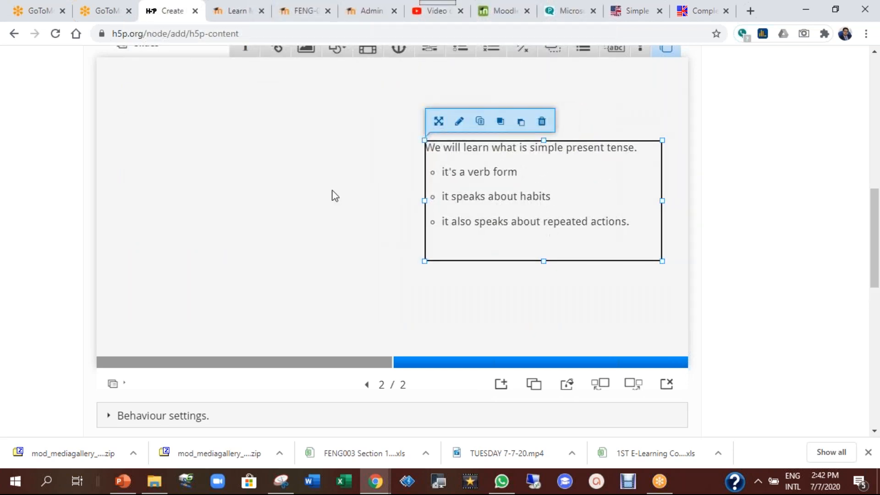
pyautogui.scroll(1, 332, 194)
pyautogui.click(305, 115)
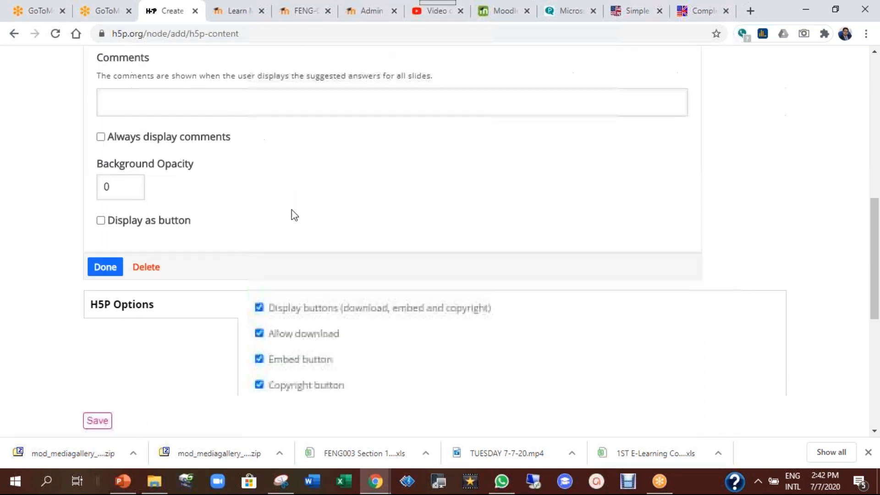
pyautogui.scroll(1, 180, 160)
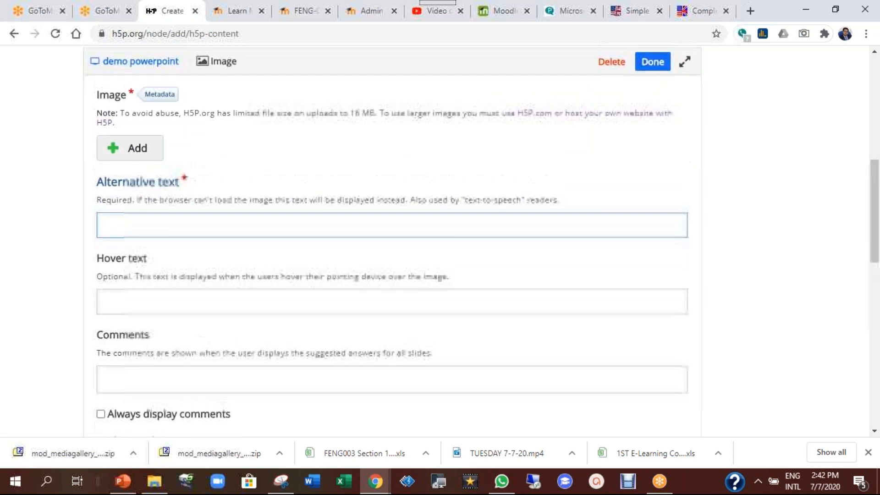
pyautogui.click(137, 151)
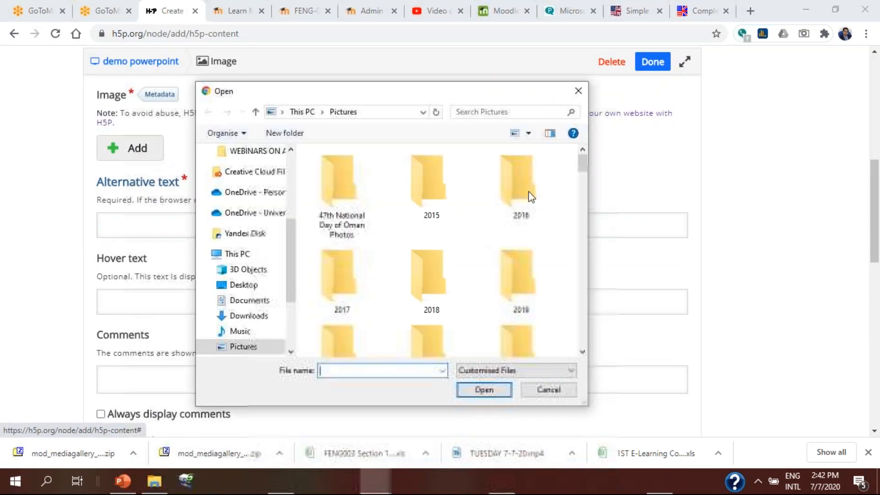
pyautogui.moveTo(582, 163); pyautogui.dragTo(582, 337)
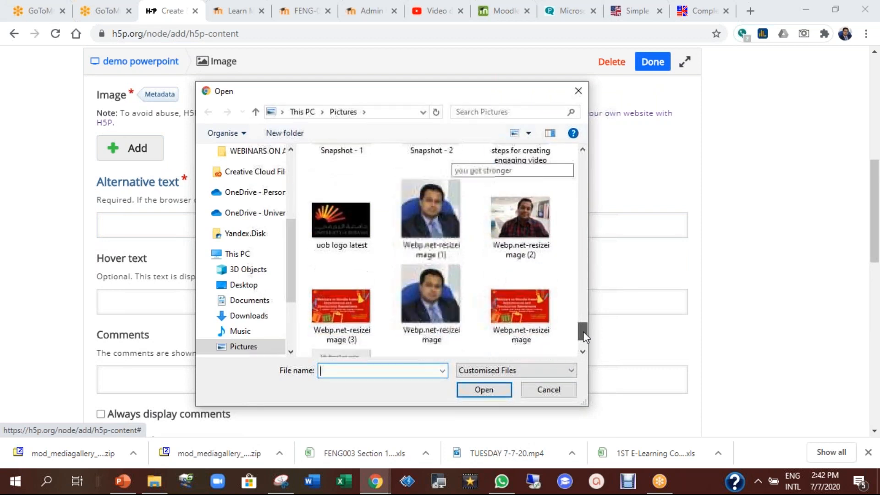
pyautogui.scroll(5, 397, 311)
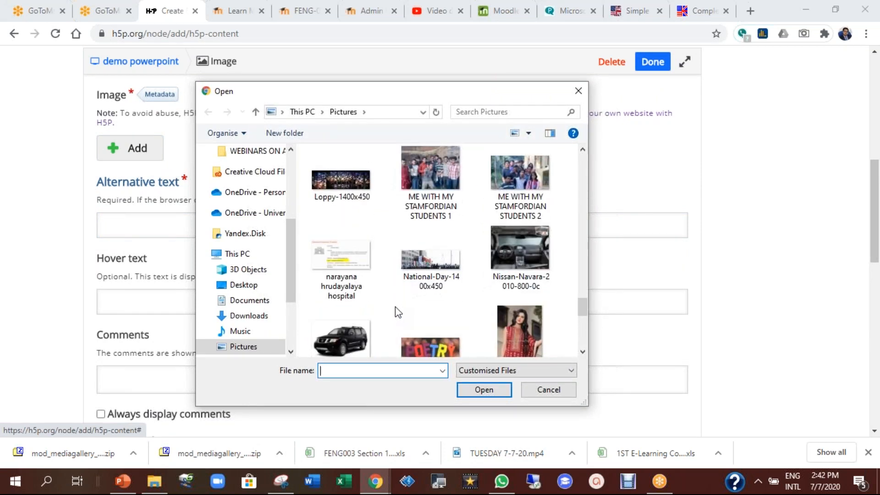
pyautogui.click(425, 255)
pyautogui.click(472, 388)
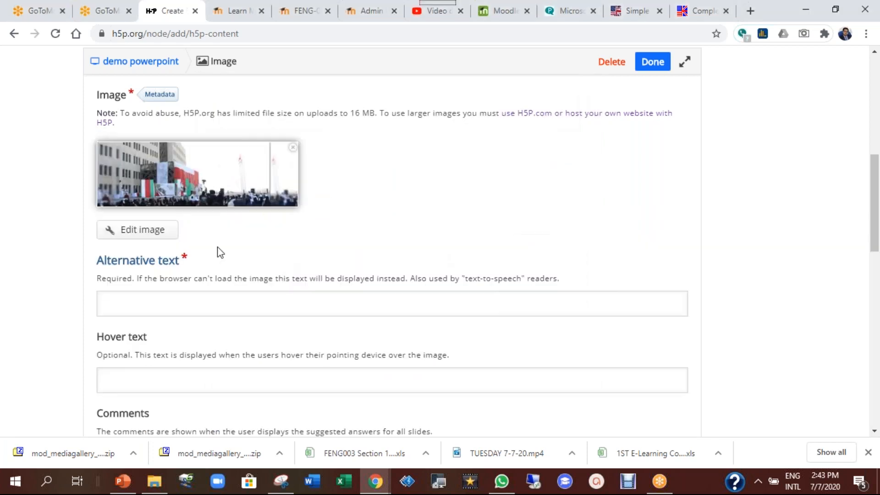
pyautogui.scroll(-3, 285, 256)
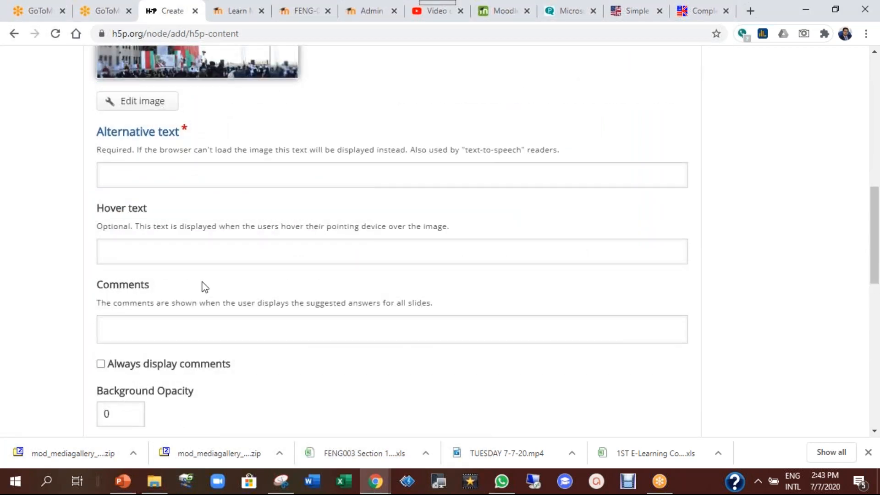
pyautogui.scroll(-1, 202, 287)
pyautogui.click(104, 431)
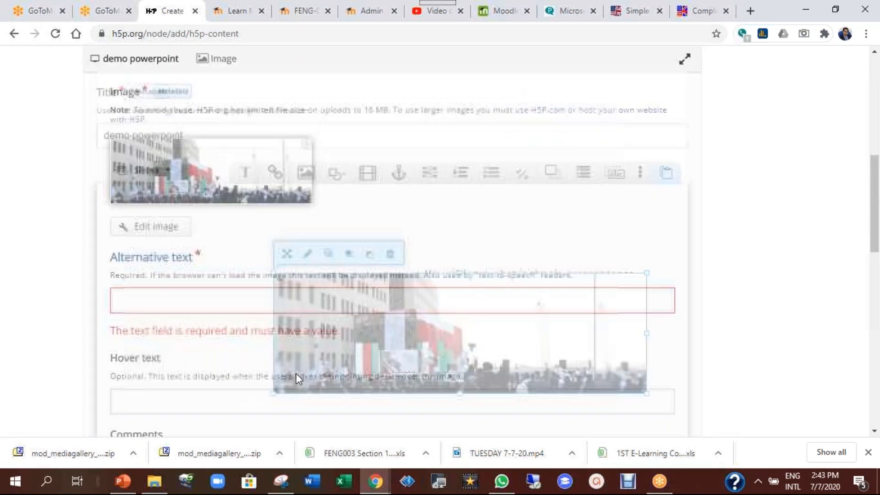
# Move the photo to the top of the slide with the text box beneath it
pyautogui.moveTo(283, 281); pyautogui.dragTo(365, 255)
pyautogui.moveTo(540, 348); pyautogui.dragTo(383, 398)
pyautogui.scroll(-4, 436, 355)
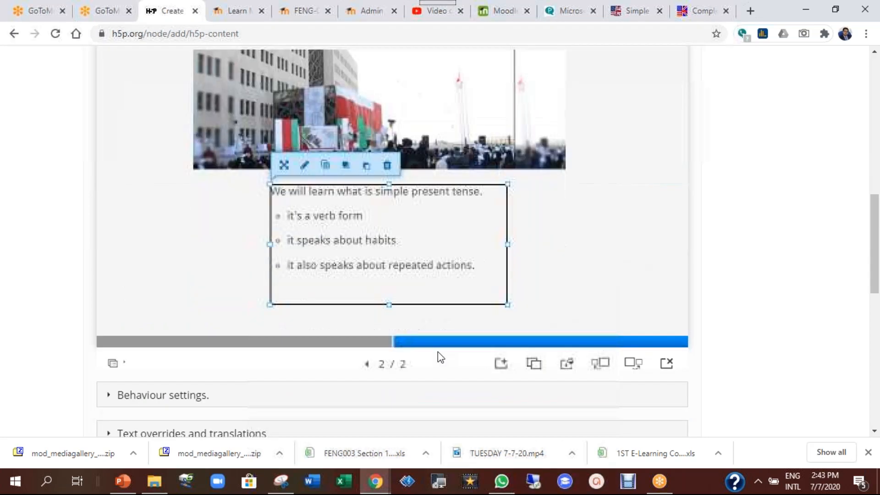
pyautogui.scroll(3, 499, 220)
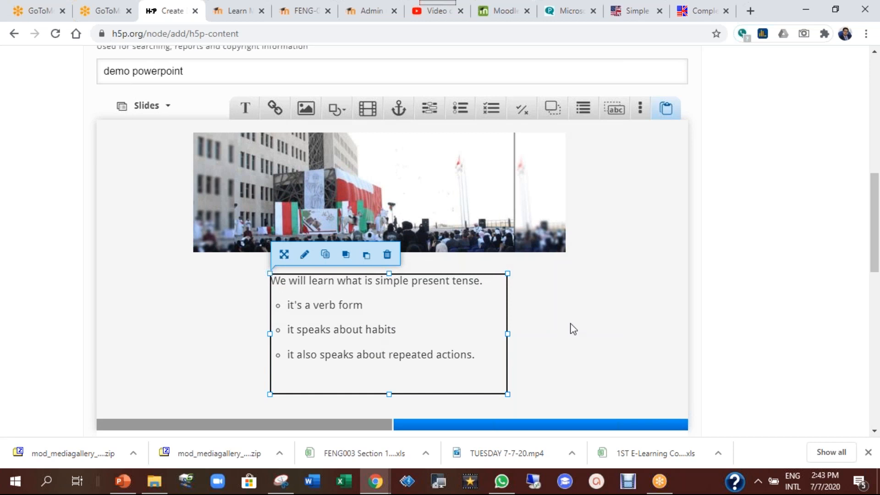
pyautogui.scroll(-2, 572, 328)
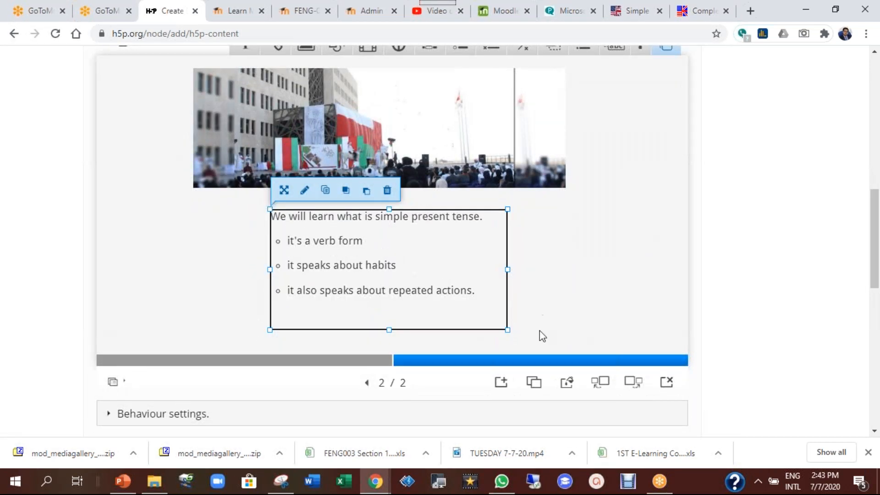
pyautogui.click(504, 385)
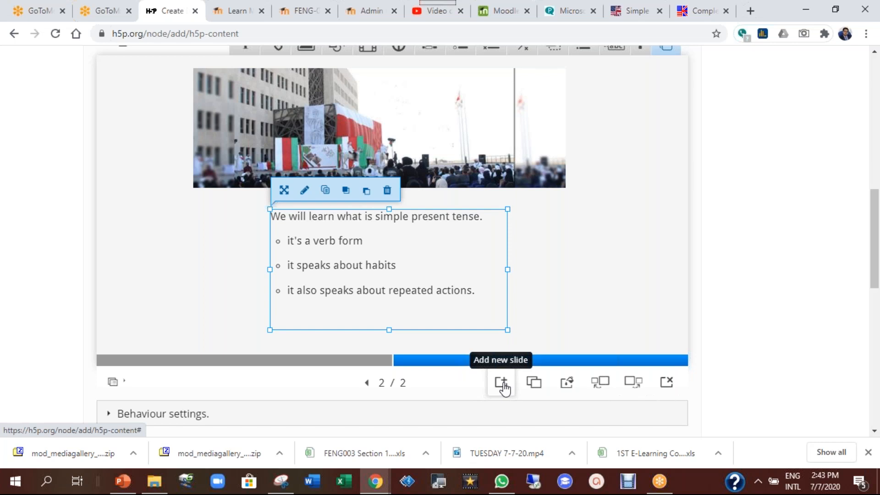
# Add a third slide and place a Multiple Choice element on it
pyautogui.click(504, 385)
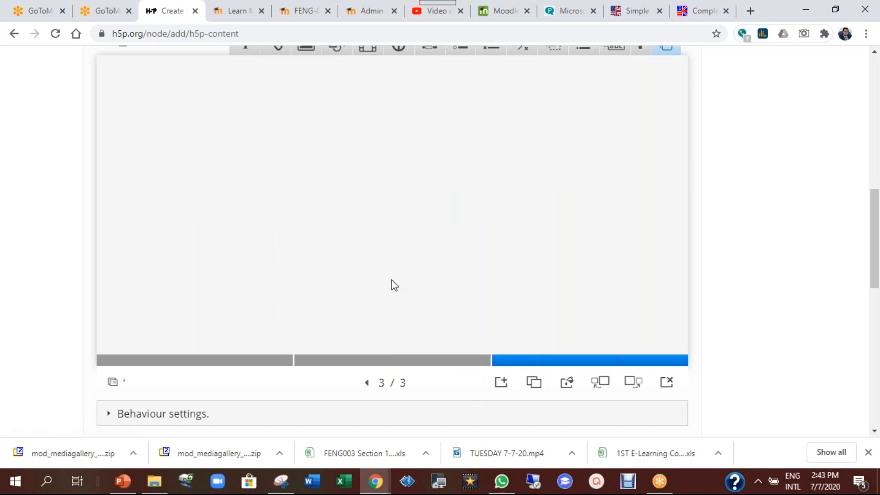
pyautogui.scroll(3, 458, 278)
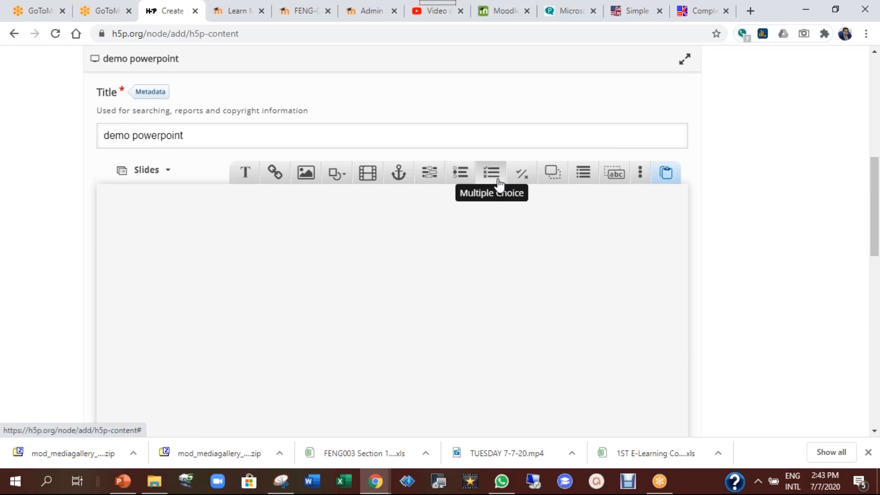
pyautogui.moveTo(487, 180); pyautogui.dragTo(389, 288)
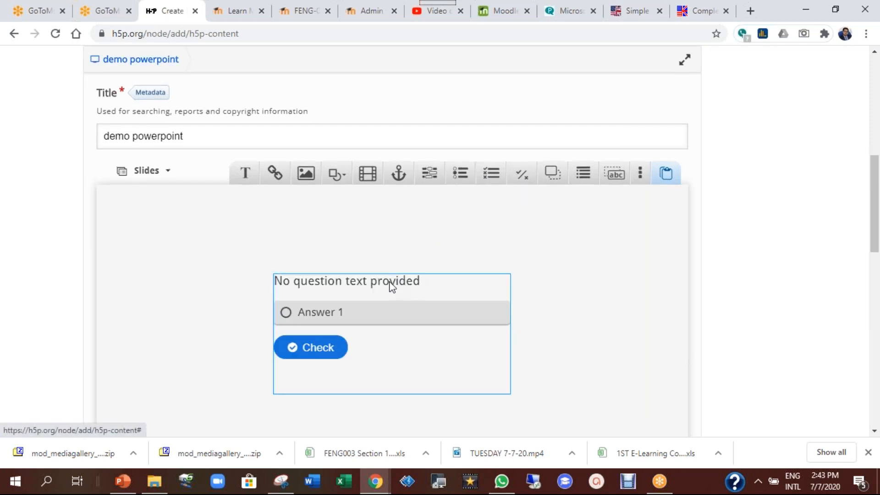
# Title the question '1' and enter 'Simple present tense helps you write about'
pyautogui.scroll(3, 256, 267)
pyautogui.tripleClick(255, 267)
pyautogui.write('1')
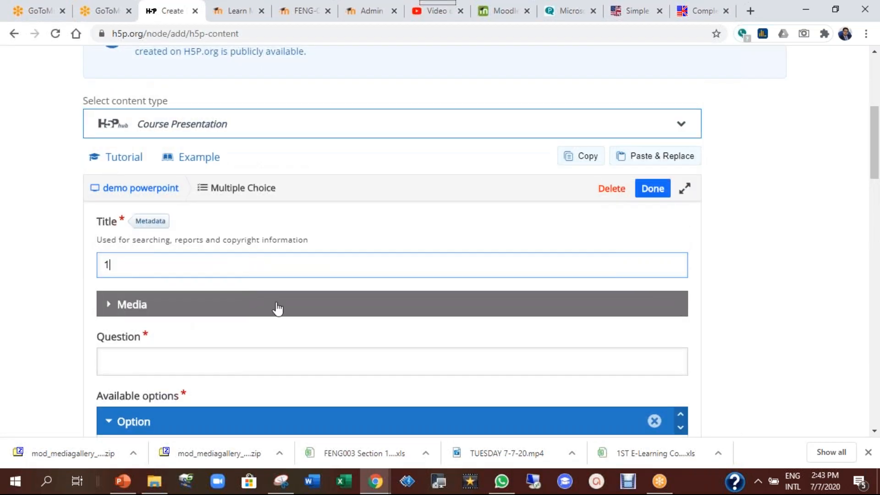
pyautogui.scroll(-2, 277, 308)
pyautogui.click(174, 294)
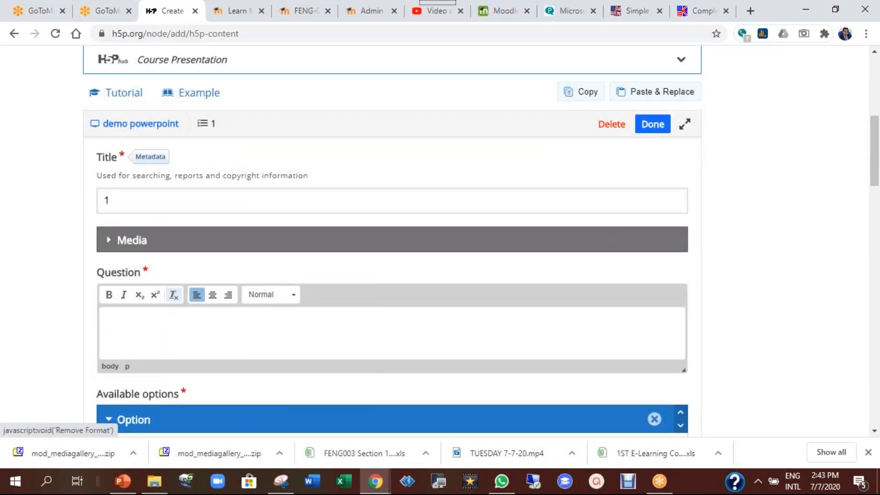
pyautogui.write('Simple present tense speaks')
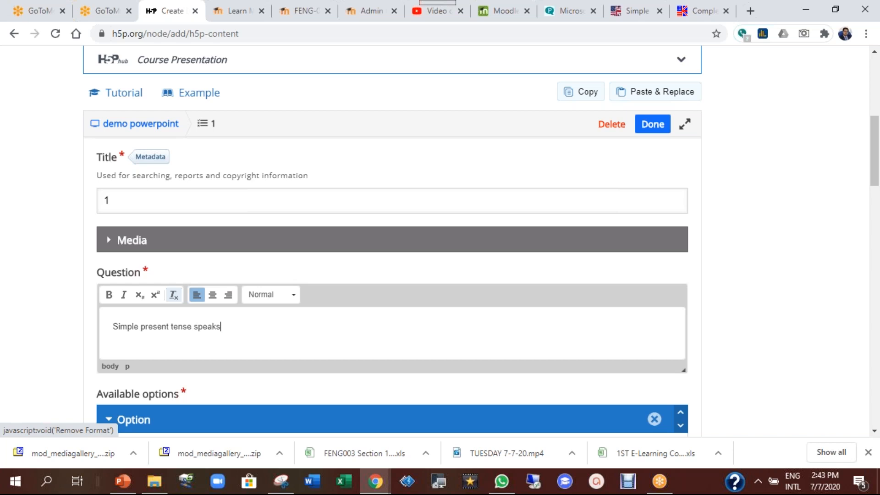
pyautogui.press('BackSpace')
pyautogui.press('BackSpace')
pyautogui.press('BackSpace')
pyautogui.press('BackSpace')
pyautogui.press('BackSpace')
pyautogui.press('BackSpace')
pyautogui.write('helps you write about')
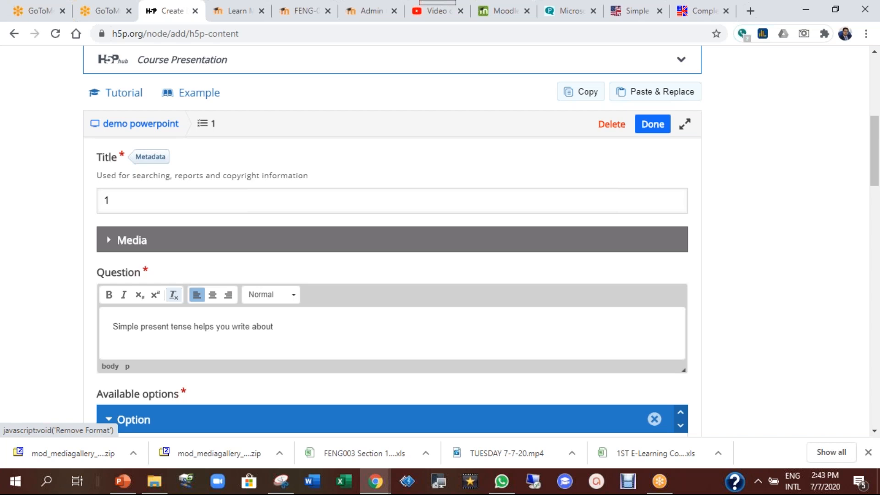
pyautogui.scroll(-4, 291, 330)
# Enter 'habits' as the first answer option and mark it correct
pyautogui.click(210, 287)
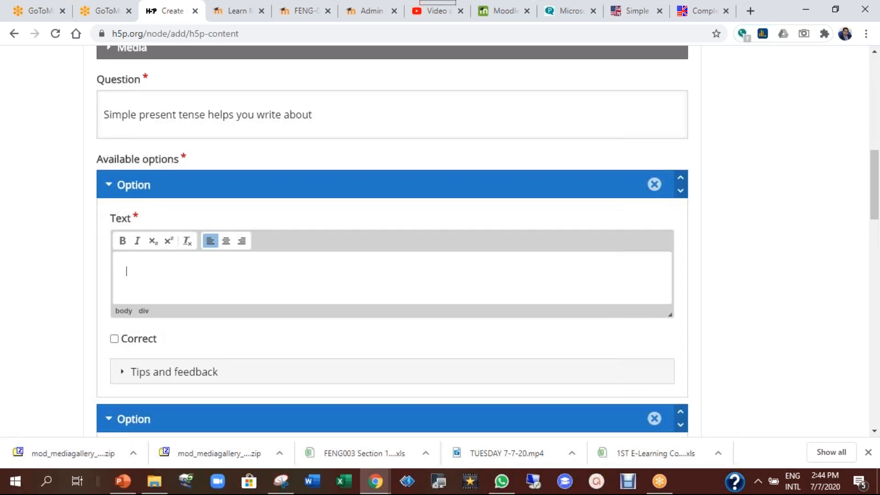
pyautogui.write('habits')
pyautogui.scroll(-2, 140, 280)
pyautogui.click(140, 279)
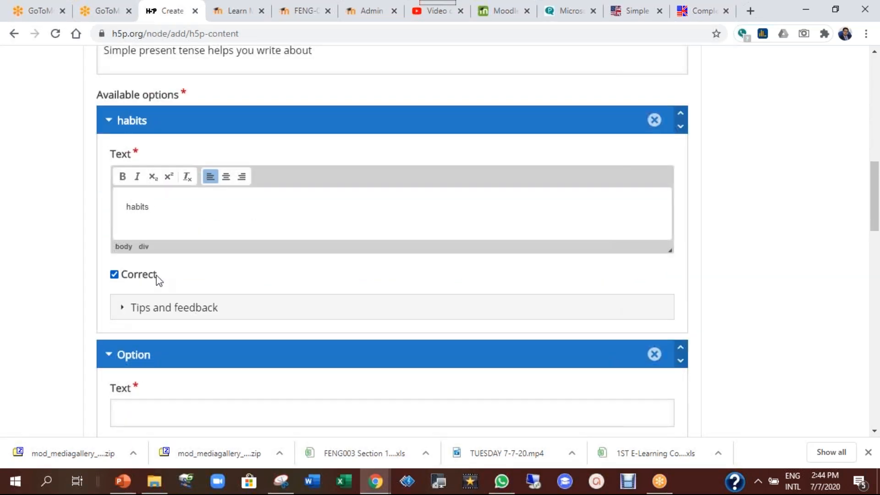
# Give habits feedback 'well done' when chosen and 'Sorry, keep trying.' when not
pyautogui.click(237, 309)
pyautogui.scroll(-3, 291, 293)
pyautogui.scroll(-2, 324, 304)
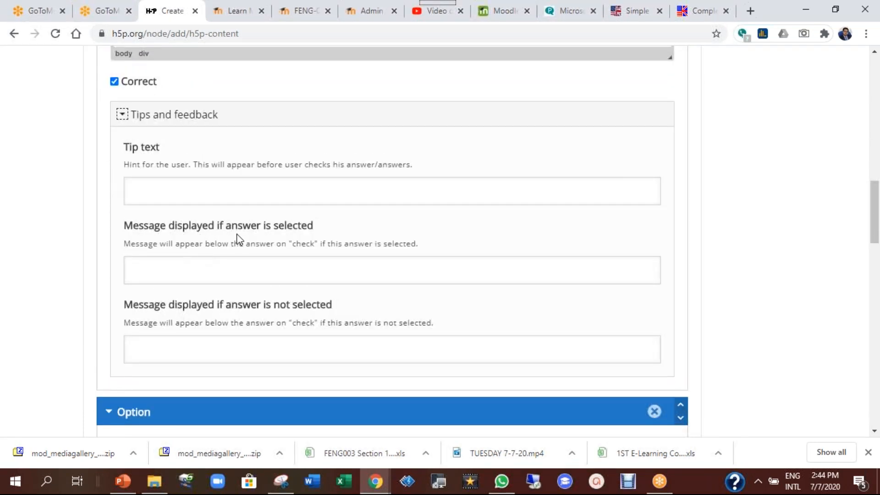
pyautogui.click(281, 273)
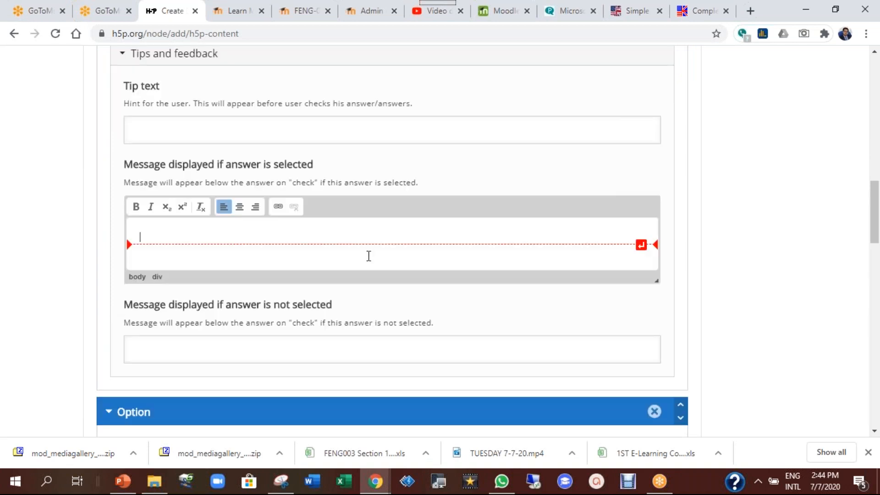
pyautogui.write('well done!')
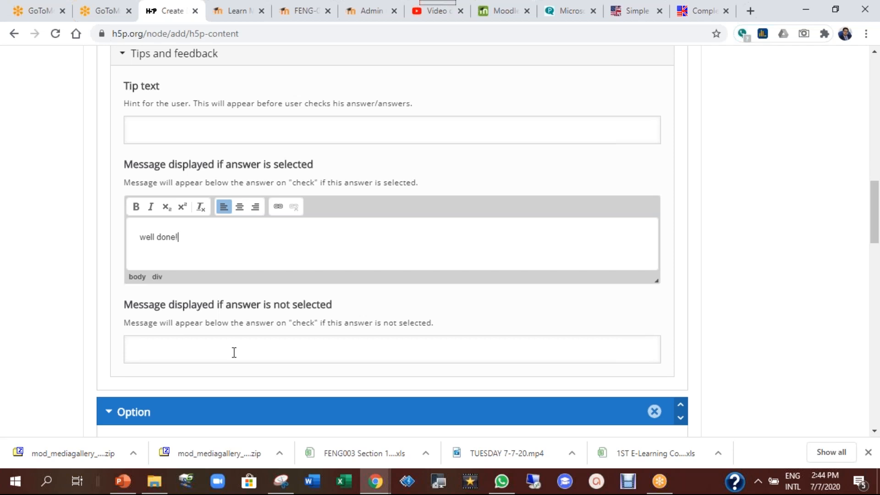
pyautogui.click(233, 352)
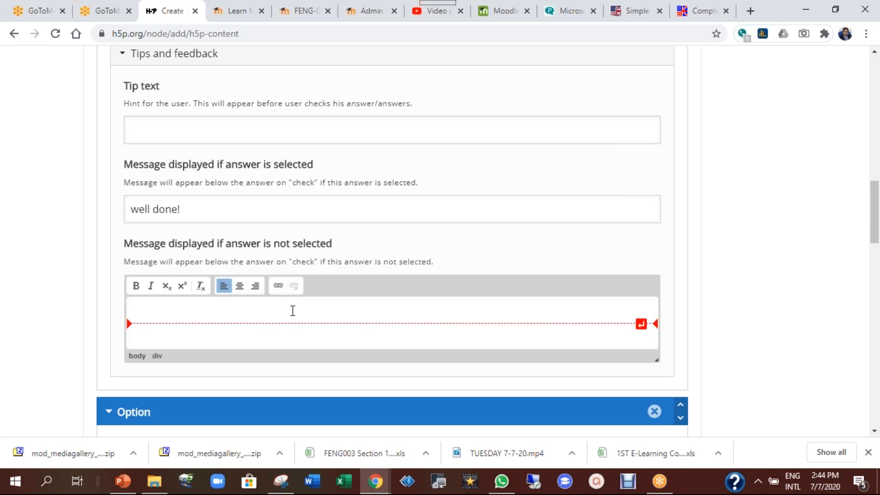
pyautogui.write('Sorry, keep tyring.')
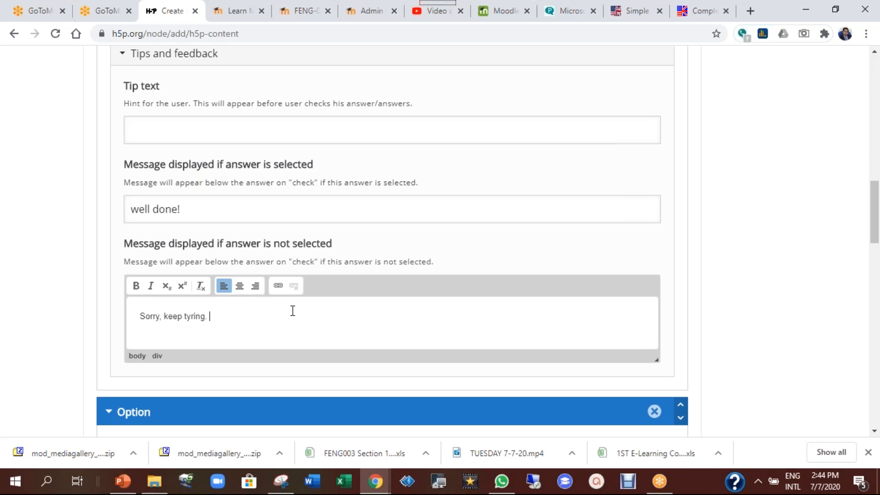
pyautogui.click(194, 316)
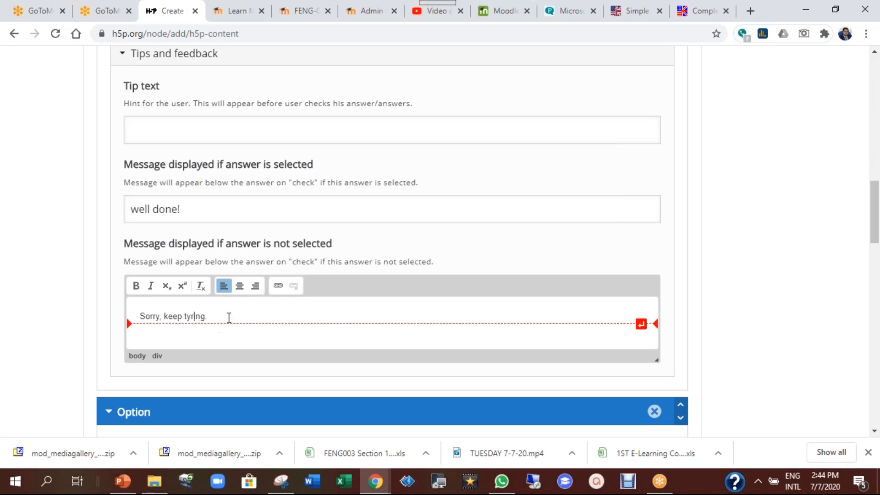
pyautogui.press('BackSpace')
pyautogui.write('r')
pyautogui.scroll(-5, 259, 364)
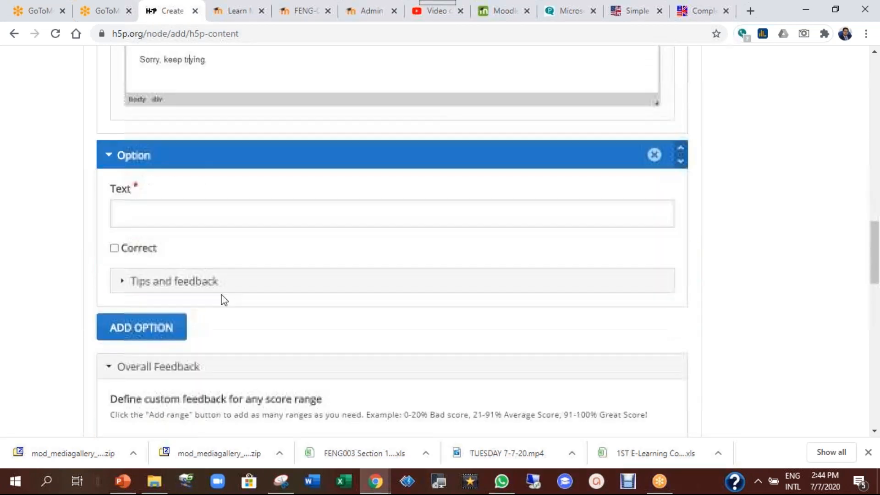
pyautogui.click(191, 218)
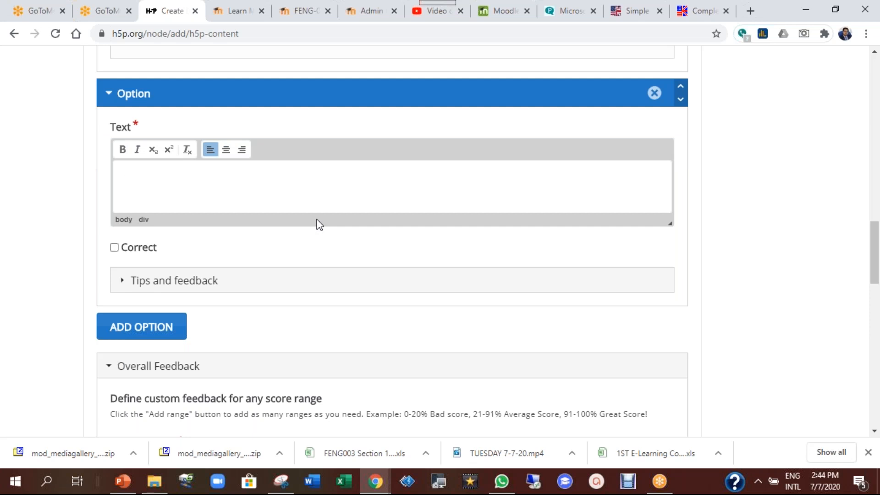
# Add 'work' as the second answer with 'sorry, keep trying' feedback when selected
pyautogui.write('work')
pyautogui.click(178, 286)
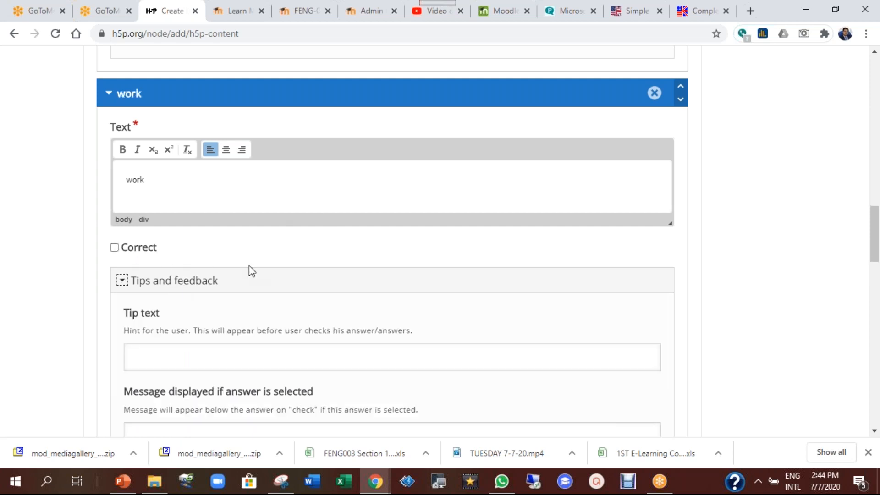
pyautogui.scroll(-3, 248, 265)
pyautogui.click(252, 306)
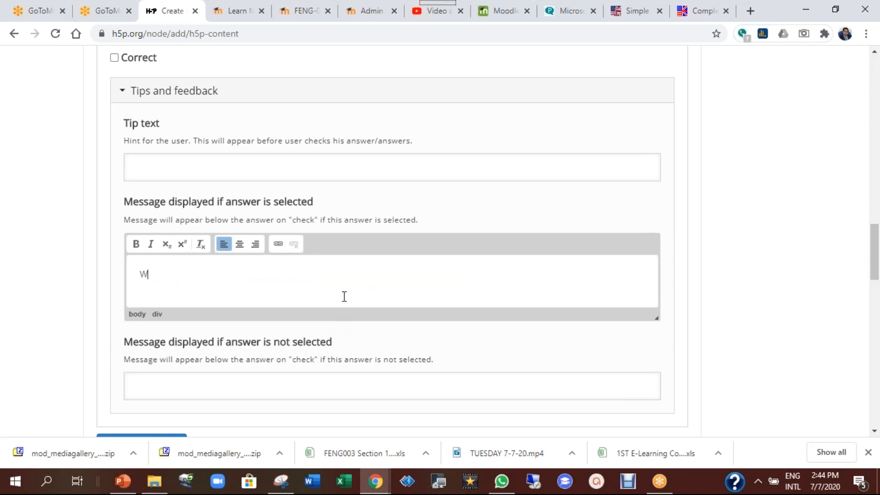
pyautogui.write('sorry, keep trying.')
pyautogui.scroll(-2, 344, 297)
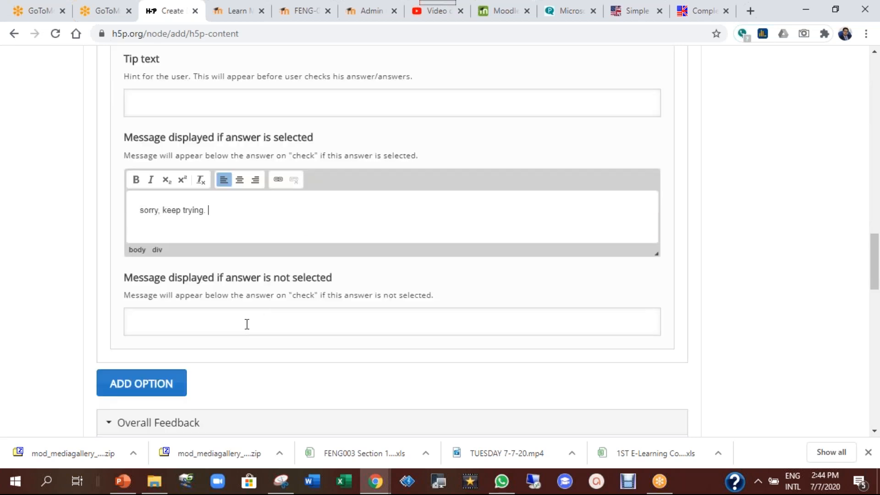
pyautogui.scroll(-5, 250, 321)
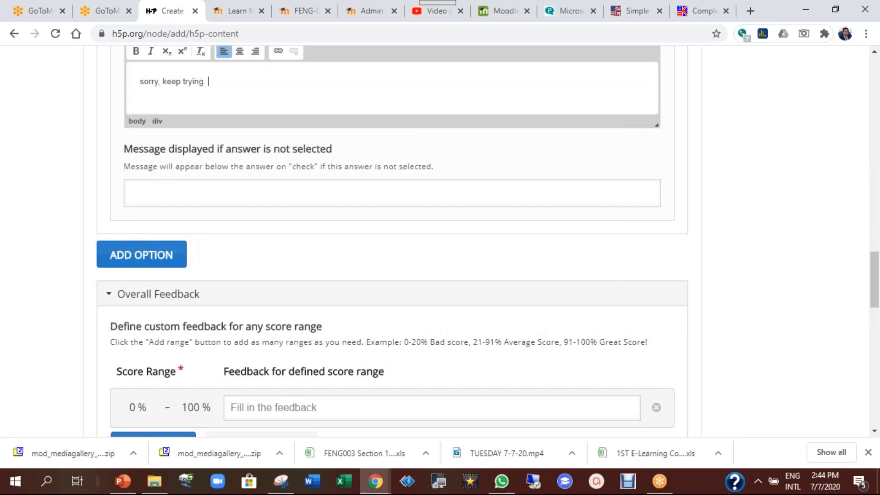
# Add a third answer 'songs' with 'sorry, keep trying.' feedback when selected
pyautogui.click(163, 194)
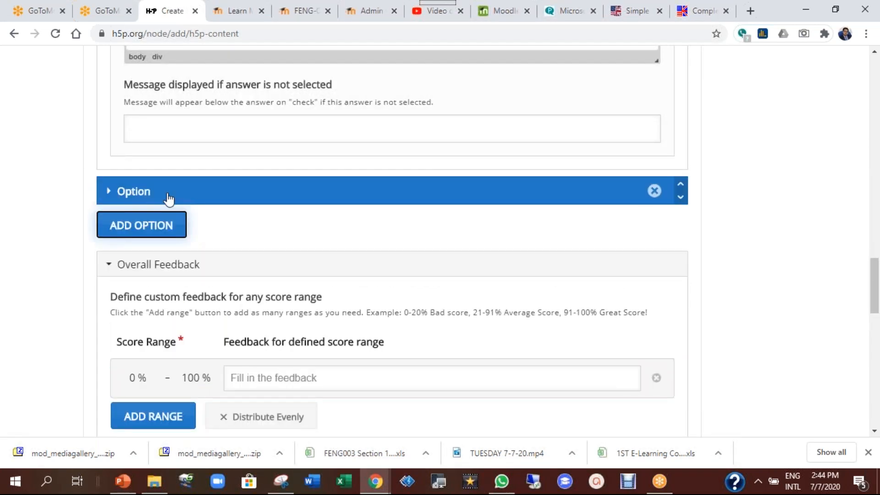
pyautogui.scroll(-2, 165, 242)
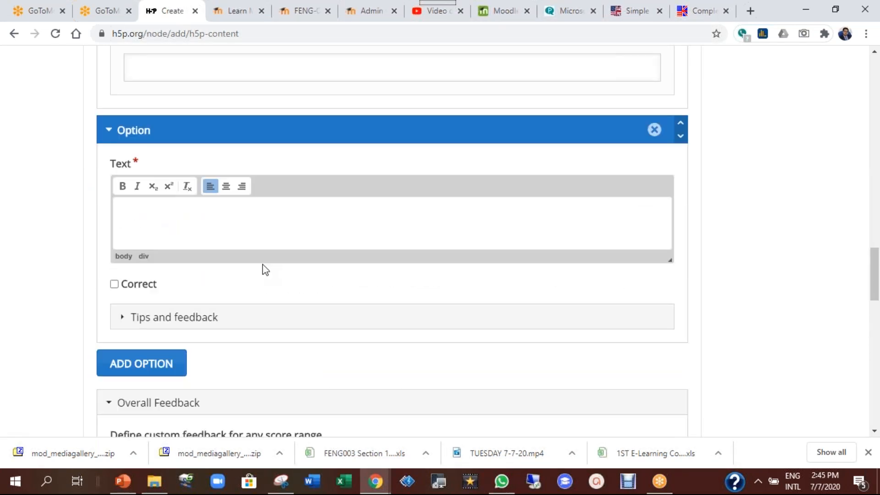
pyautogui.write('songs')
pyautogui.click(206, 317)
pyautogui.scroll(-2, 255, 374)
pyautogui.scroll(-3, 247, 325)
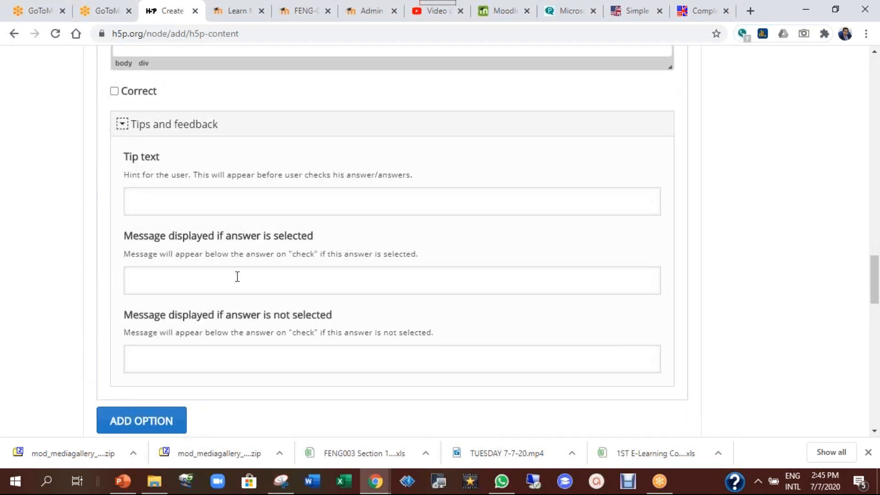
pyautogui.click(238, 277)
pyautogui.write('sorry, keep trying.')
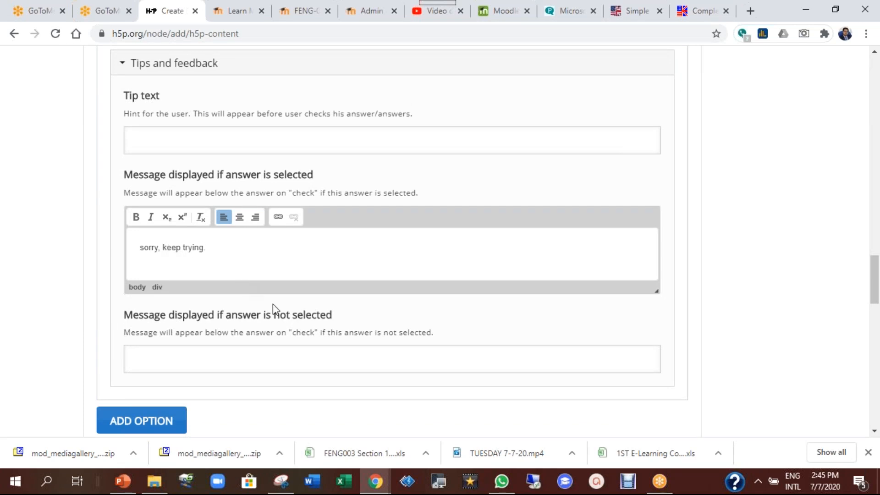
pyautogui.scroll(-5, 273, 304)
pyautogui.scroll(-5, 244, 316)
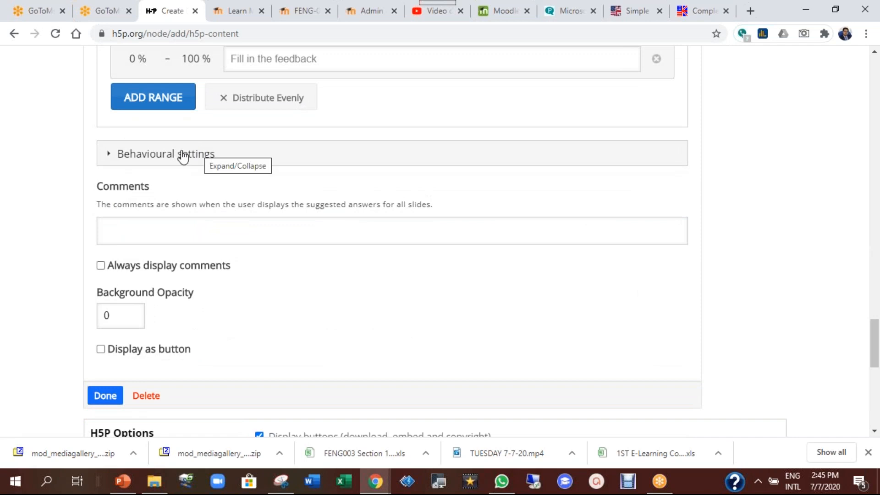
# Turn on confirmation before Check and before Retry in the behavioural settings
pyautogui.click(179, 160)
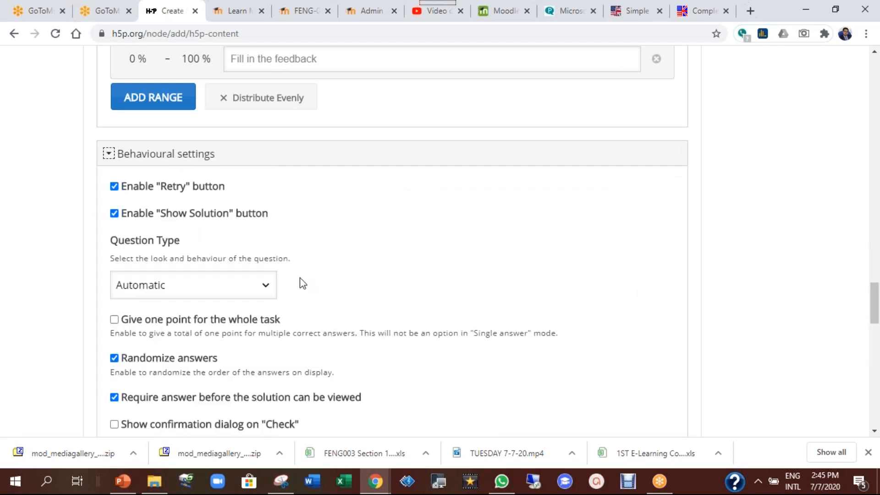
pyautogui.scroll(-4, 302, 282)
pyautogui.click(265, 232)
pyautogui.click(266, 260)
pyautogui.scroll(-8, 237, 291)
pyautogui.scroll(3, 171, 260)
pyautogui.scroll(-3, 137, 293)
pyautogui.click(108, 311)
# Move the question toward the slide's top-left and enlarge it to 650 × 320
pyautogui.moveTo(413, 311); pyautogui.dragTo(290, 230)
pyautogui.scroll(-2, 367, 279)
pyautogui.moveTo(411, 273); pyautogui.dragTo(591, 362)
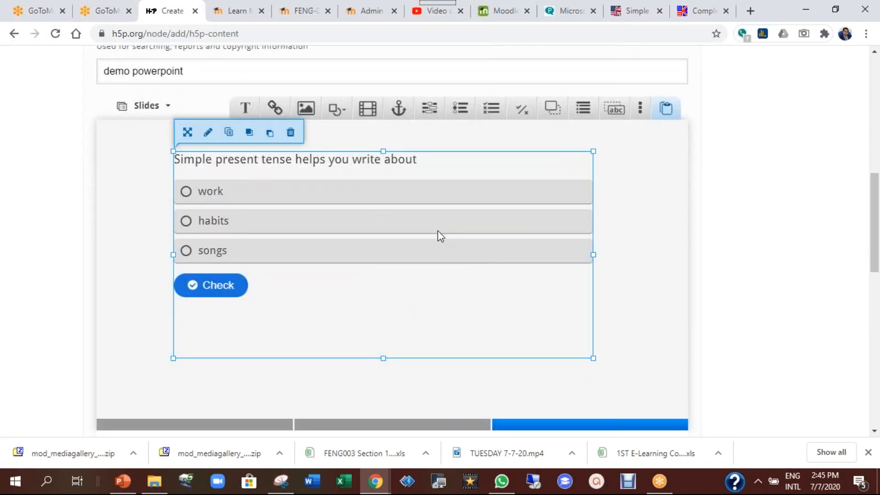
pyautogui.moveTo(436, 232); pyautogui.dragTo(442, 228)
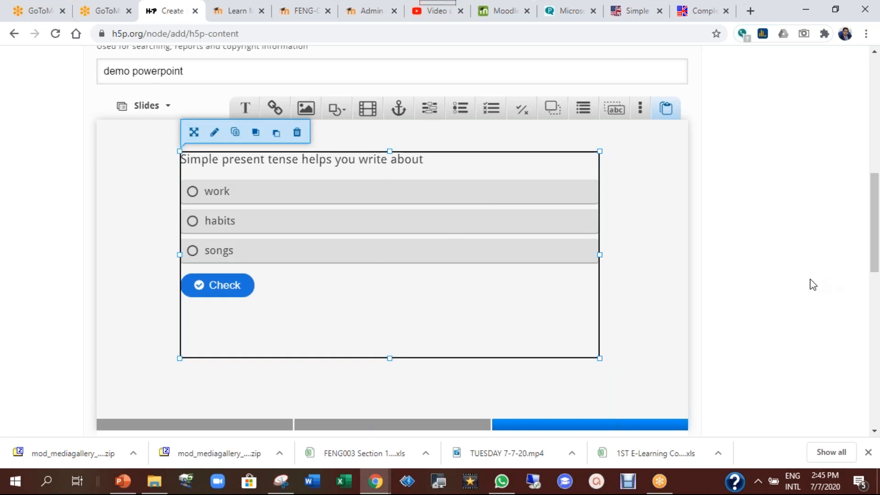
pyautogui.scroll(-3, 767, 293)
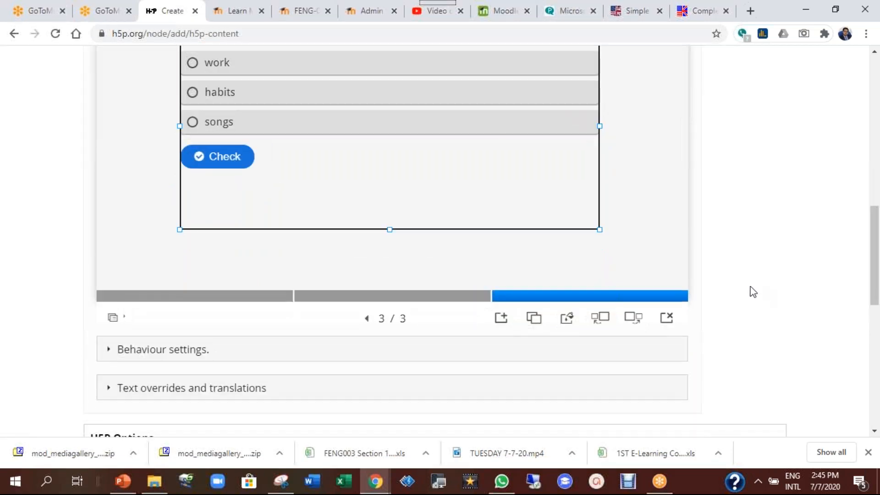
# Review the presentation's behaviour, summary-slide and H5P options, then save the content
pyautogui.scroll(-4, 753, 292)
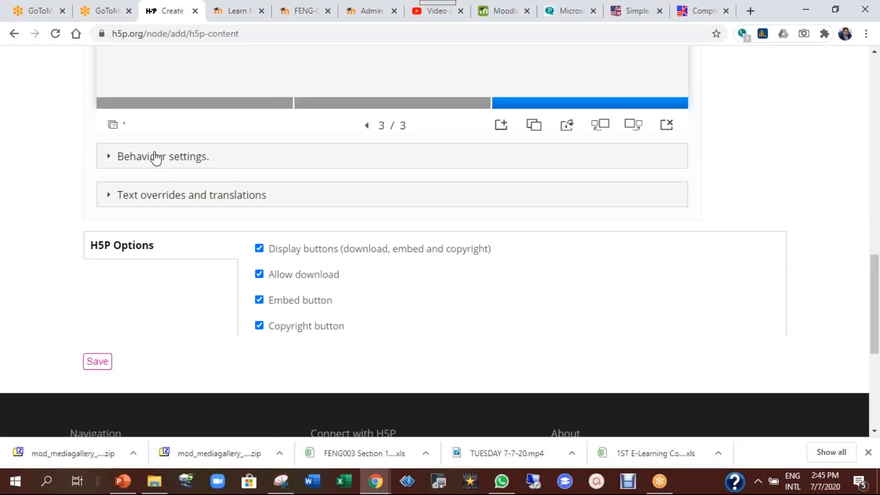
pyautogui.click(186, 160)
pyautogui.scroll(-2, 301, 252)
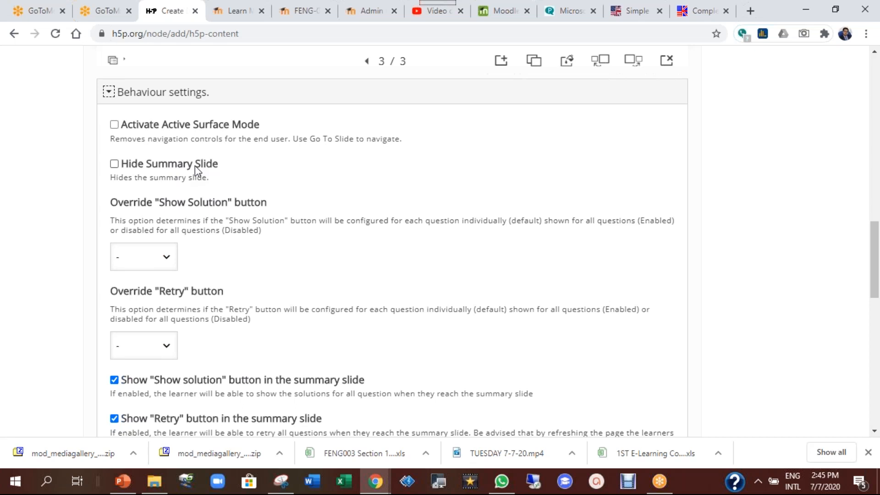
pyautogui.scroll(-2, 295, 256)
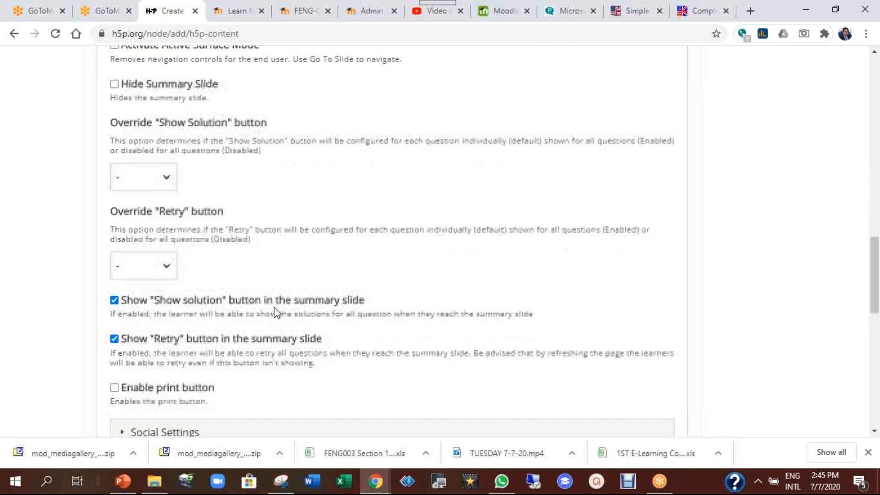
pyautogui.scroll(-1, 275, 312)
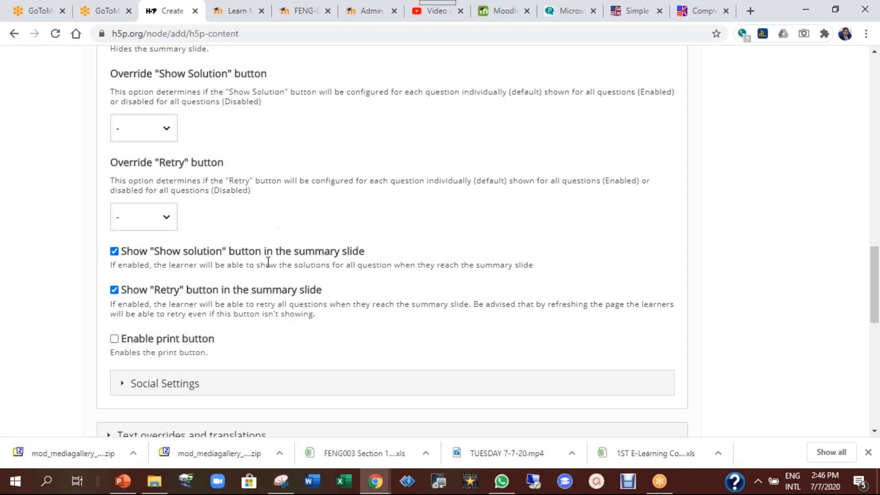
pyautogui.scroll(-1, 269, 262)
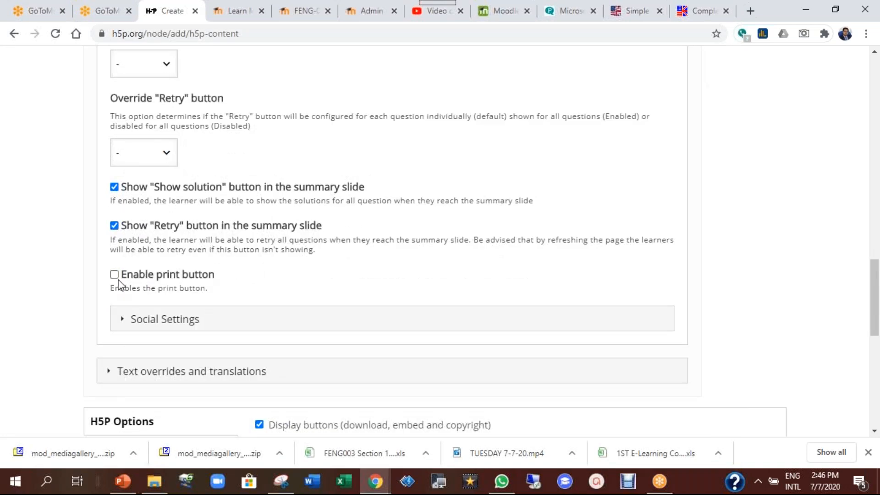
pyautogui.scroll(-3, 335, 254)
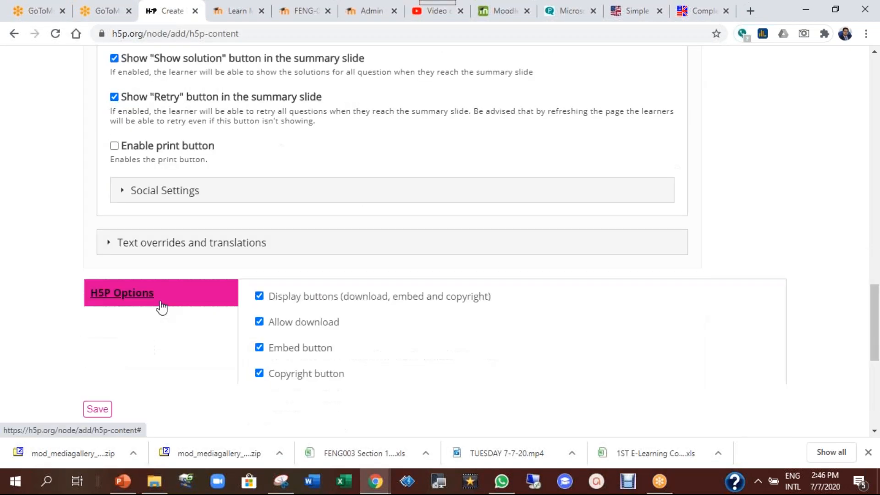
pyautogui.click(104, 348)
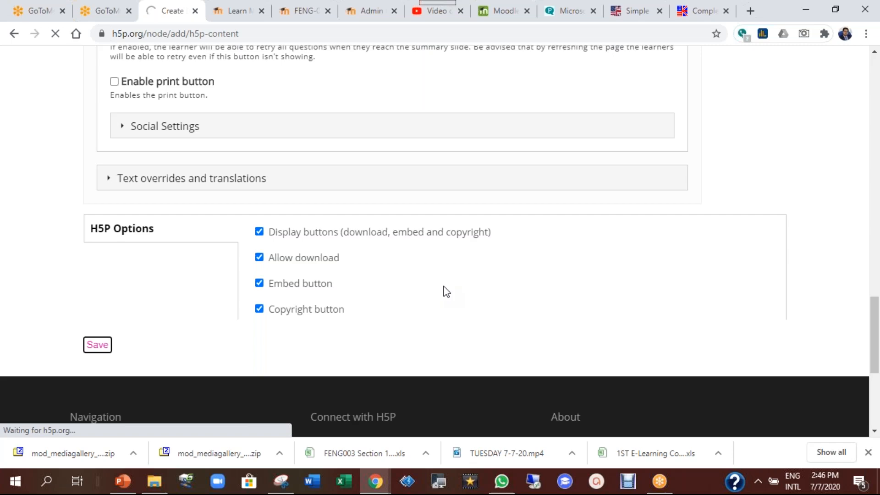
# Step through the saved presentation from slide 2 to the slide 3 quiz
pyautogui.scroll(-4, 443, 292)
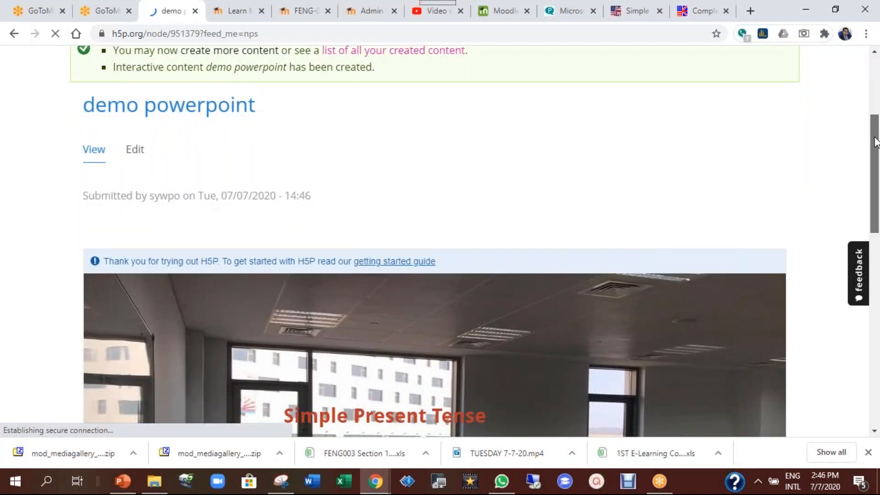
pyautogui.moveTo(875, 151); pyautogui.dragTo(877, 225)
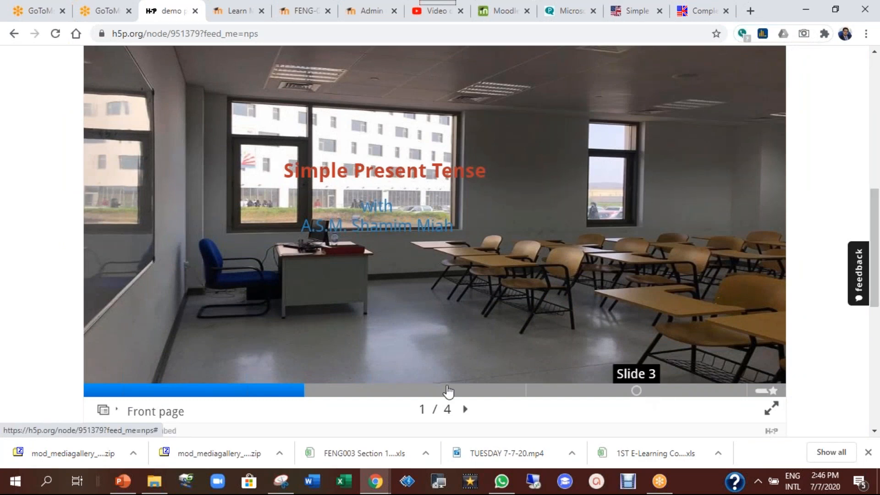
pyautogui.click(359, 391)
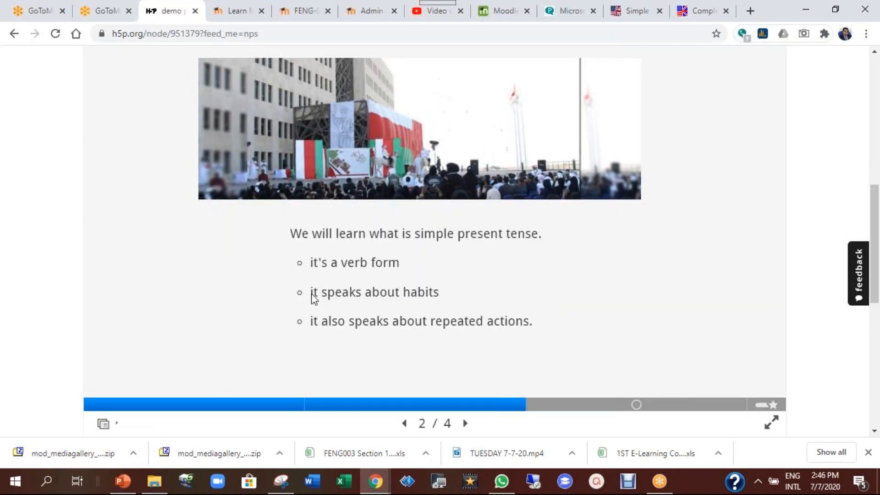
pyautogui.scroll(1, 449, 288)
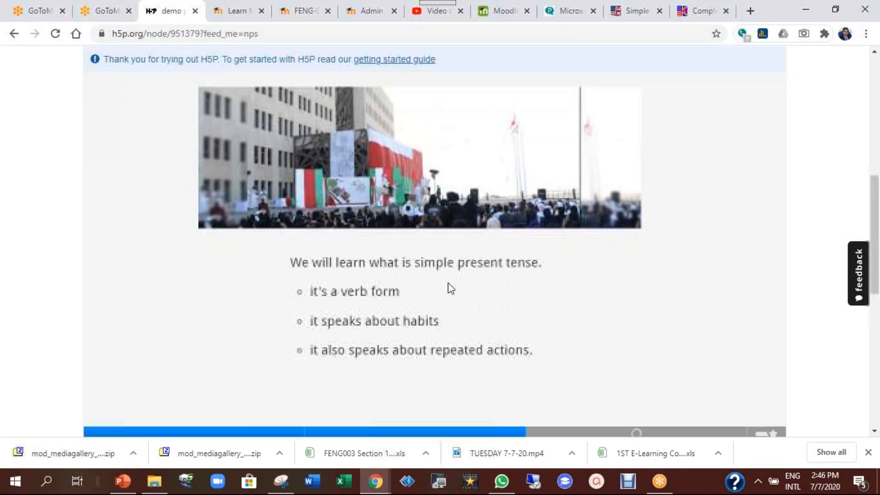
pyautogui.scroll(-2, 504, 307)
pyautogui.click(595, 340)
pyautogui.scroll(2, 338, 232)
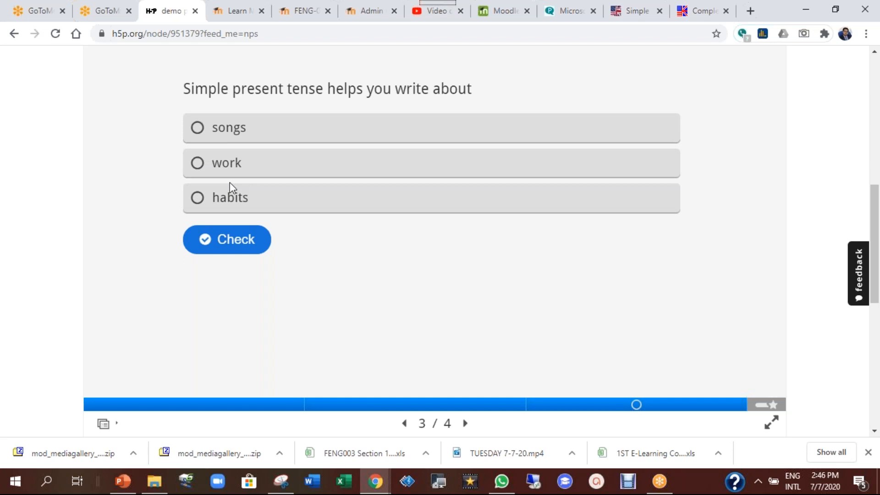
# Answer 'habits', check and finish, then view the summary slide showing 1/1
pyautogui.click(199, 200)
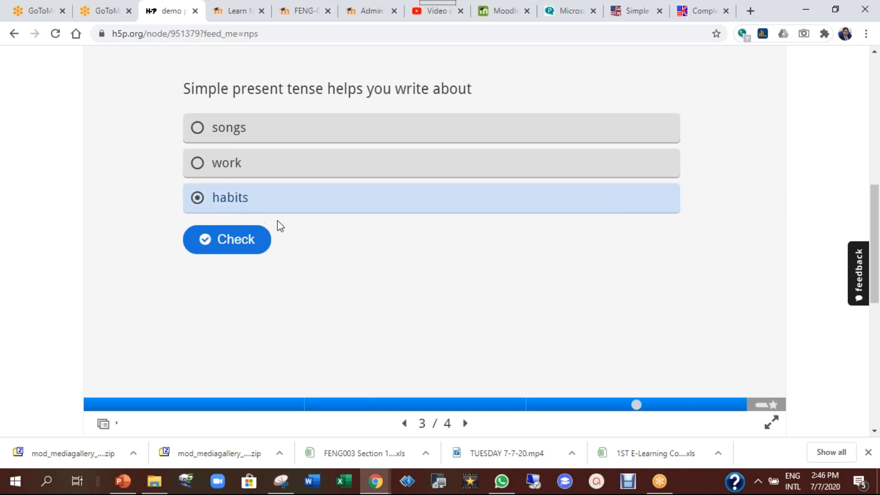
pyautogui.click(229, 247)
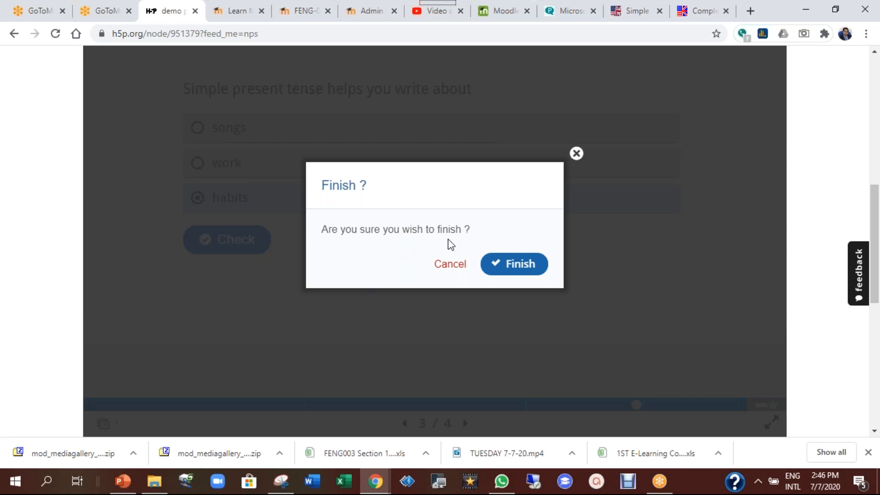
pyautogui.click(522, 262)
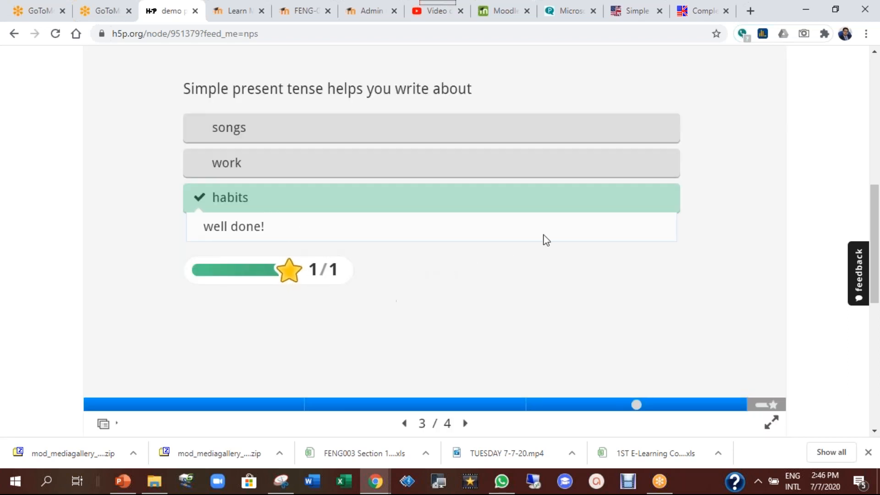
pyautogui.scroll(-1, 448, 286)
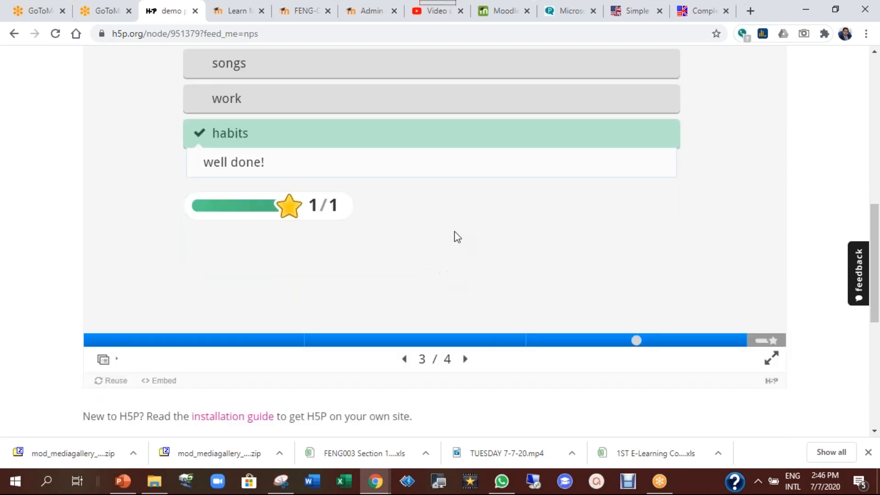
pyautogui.click(761, 346)
pyautogui.scroll(1, 458, 249)
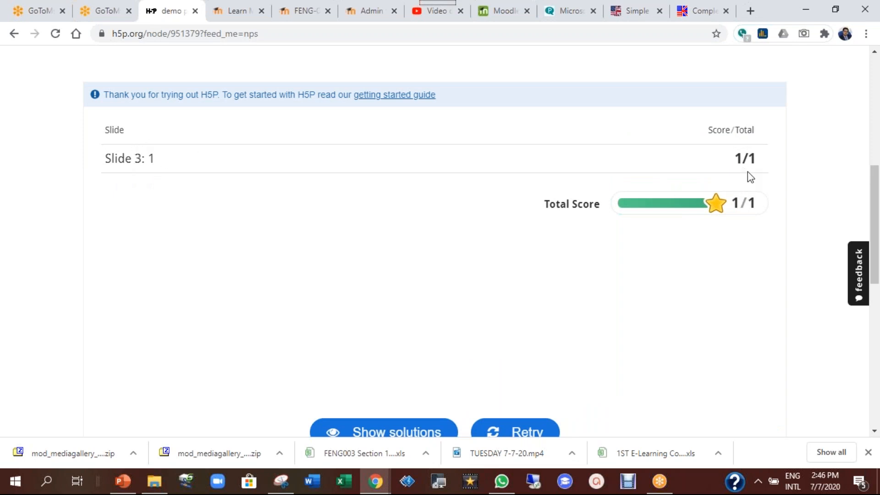
pyautogui.scroll(-1, 584, 292)
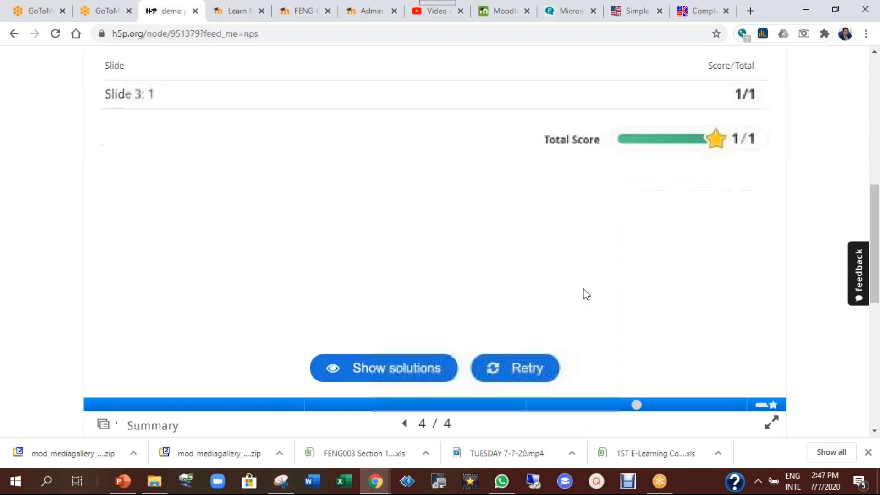
pyautogui.scroll(-1, 506, 298)
pyautogui.scroll(-1, 508, 287)
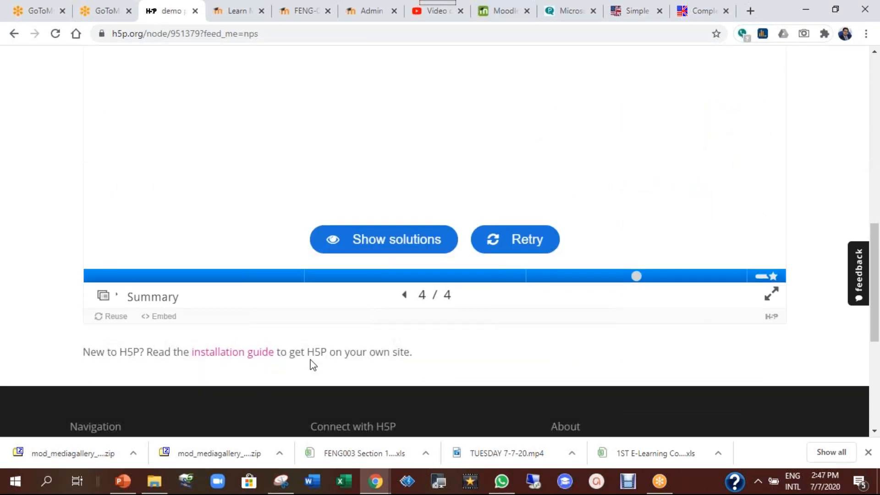
# Set the presentation's embed size to 640 × 380 px
pyautogui.click(165, 317)
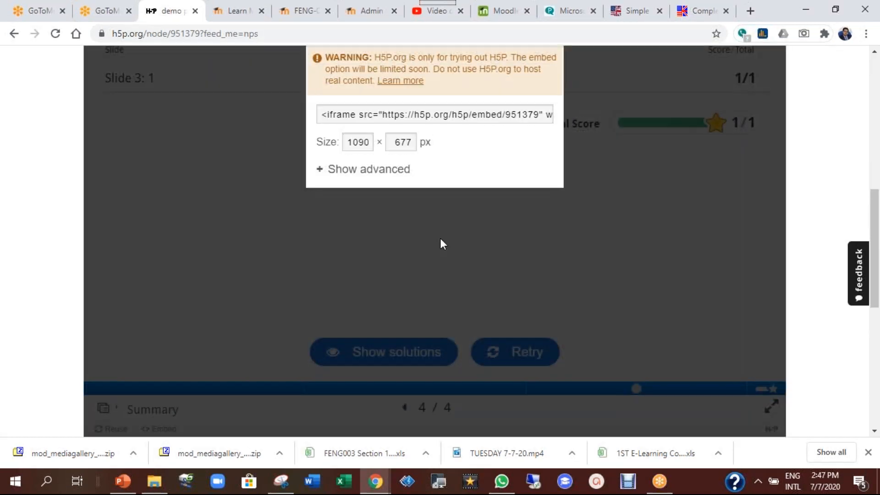
pyautogui.moveTo(349, 141); pyautogui.dragTo(374, 143)
pyautogui.write('640')
pyautogui.press('Tab')
pyautogui.write('3')
# Copy the iframe embed code and return to the Moodle course tab
pyautogui.scroll(2, 444, 196)
pyautogui.click(444, 187)
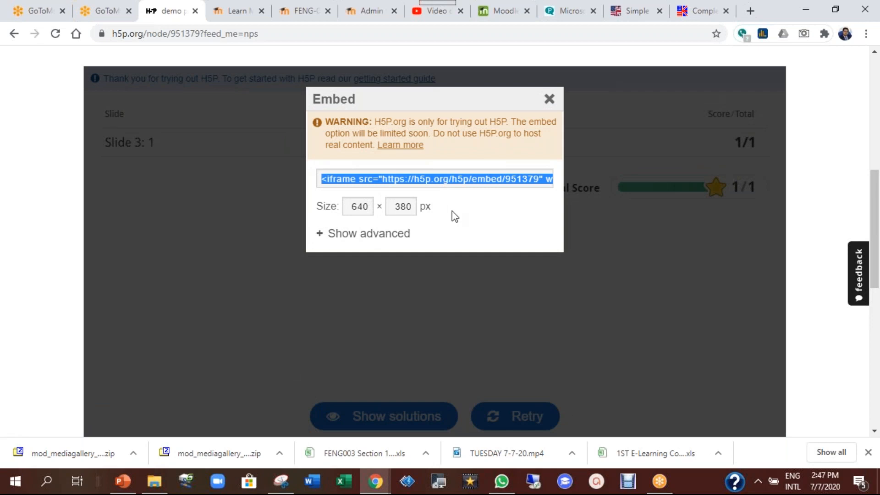
pyautogui.rightClick(442, 178)
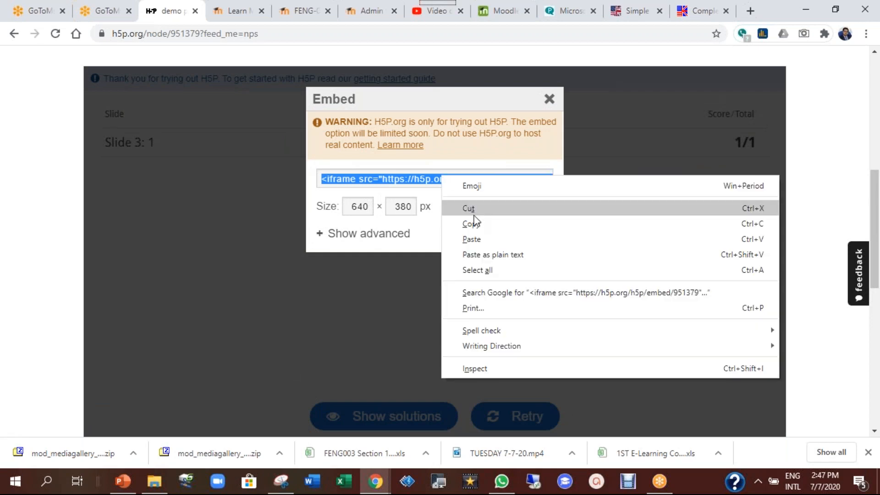
pyautogui.click(473, 224)
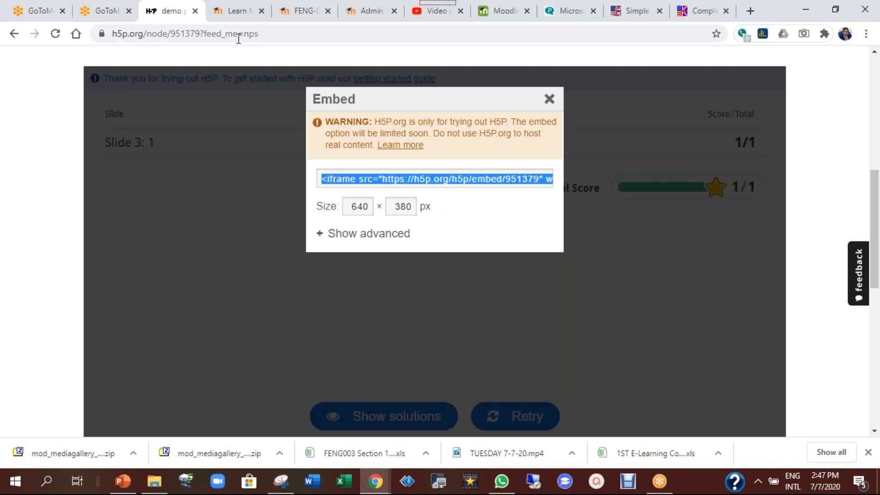
pyautogui.click(304, 11)
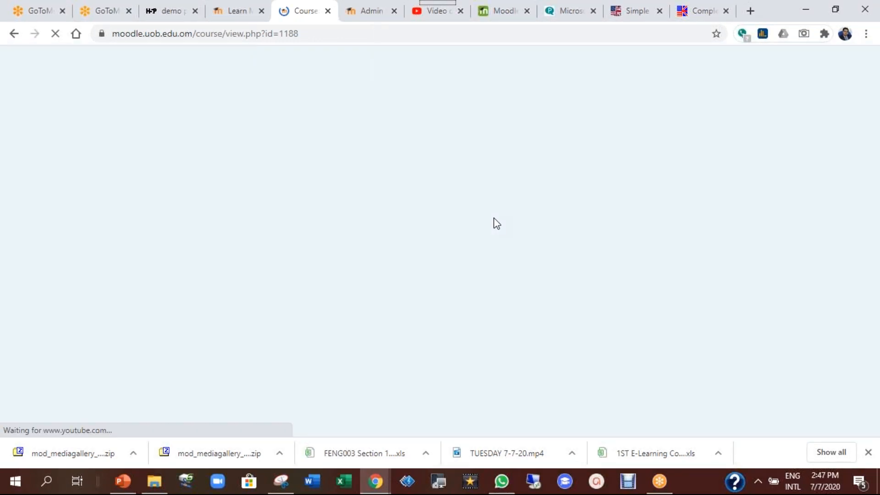
# Duplicate the demo H5p video page in the General section
pyautogui.scroll(-10, 494, 218)
pyautogui.scroll(-10, 493, 218)
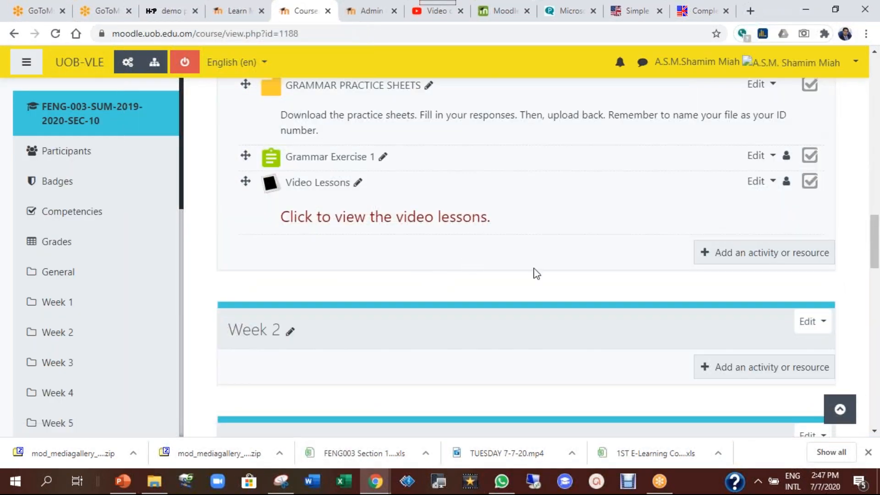
pyautogui.scroll(7, 537, 274)
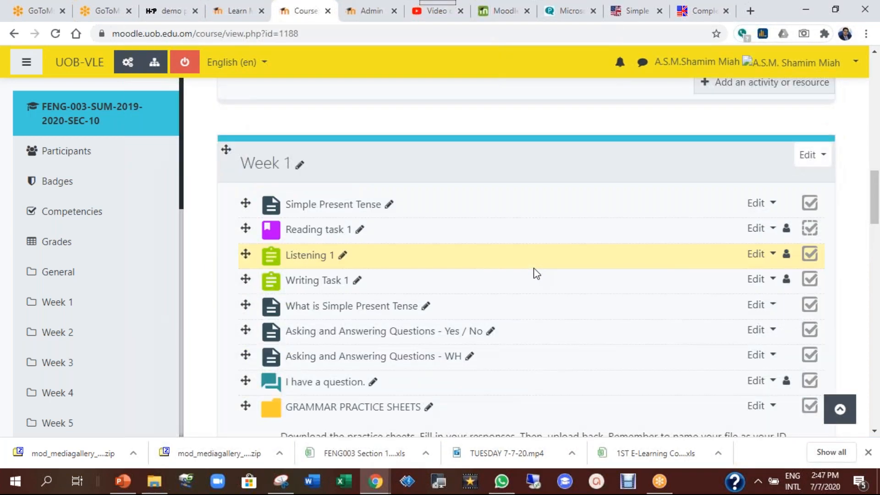
pyautogui.scroll(-2, 537, 273)
pyautogui.scroll(3, 536, 274)
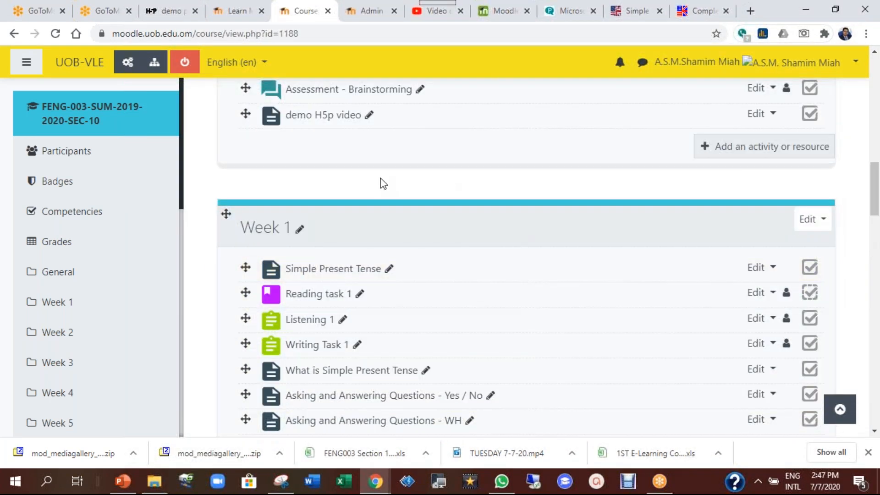
pyautogui.scroll(2, 436, 234)
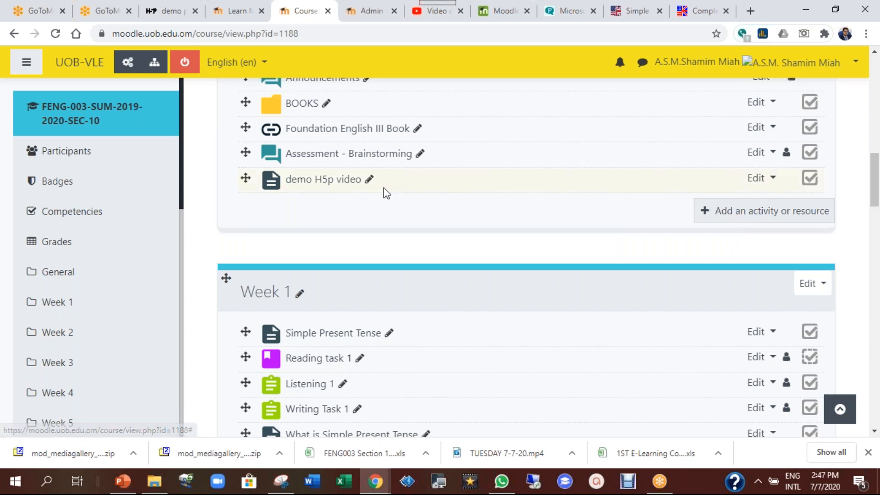
pyautogui.click(775, 183)
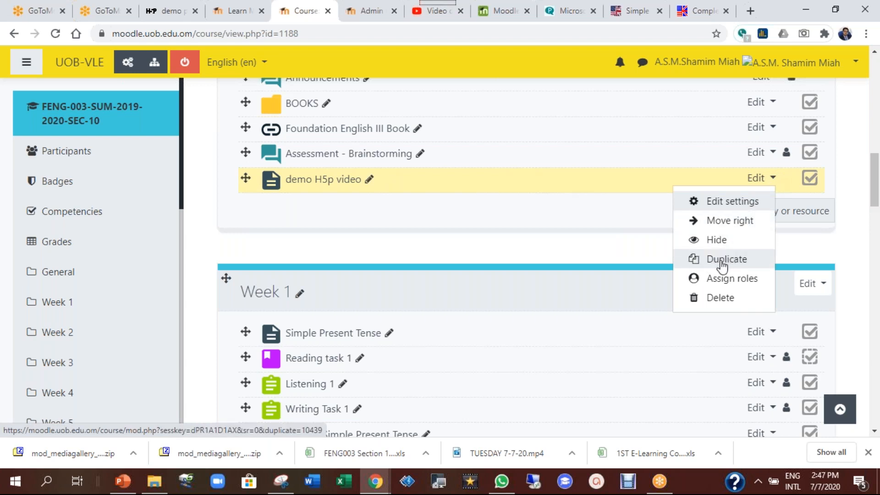
pyautogui.click(723, 262)
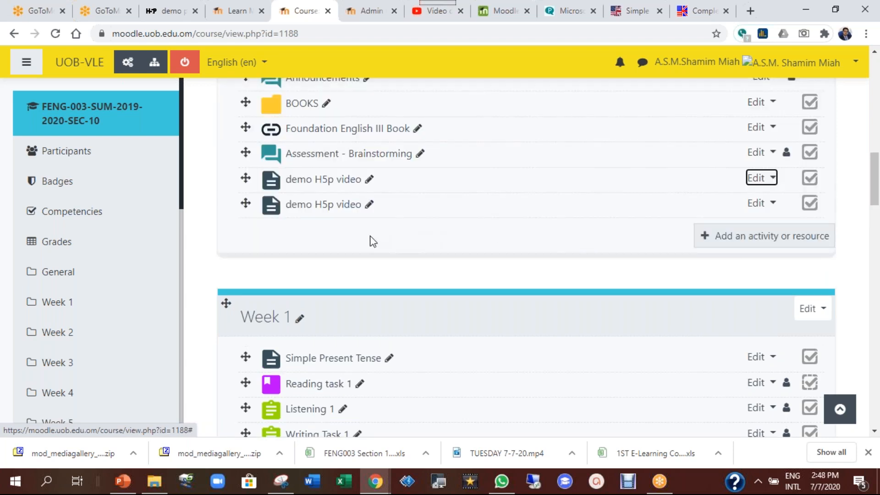
# Rename the copy to 'demo H5p presentation' and open its settings
pyautogui.click(370, 207)
pyautogui.press('End')
pyautogui.press('BackSpace')
pyautogui.press('BackSpace')
pyautogui.press('BackSpace')
pyautogui.press('BackSpace')
pyautogui.press('BackSpace')
pyautogui.press('BackSpace')
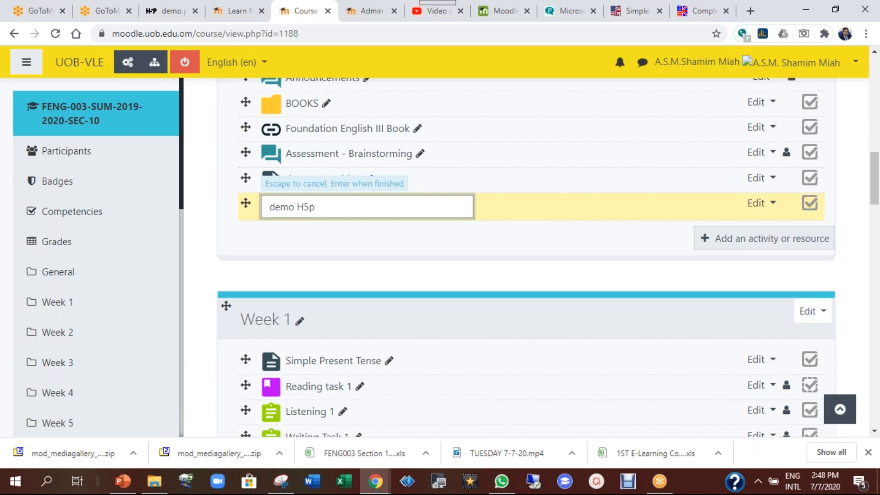
pyautogui.write('presentation')
pyautogui.press('Return')
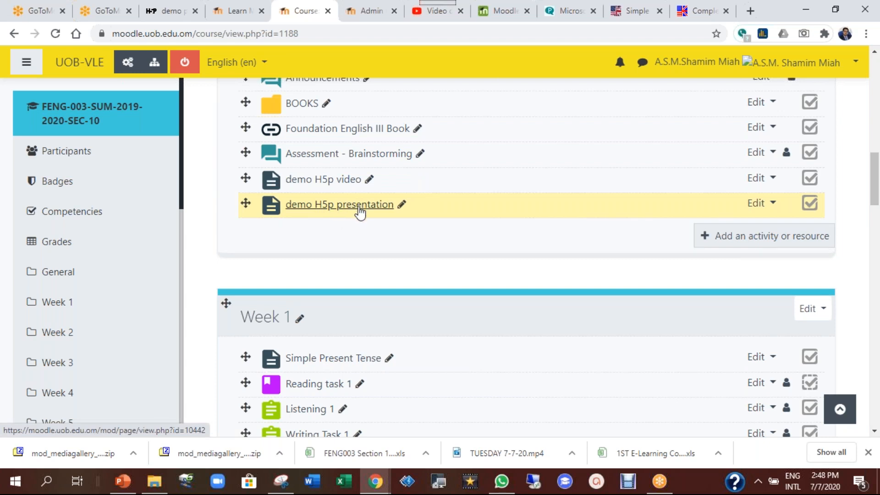
pyautogui.click(772, 206)
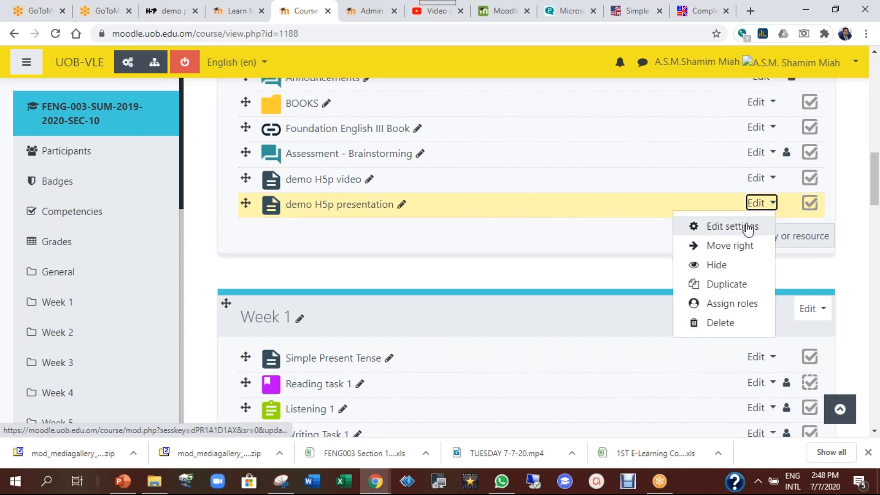
pyautogui.click(746, 226)
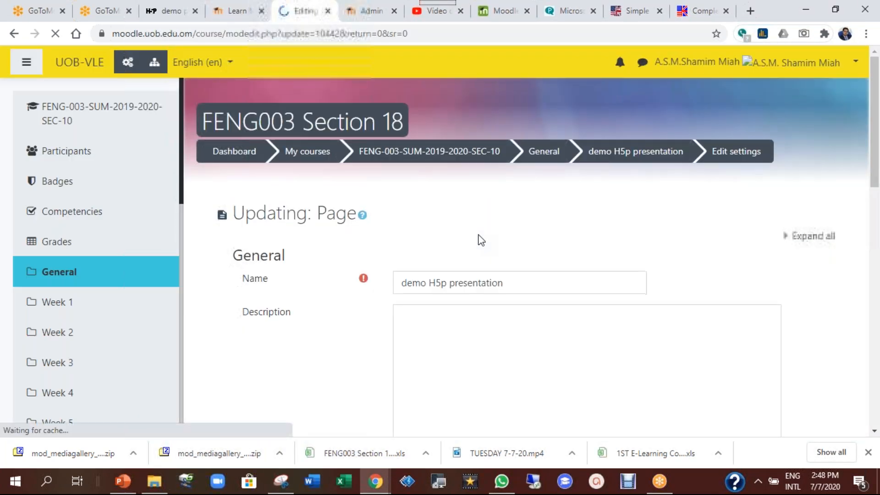
# Show the page content as HTML source and delete the old H5P embed code
pyautogui.scroll(-3, 477, 237)
pyautogui.scroll(-5, 328, 175)
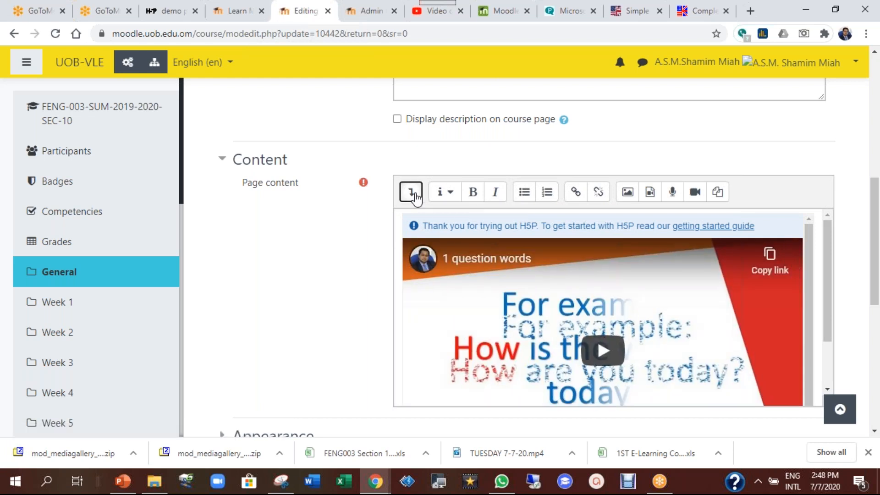
pyautogui.click(412, 195)
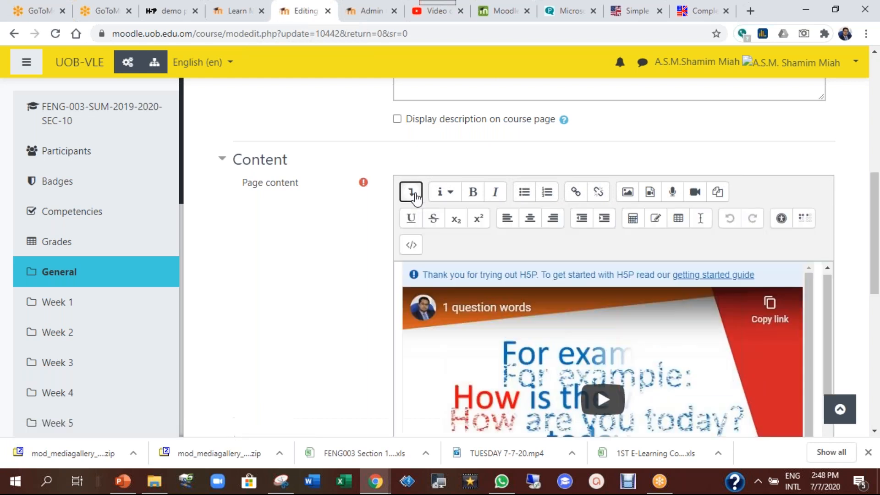
pyautogui.click(412, 249)
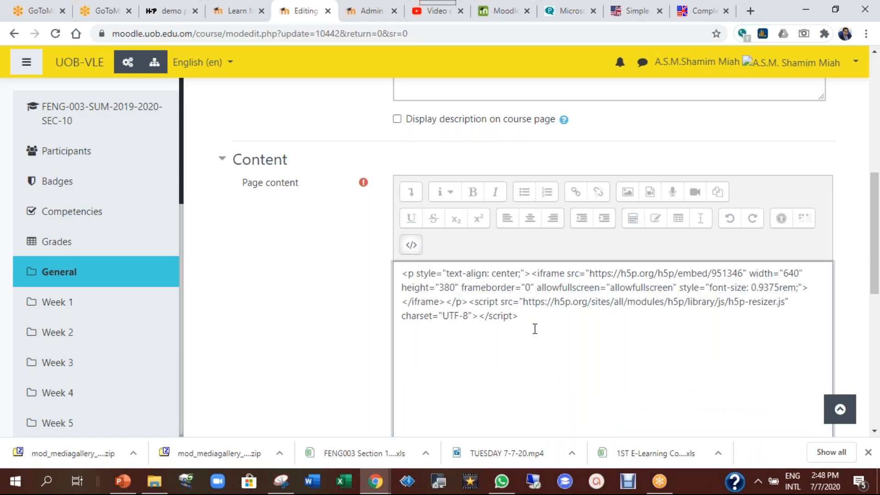
pyautogui.scroll(-2, 535, 328)
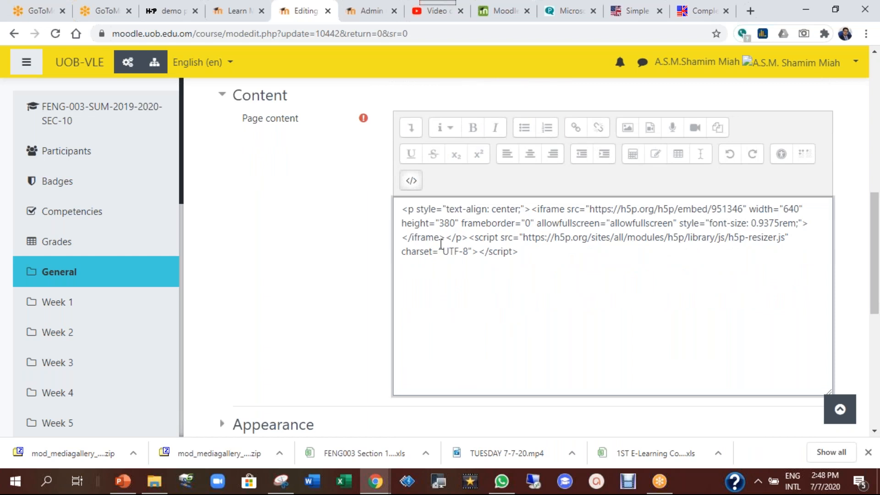
pyautogui.moveTo(404, 213); pyautogui.dragTo(588, 267)
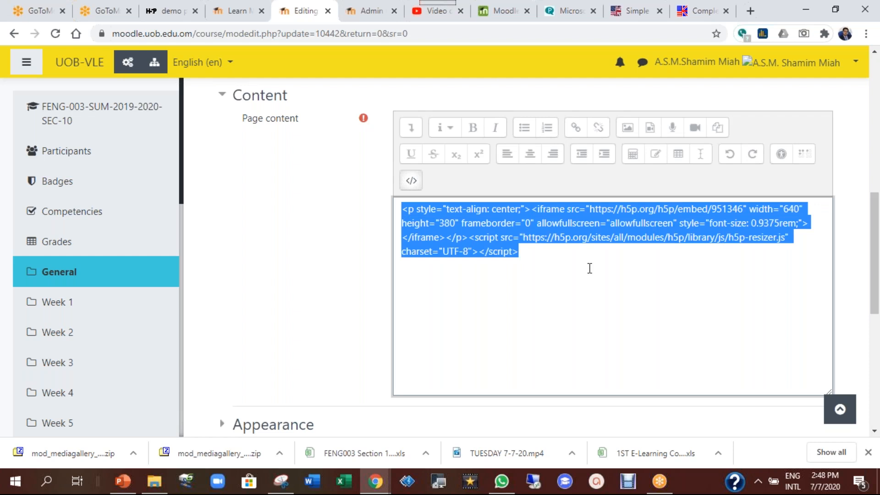
pyautogui.press('Delete')
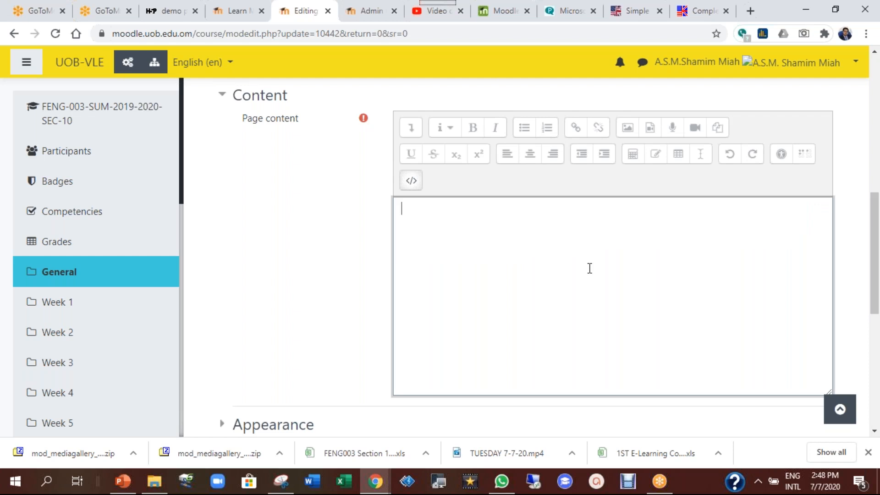
# Paste the Simple Present Tense (951379) H5P embed code and save and display
pyautogui.rightClick(429, 218)
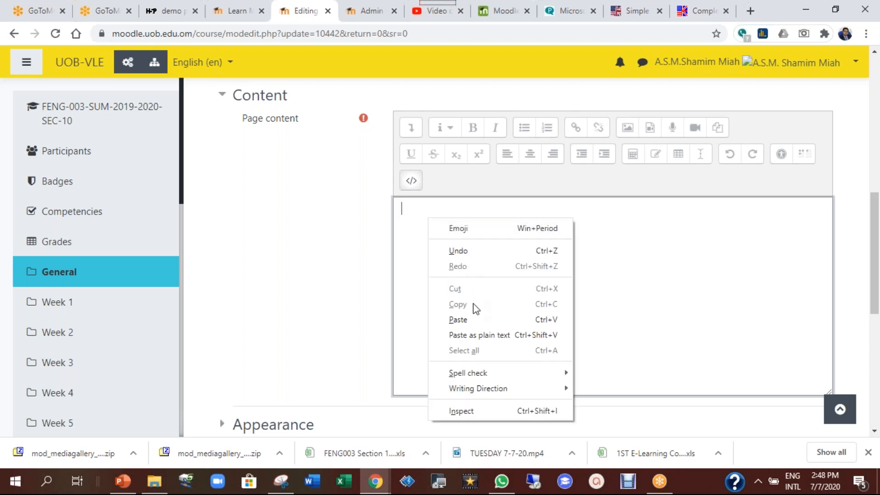
pyautogui.click(474, 316)
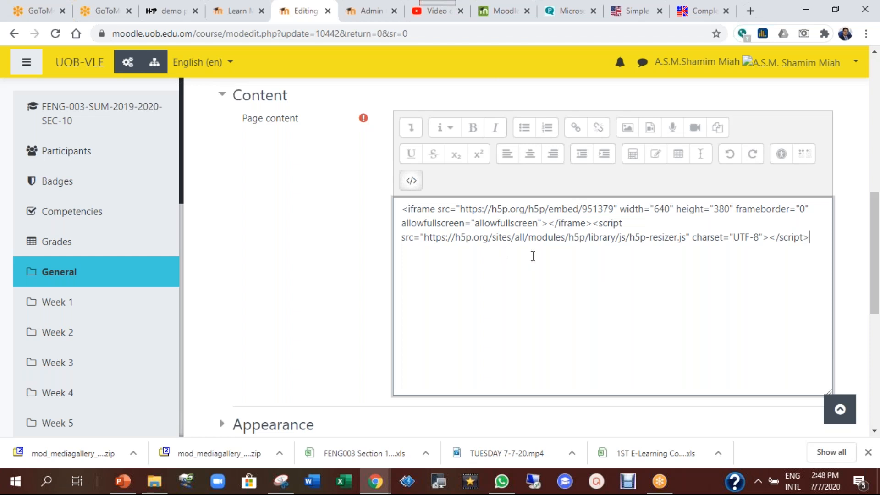
pyautogui.click(409, 184)
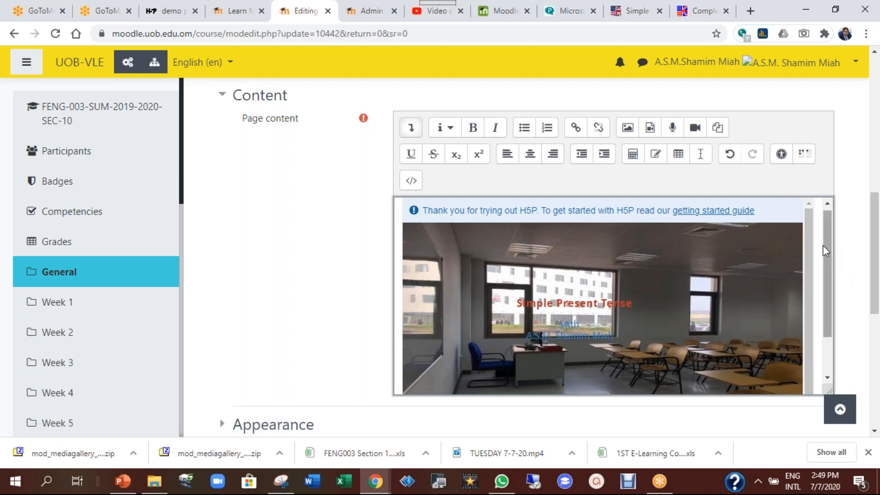
pyautogui.moveTo(828, 264); pyautogui.dragTo(835, 307)
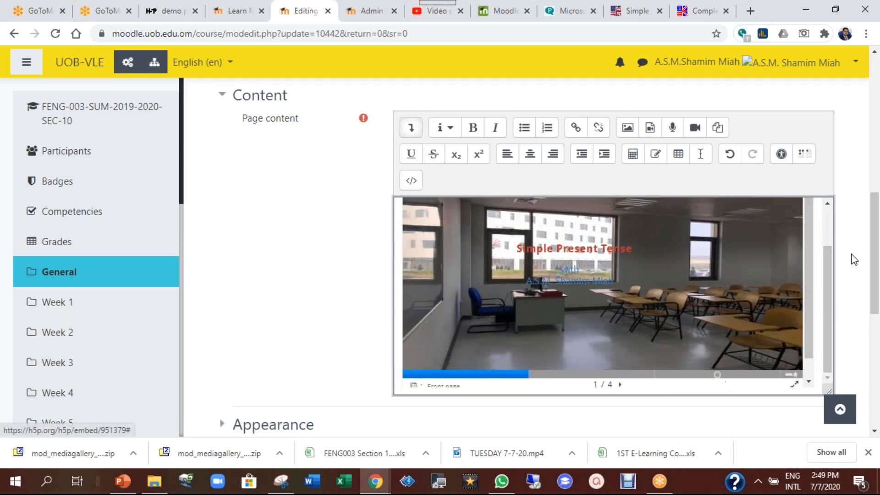
pyautogui.scroll(-7, 877, 261)
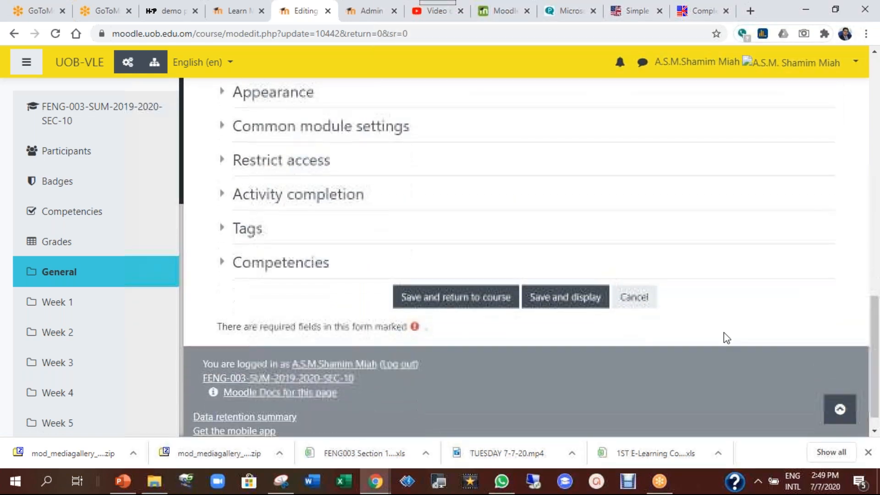
pyautogui.click(564, 299)
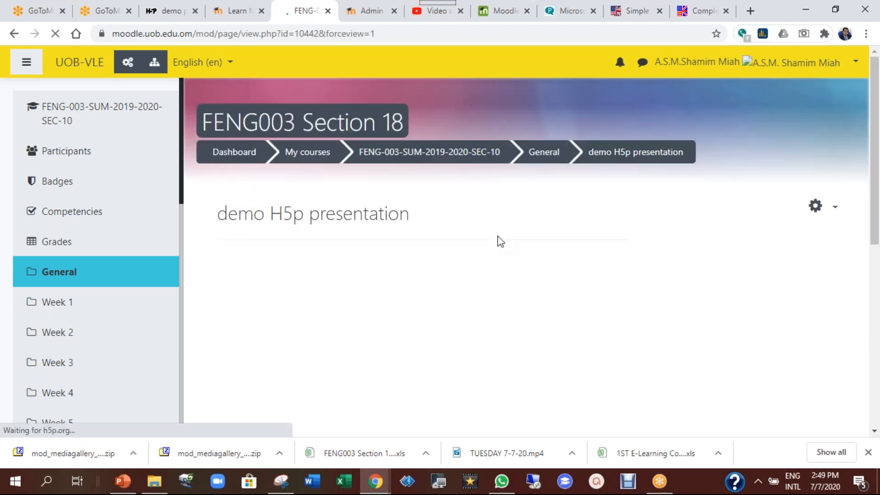
# Go to slides 2 and 3, answer 'habits', check it, and view the 1/1 Summary slide
pyautogui.scroll(-4, 693, 277)
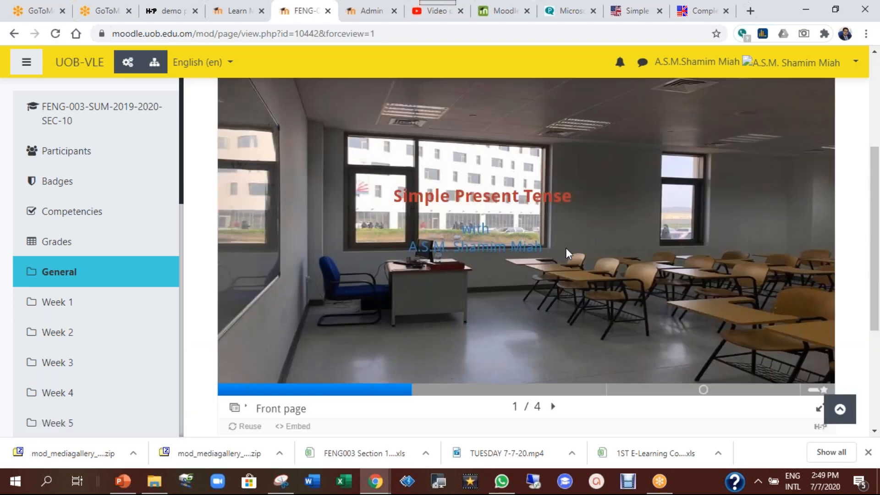
pyautogui.click(507, 389)
pyautogui.click(642, 390)
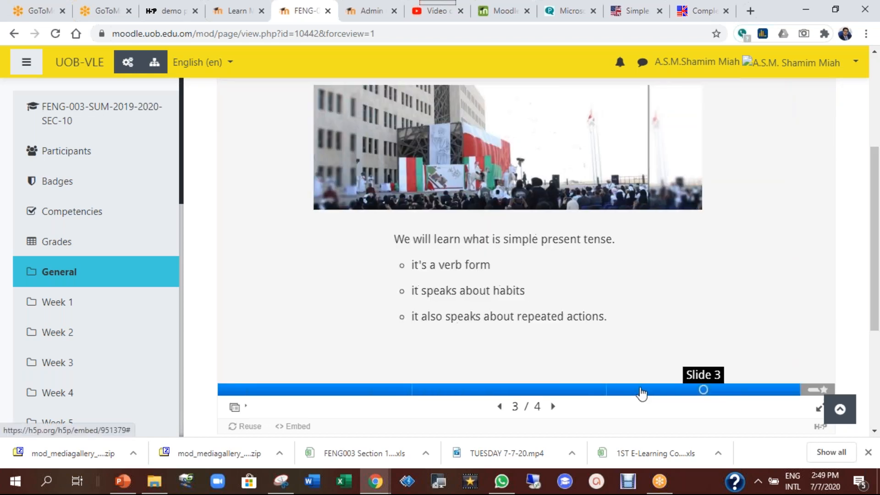
pyautogui.click(357, 211)
pyautogui.click(344, 243)
pyautogui.click(579, 278)
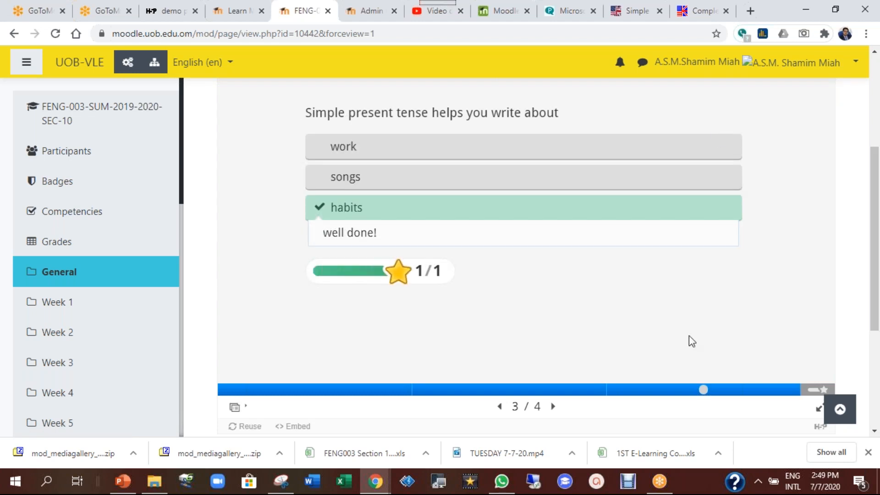
pyautogui.click(823, 389)
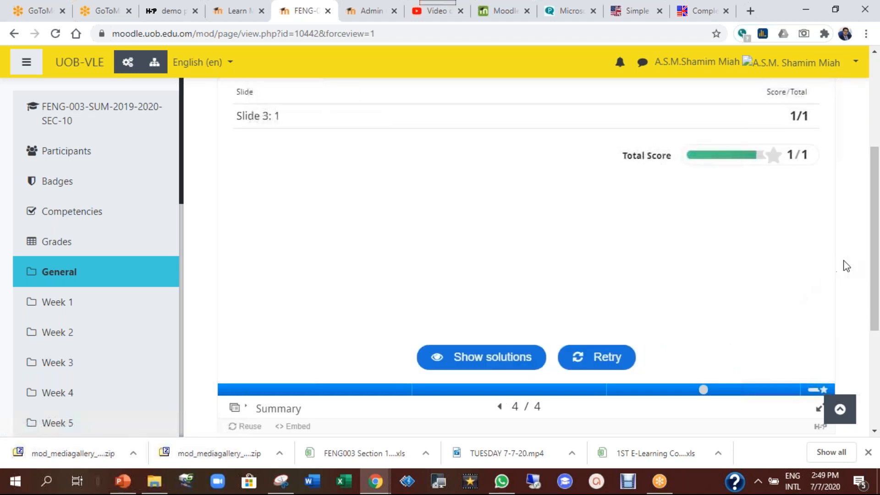
pyautogui.moveTo(873, 275); pyautogui.dragTo(876, 309)
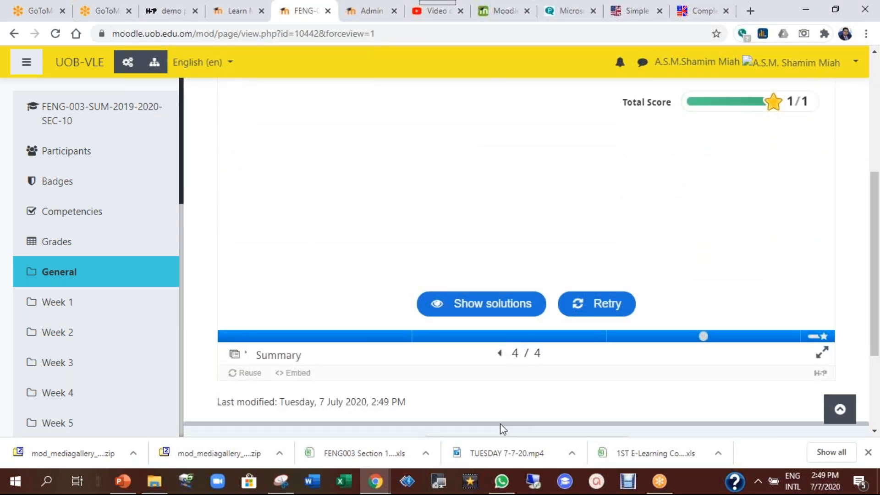
pyautogui.scroll(-1, 526, 371)
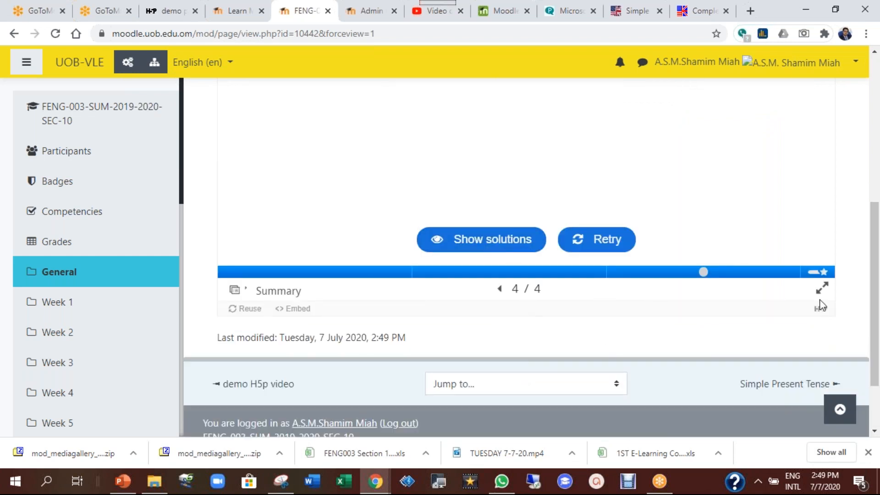
pyautogui.moveTo(875, 324); pyautogui.dragTo(873, 176)
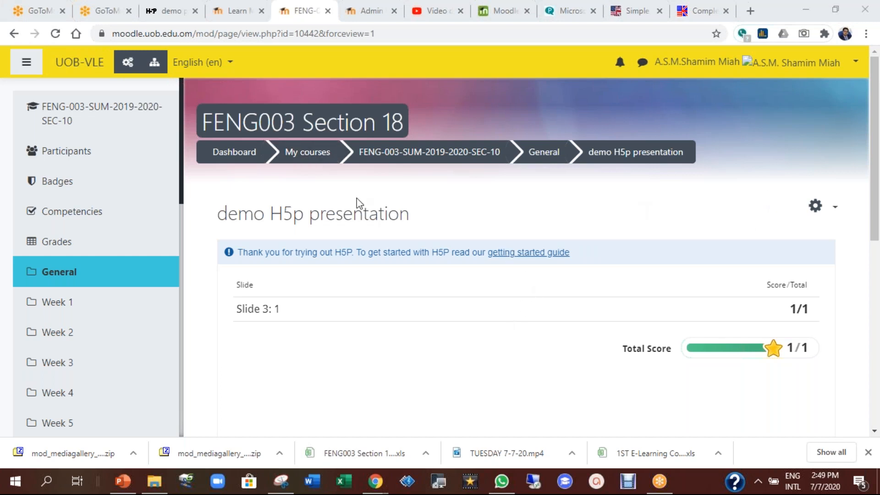
# Return to the FENG-003 course page via the General breadcrumb and browse the Week 1 activities
pyautogui.click(478, 196)
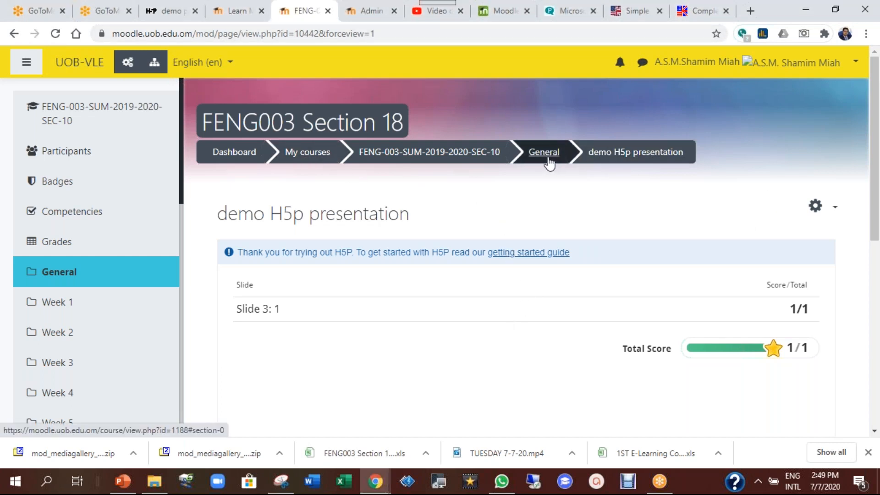
pyautogui.click(497, 157)
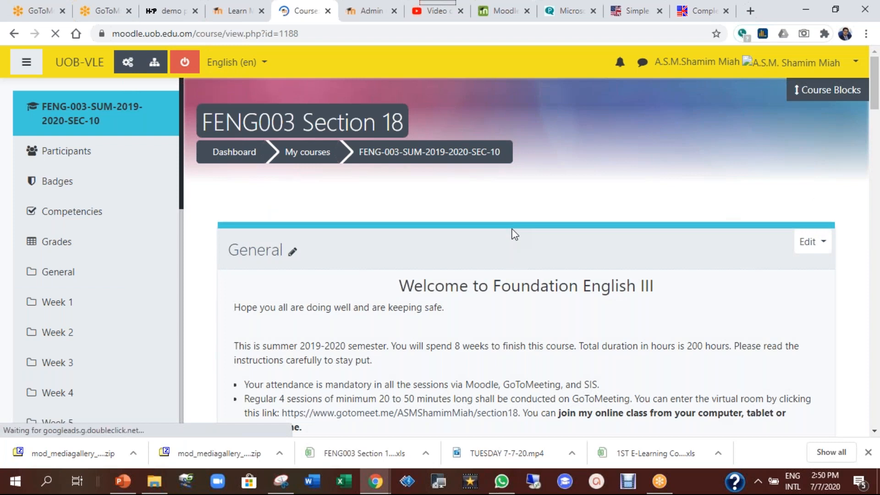
pyautogui.scroll(-10, 514, 234)
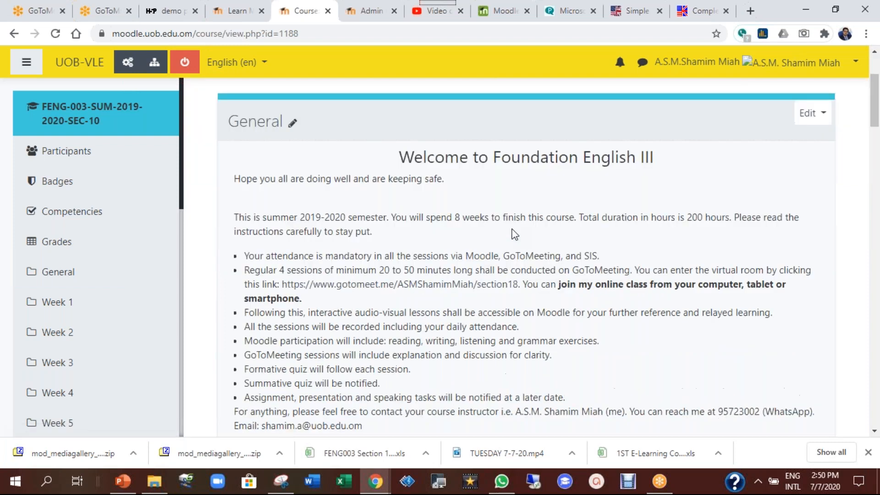
pyautogui.scroll(-4, 515, 235)
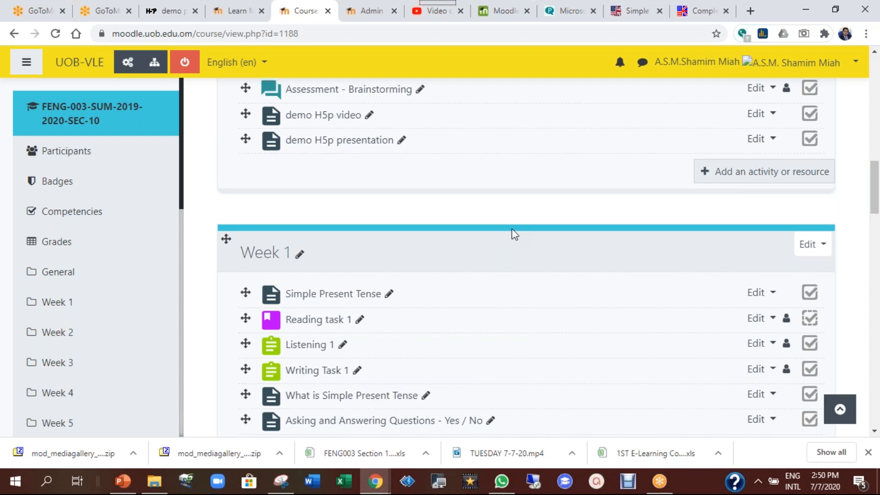
pyautogui.scroll(-7, 515, 234)
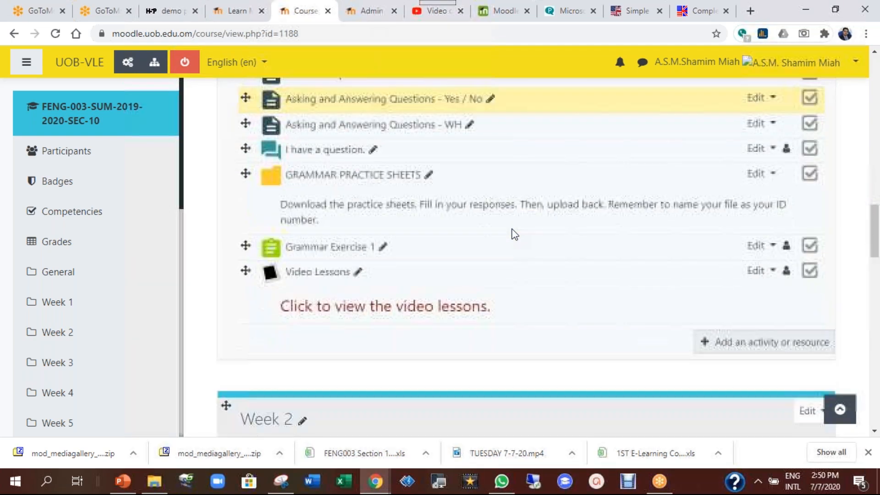
pyautogui.scroll(3, 515, 234)
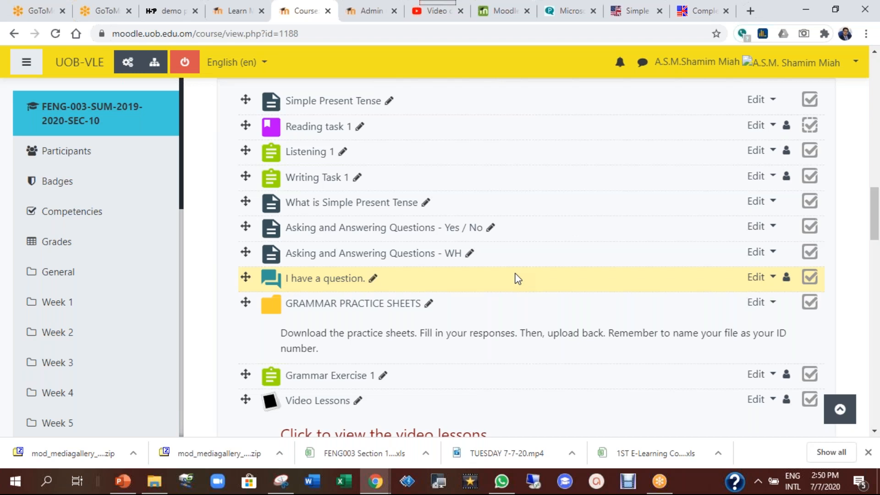
pyautogui.scroll(-1, 518, 278)
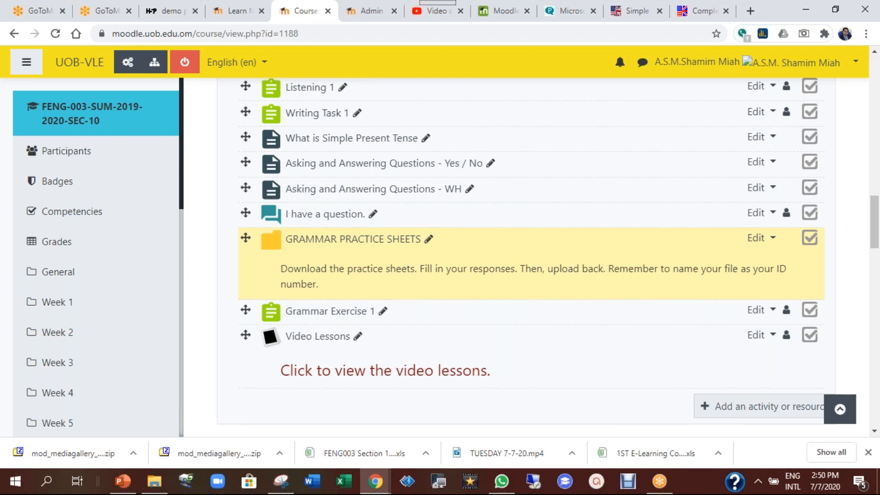
pyautogui.scroll(4, 534, 329)
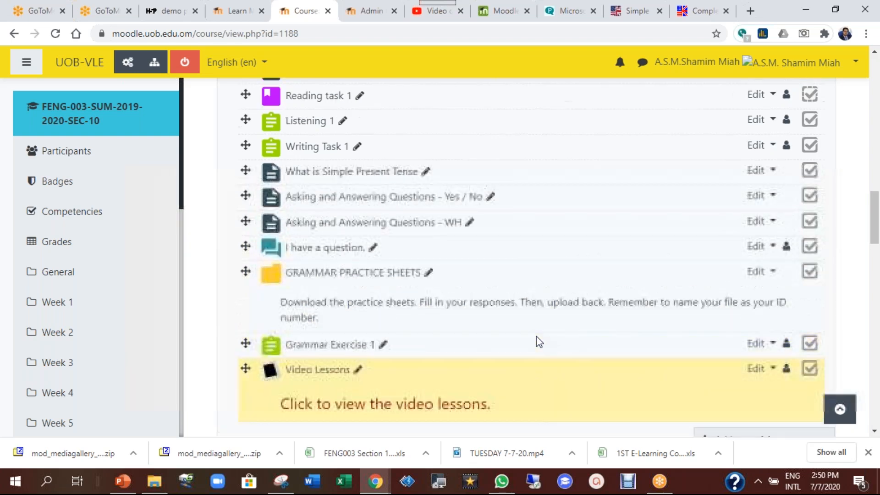
pyautogui.scroll(-4, 539, 341)
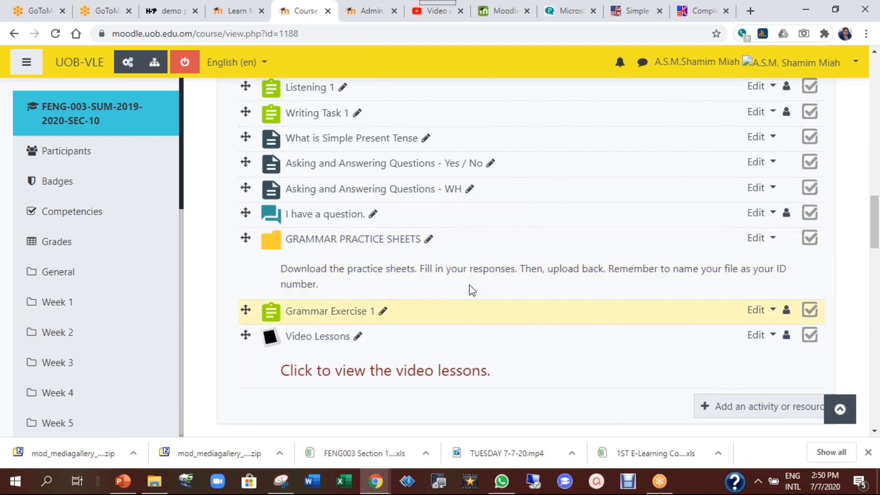
pyautogui.scroll(-2, 505, 331)
pyautogui.scroll(7, 505, 332)
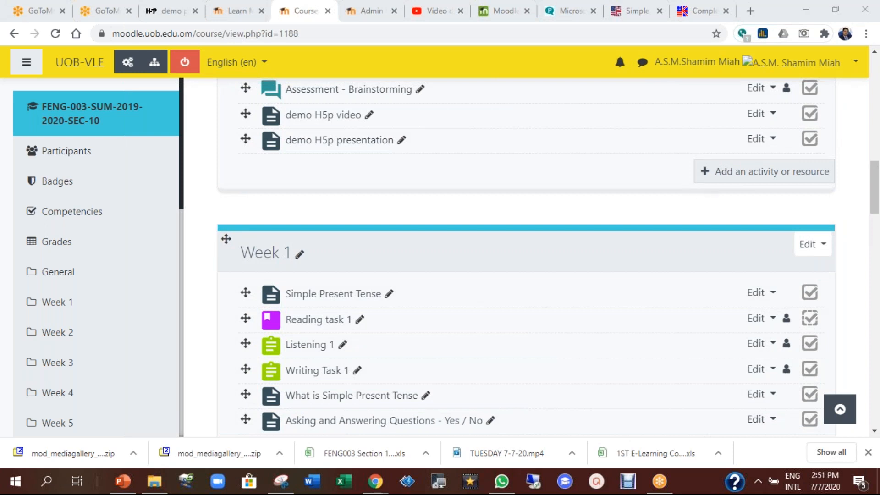
# Choose Interactive Content in the activity chooser and add it to the General section
pyautogui.click(751, 177)
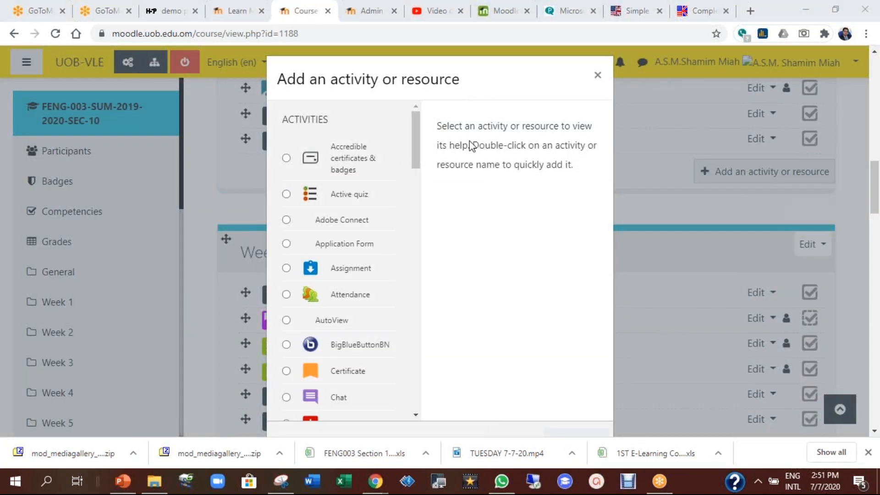
pyautogui.moveTo(418, 158); pyautogui.dragTo(405, 275)
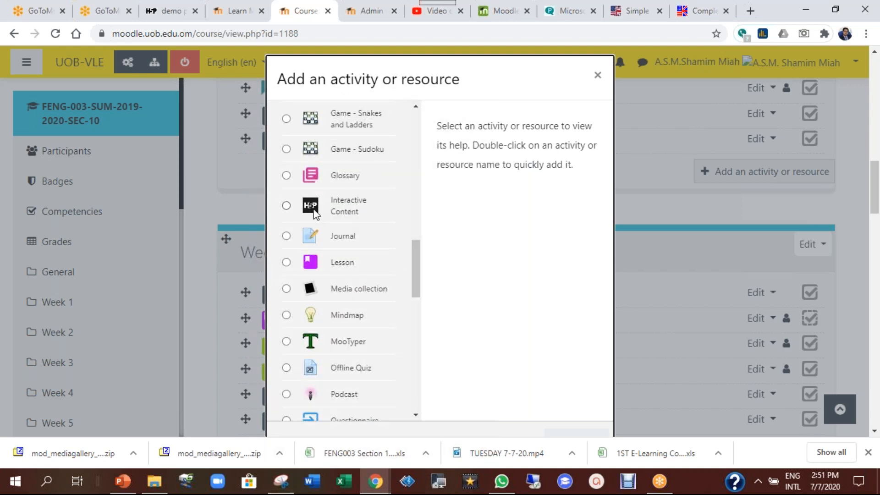
pyautogui.click(294, 207)
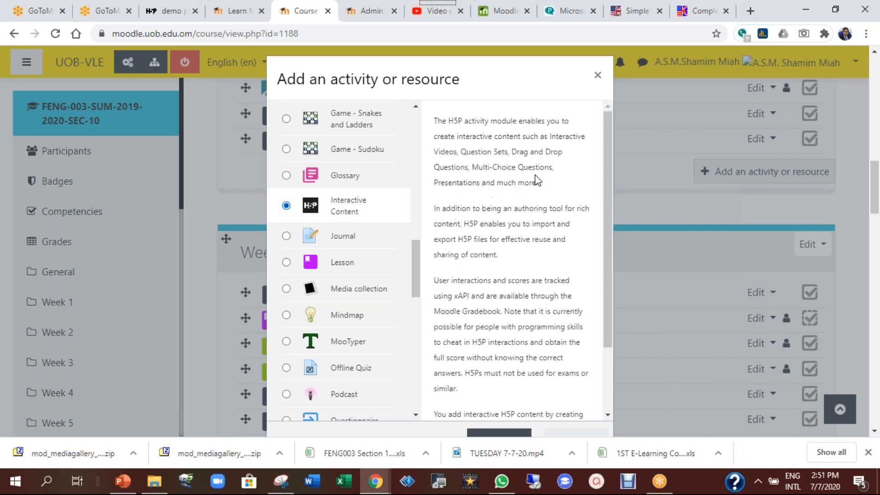
pyautogui.moveTo(607, 233); pyautogui.dragTo(612, 312)
pyautogui.scroll(-1, 538, 275)
pyautogui.scroll(-2, 538, 276)
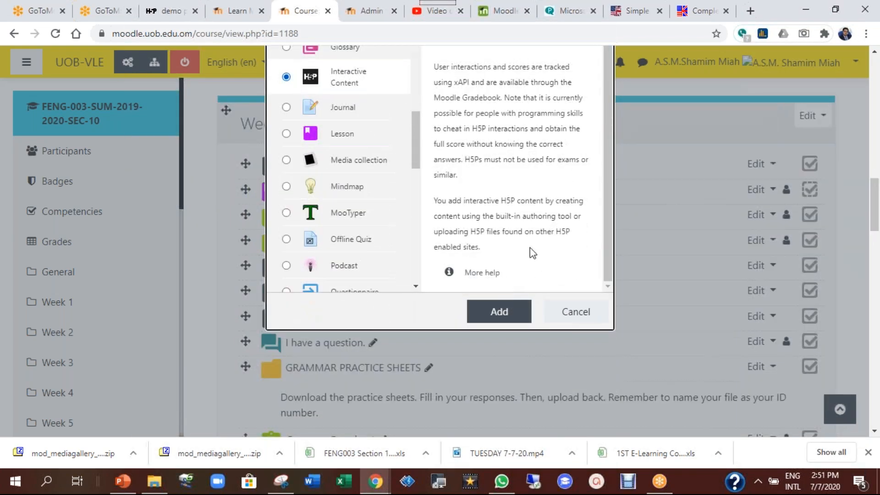
pyautogui.click(497, 312)
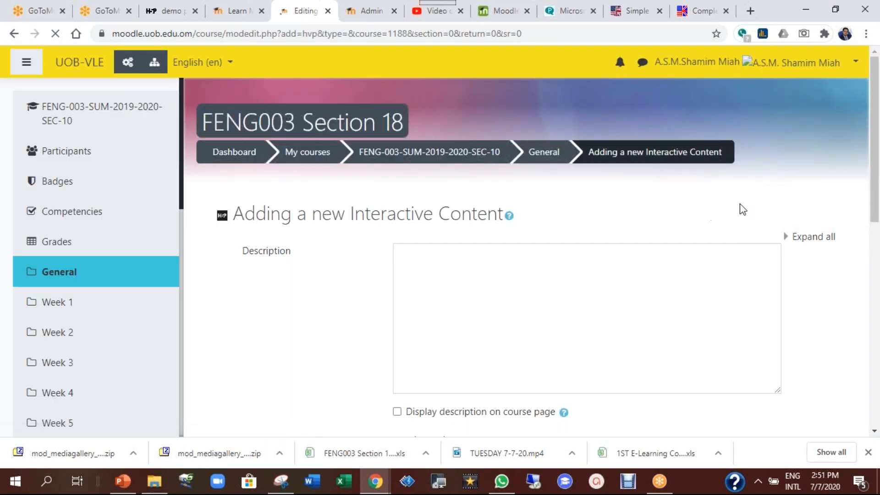
# Switch to the h5p.org demo powerpoint tab and close its Embed popup
pyautogui.moveTo(875, 128); pyautogui.dragTo(876, 259)
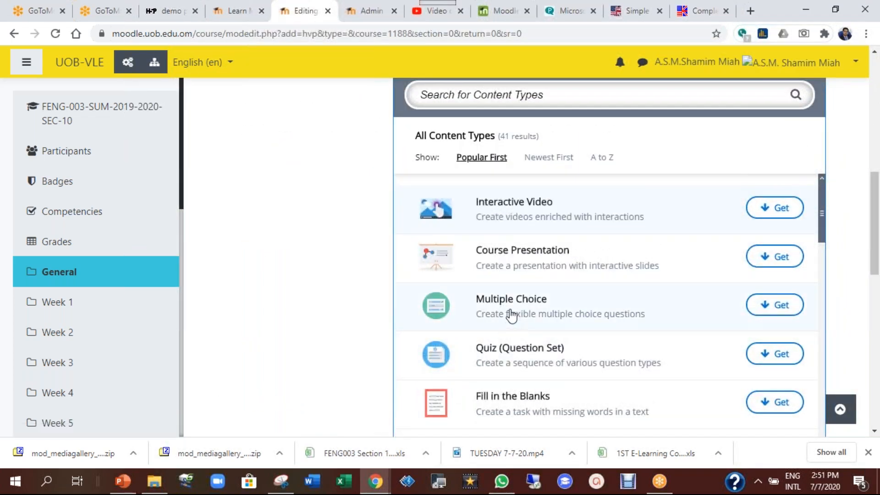
pyautogui.moveTo(872, 238); pyautogui.dragTo(877, 276)
pyautogui.scroll(10, 876, 250)
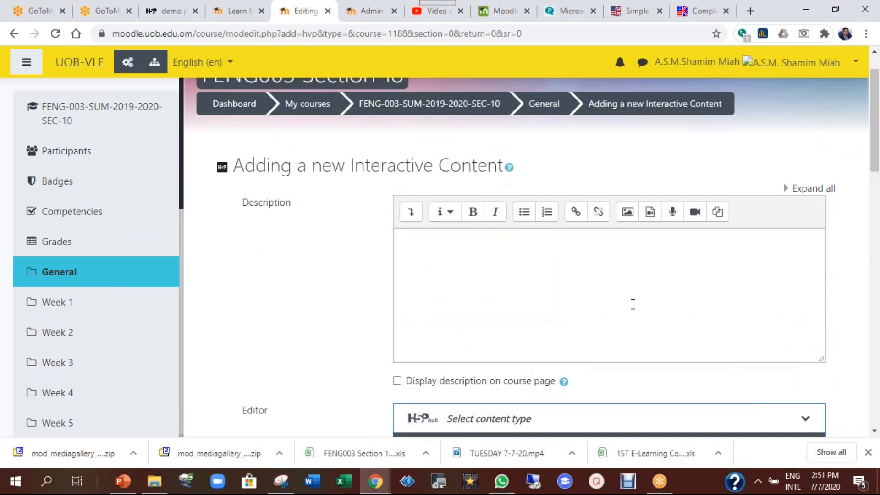
pyautogui.scroll(-5, 877, 132)
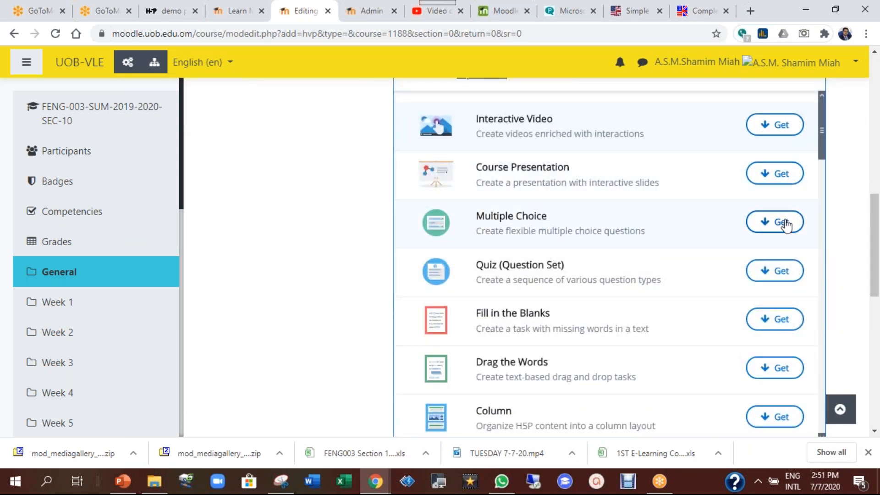
pyautogui.click(162, 13)
pyautogui.click(549, 99)
pyautogui.scroll(10, 413, 165)
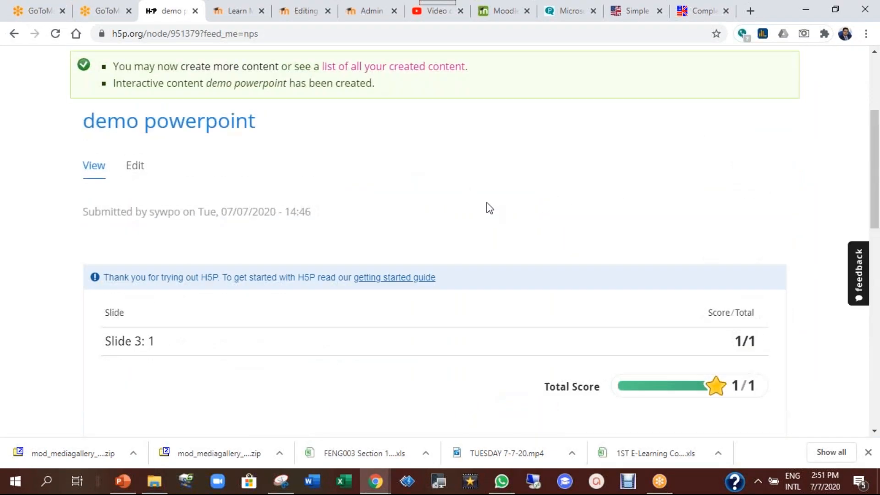
# Browse the h5p.org account's Create Interactive content types, then switch to the Moodle Admin tab
pyautogui.scroll(1, 637, 283)
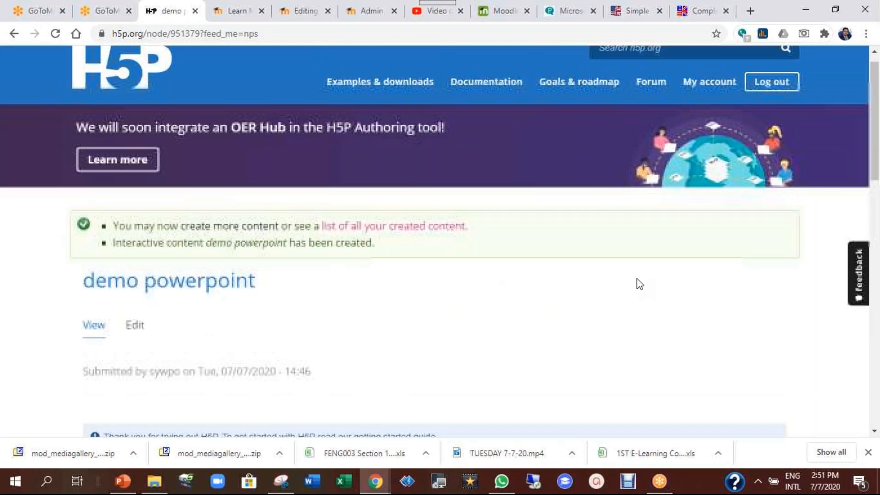
pyautogui.click(712, 105)
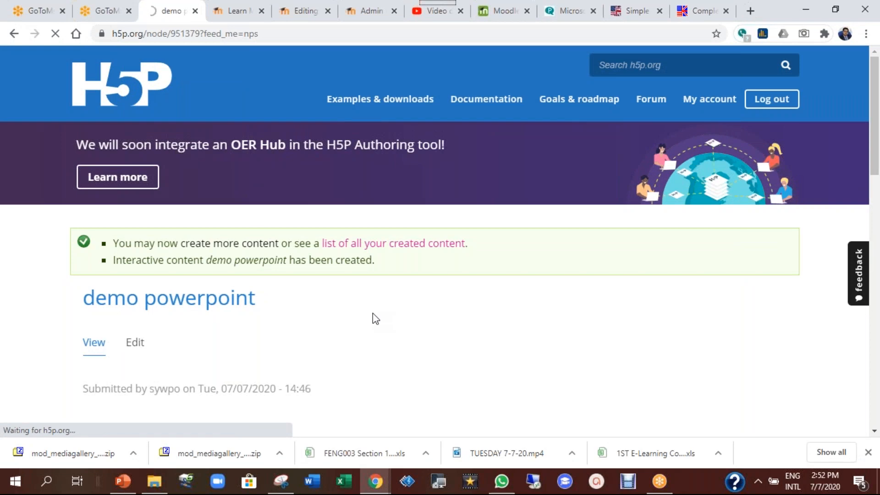
pyautogui.scroll(-3, 373, 316)
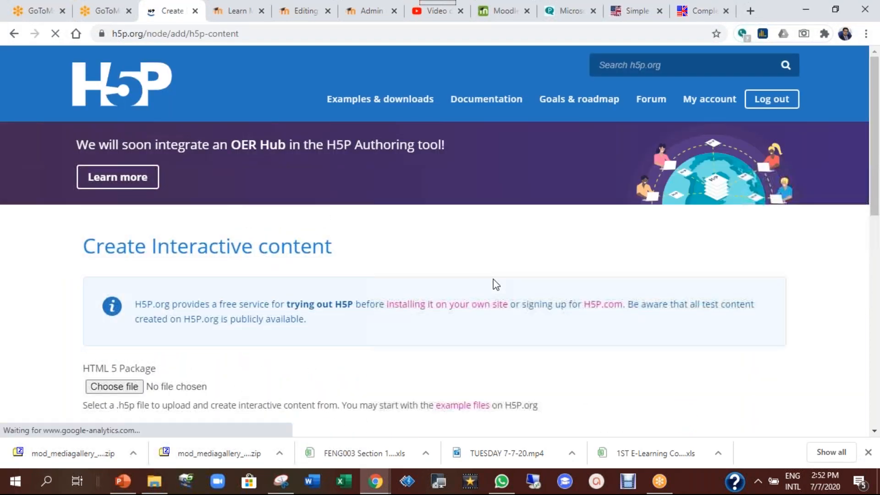
pyautogui.scroll(-10, 496, 284)
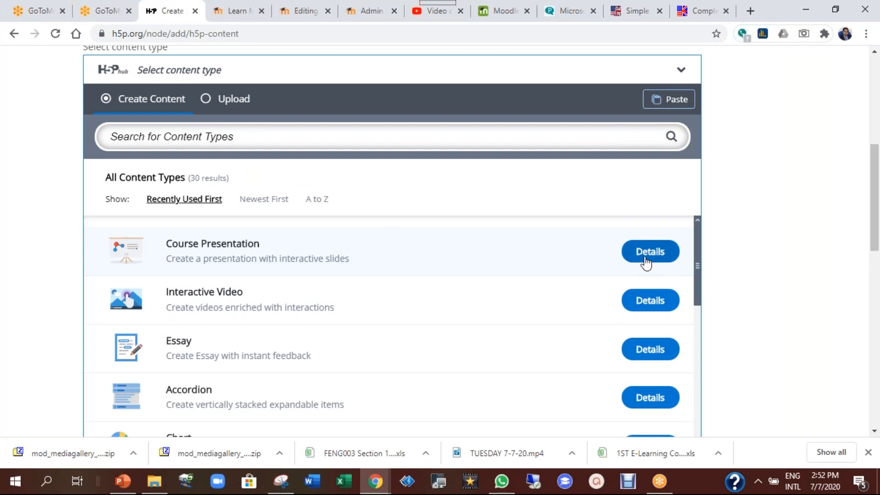
pyautogui.click(351, 12)
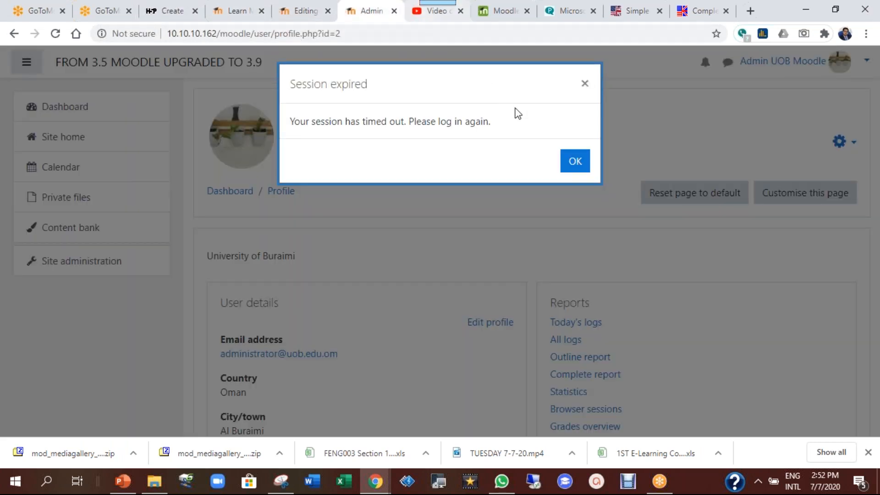
# Back in the Moodle form, install the Interactive Video content type, adding 55 H5P libraries
pyautogui.click(433, 13)
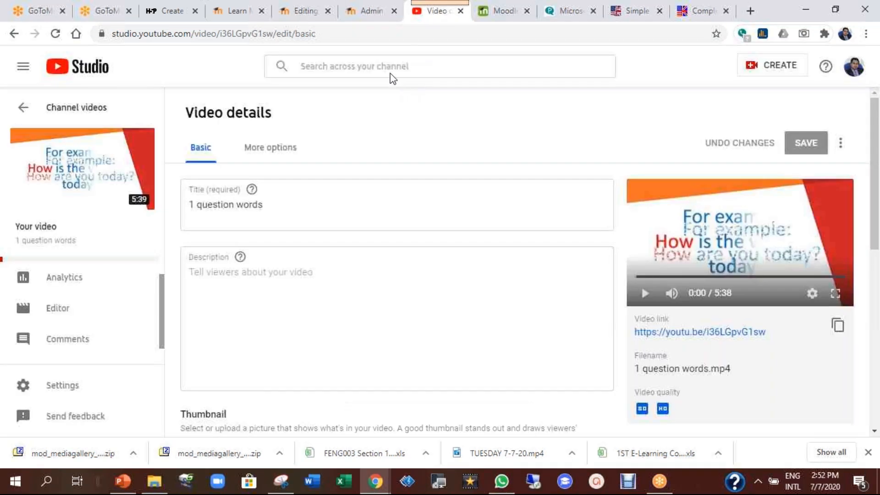
pyautogui.click(305, 13)
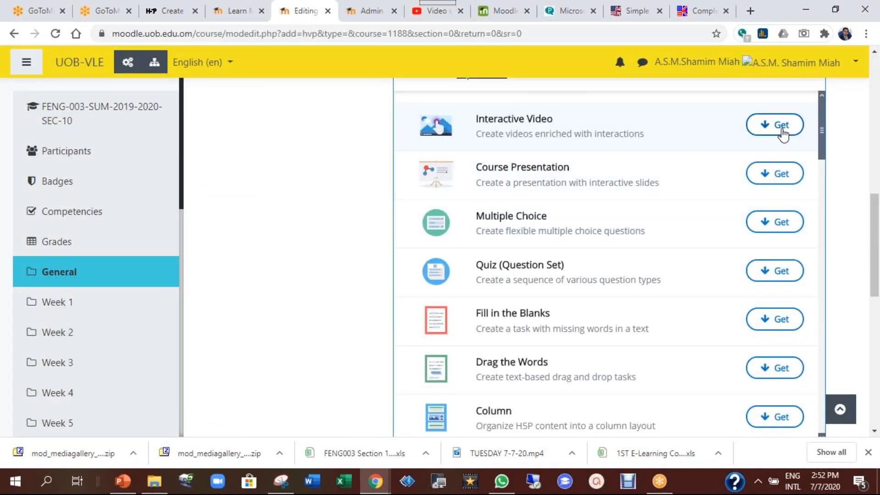
pyautogui.click(778, 133)
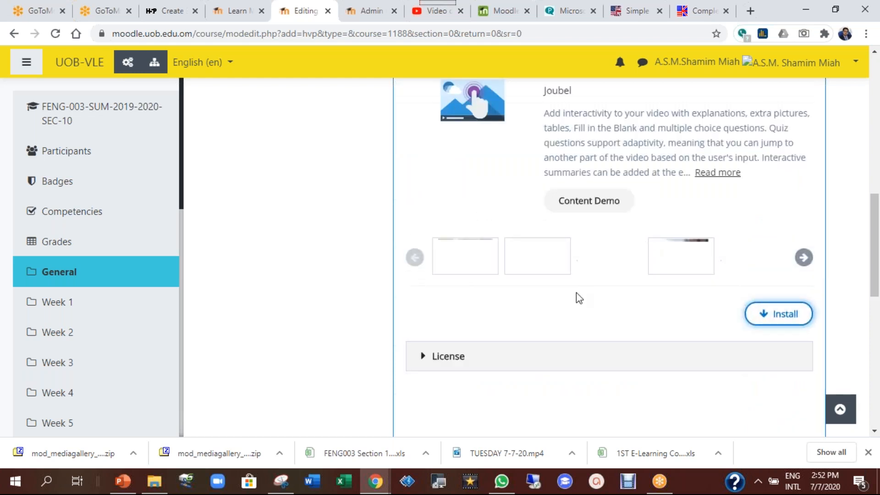
pyautogui.scroll(1, 642, 239)
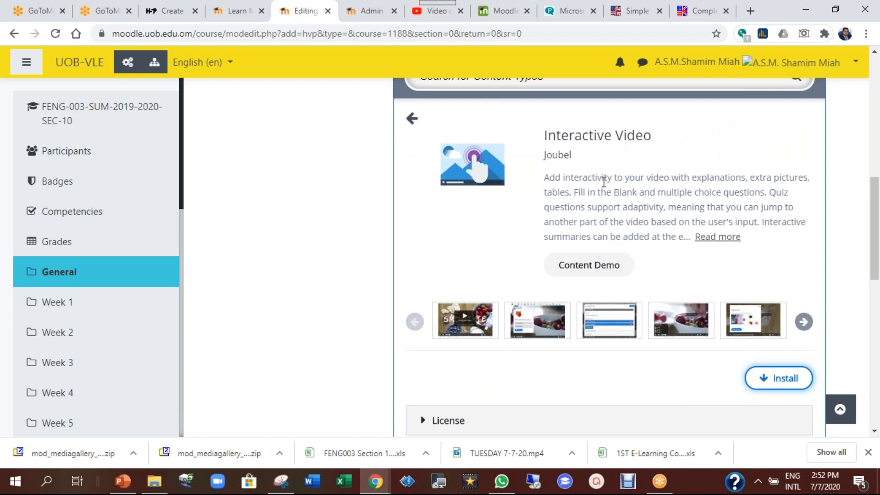
pyautogui.click(780, 383)
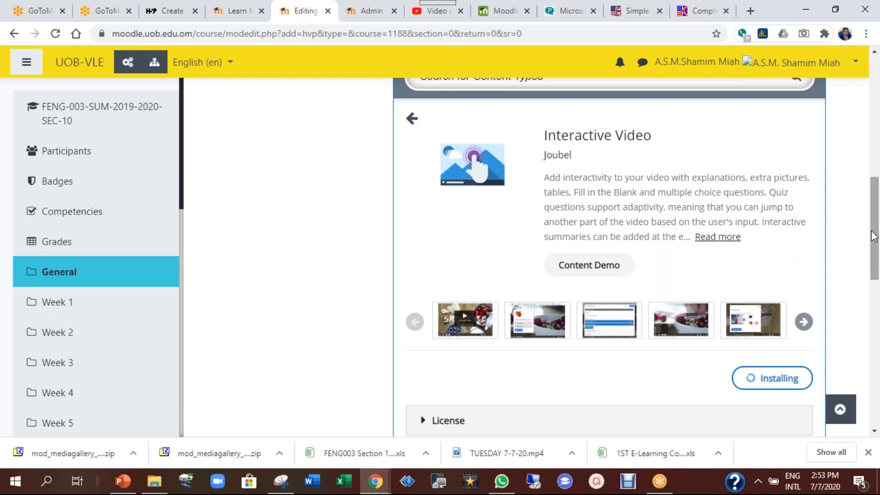
pyautogui.moveTo(873, 236); pyautogui.dragTo(878, 270)
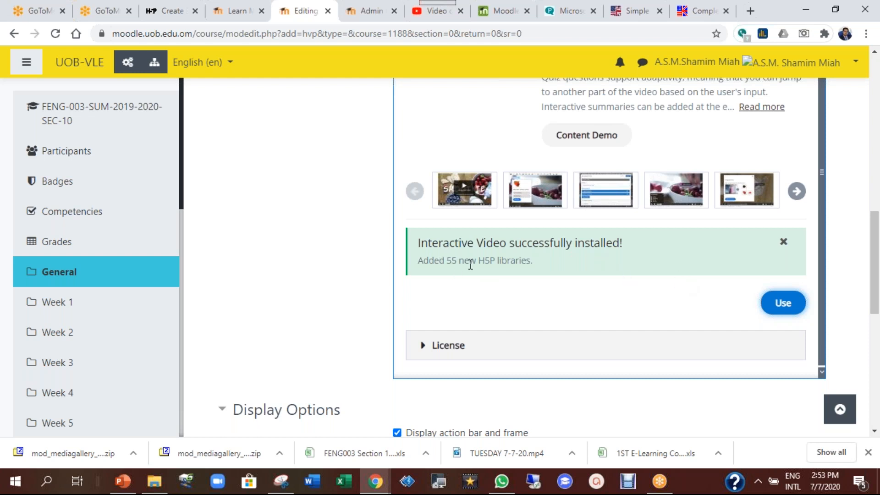
# Use Interactive Video for the activity and dismiss the editor's introductory tour
pyautogui.click(779, 306)
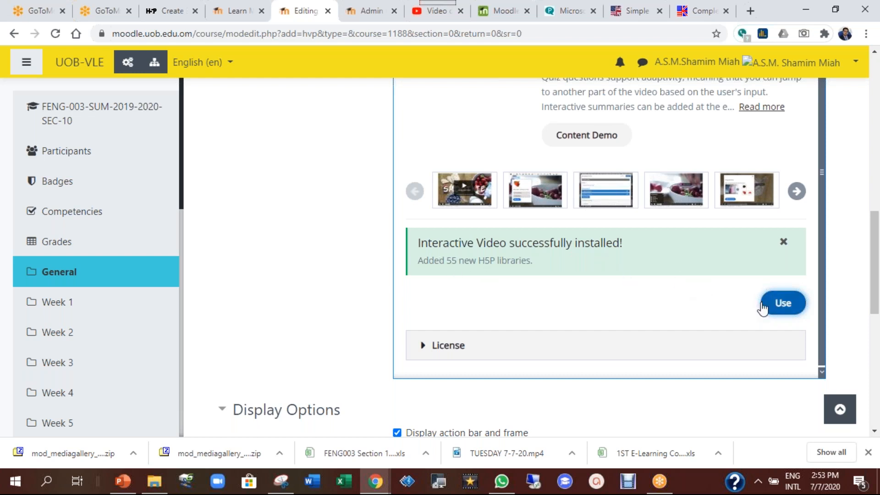
pyautogui.scroll(4, 670, 307)
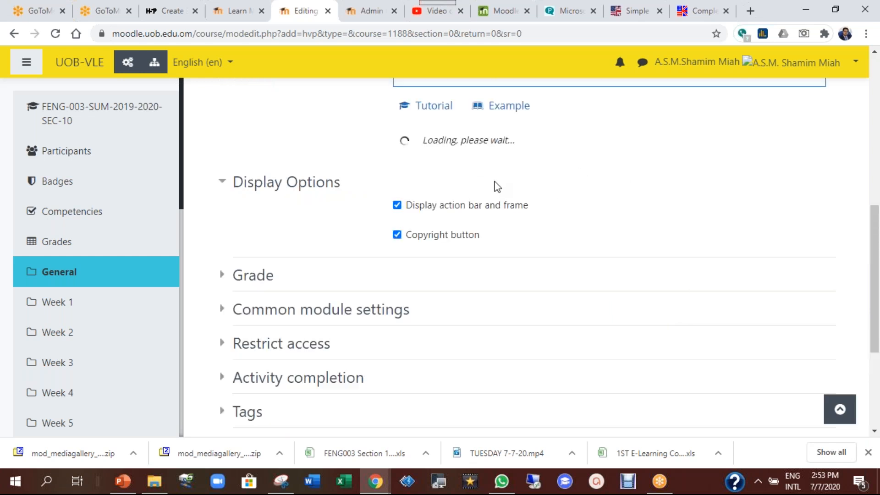
pyautogui.scroll(3, 613, 256)
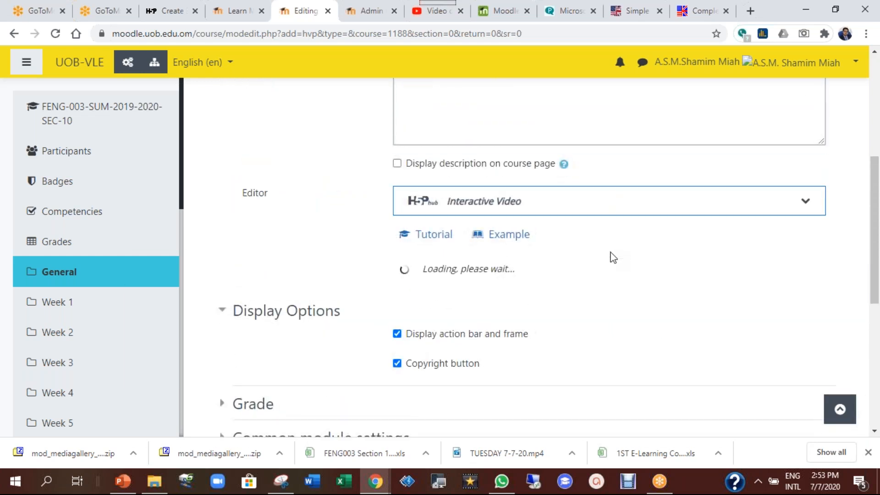
pyautogui.moveTo(876, 189); pyautogui.dragTo(877, 261)
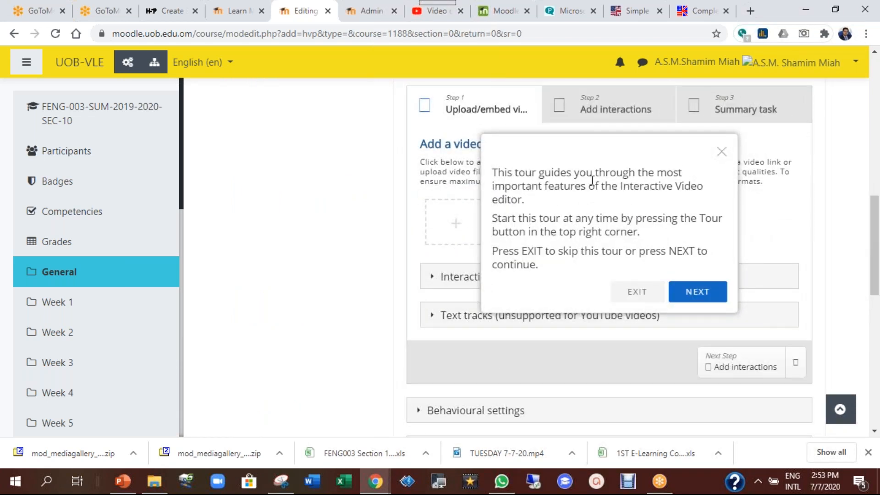
pyautogui.click(721, 153)
# Place the cursor in the Description box and scroll through the upload, interactions and summary steps
pyautogui.scroll(3, 498, 133)
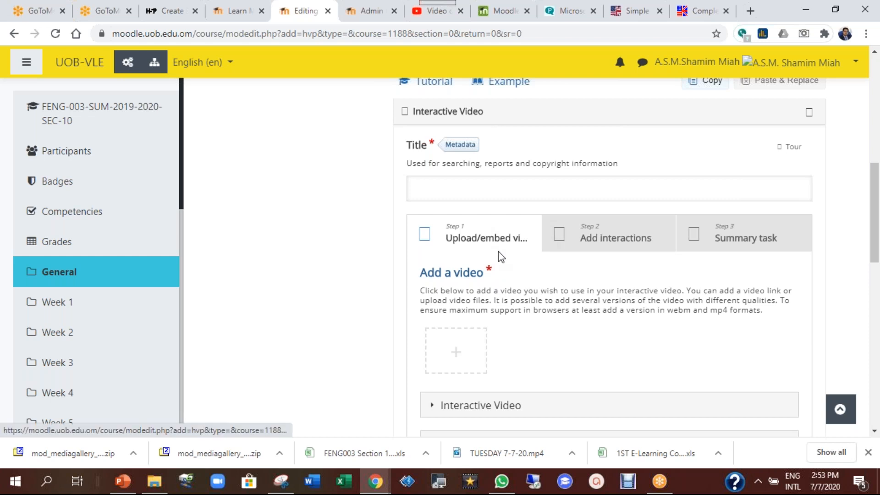
pyautogui.scroll(-3, 563, 294)
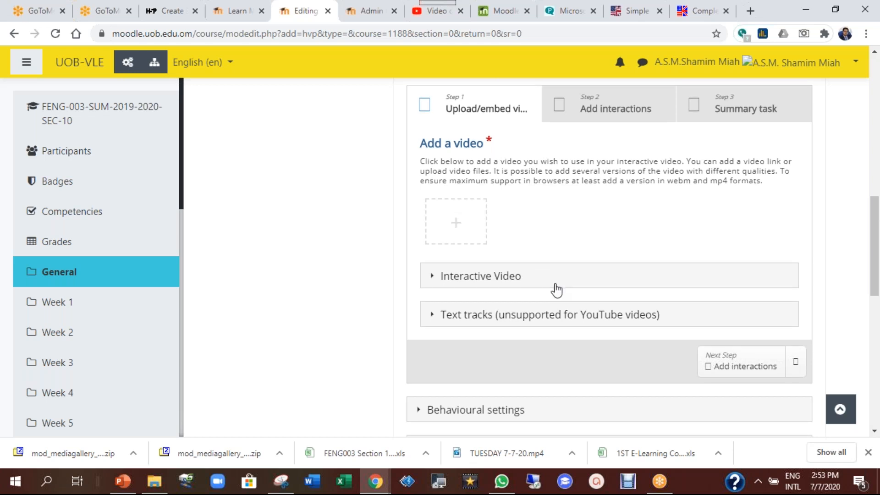
pyautogui.scroll(-3, 556, 289)
pyautogui.scroll(12, 556, 289)
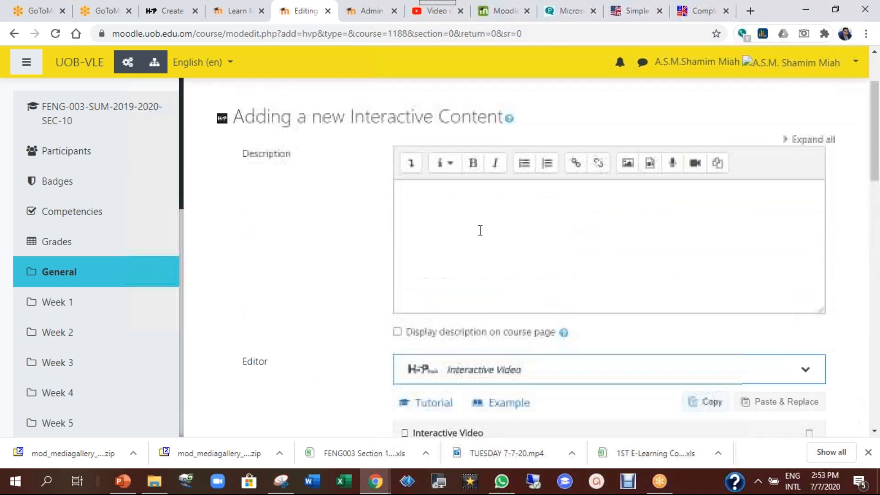
pyautogui.click(455, 211)
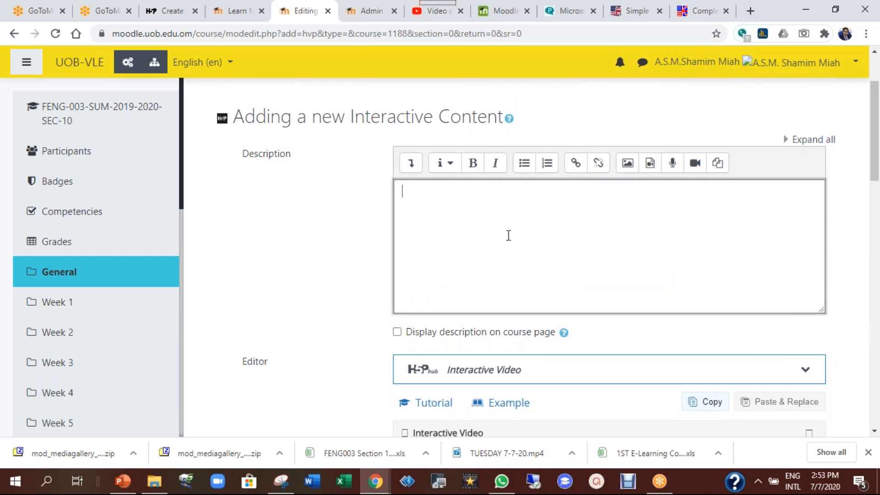
pyautogui.scroll(-4, 509, 235)
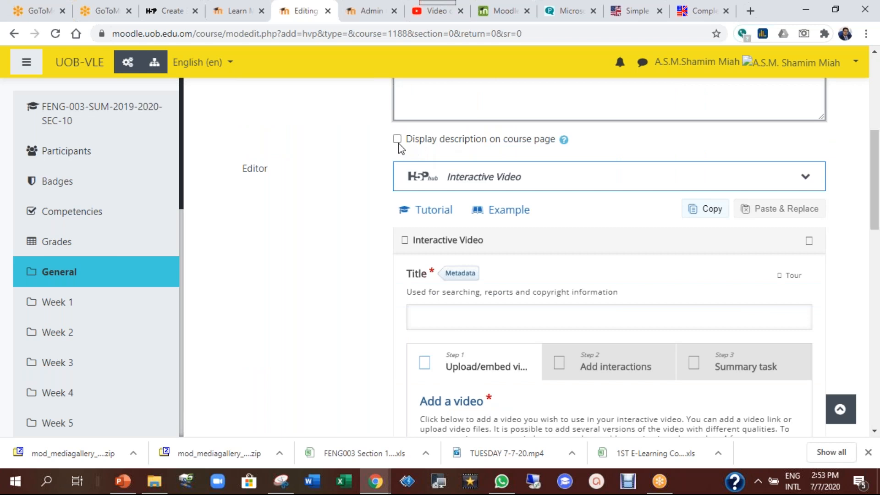
pyautogui.scroll(-3, 517, 303)
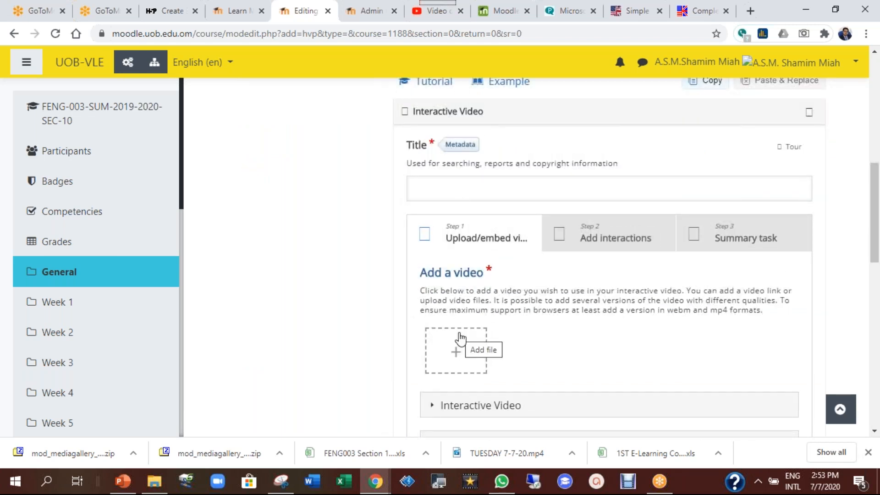
pyautogui.scroll(-8, 636, 303)
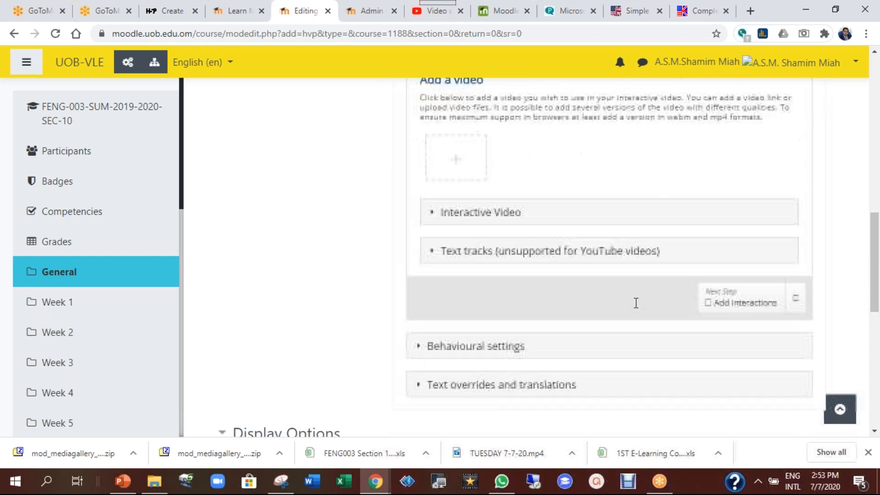
pyautogui.scroll(-3, 291, 194)
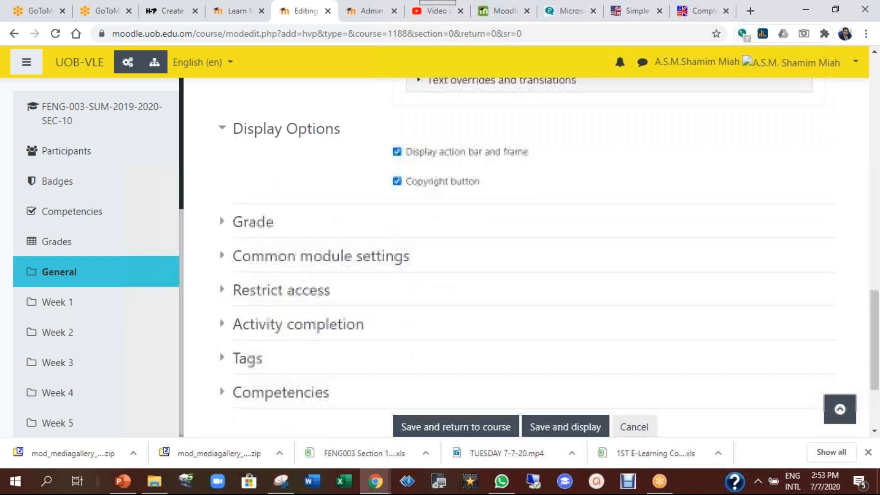
pyautogui.click(247, 210)
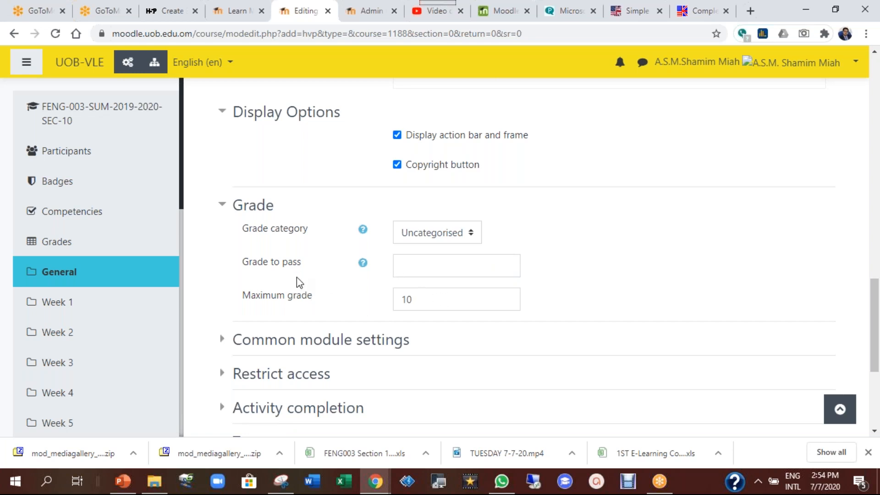
pyautogui.click(224, 209)
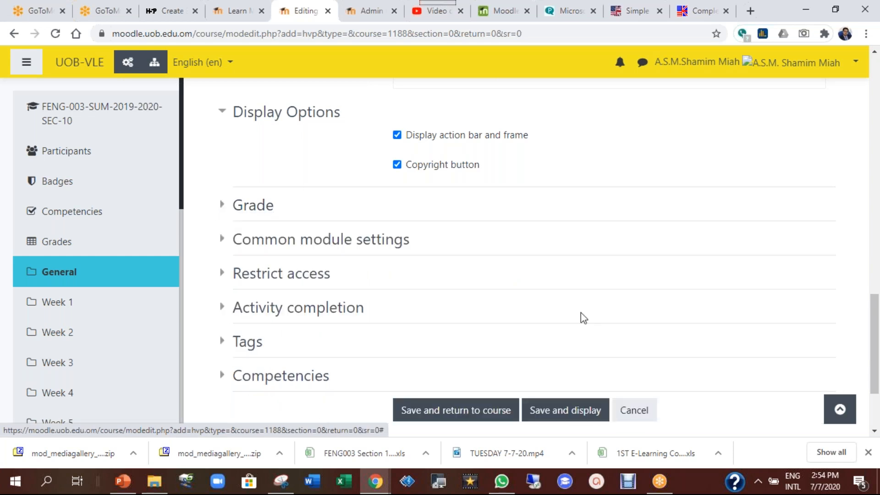
pyautogui.scroll(-2, 450, 193)
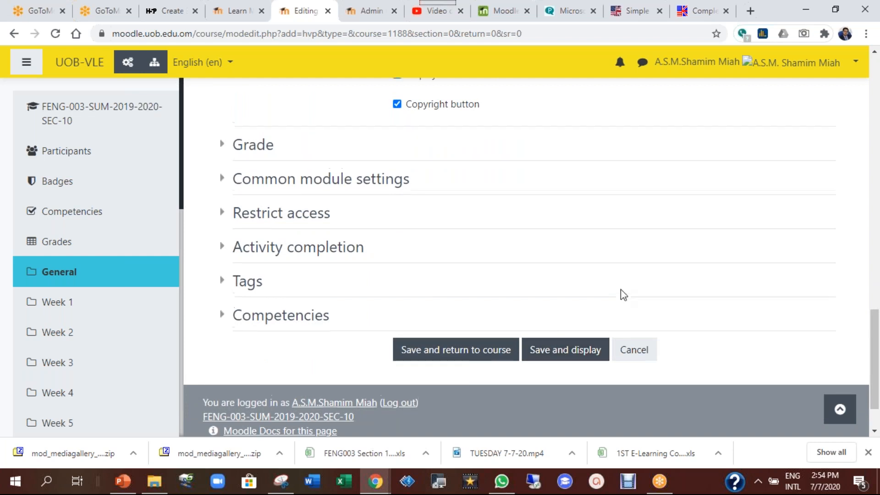
pyautogui.scroll(5, 621, 290)
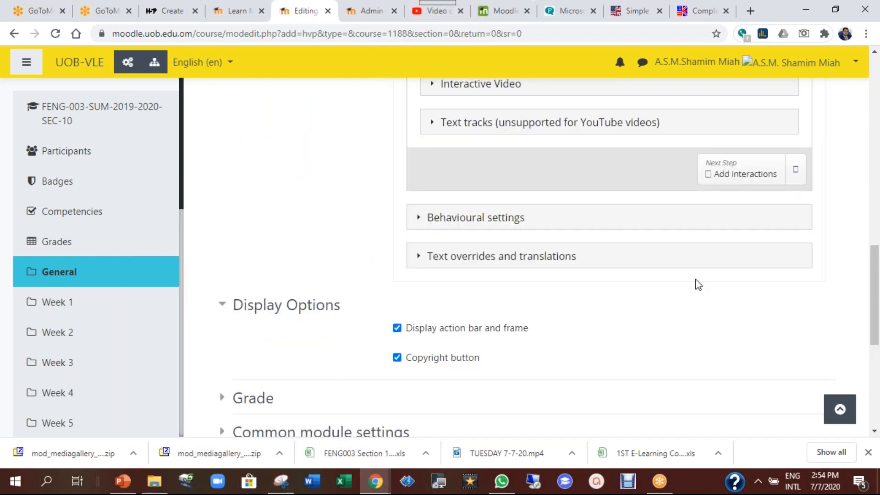
pyautogui.scroll(4, 570, 275)
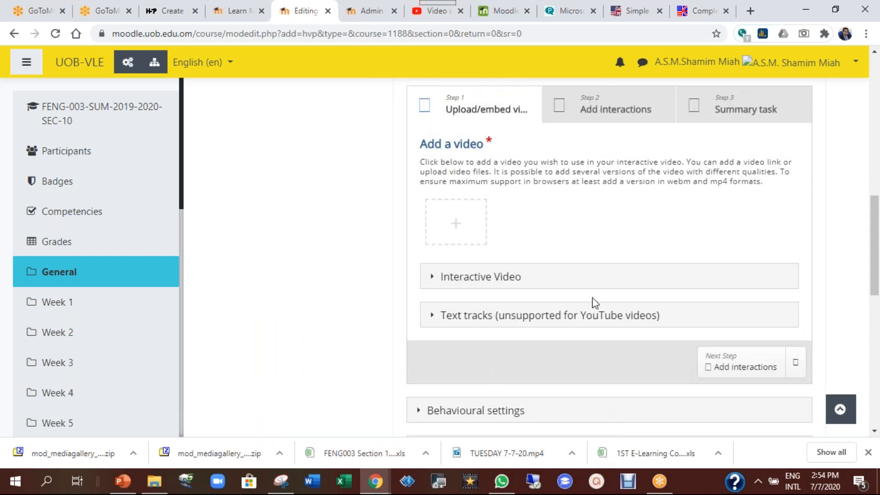
pyautogui.scroll(3, 624, 125)
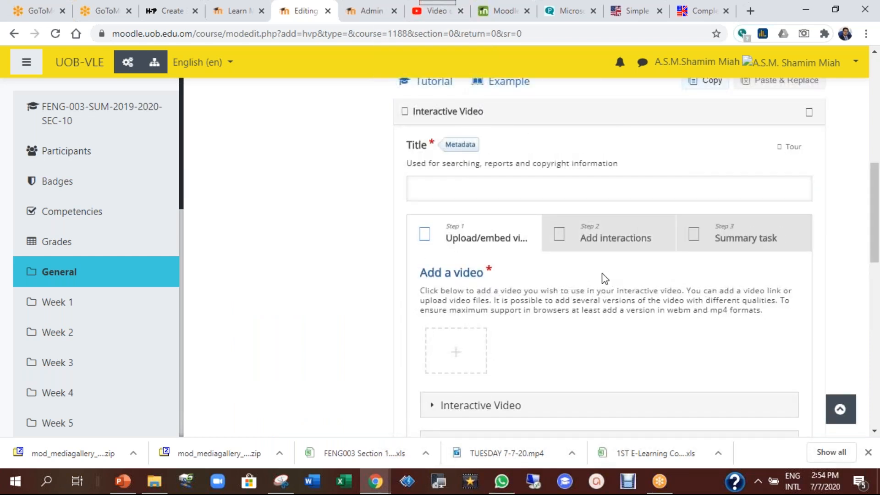
pyautogui.scroll(-15, 605, 279)
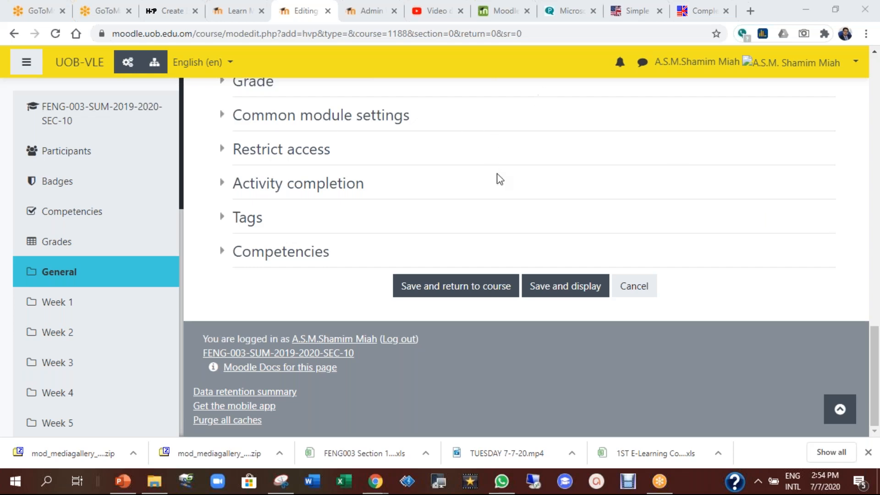
pyautogui.scroll(10, 514, 196)
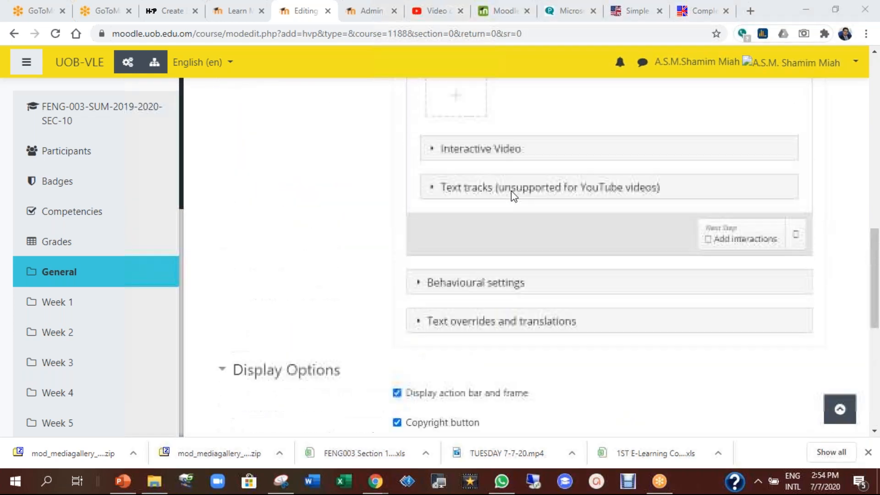
pyautogui.scroll(8, 511, 191)
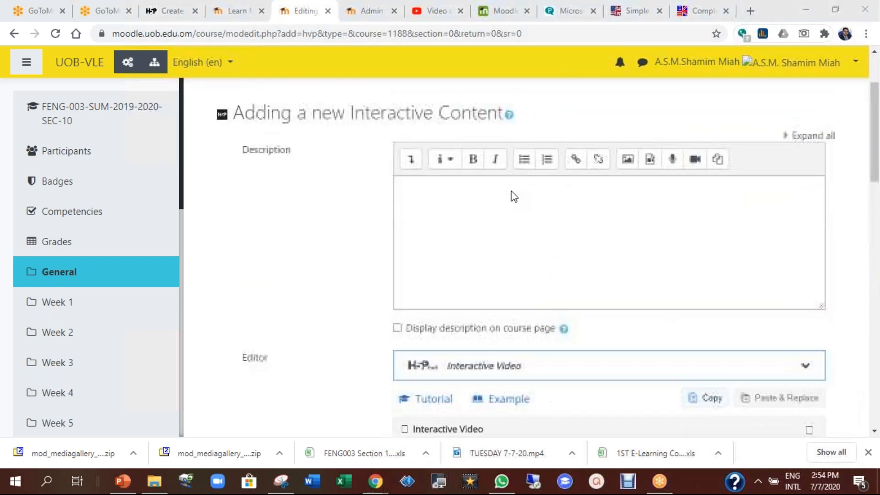
pyautogui.scroll(-15, 510, 191)
pyautogui.scroll(-5, 510, 190)
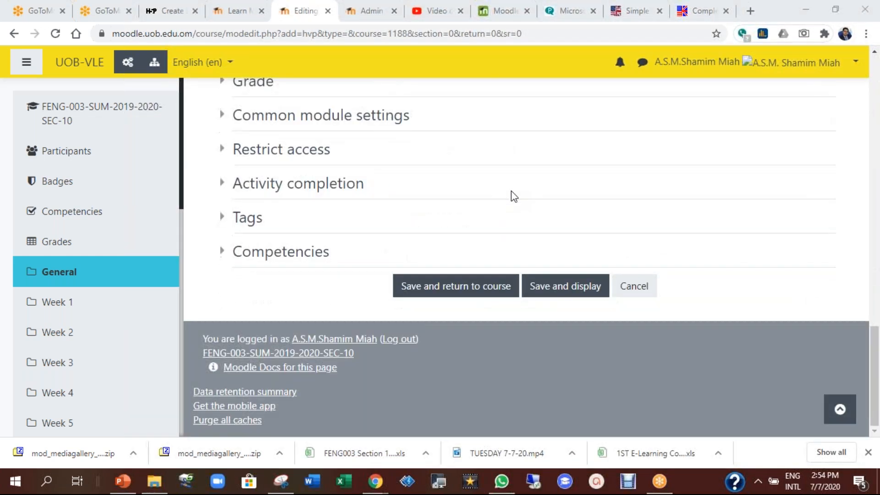
# Cancel the interactive content form and scroll the course page down to Week 1's activities
pyautogui.click(635, 286)
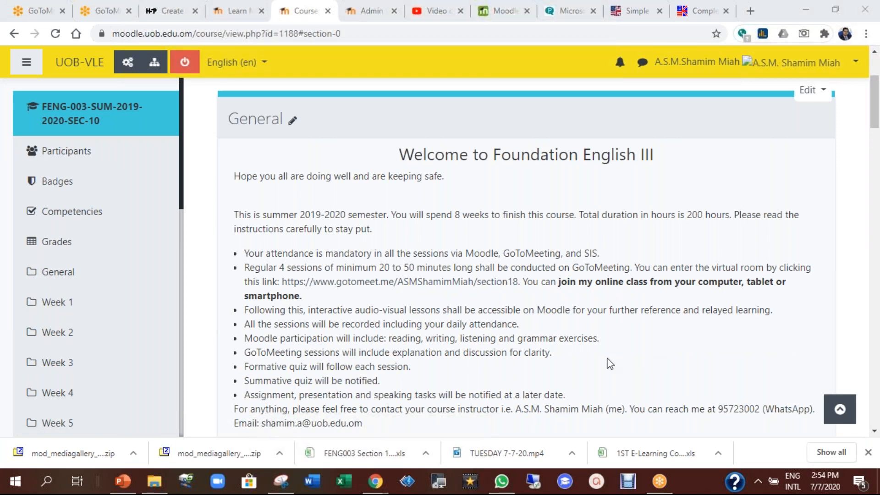
pyautogui.scroll(-8, 609, 364)
pyautogui.scroll(-3, 610, 364)
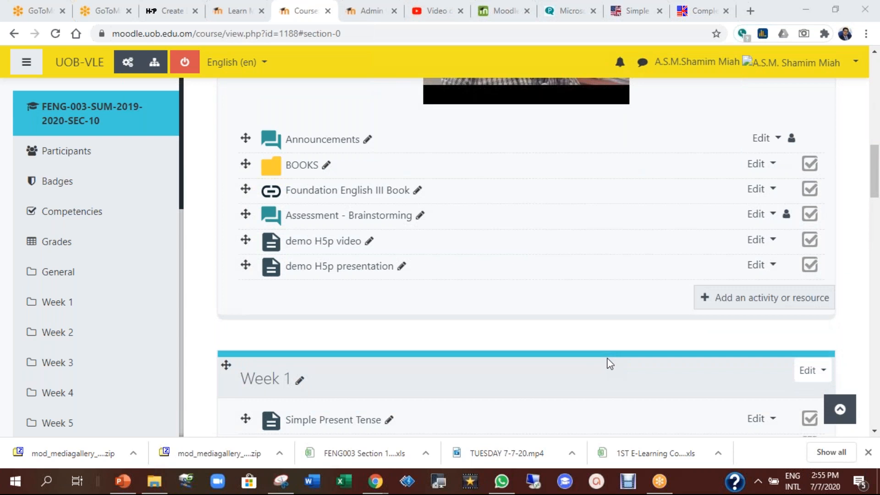
pyautogui.scroll(-1, 609, 364)
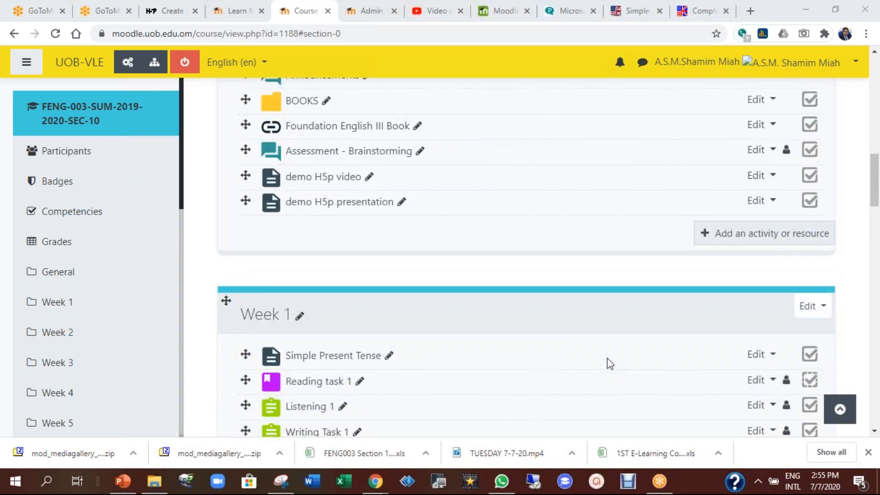
pyautogui.scroll(-3, 609, 363)
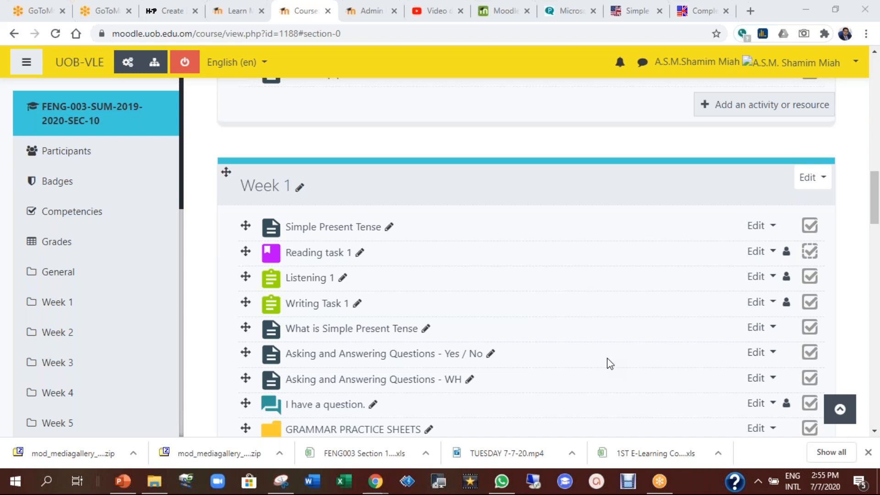
pyautogui.scroll(-1, 610, 364)
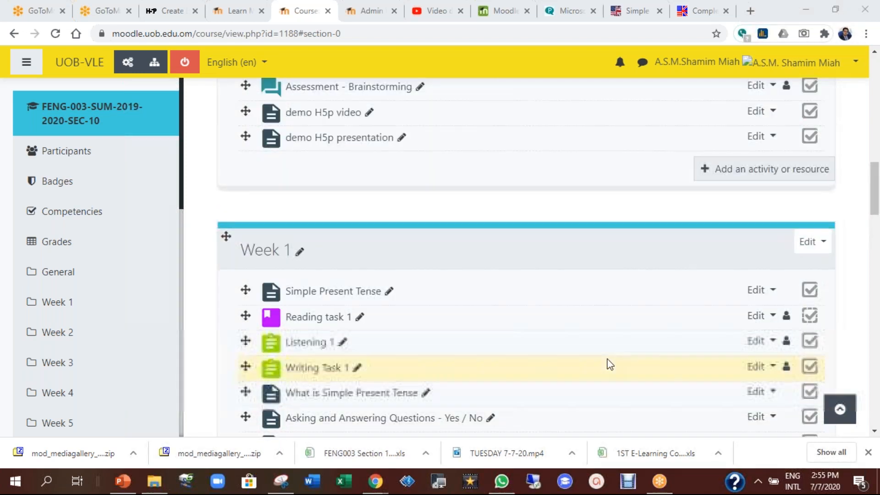
pyautogui.scroll(1, 609, 364)
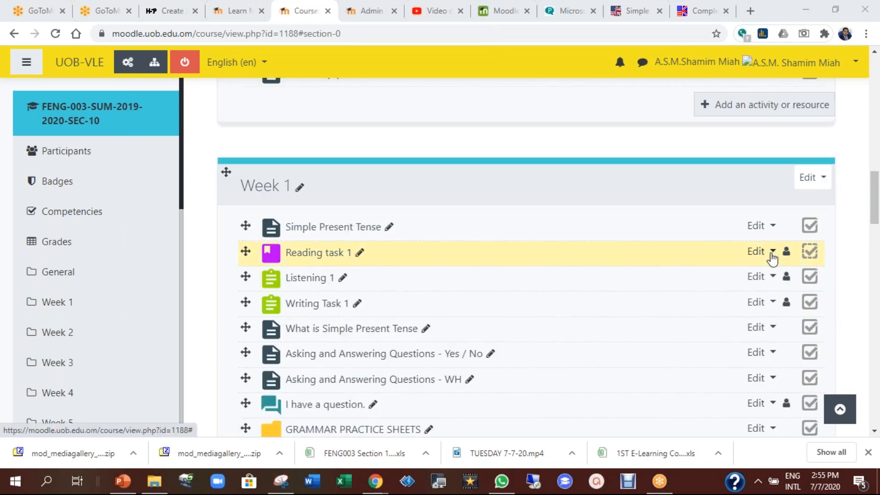
# Pick Quiz in the activity chooser for the General section and add it
pyautogui.click(760, 109)
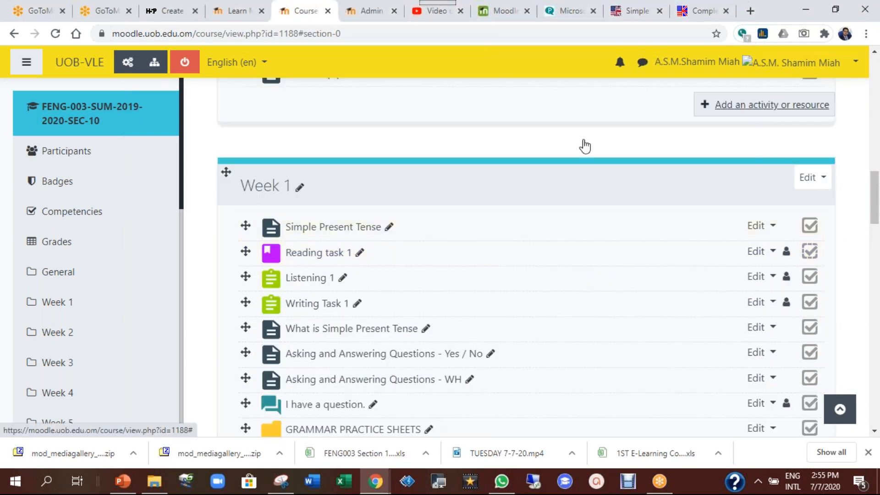
pyautogui.moveTo(414, 156); pyautogui.dragTo(420, 315)
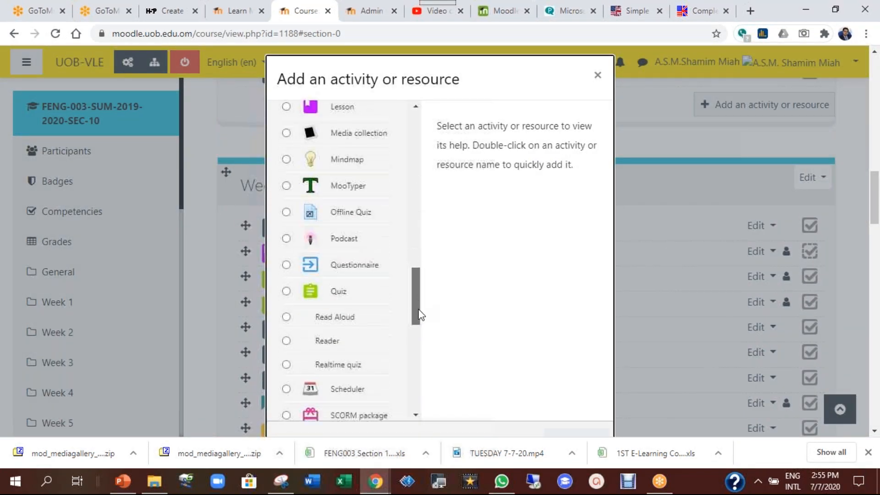
pyautogui.click(335, 294)
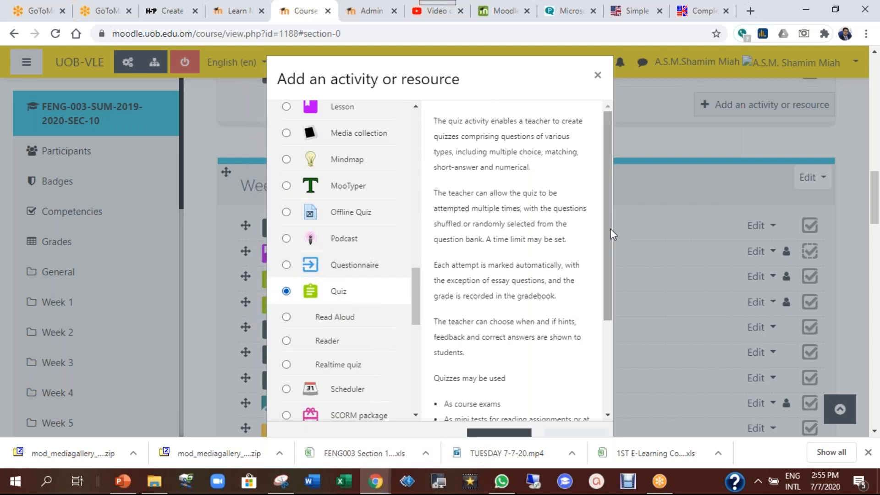
pyautogui.scroll(-1, 610, 229)
pyautogui.scroll(-2, 657, 288)
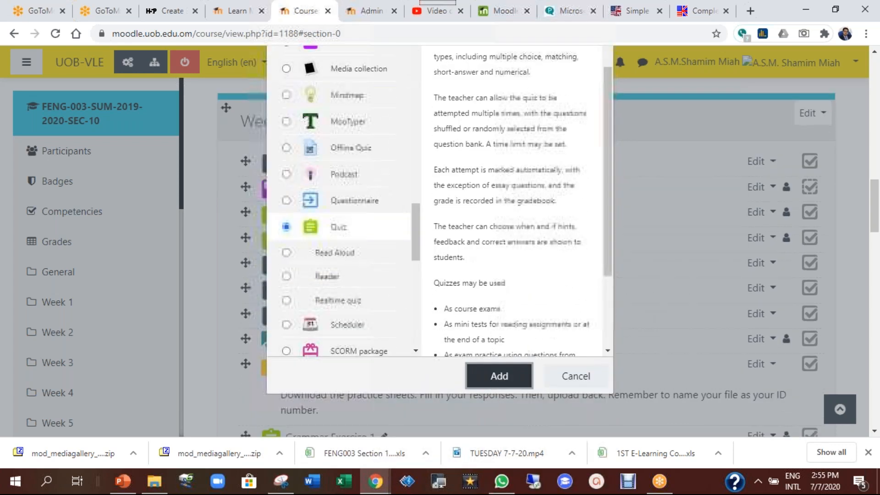
pyautogui.click(499, 384)
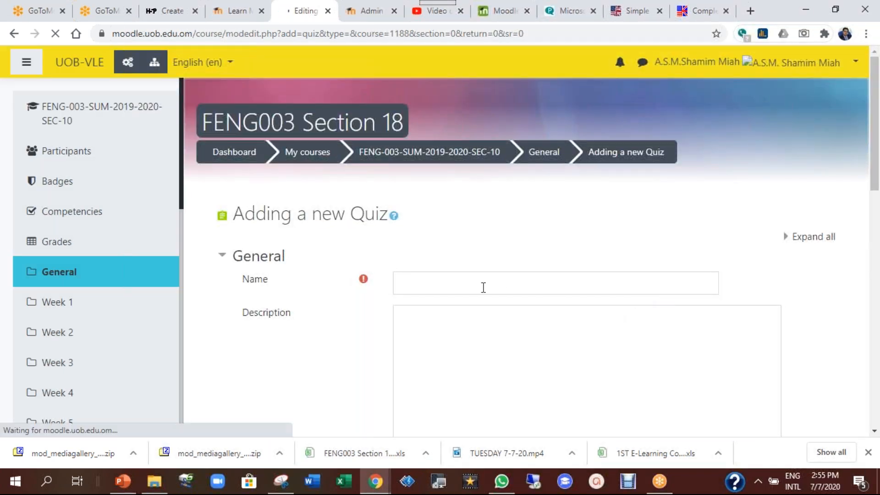
# Name the quiz 'Quiz 1', correcting the lowercase q to a capital
pyautogui.write('quiz 1')
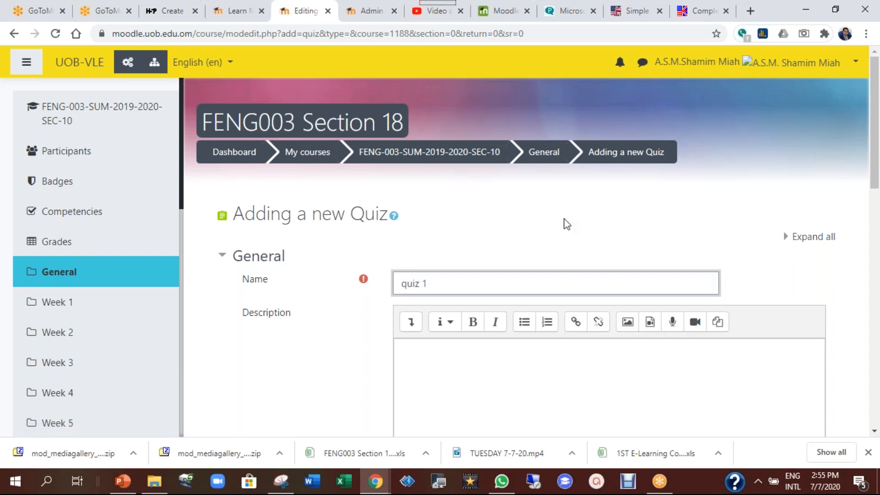
pyautogui.click(406, 285)
pyautogui.press('BackSpace')
pyautogui.write('Q')
# Leave the description empty with 'Display description on course page' turned off
pyautogui.scroll(-1, 371, 329)
pyautogui.scroll(-3, 372, 335)
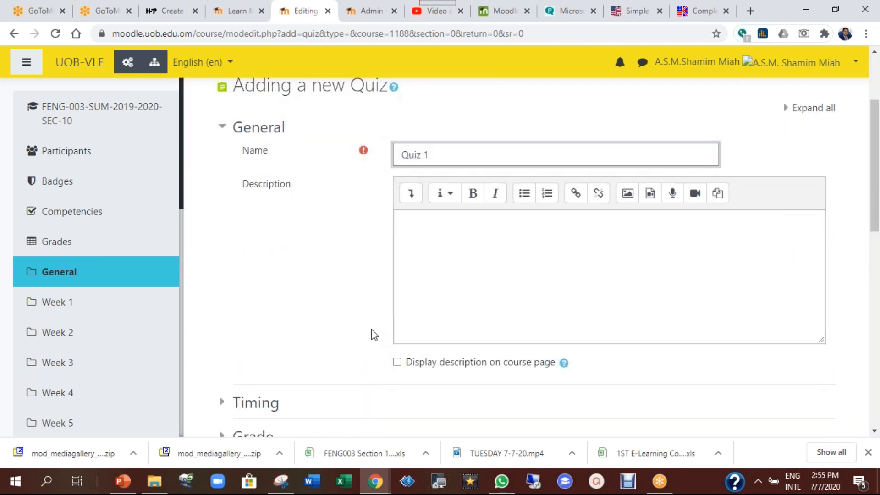
pyautogui.scroll(-1, 371, 330)
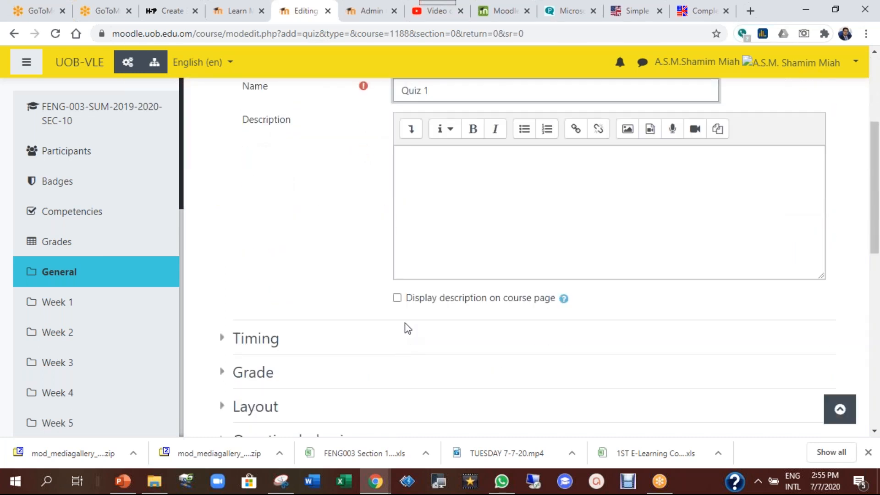
pyautogui.click(439, 166)
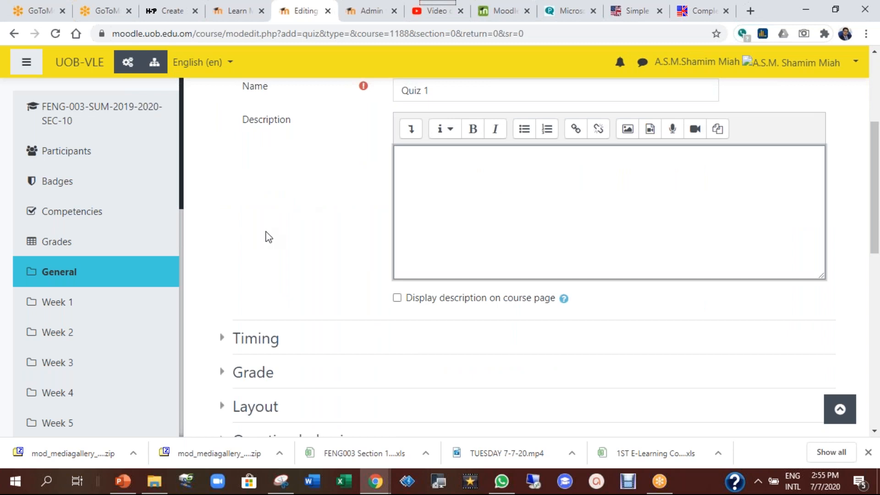
pyautogui.scroll(-1, 267, 231)
pyautogui.scroll(2, 319, 245)
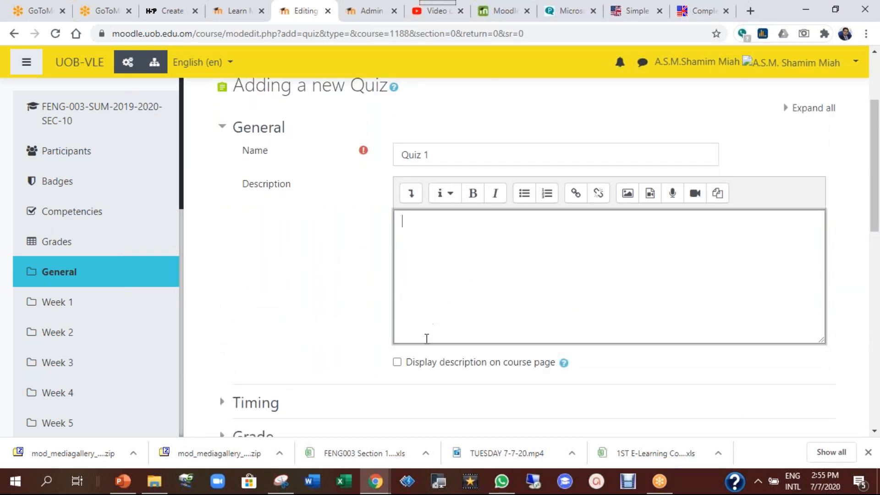
pyautogui.click(398, 364)
pyautogui.click(397, 363)
pyautogui.scroll(-3, 327, 267)
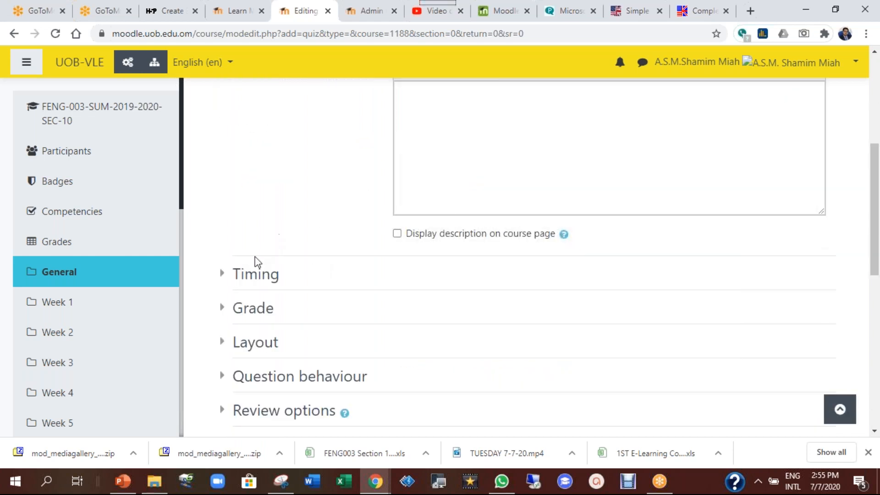
# Enable opening on 7 July 2020 at 12:55 and closing on 12 July 2020
pyautogui.click(230, 274)
pyautogui.scroll(-2, 646, 251)
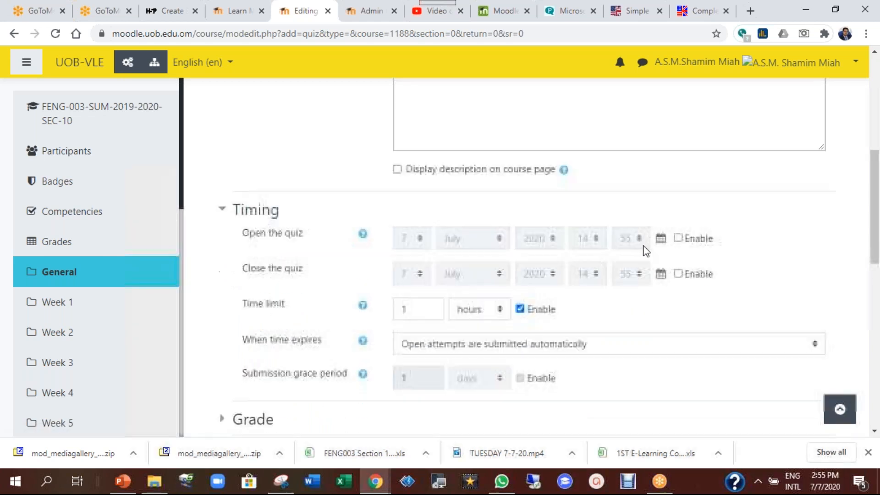
pyautogui.click(678, 238)
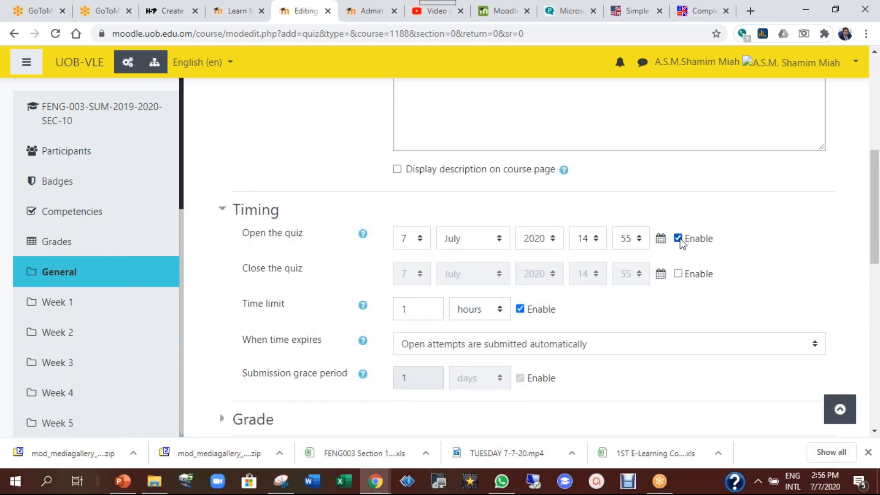
pyautogui.click(679, 274)
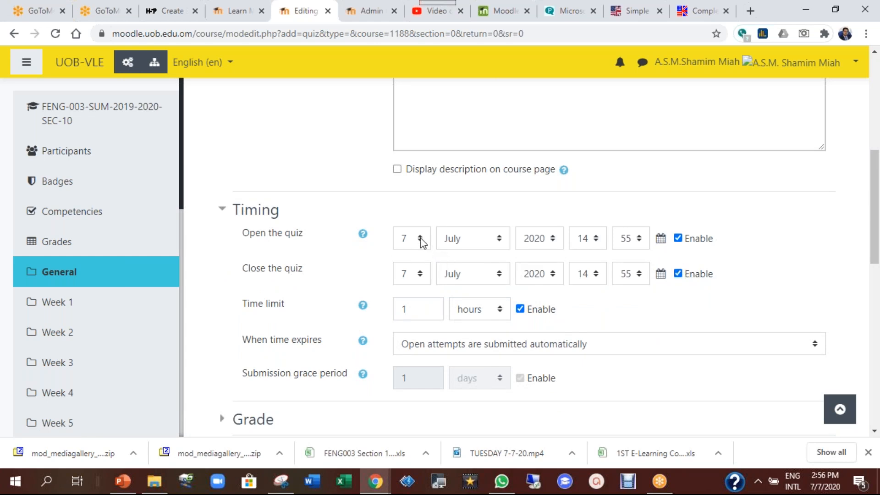
pyautogui.click(592, 240)
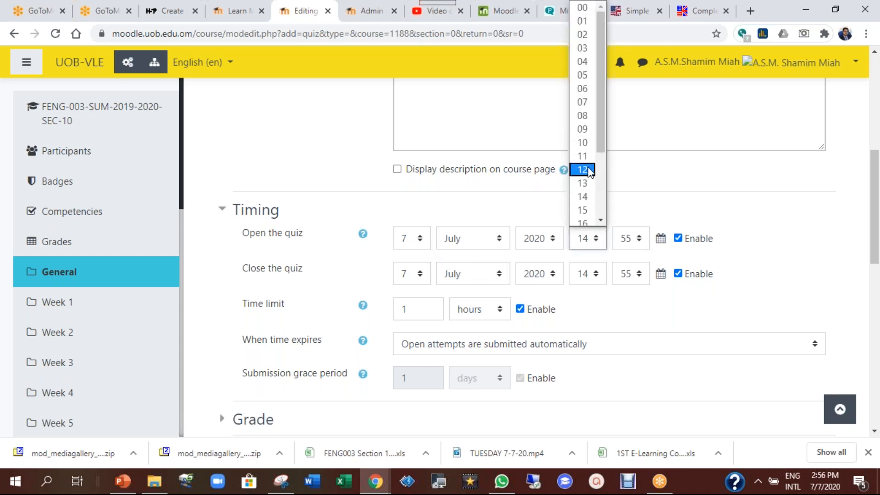
pyautogui.click(589, 169)
pyautogui.click(420, 277)
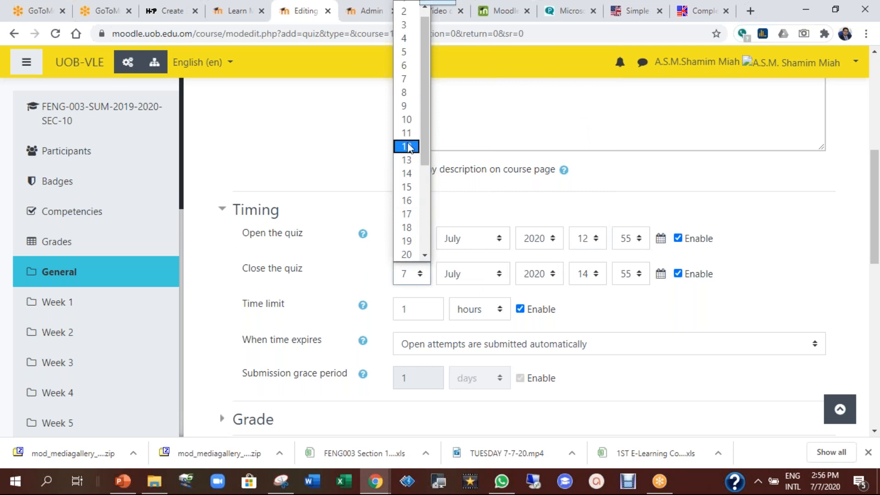
pyautogui.click(410, 146)
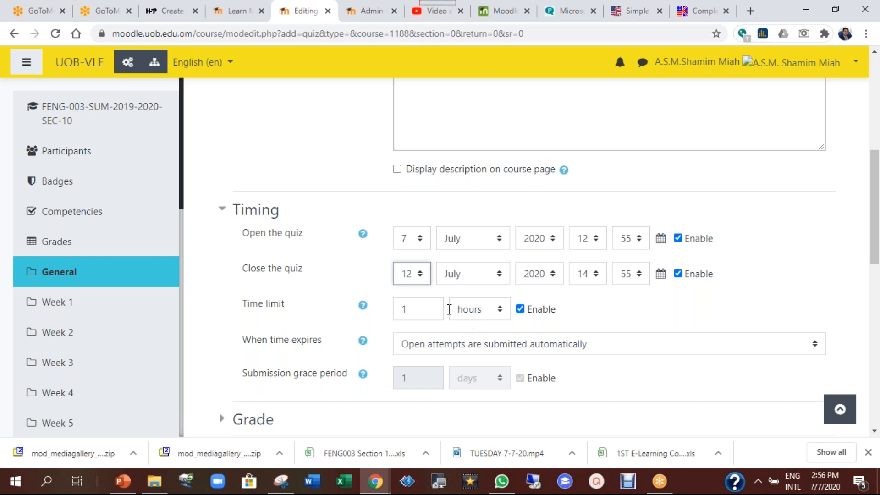
# Try weeks, minutes and seconds as the time limit unit, ending on hours
pyautogui.click(484, 311)
pyautogui.click(487, 327)
pyautogui.click(486, 316)
pyautogui.click(488, 370)
pyautogui.click(481, 310)
pyautogui.click(493, 380)
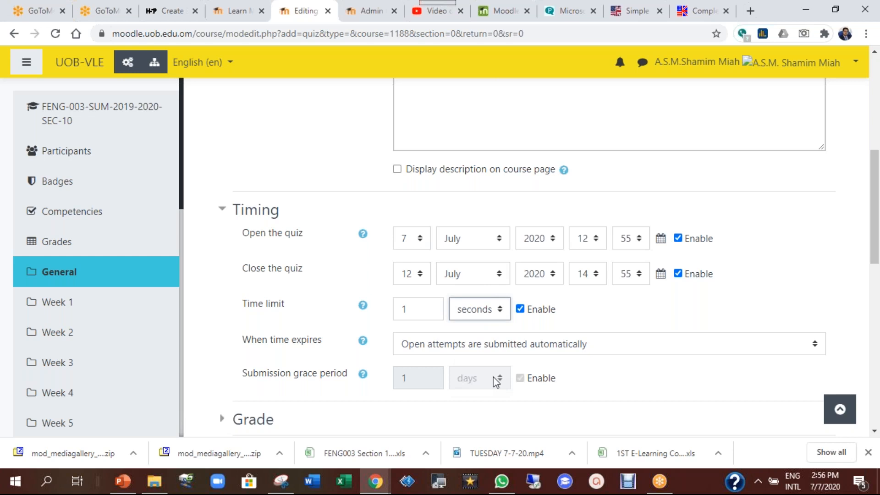
pyautogui.click(485, 314)
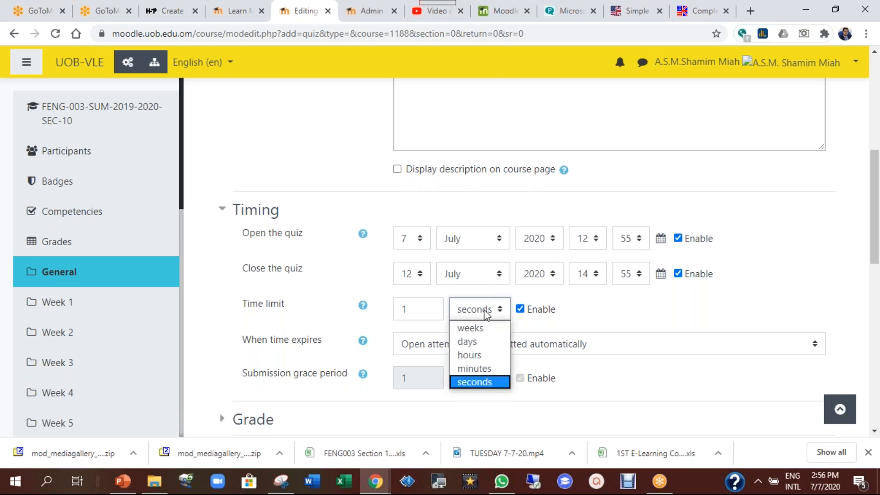
pyautogui.click(479, 356)
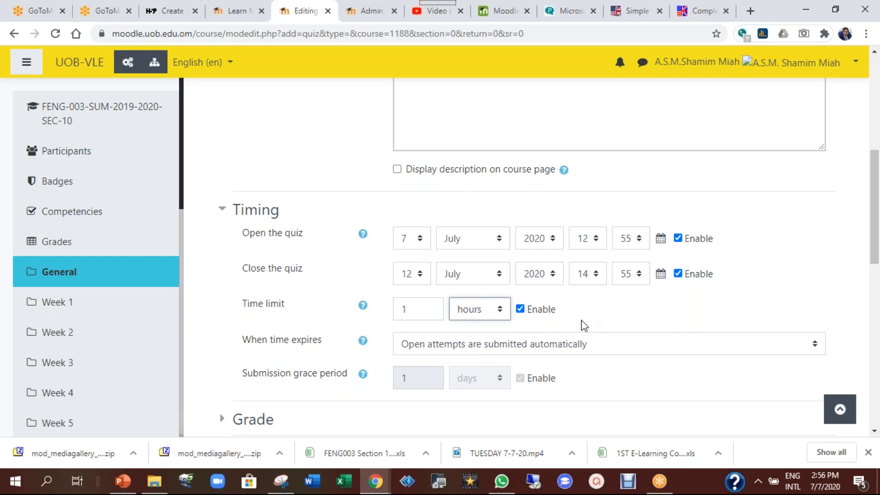
# Expand the Grade settings and keep attempts allowed at 1
pyautogui.scroll(-3, 358, 367)
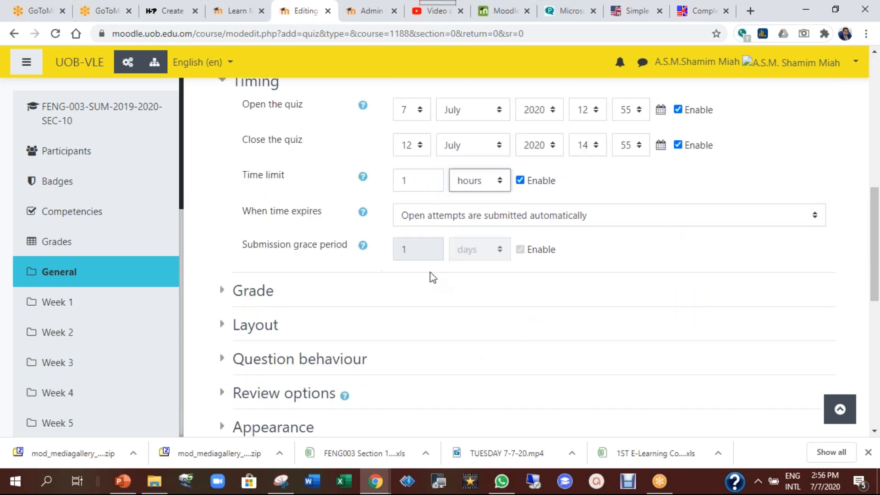
pyautogui.scroll(-3, 528, 312)
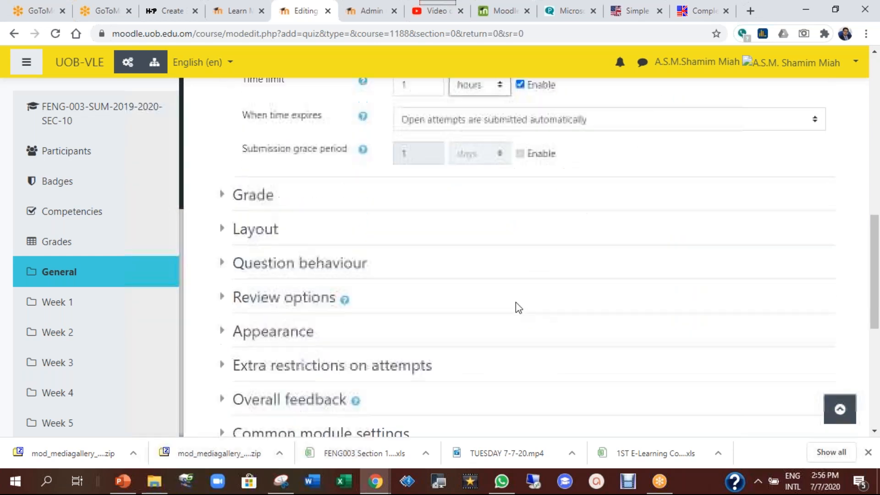
pyautogui.click(223, 165)
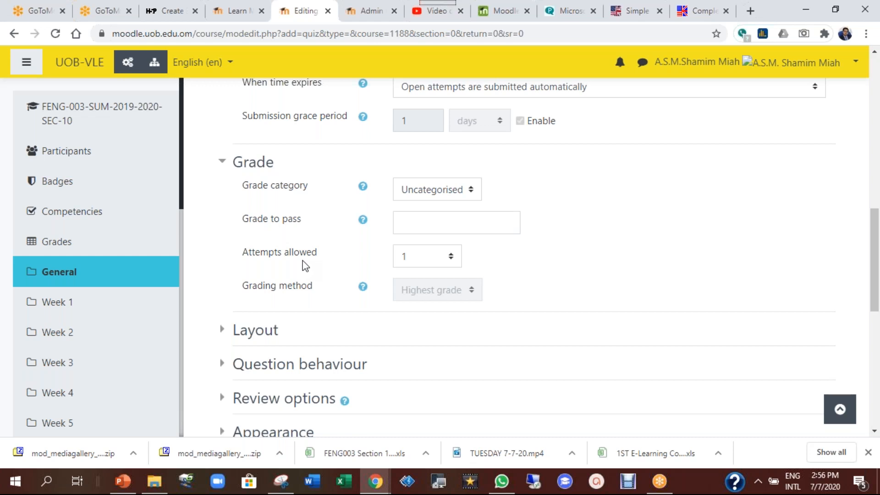
pyautogui.click(439, 266)
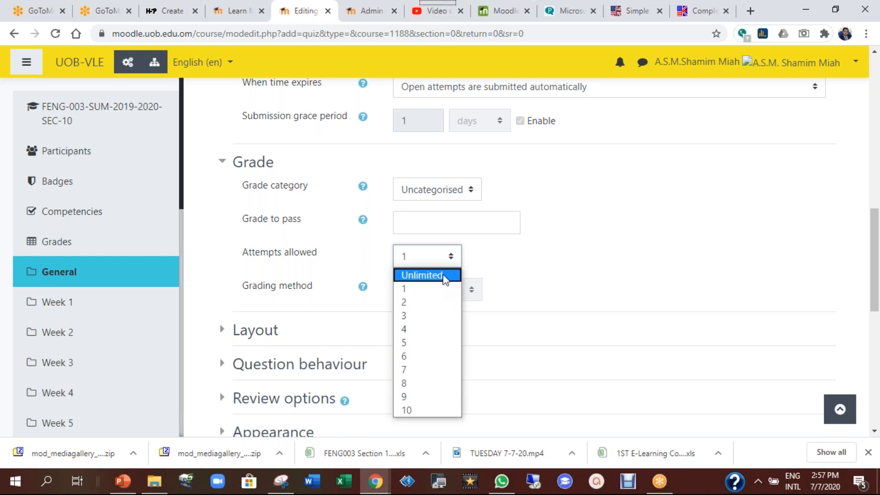
pyautogui.click(560, 257)
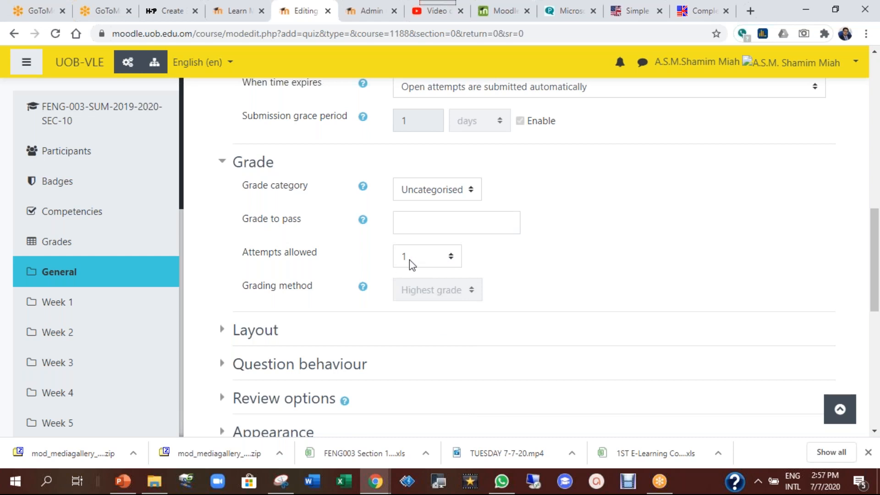
# Expand the Extra restrictions on attempts settings
pyautogui.scroll(-3, 537, 348)
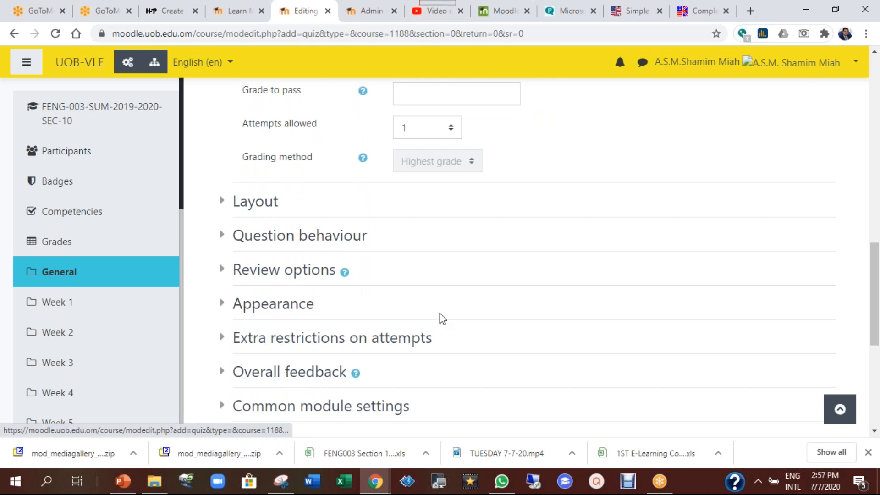
pyautogui.click(404, 337)
pyautogui.scroll(-1, 603, 275)
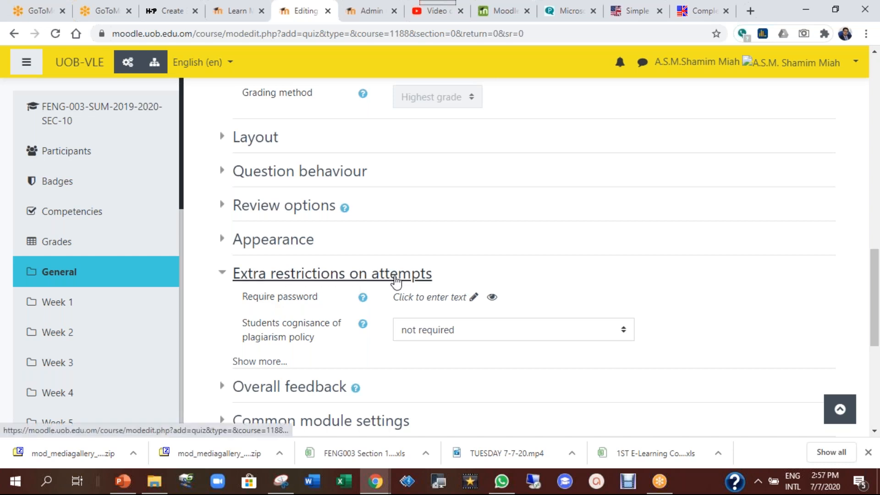
# Enter a quiz password that students must give to start the quiz
pyautogui.click(479, 298)
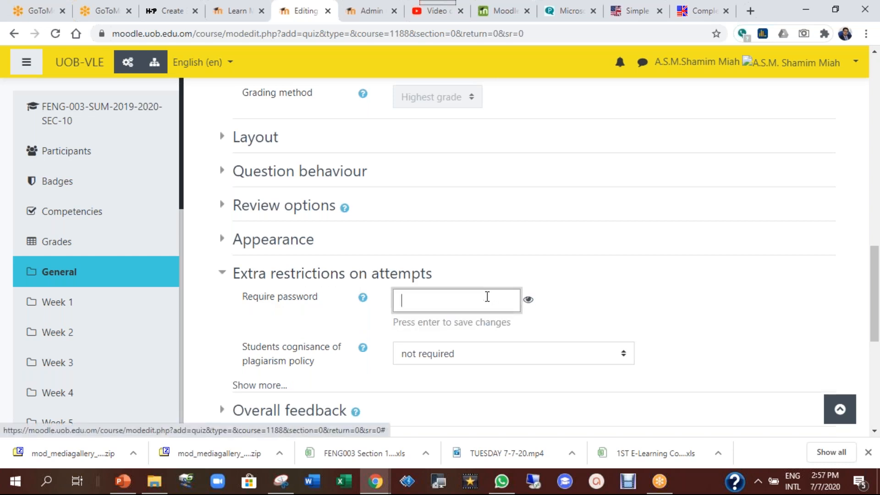
pyautogui.click(528, 303)
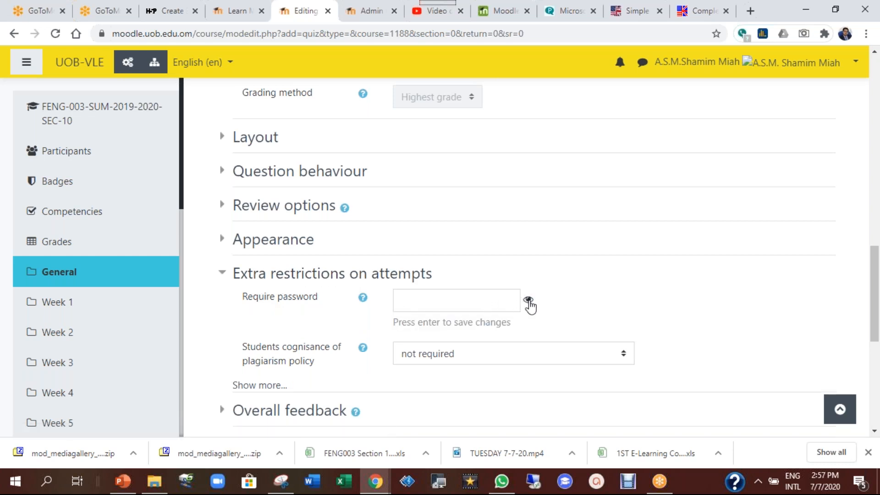
pyautogui.click(481, 303)
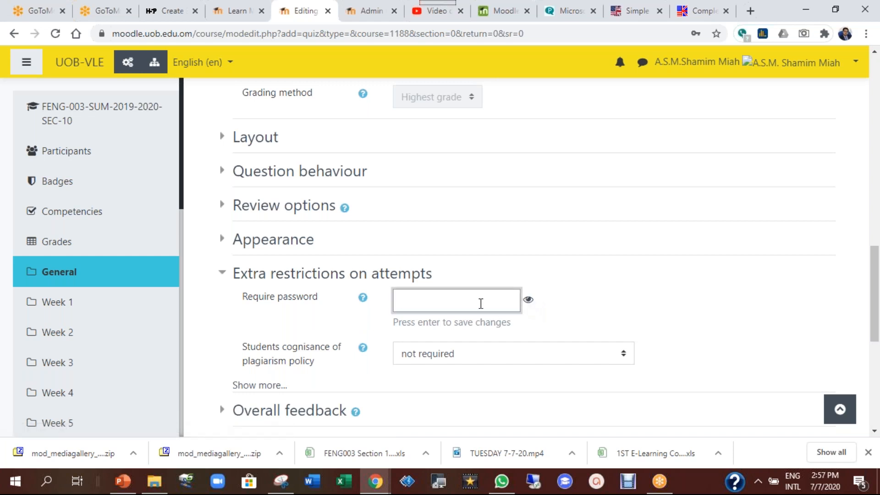
pyautogui.write('•••')
pyautogui.press('BackSpace')
pyautogui.press('BackSpace')
pyautogui.press('BackSpace')
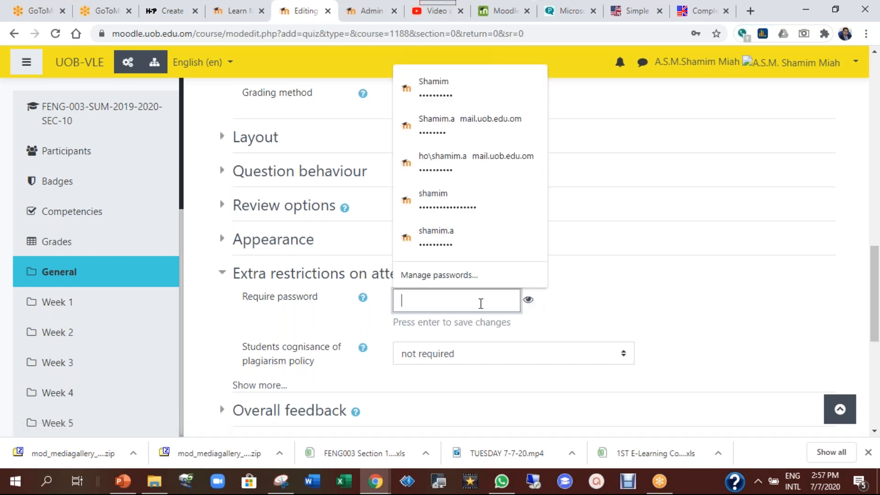
pyautogui.click(529, 302)
pyautogui.click(478, 301)
pyautogui.write('quiz1')
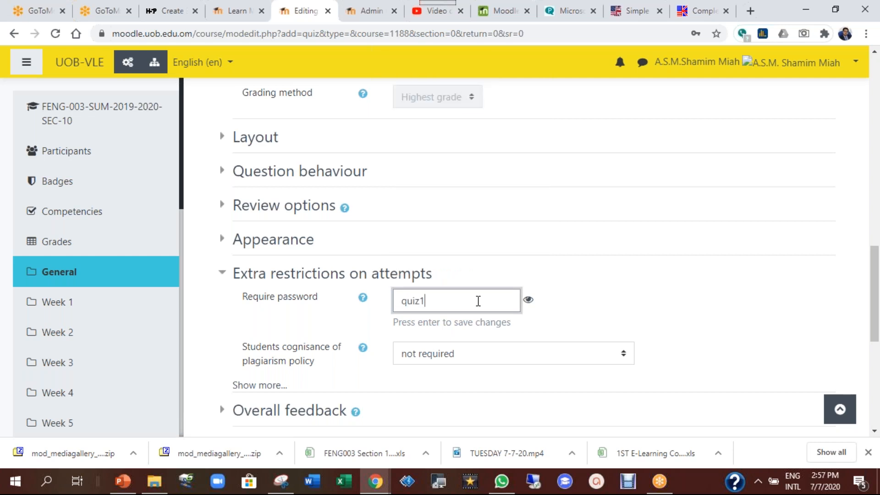
pyautogui.write('key')
pyautogui.press('Return')
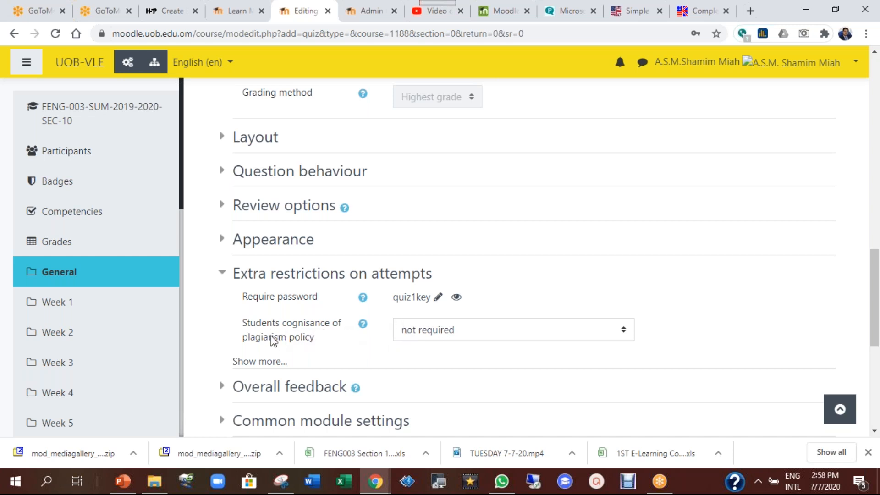
# Keep plagiarism acknowledgement not required and show the remaining attempt restrictions
pyautogui.click(471, 336)
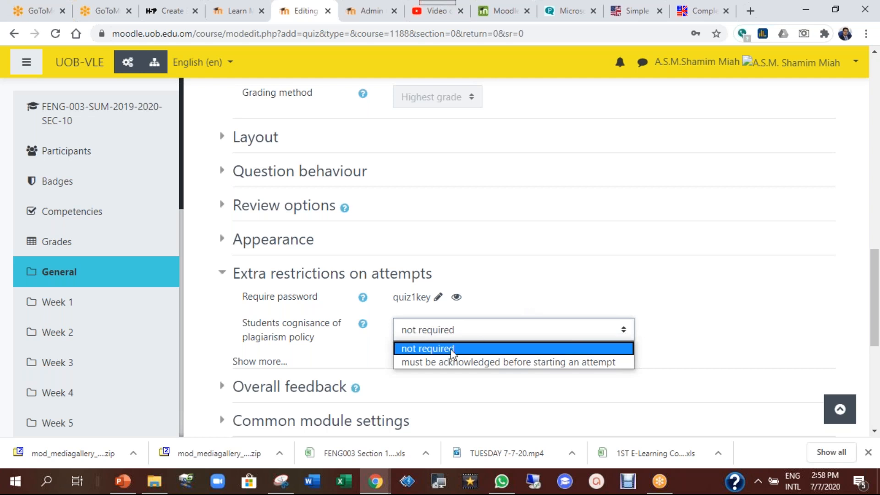
pyautogui.click(409, 352)
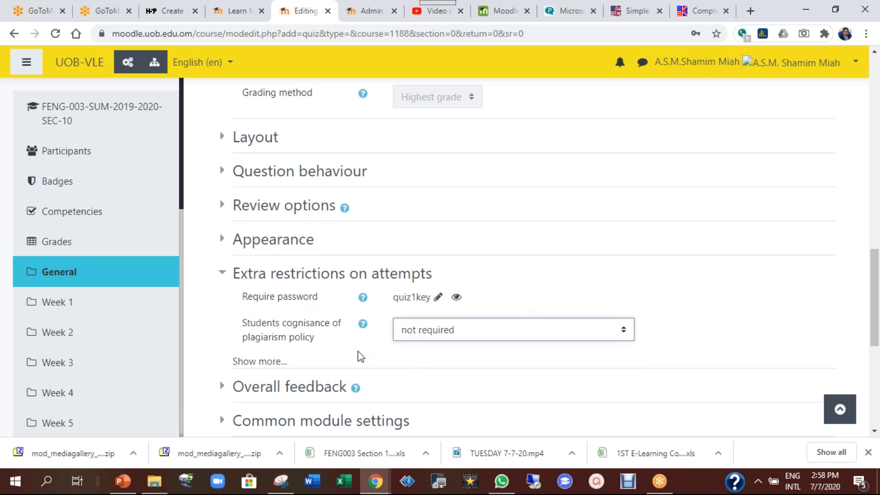
pyautogui.click(260, 361)
pyautogui.scroll(-5, 519, 370)
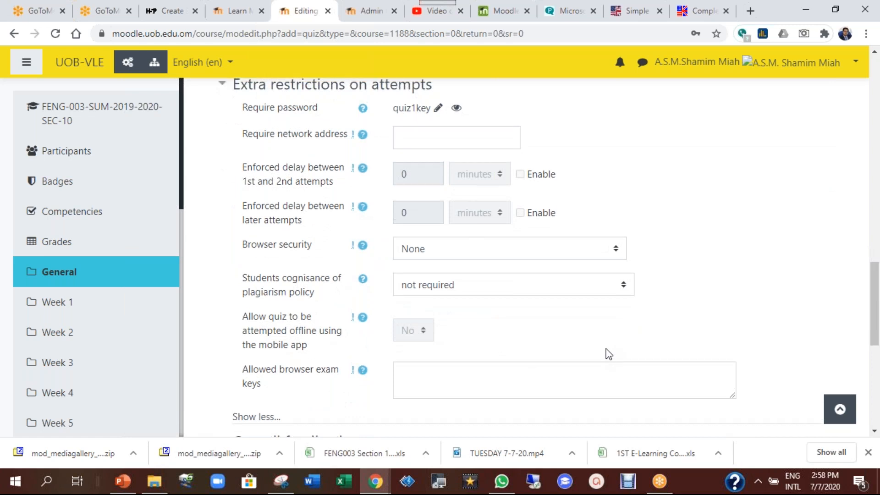
pyautogui.scroll(1, 608, 354)
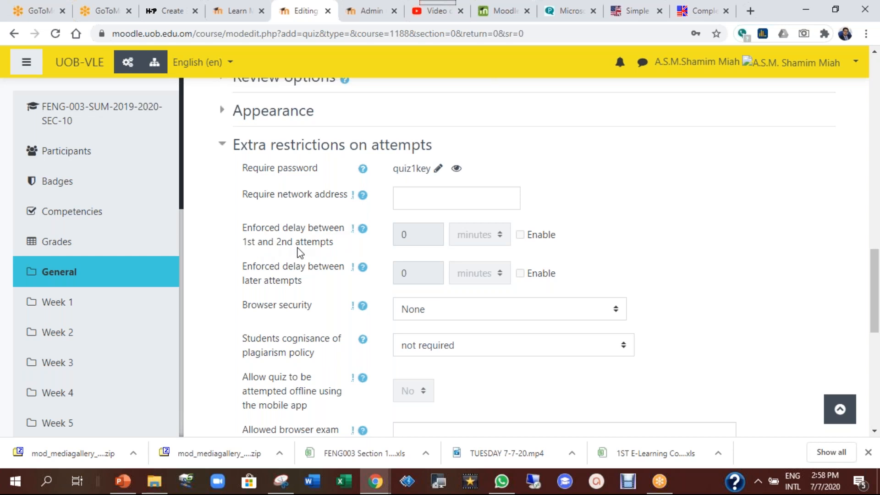
pyautogui.scroll(5, 568, 308)
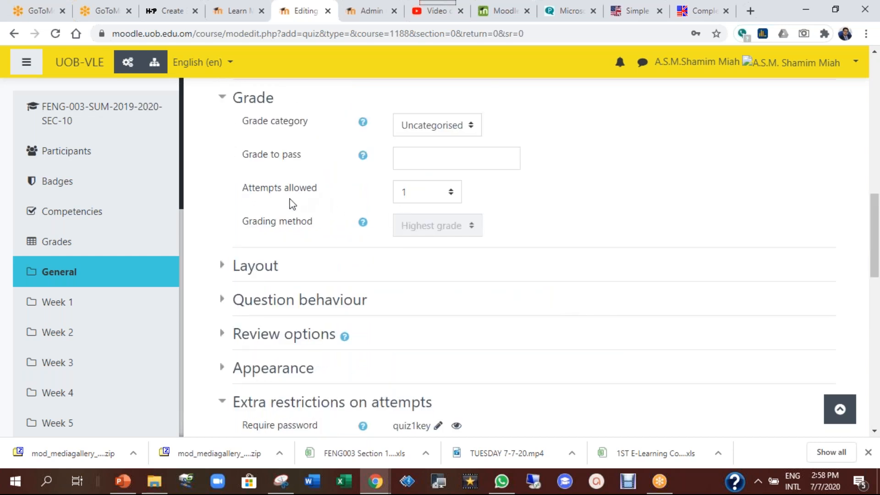
pyautogui.click(447, 196)
pyautogui.click(418, 253)
pyautogui.scroll(-8, 532, 312)
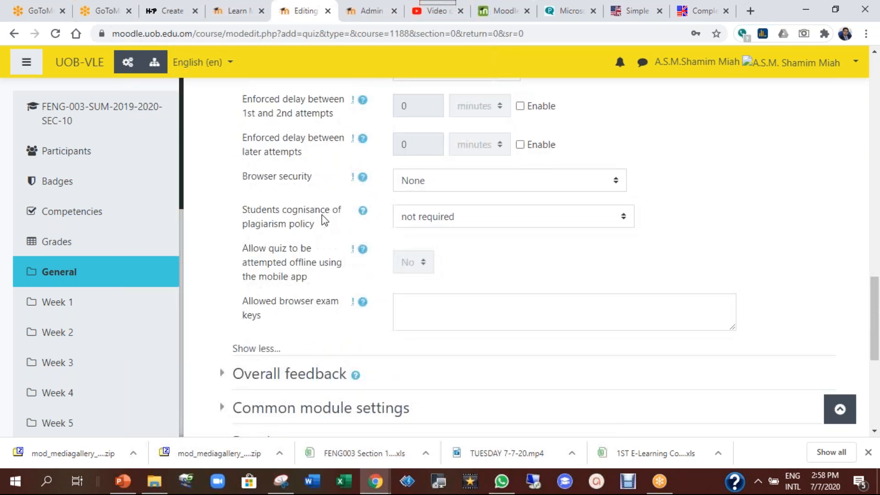
pyautogui.scroll(3, 326, 225)
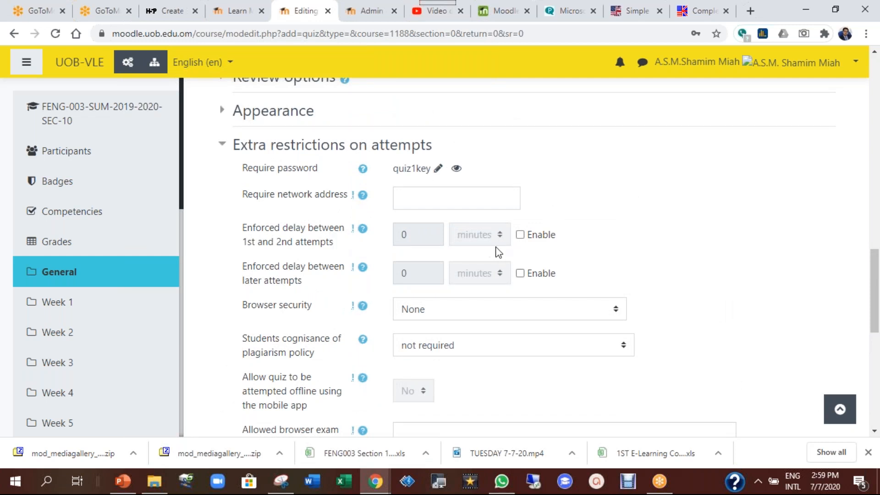
pyautogui.click(520, 235)
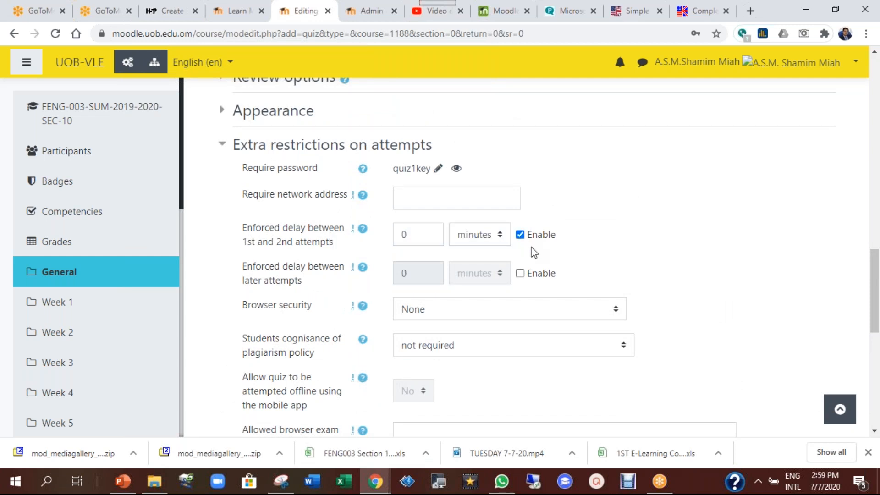
pyautogui.click(474, 238)
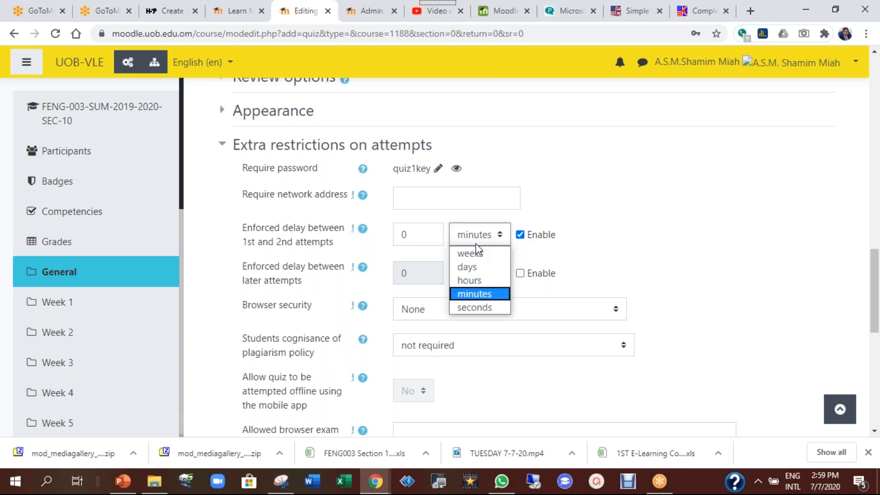
pyautogui.click(479, 267)
pyautogui.moveTo(425, 232); pyautogui.dragTo(387, 235)
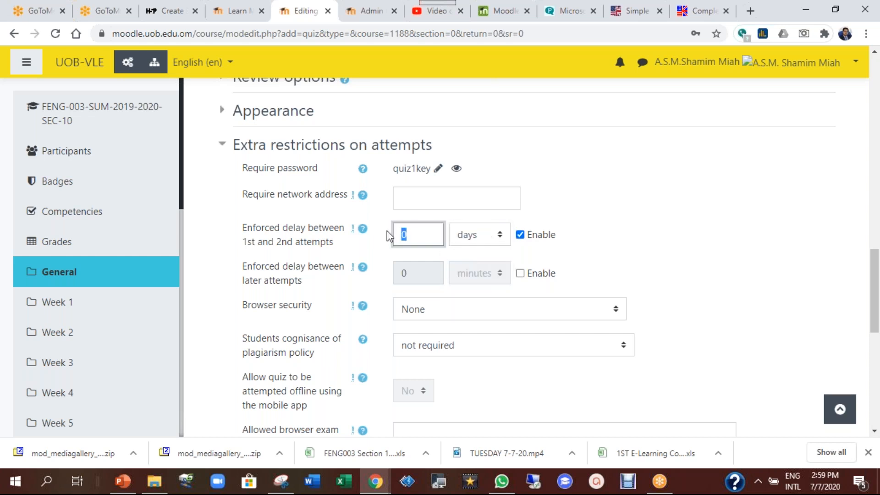
pyautogui.click(727, 210)
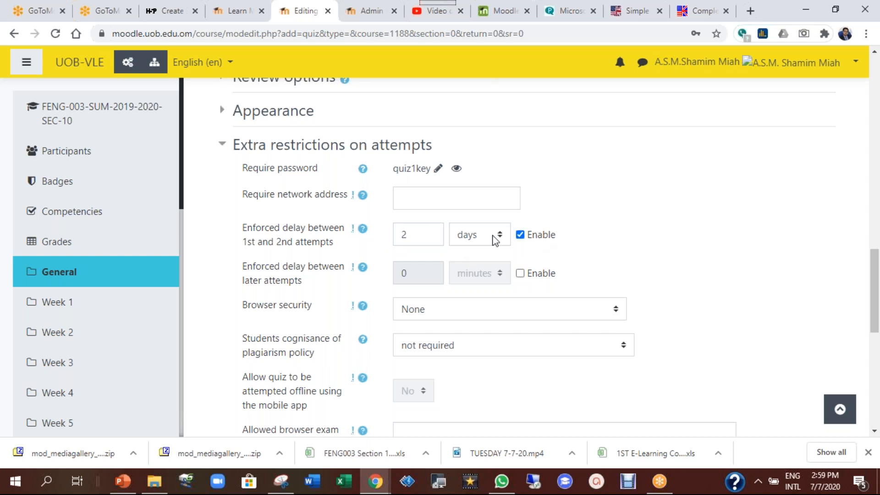
pyautogui.click(520, 235)
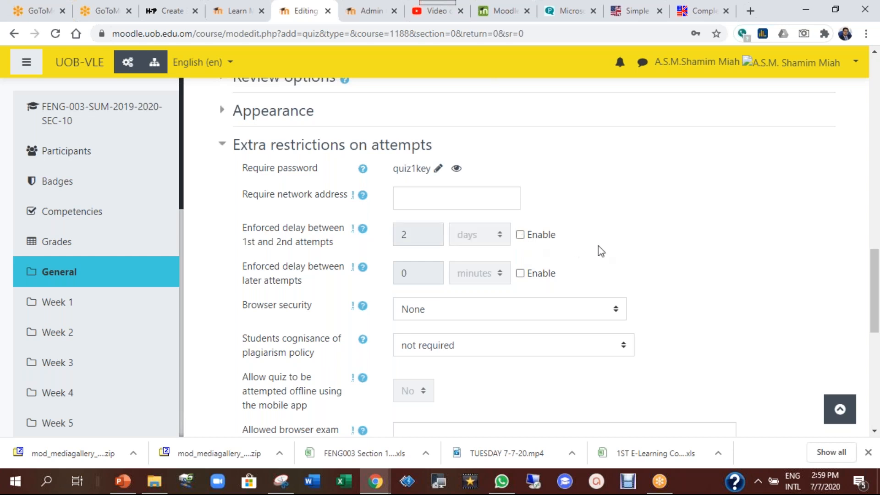
pyautogui.scroll(10, 621, 251)
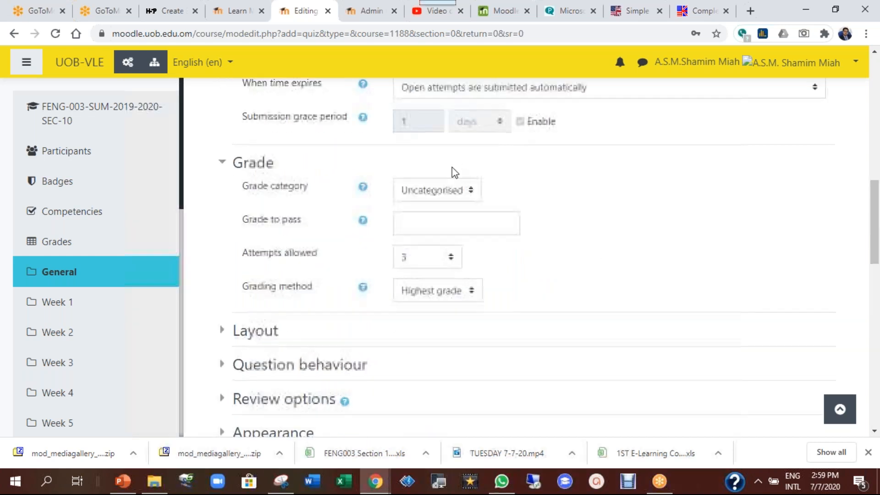
pyautogui.click(459, 380)
pyautogui.click(425, 245)
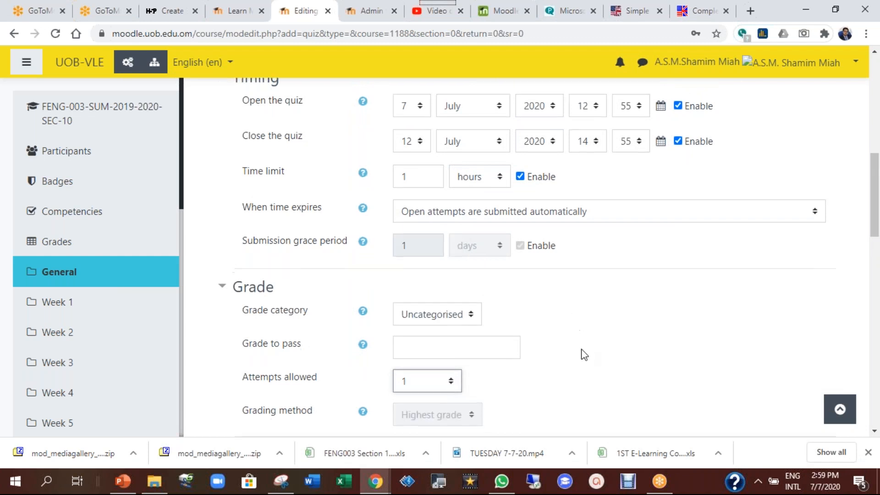
pyautogui.scroll(-10, 581, 354)
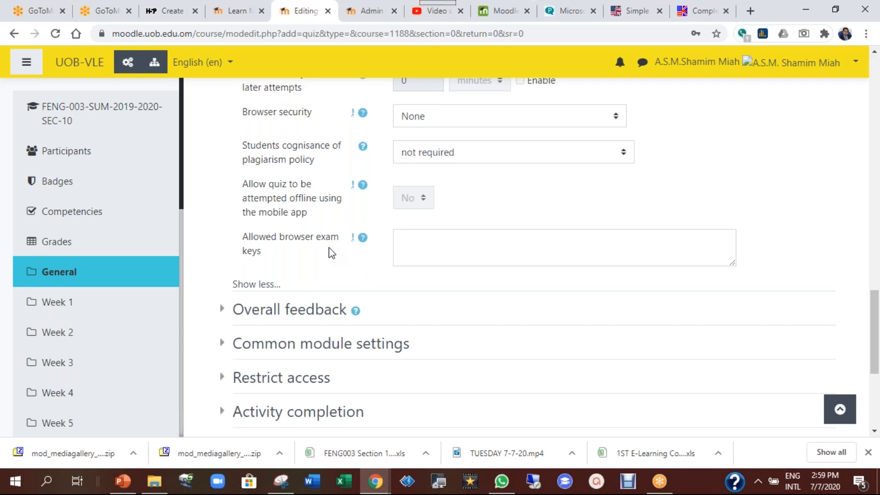
pyautogui.scroll(-1, 323, 255)
pyautogui.scroll(-1, 254, 298)
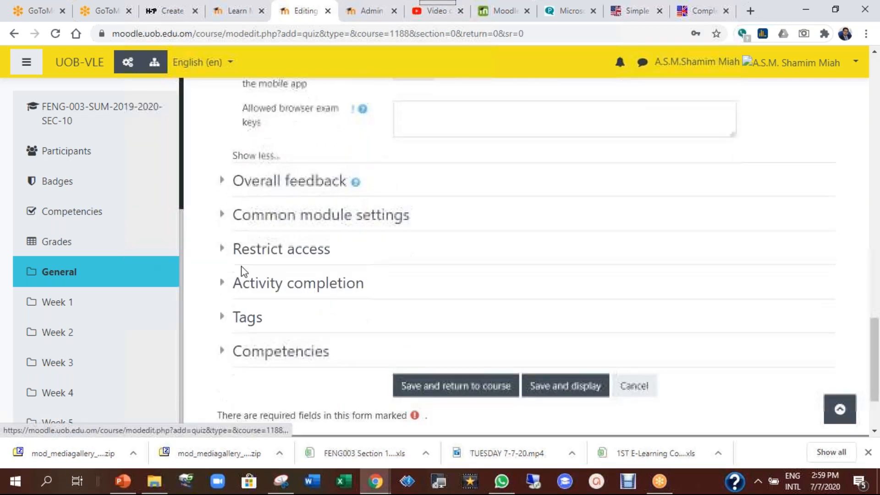
# Expand Restrict access and add an Activity completion condition
pyautogui.click(224, 250)
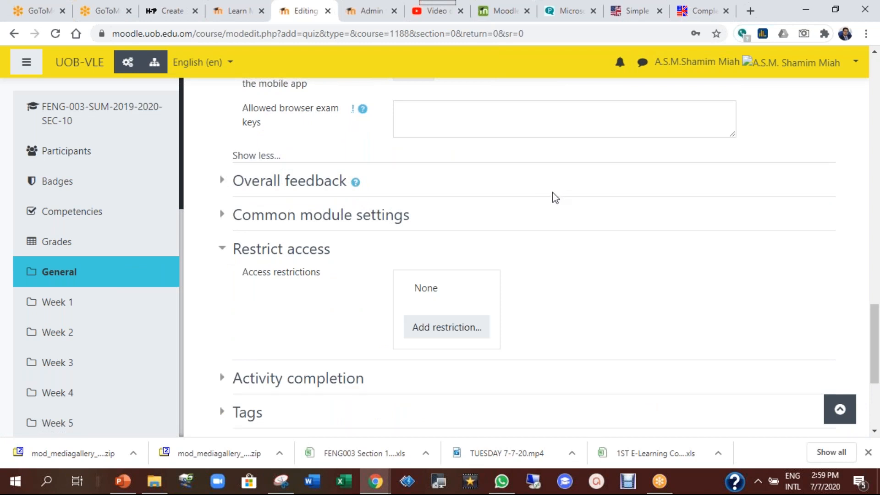
pyautogui.click(460, 328)
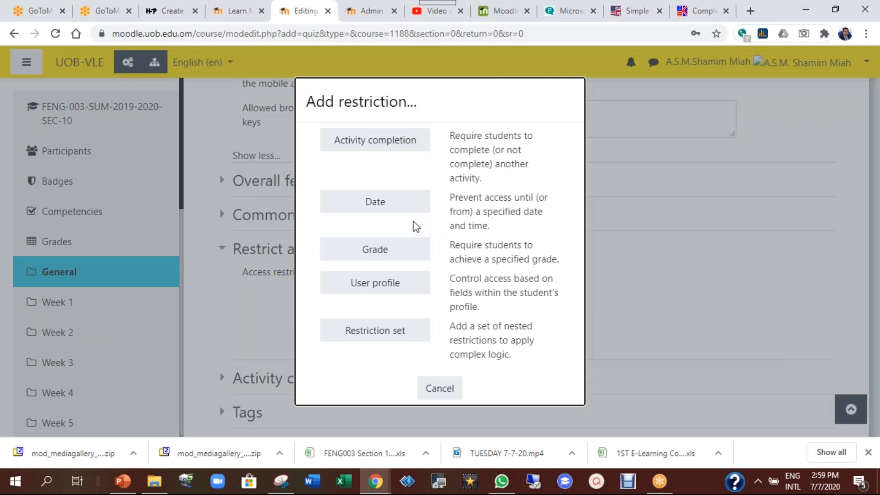
pyautogui.click(441, 389)
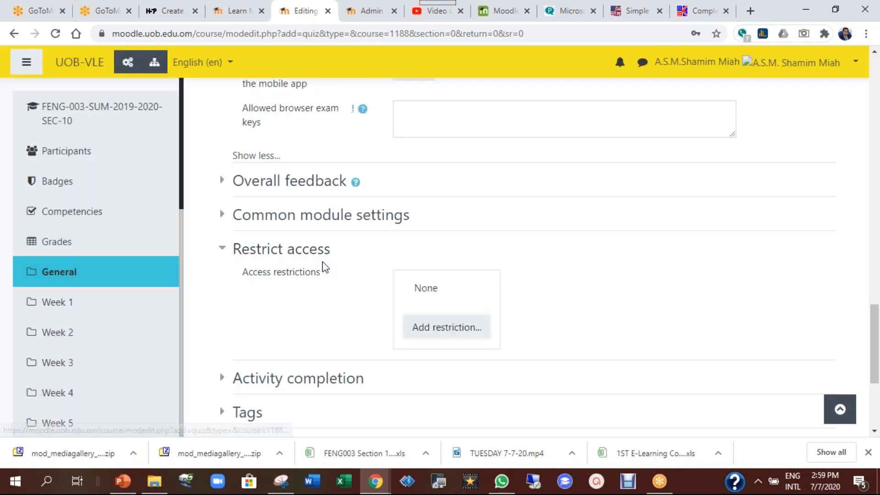
pyautogui.click(446, 328)
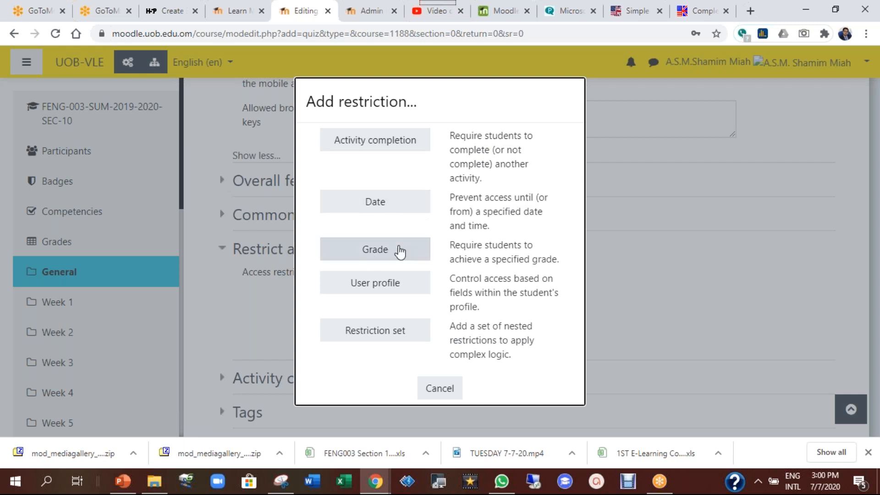
pyautogui.click(377, 147)
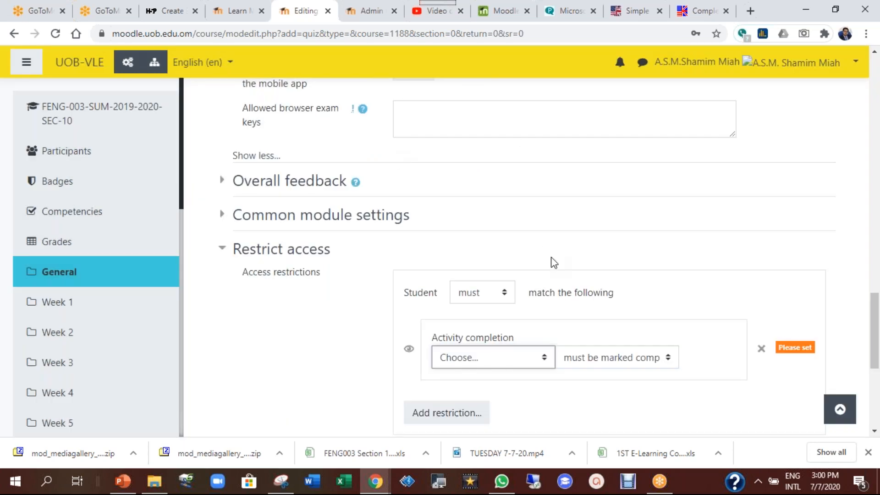
# Set the completion condition to 'demo H5p video', keeping 'must be marked complete'
pyautogui.scroll(-2, 552, 261)
pyautogui.click(517, 234)
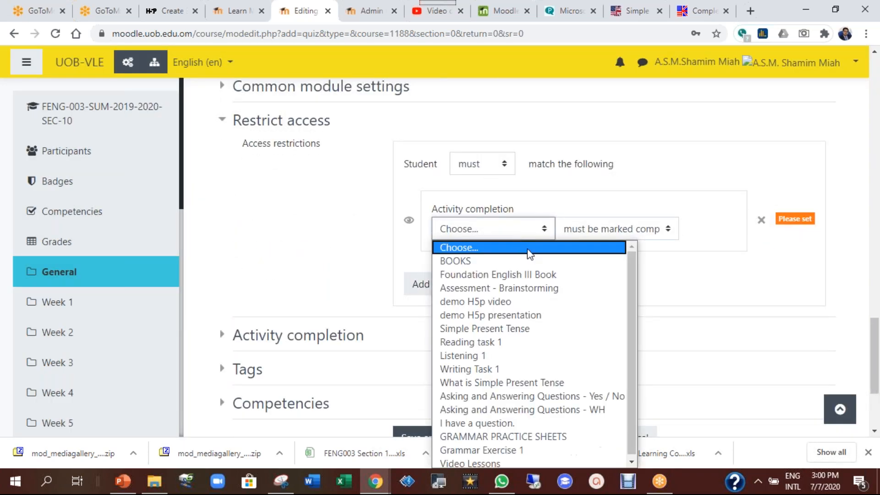
pyautogui.click(520, 304)
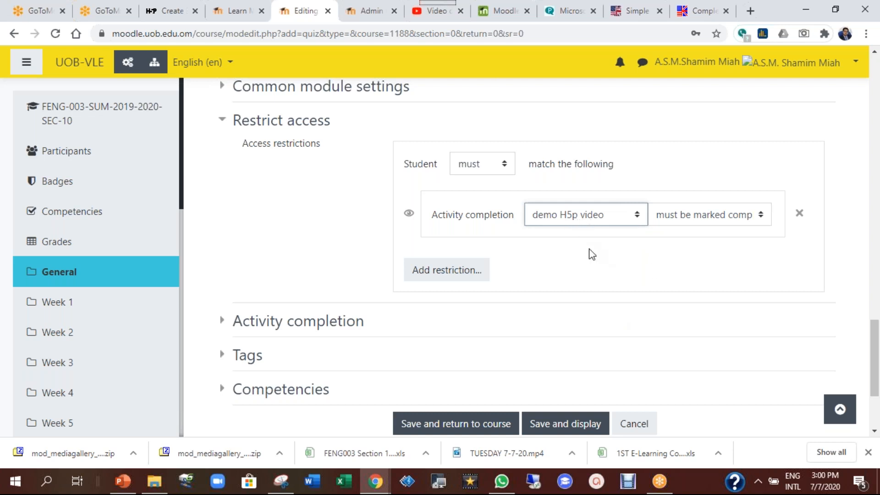
pyautogui.click(485, 170)
pyautogui.click(565, 181)
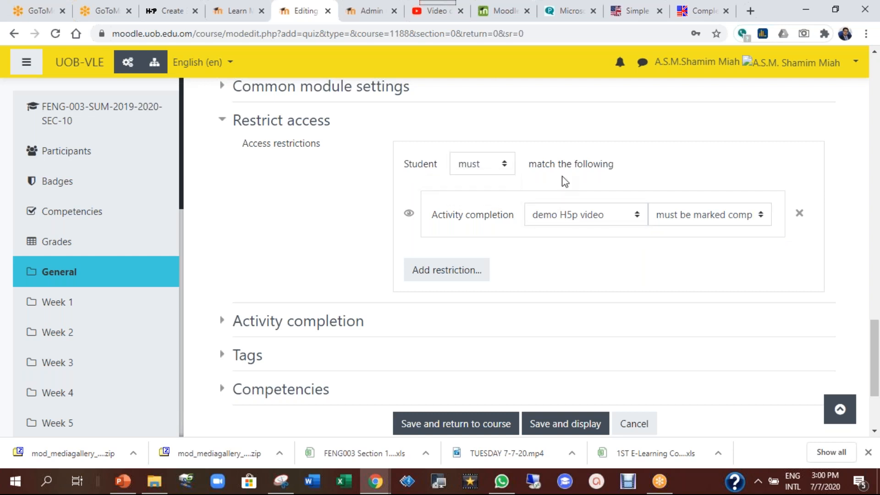
pyautogui.click(487, 169)
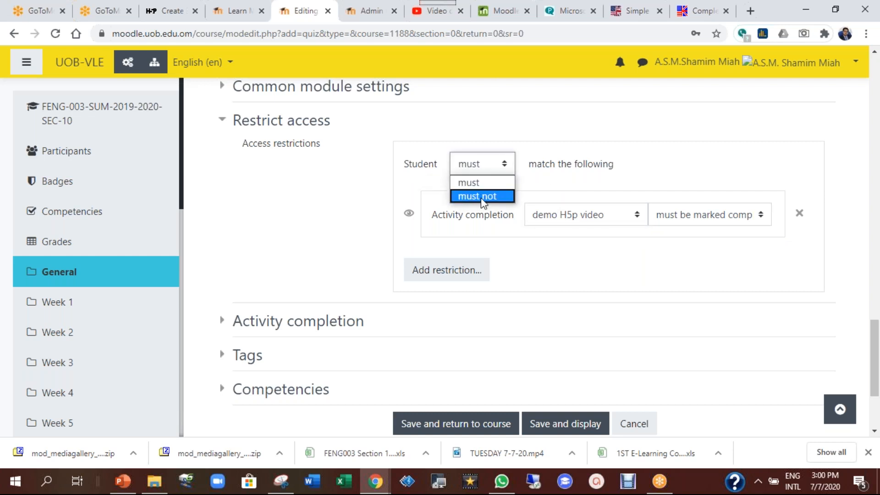
pyautogui.click(553, 181)
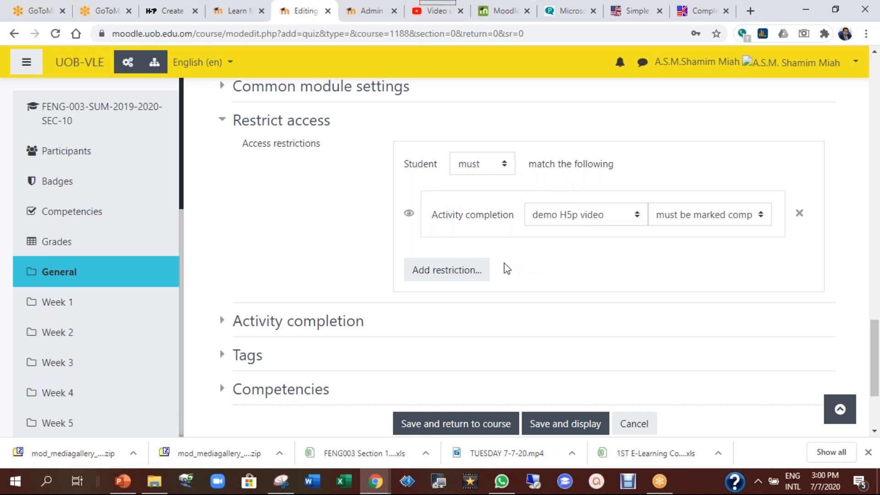
# Delete the demo H5p video condition and bring up the restriction types again
pyautogui.scroll(-1, 574, 267)
pyautogui.scroll(-2, 575, 269)
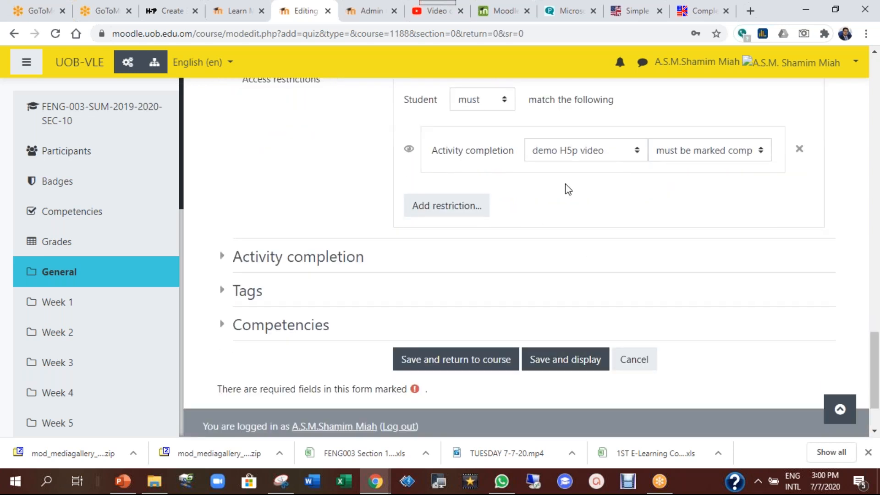
pyautogui.scroll(10, 556, 188)
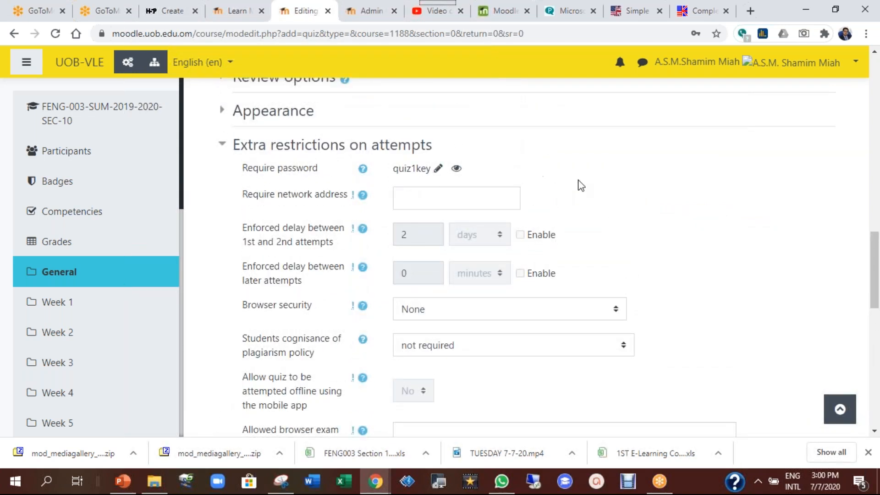
pyautogui.scroll(-9, 633, 239)
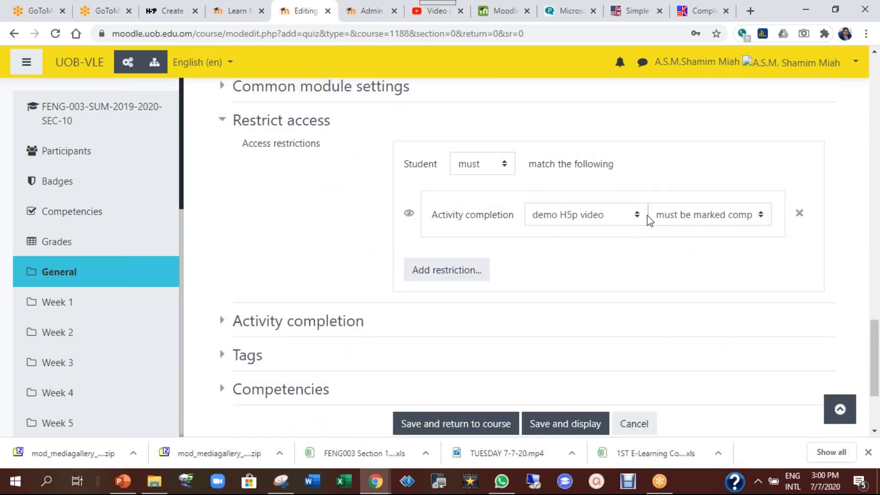
pyautogui.click(800, 216)
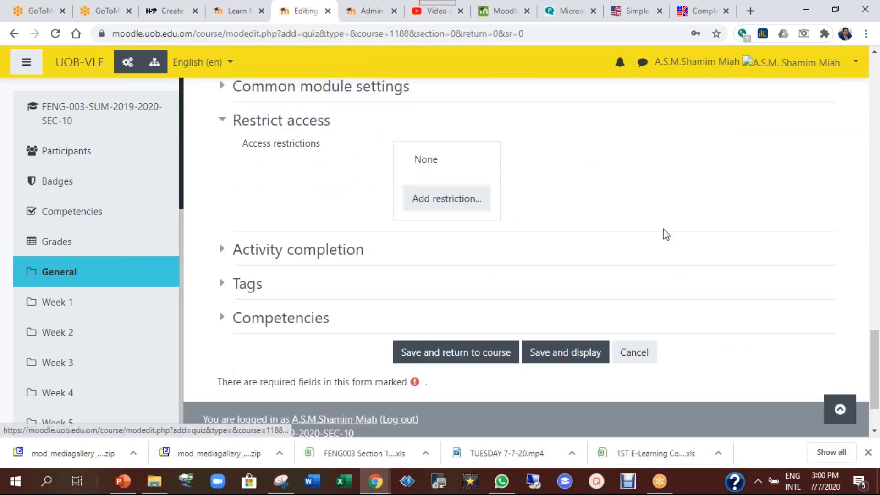
pyautogui.click(449, 201)
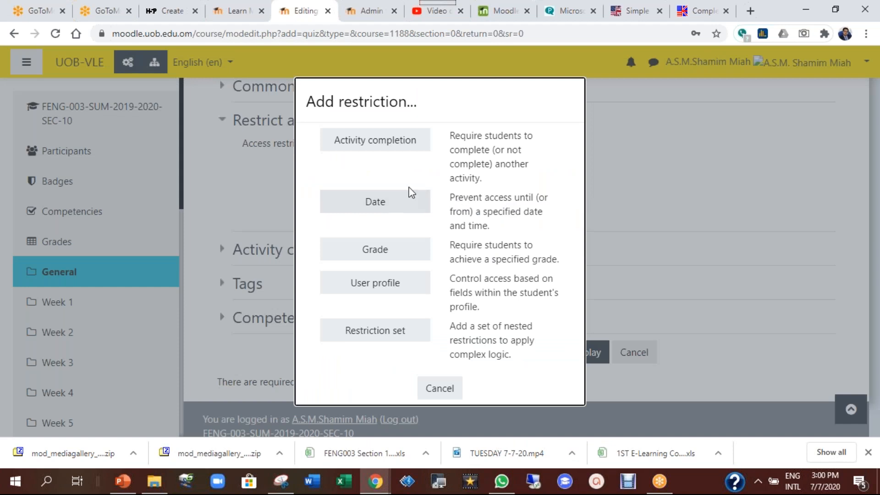
# Add a 'from' date restriction and a second date restriction set to 'until'
pyautogui.click(384, 201)
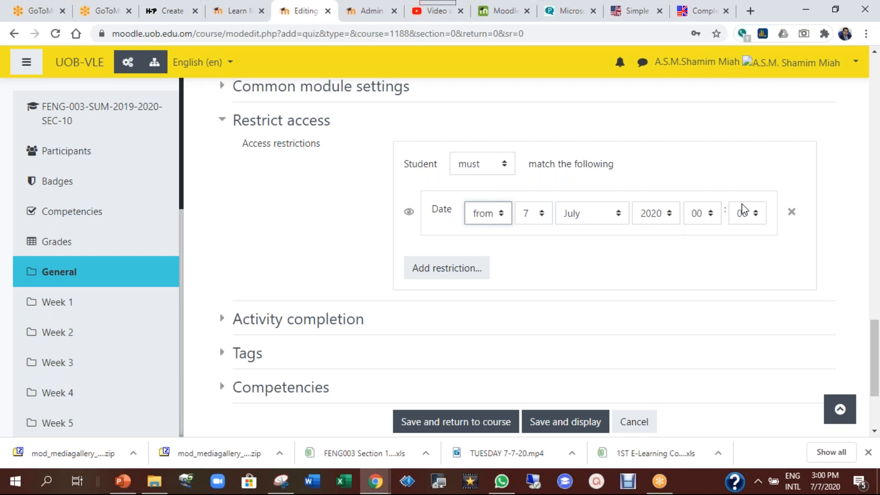
pyautogui.click(452, 278)
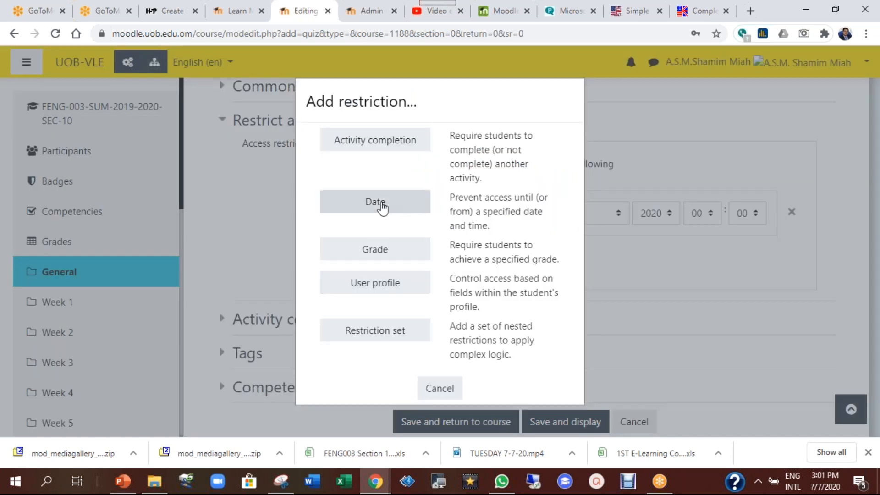
pyautogui.click(382, 205)
pyautogui.click(508, 281)
pyautogui.click(497, 309)
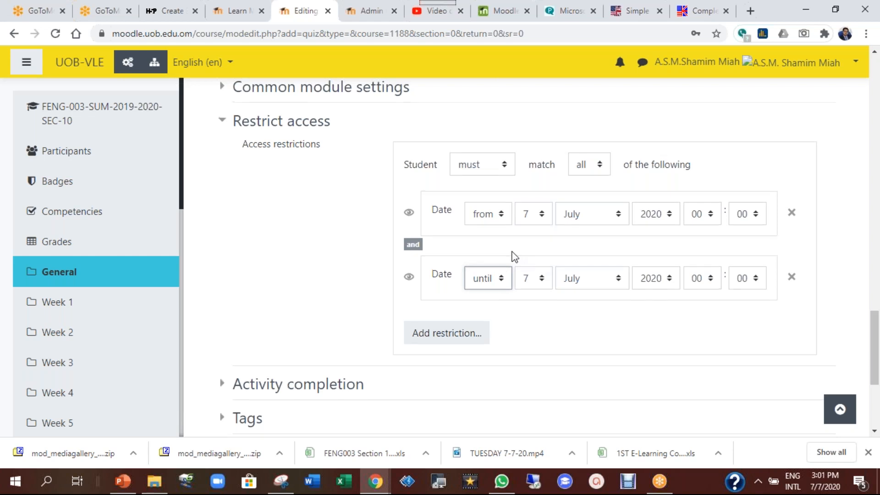
# Delete both date restrictions, leaving access restrictions at None
pyautogui.scroll(10, 515, 257)
pyautogui.scroll(5, 515, 256)
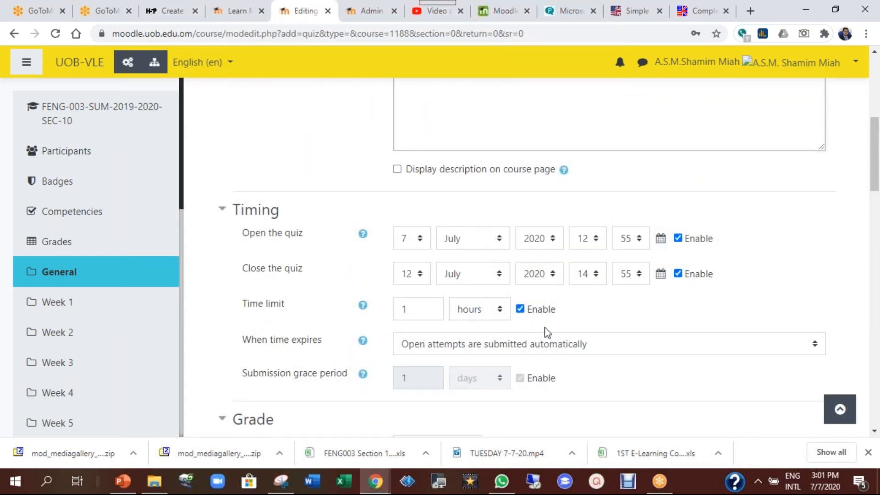
pyautogui.scroll(-8, 639, 350)
pyautogui.scroll(-10, 775, 232)
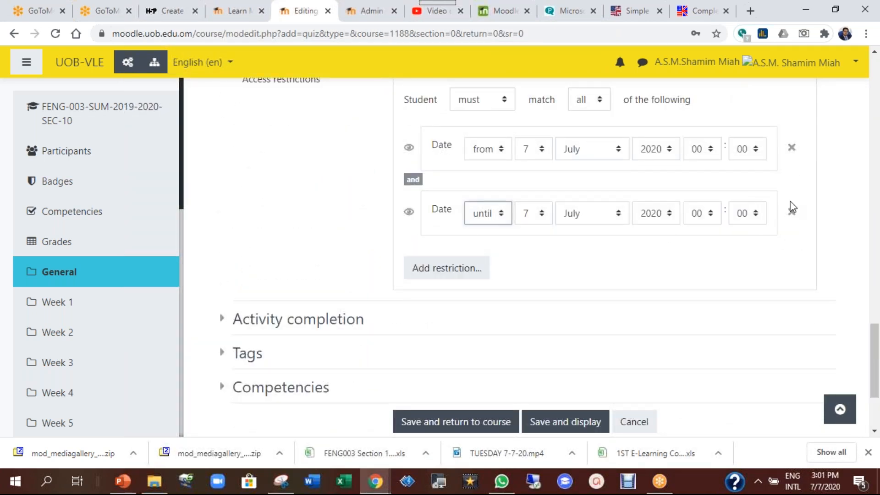
pyautogui.click(792, 212)
pyautogui.click(791, 148)
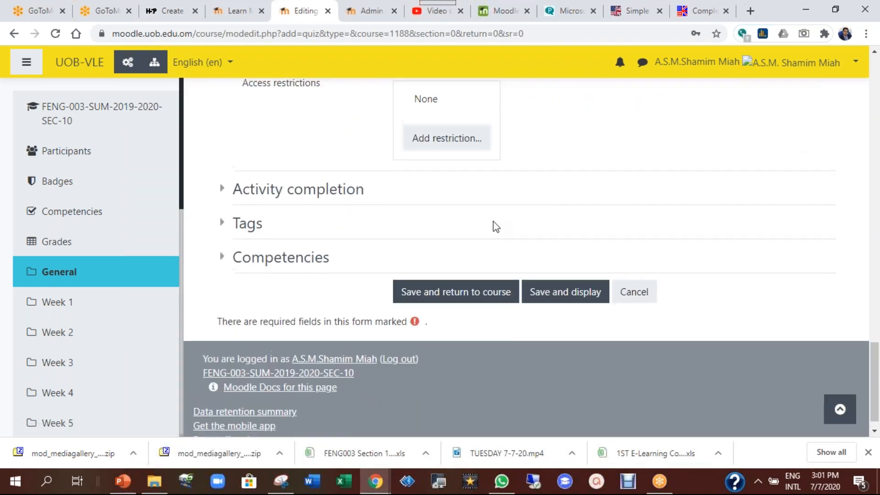
pyautogui.scroll(3, 493, 226)
pyautogui.click(462, 267)
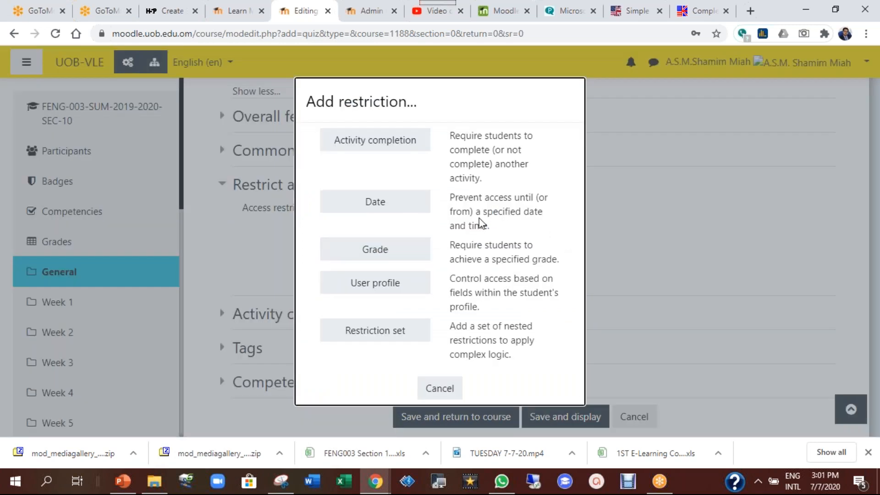
pyautogui.click(388, 255)
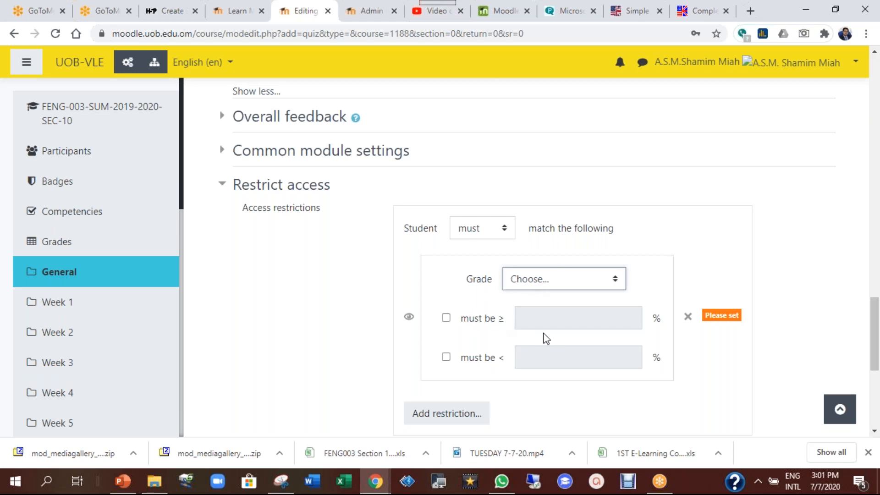
pyautogui.click(541, 282)
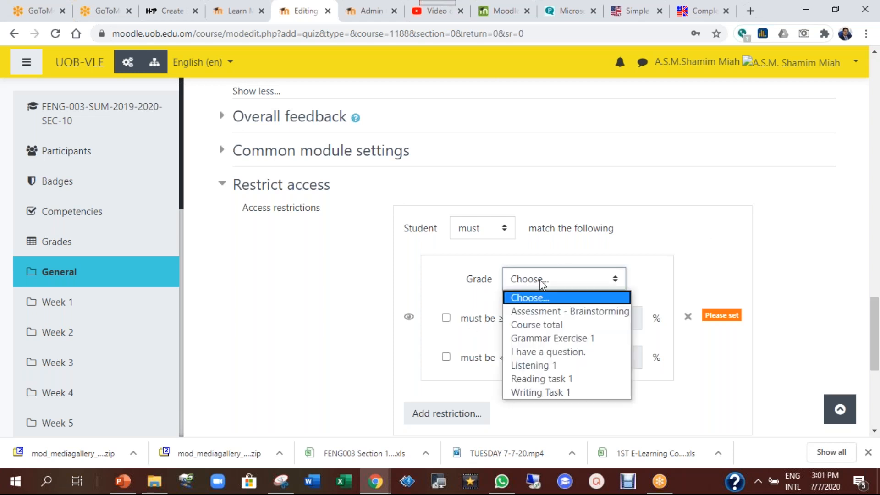
pyautogui.click(557, 340)
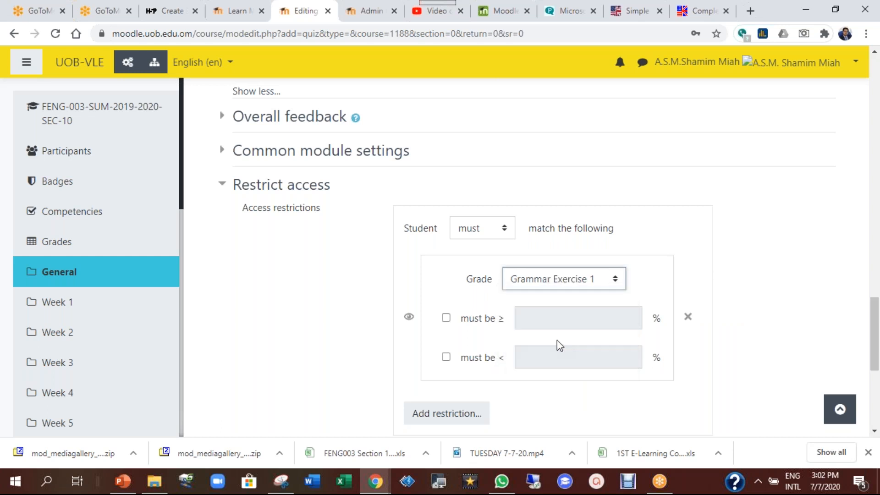
pyautogui.click(445, 318)
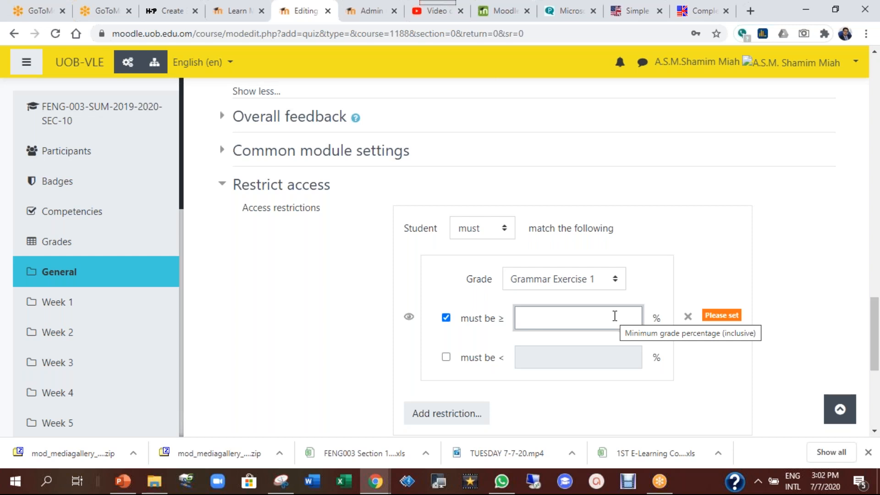
pyautogui.write('65')
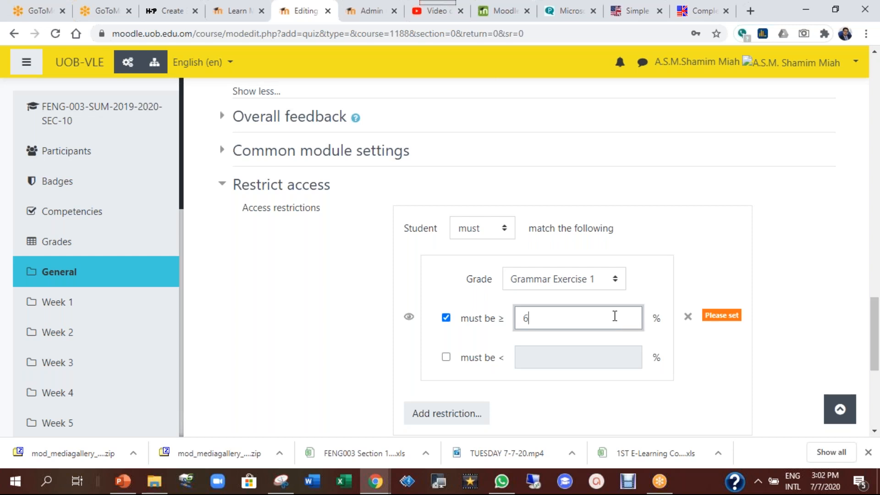
pyautogui.click(449, 358)
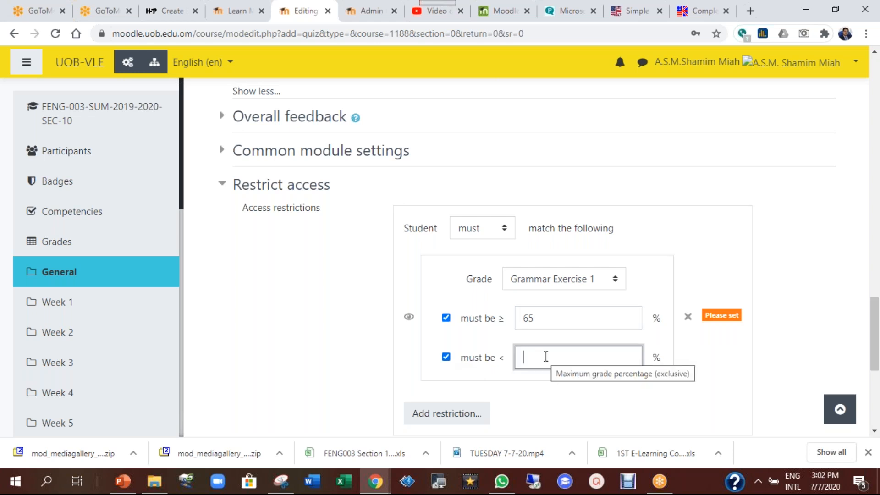
pyautogui.write('65')
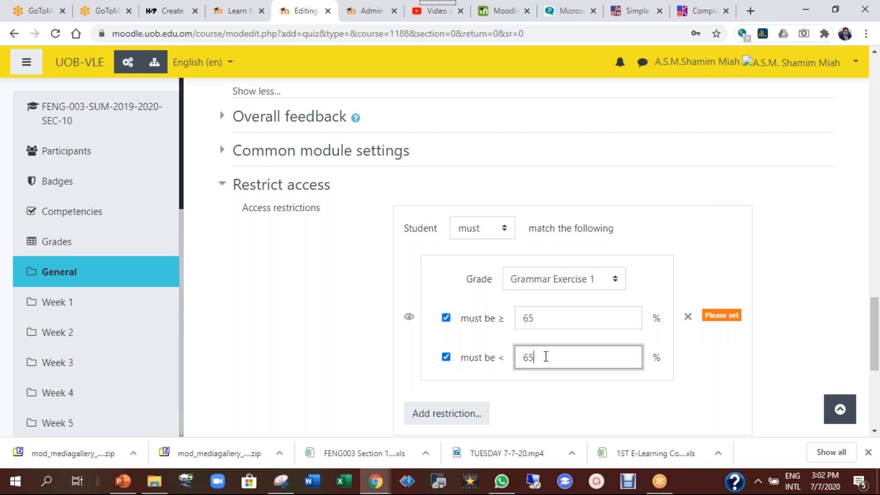
pyautogui.click(579, 414)
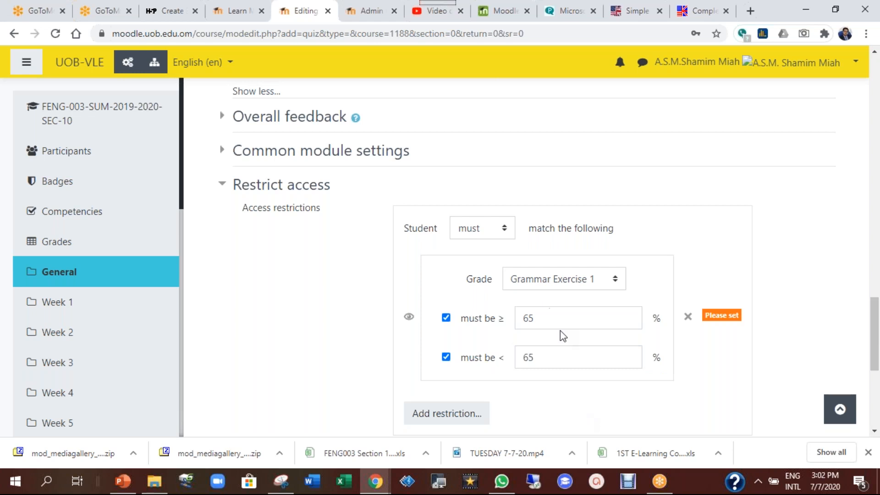
pyautogui.moveTo(544, 317); pyautogui.dragTo(522, 318)
pyautogui.write('75')
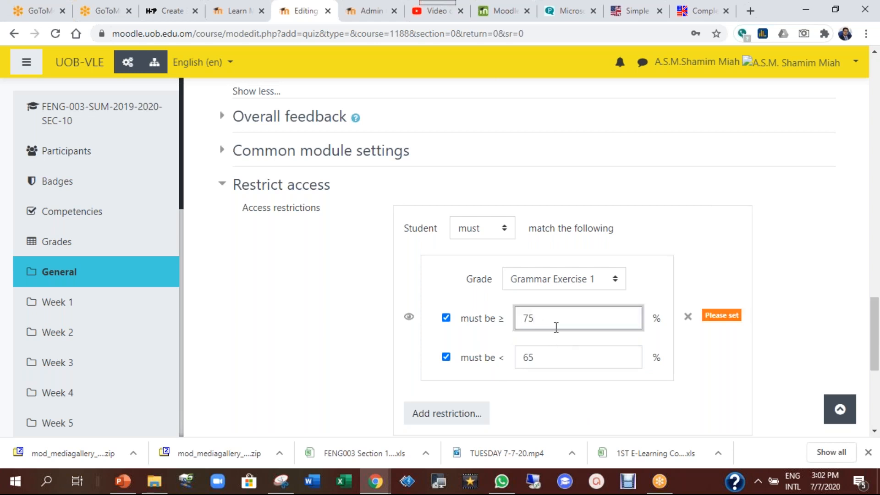
pyautogui.click(572, 380)
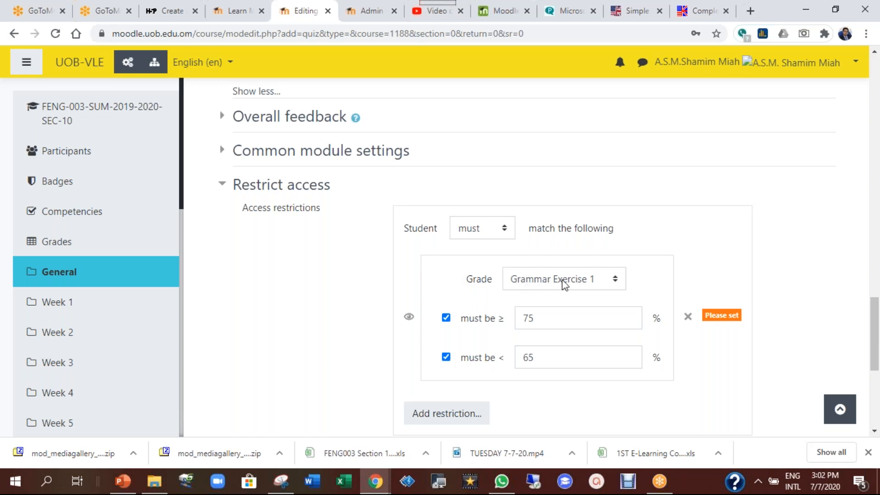
pyautogui.moveTo(540, 317); pyautogui.dragTo(498, 346)
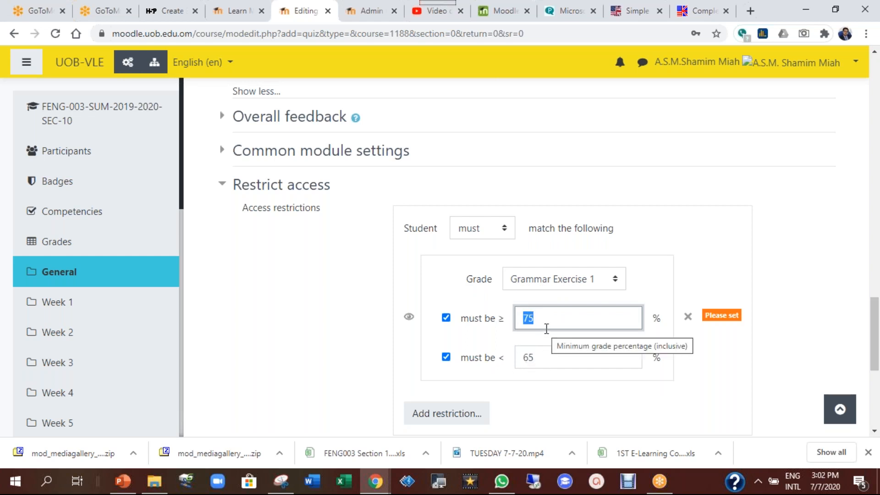
pyautogui.click(688, 317)
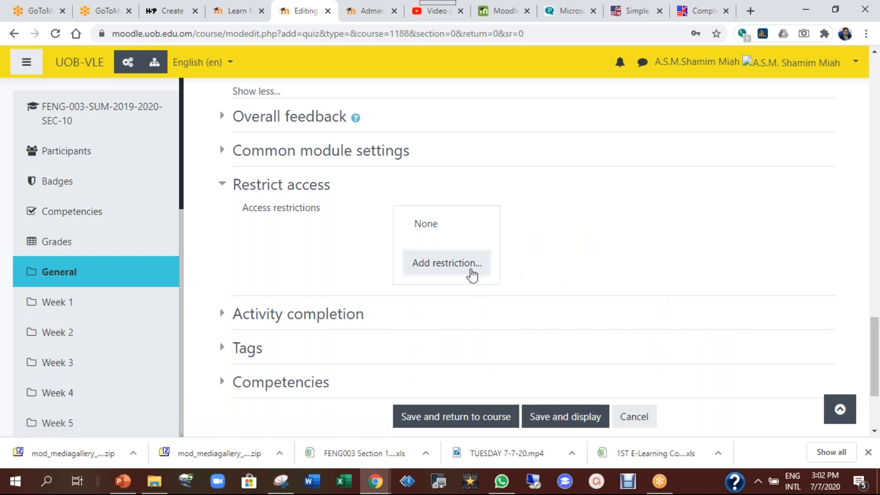
# Add a User profile field condition, check its field list, then delete it
pyautogui.click(474, 274)
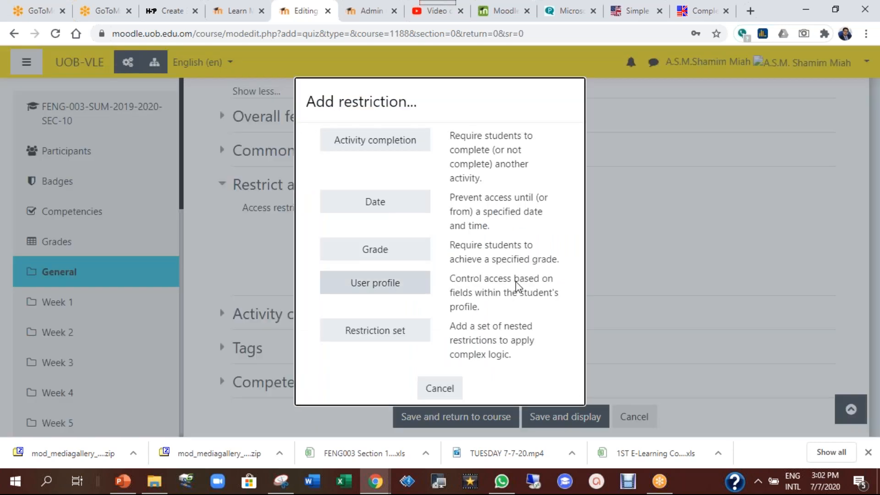
pyautogui.click(384, 288)
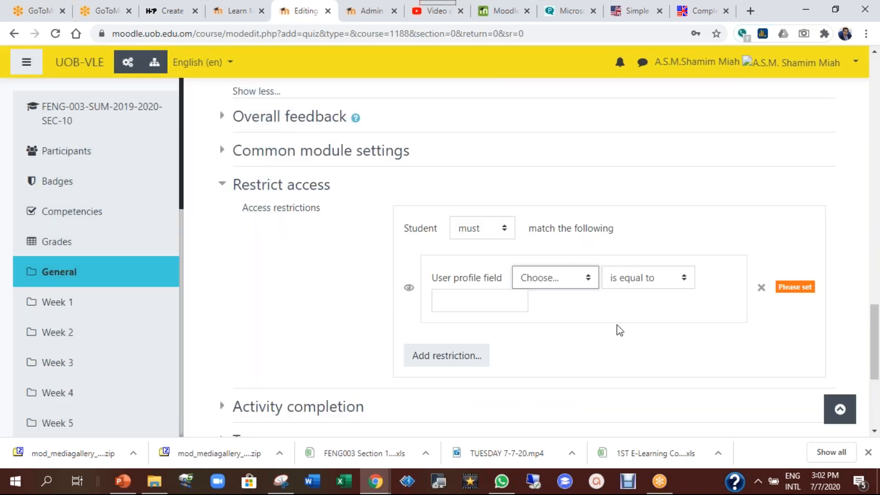
pyautogui.click(576, 285)
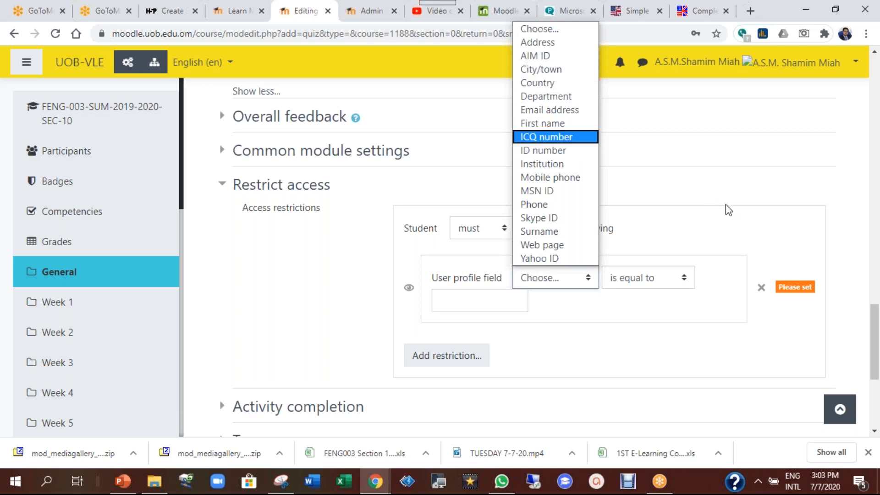
pyautogui.click(765, 288)
pyautogui.click(764, 288)
pyautogui.click(465, 263)
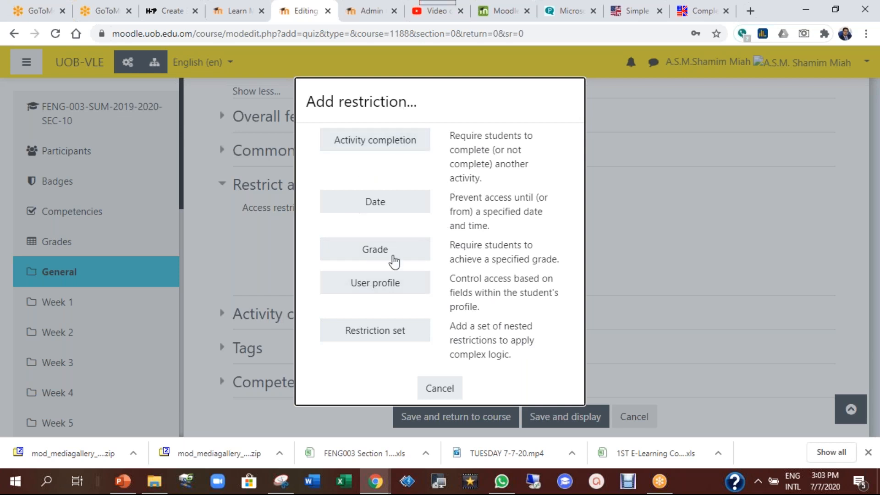
# Add a nested restriction set holding Activity completion and Date conditions
pyautogui.click(393, 337)
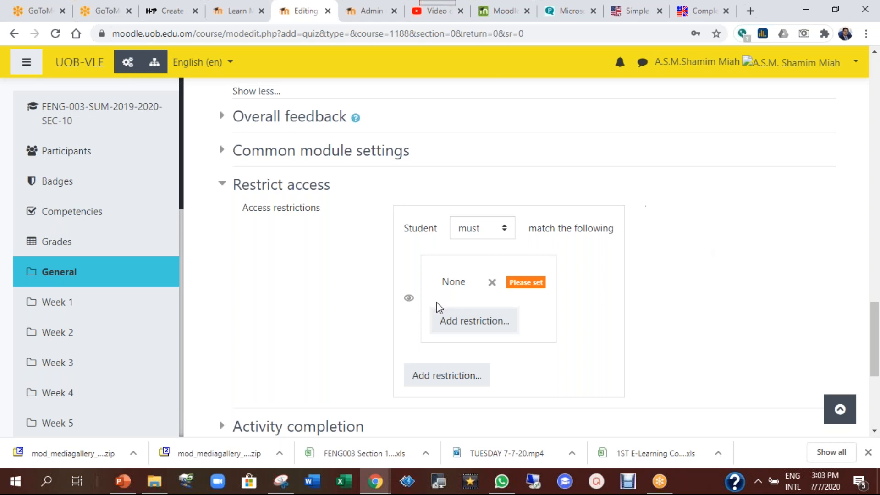
pyautogui.click(472, 332)
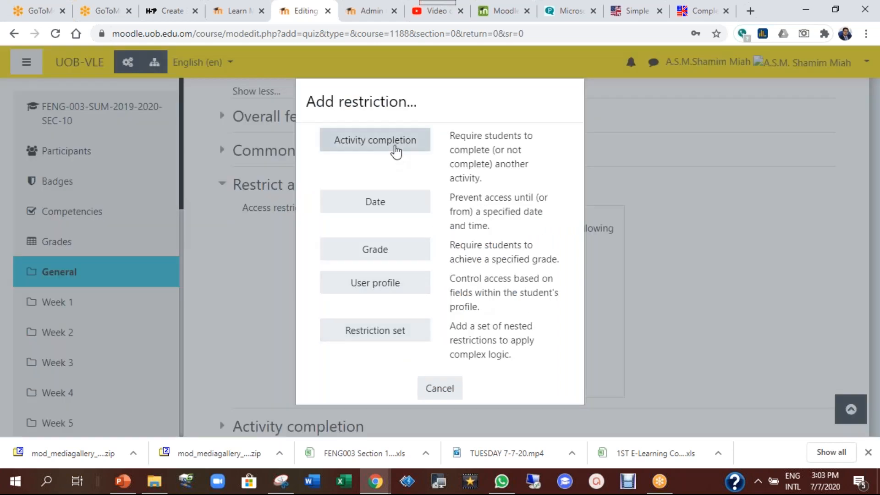
pyautogui.click(395, 149)
pyautogui.scroll(-1, 669, 333)
pyautogui.scroll(-1, 669, 339)
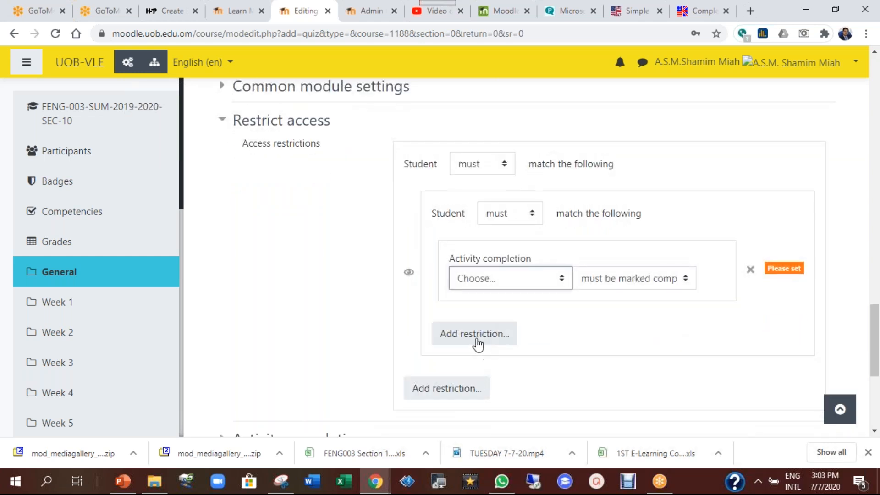
pyautogui.click(452, 338)
pyautogui.click(391, 209)
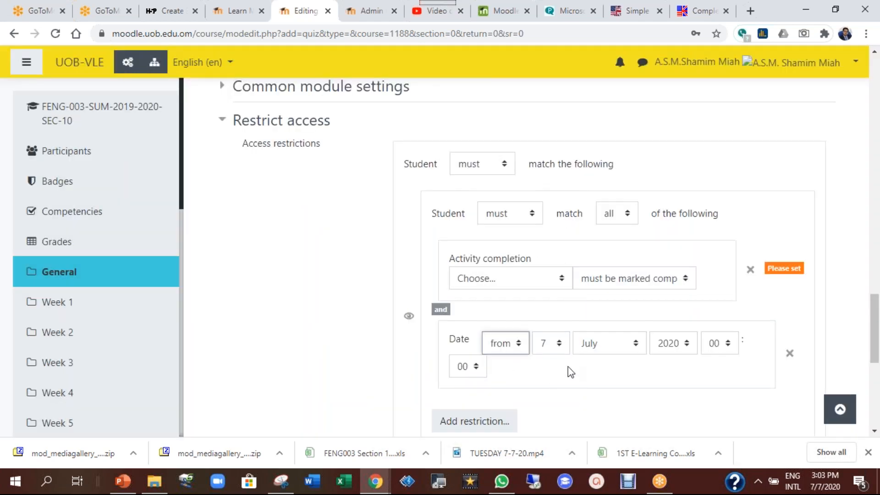
pyautogui.scroll(-1, 527, 311)
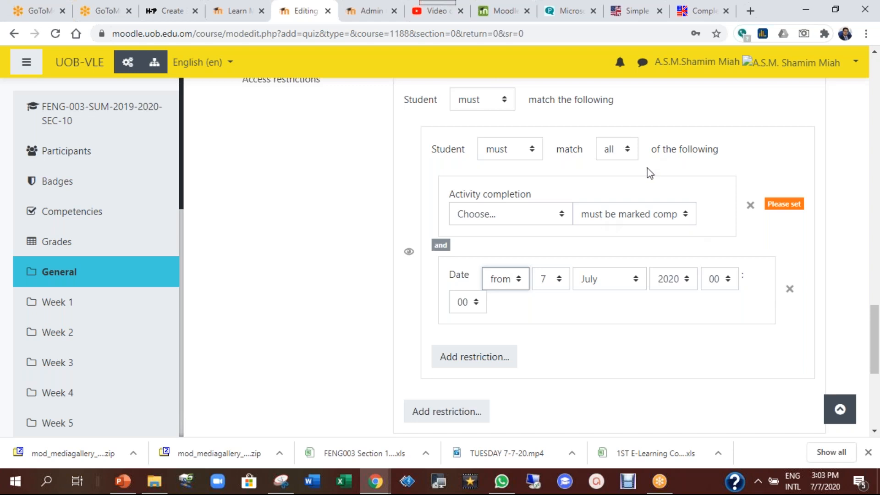
# Delete the date condition, the activity completion condition and the empty nested set
pyautogui.click(790, 289)
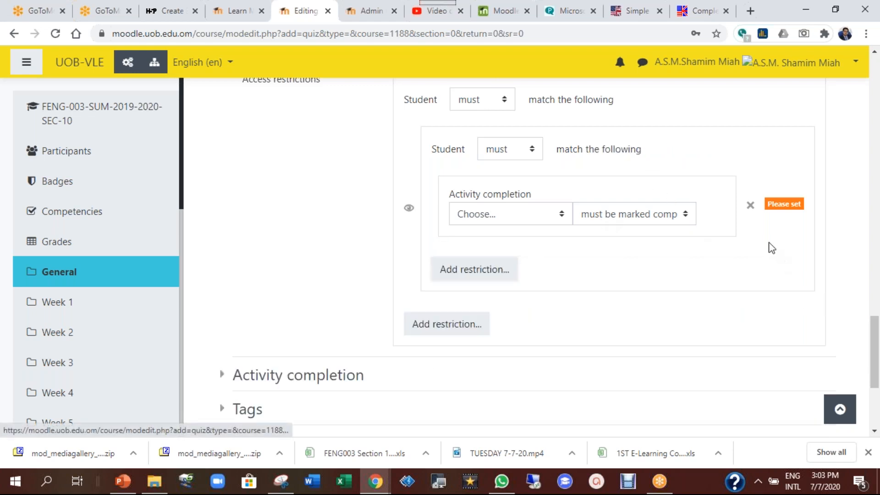
pyautogui.click(753, 208)
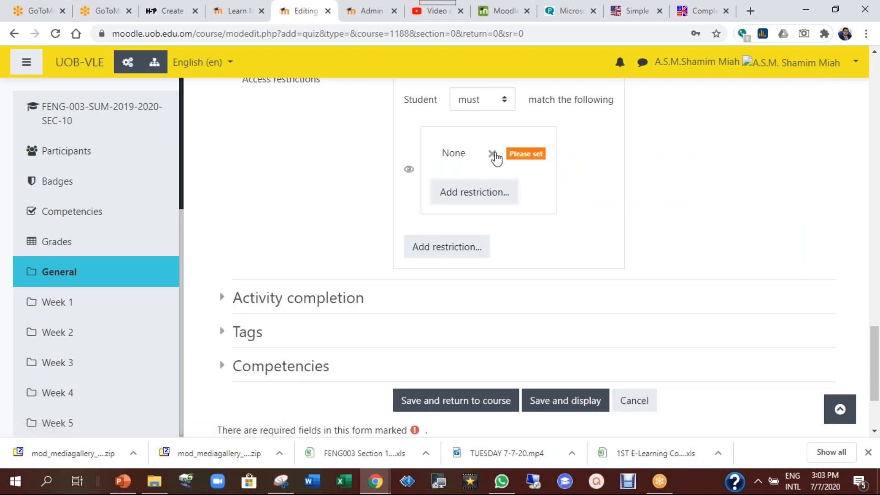
pyautogui.click(494, 156)
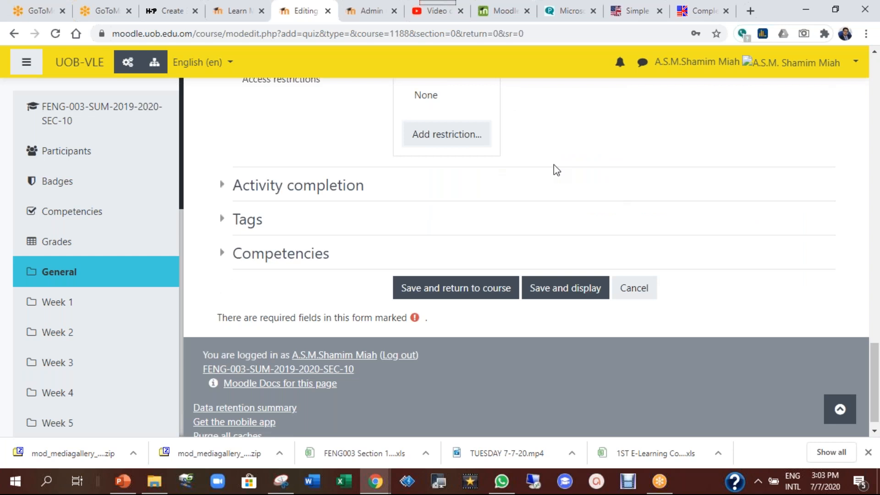
# Remove the access password from the quiz's Require password setting
pyautogui.scroll(10, 554, 166)
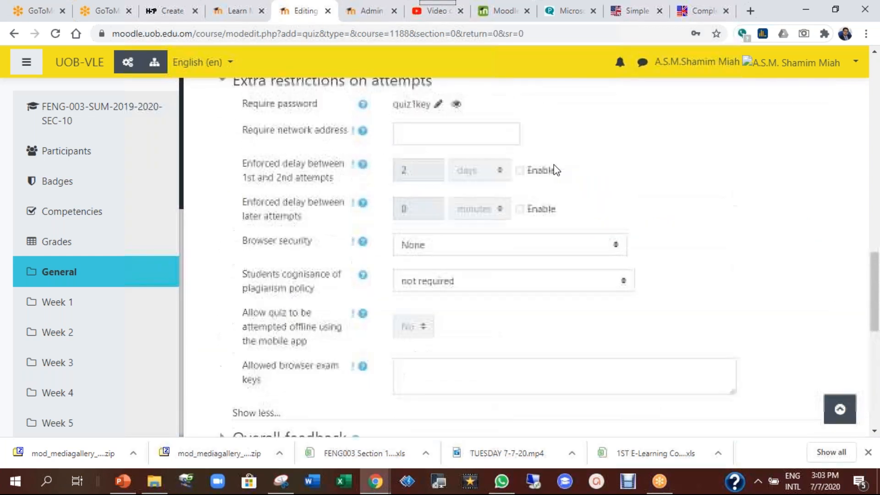
pyautogui.scroll(1, 554, 165)
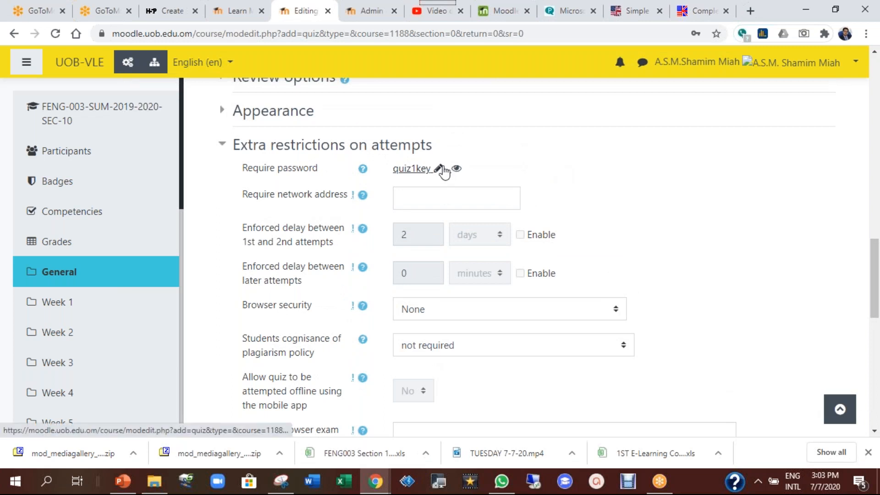
pyautogui.click(441, 170)
pyautogui.press('BackSpace')
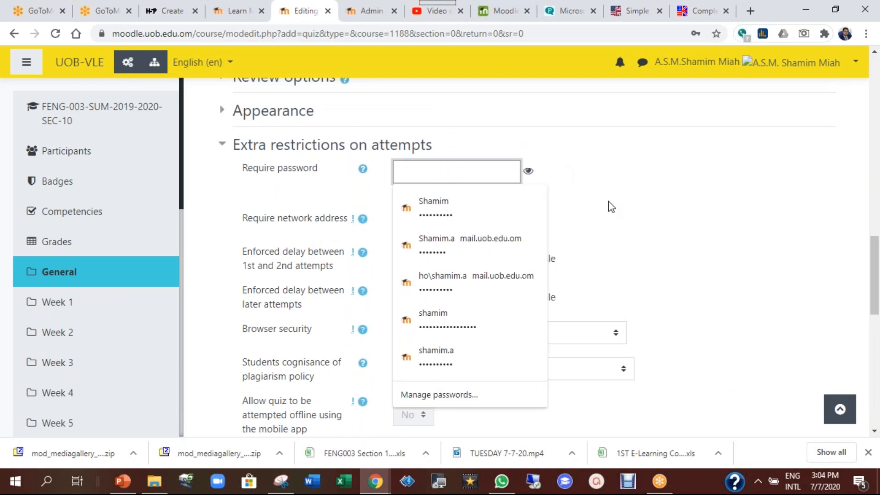
pyautogui.press('Return')
# Save Quiz 1 and display its page showing 1 attempt and a 1-hour time limit
pyautogui.scroll(-5, 609, 204)
pyautogui.scroll(-5, 582, 252)
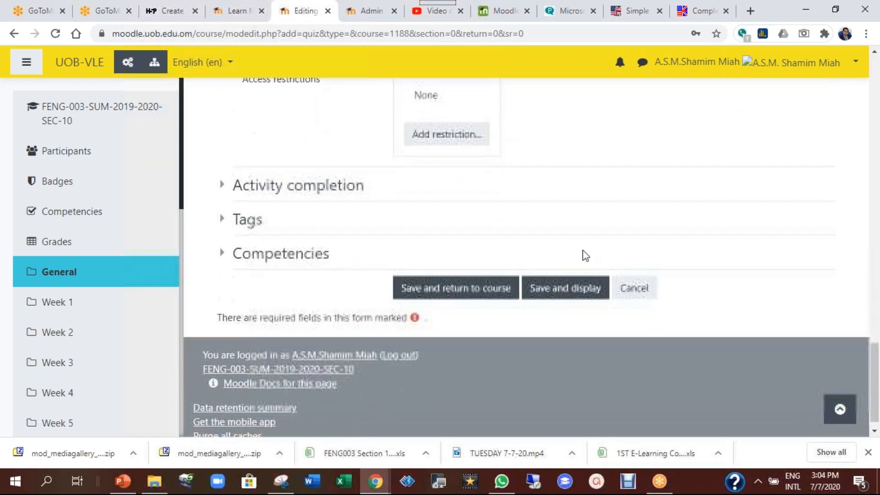
pyautogui.click(582, 287)
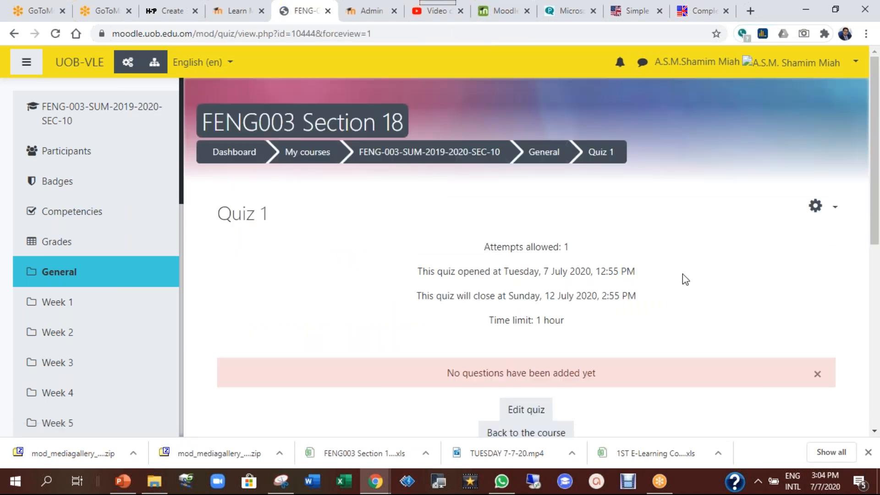
pyautogui.scroll(-2, 685, 280)
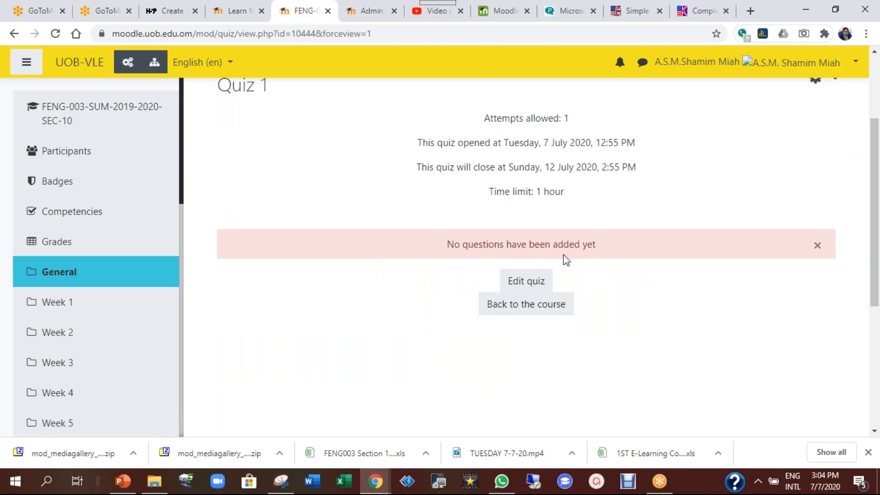
# Open Quiz 1 in the quiz editor and check its name and closing date
pyautogui.click(531, 287)
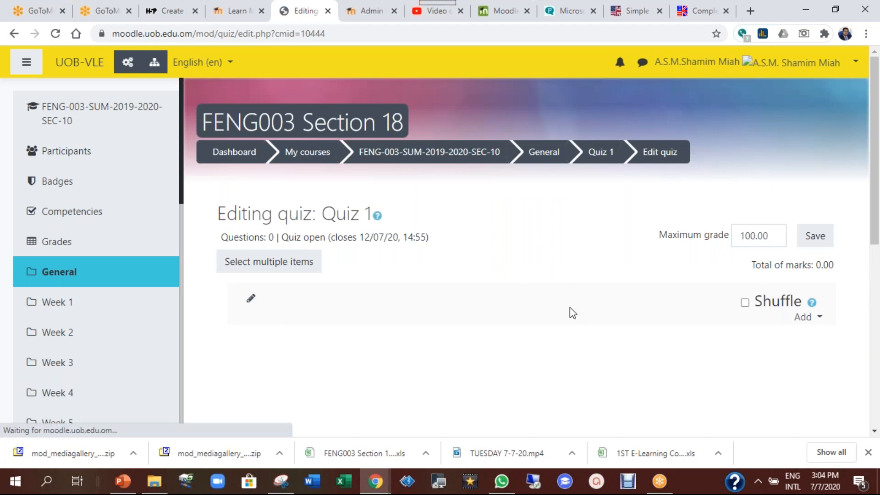
pyautogui.scroll(-1, 875, 172)
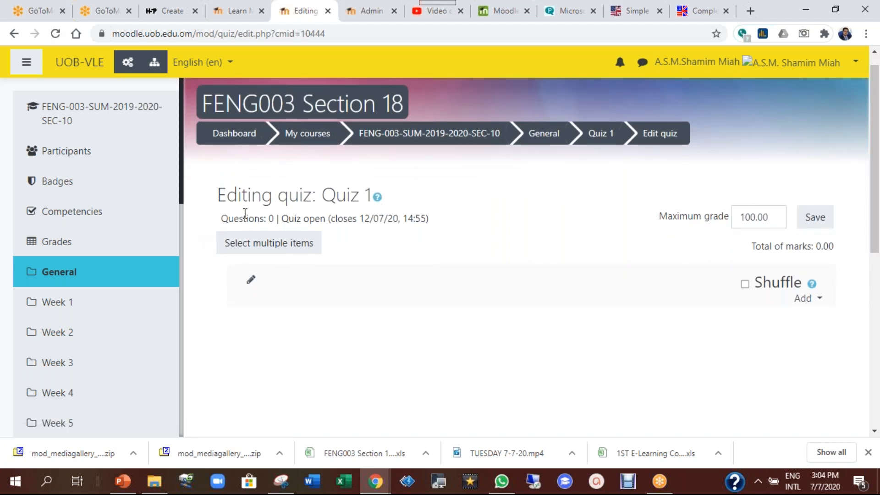
pyautogui.moveTo(311, 193); pyautogui.dragTo(416, 192)
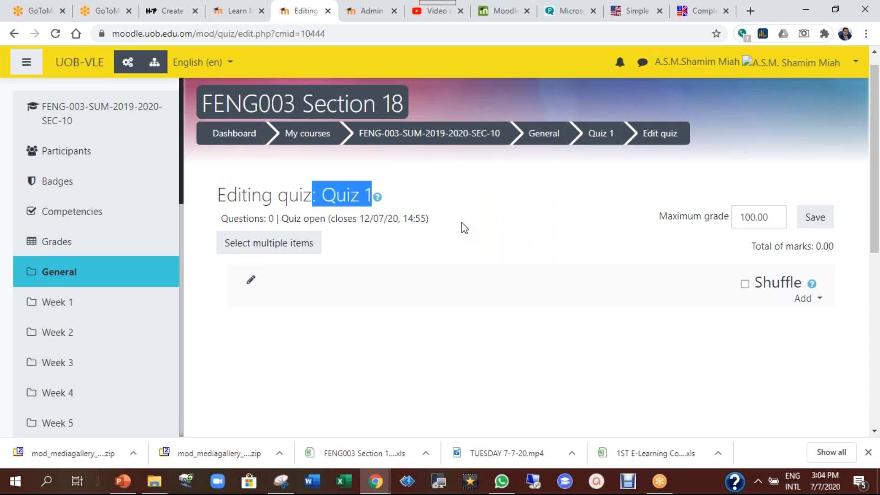
pyautogui.moveTo(331, 221)
pyautogui.moveTo(328, 220); pyautogui.dragTo(454, 221)
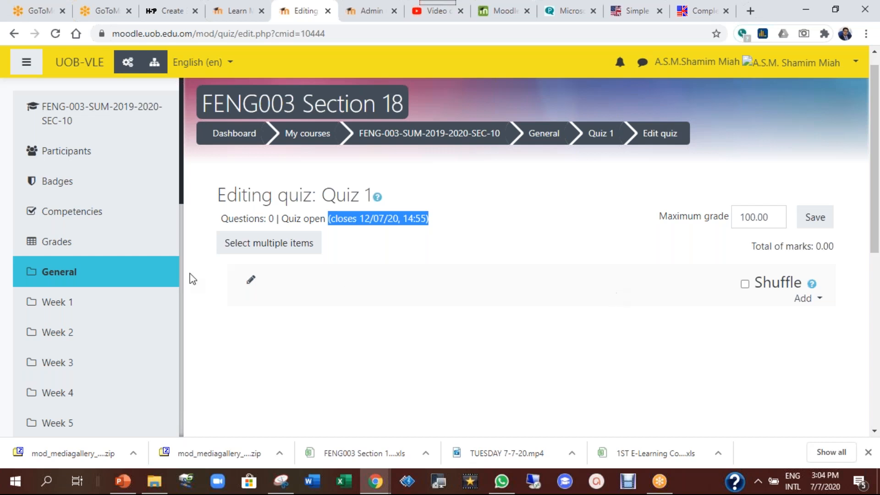
# Rename the first section heading to 'Listening'
pyautogui.click(252, 284)
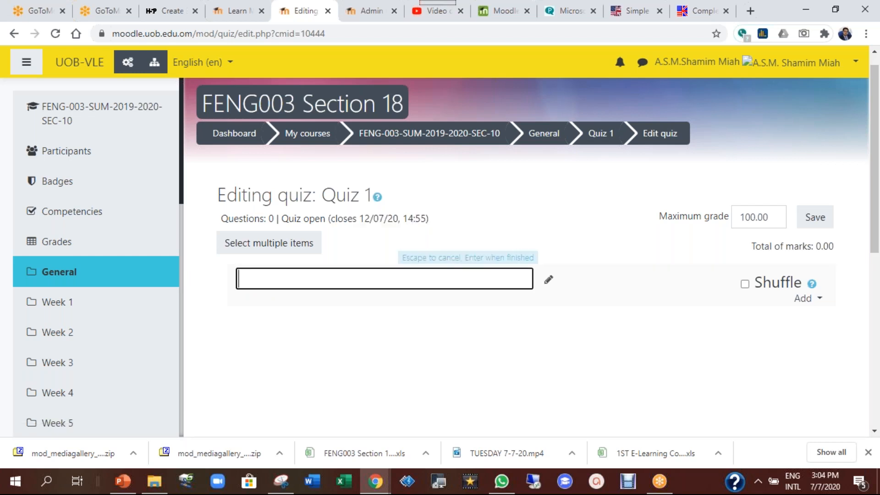
pyautogui.write('Listening')
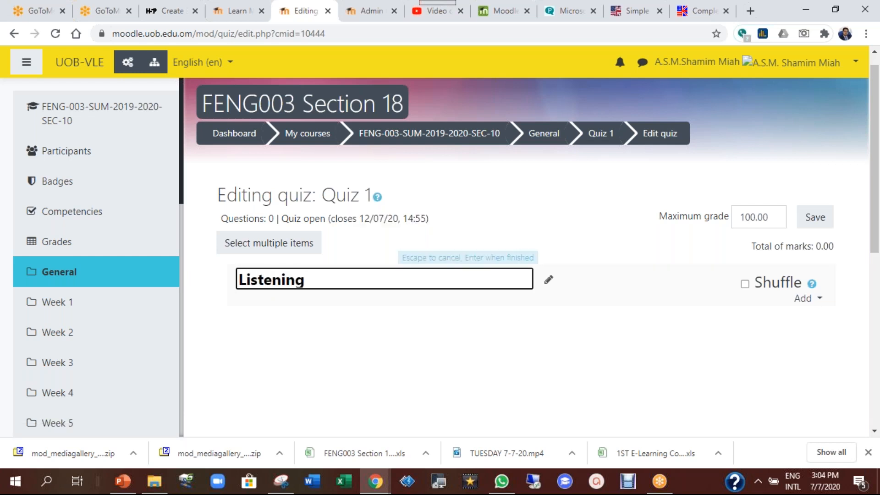
pyautogui.press('Return')
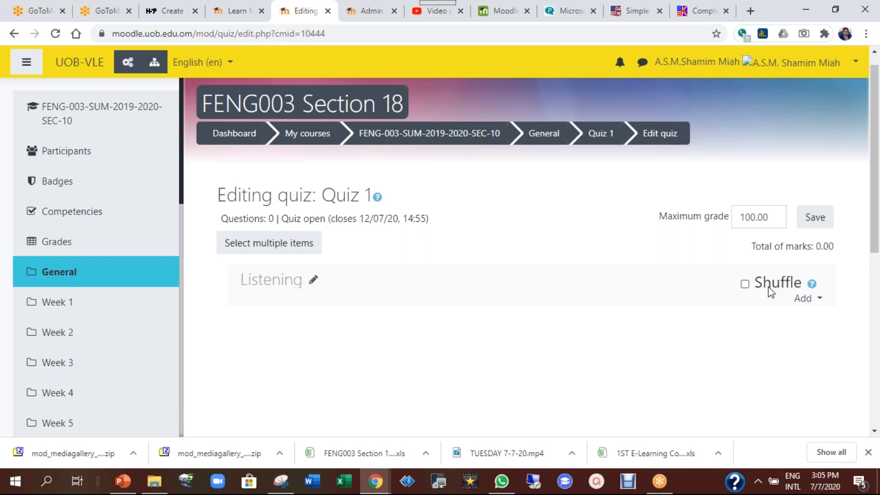
# Open the Add menu under Shuffle in the Listening section of Quiz 1
pyautogui.click(806, 298)
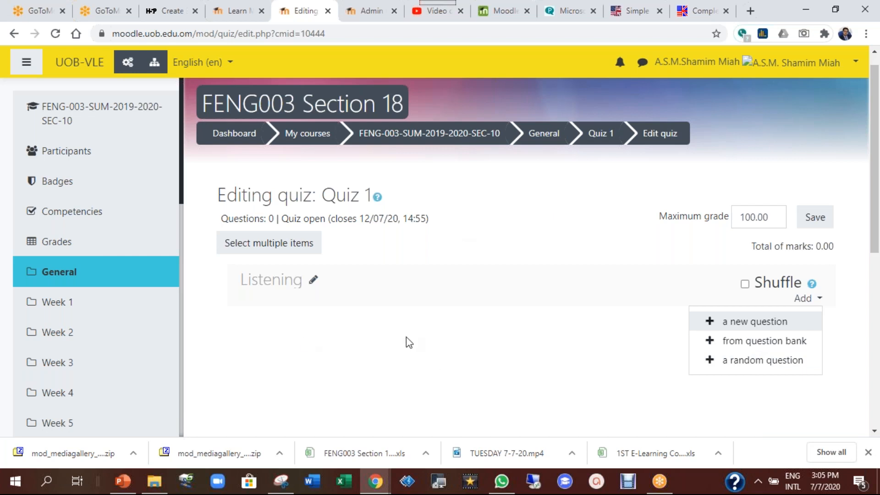
# Choose a new question and compare the Calculated, Pattern match and Random short-answer matching type descriptions
pyautogui.click(745, 327)
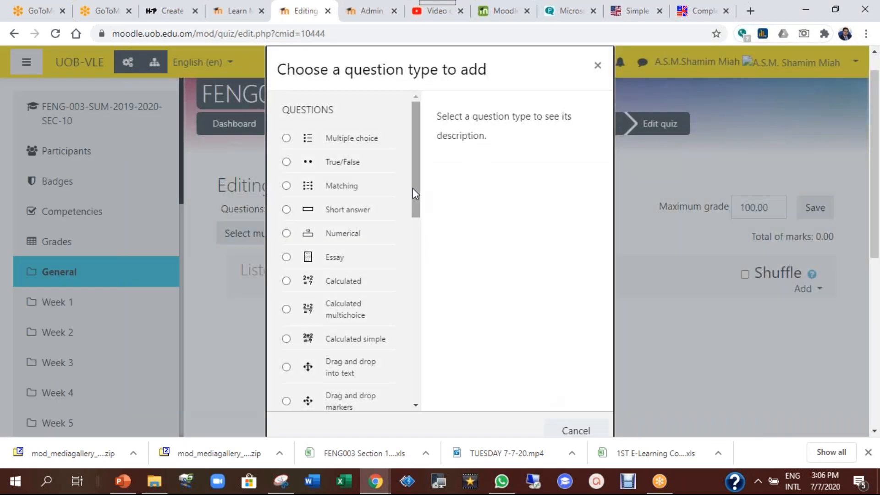
pyautogui.moveTo(414, 189); pyautogui.dragTo(428, 168)
pyautogui.moveTo(417, 214); pyautogui.dragTo(414, 243)
pyautogui.click(341, 144)
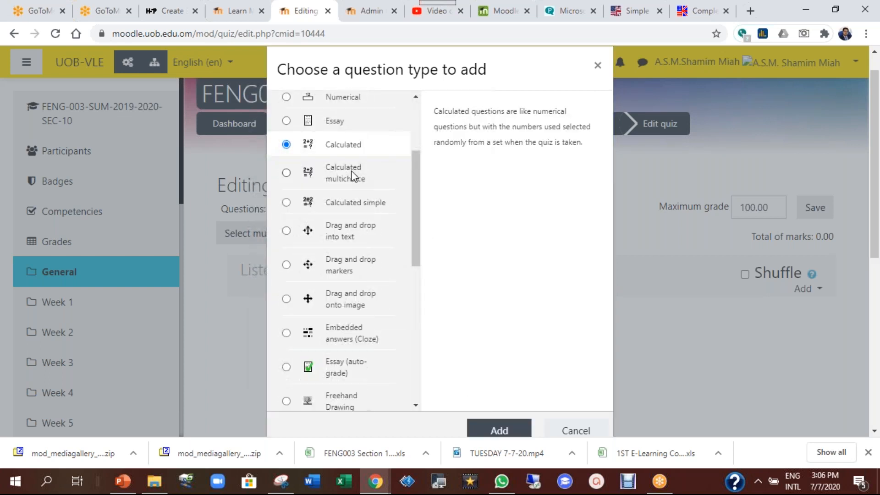
pyautogui.click(349, 174)
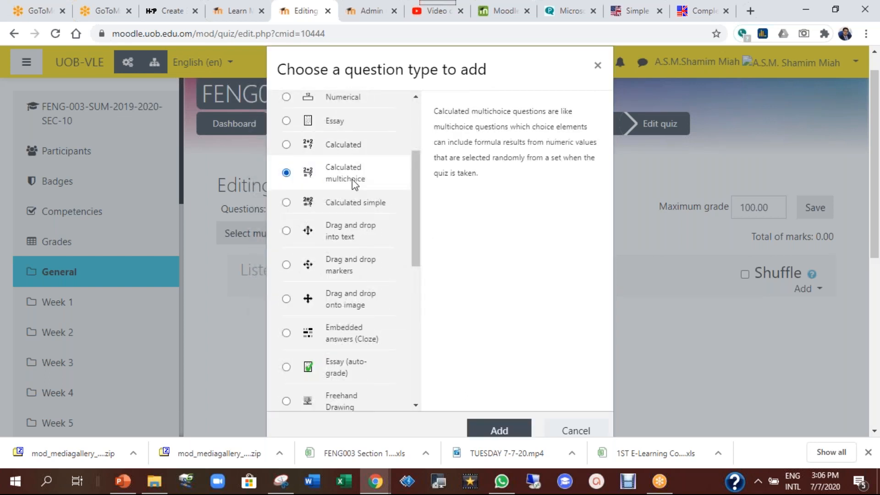
pyautogui.click(359, 207)
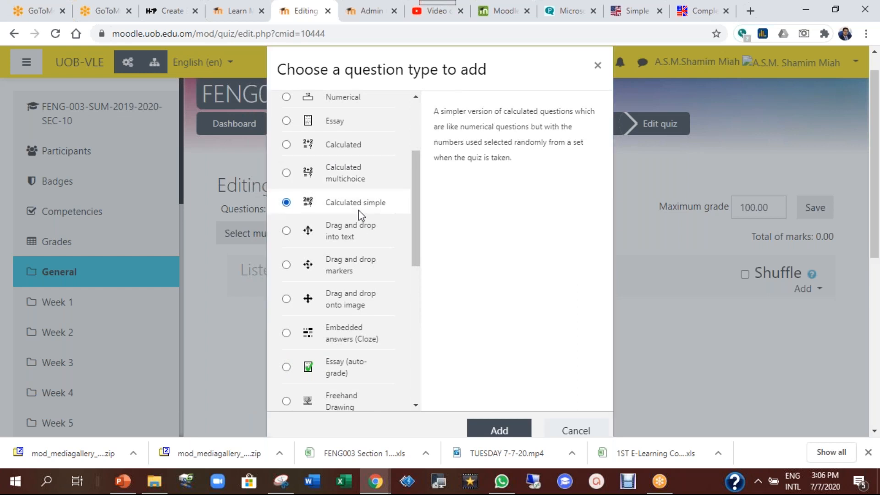
pyautogui.moveTo(418, 246); pyautogui.dragTo(402, 362)
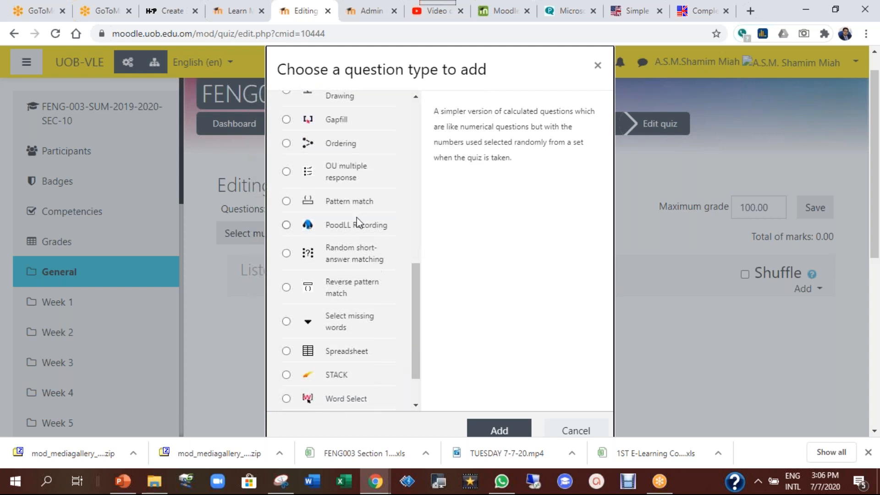
pyautogui.click(360, 201)
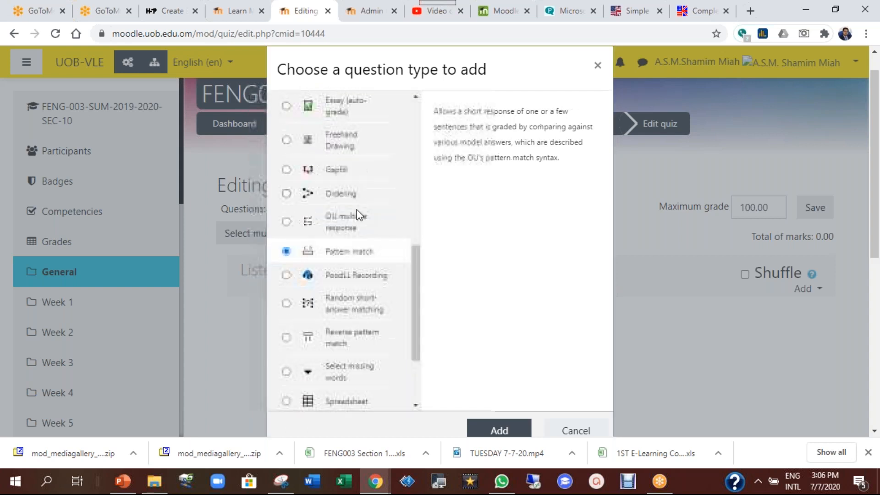
pyautogui.click(383, 313)
# Look through the remaining question types, including the Freehand Drawing description
pyautogui.moveTo(418, 324); pyautogui.dragTo(420, 356)
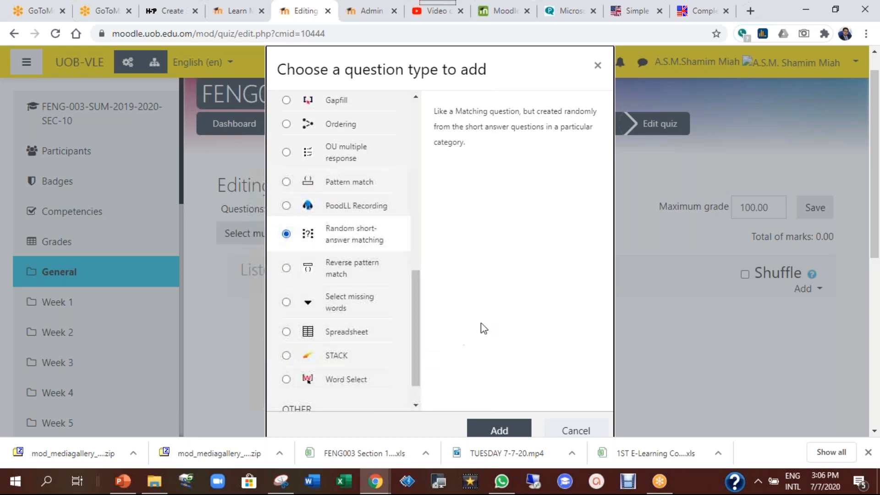
pyautogui.scroll(1, 465, 222)
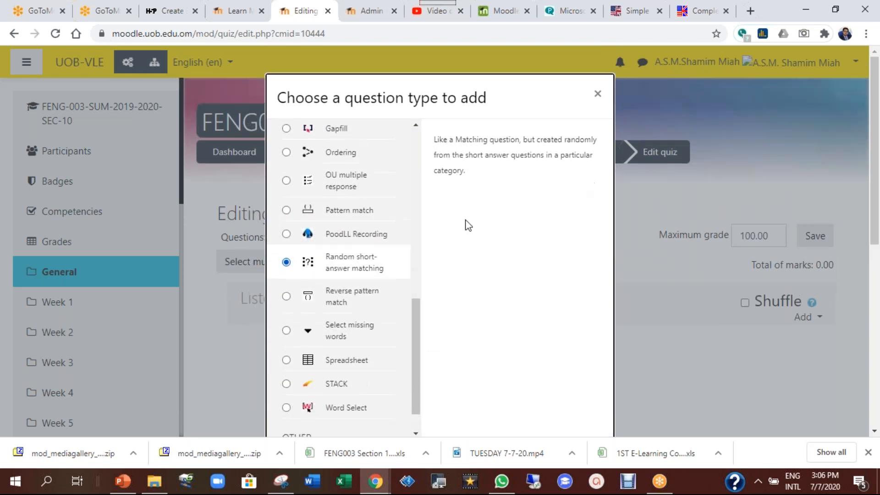
pyautogui.moveTo(414, 321); pyautogui.dragTo(419, 266)
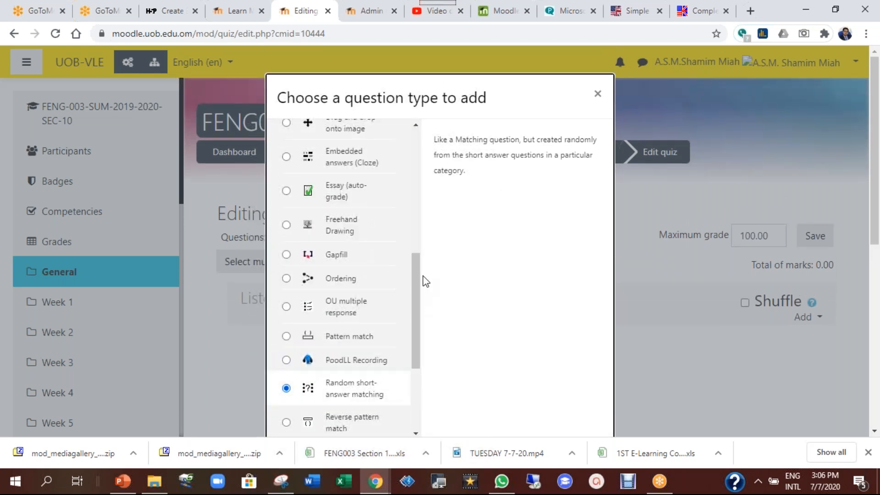
pyautogui.moveTo(415, 271); pyautogui.dragTo(415, 264)
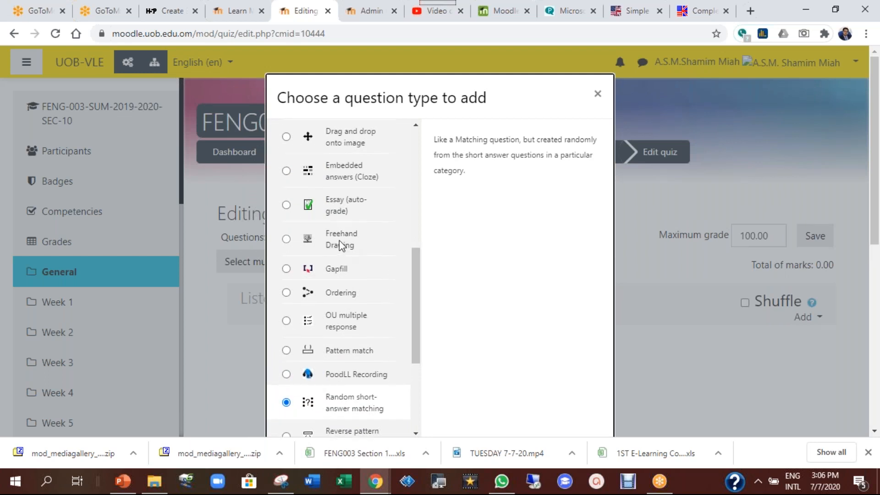
pyautogui.click(340, 246)
pyautogui.moveTo(418, 297); pyautogui.dragTo(422, 258)
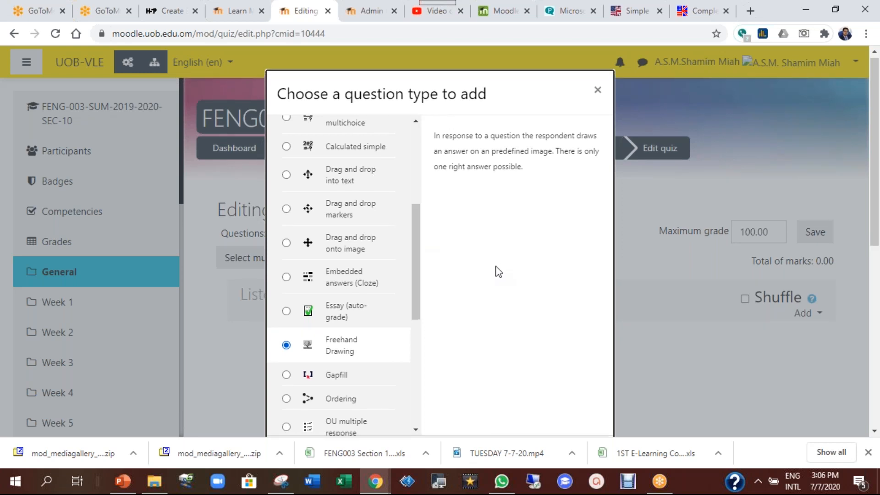
pyautogui.scroll(-1, 499, 272)
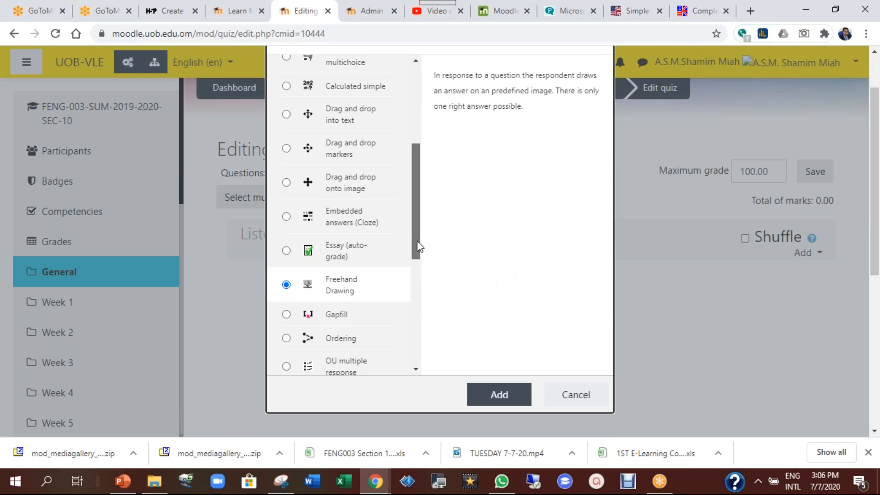
pyautogui.moveTo(418, 247); pyautogui.dragTo(428, 162)
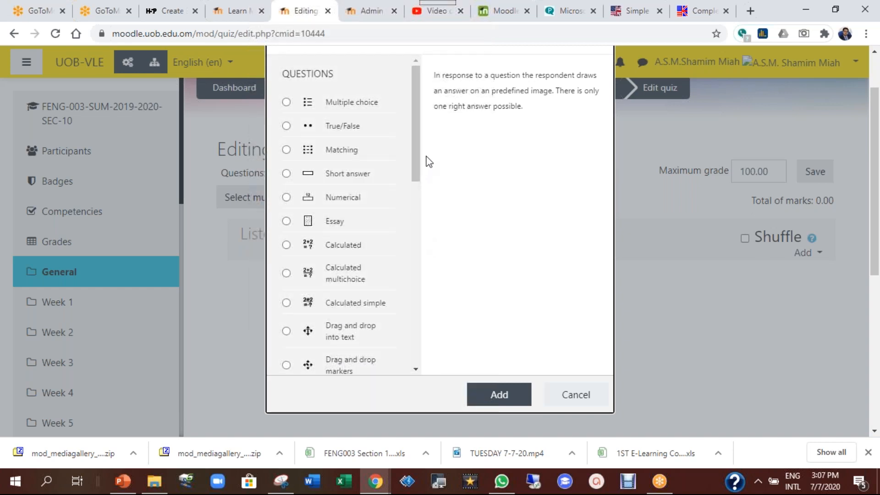
# Select True/False and add it as the new question type
pyautogui.click(334, 127)
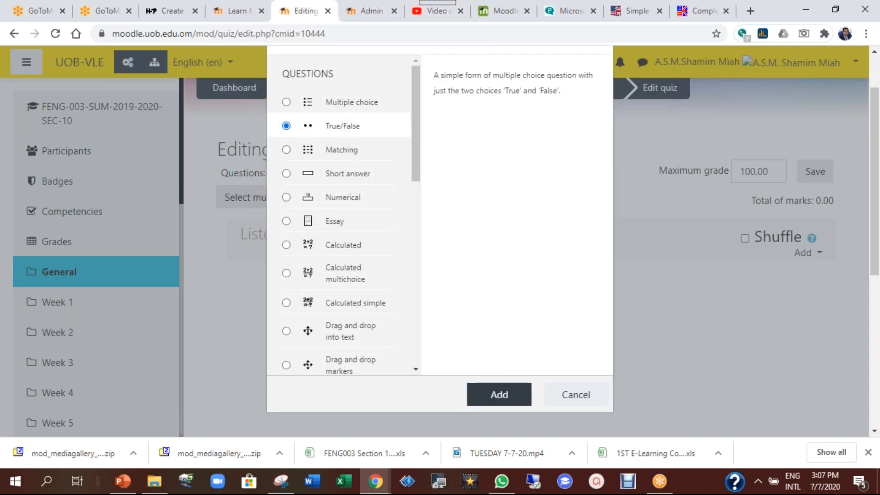
pyautogui.click(499, 394)
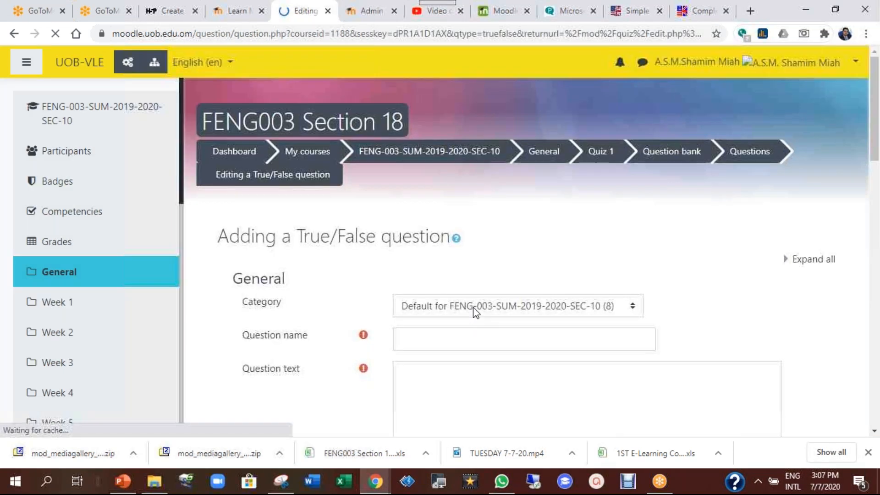
pyautogui.scroll(-2, 473, 308)
# Name the question 1 and enter the text 'What is the capital of Oman?'
pyautogui.click(473, 211)
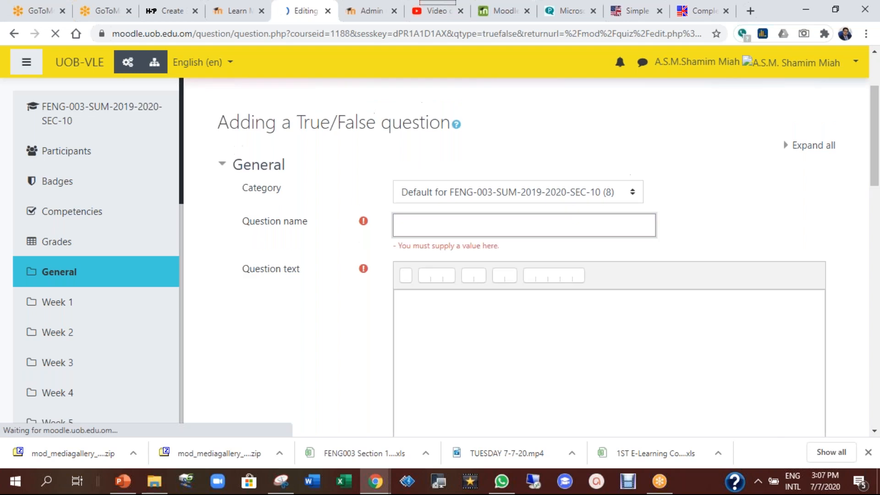
pyautogui.write('1')
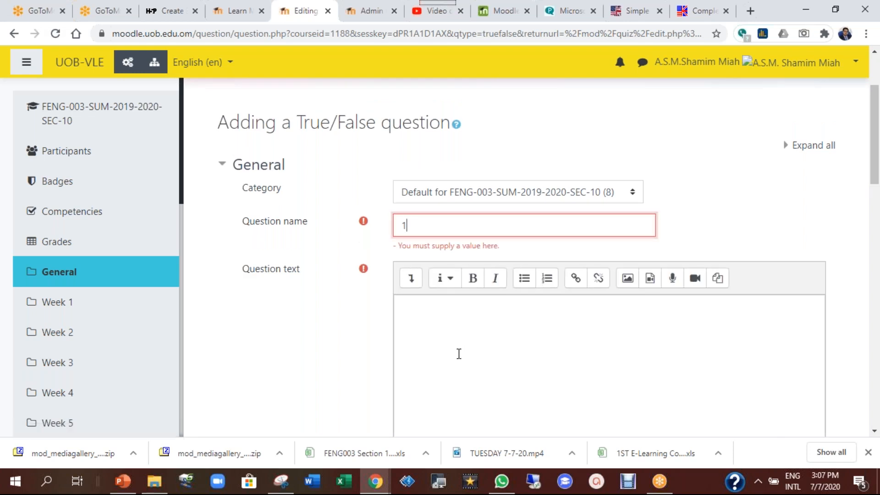
pyautogui.click(458, 334)
pyautogui.write('What is ')
pyautogui.write('hte ')
pyautogui.write('e')
pyautogui.press('BackSpace')
pyautogui.press('BackSpace')
pyautogui.press('BackSpace')
pyautogui.press('BackSpace')
pyautogui.write('the capita')
pyautogui.press('BackSpace')
pyautogui.press('BackSpace')
pyautogui.press('BackSpace')
pyautogui.write('pital of Oman?')
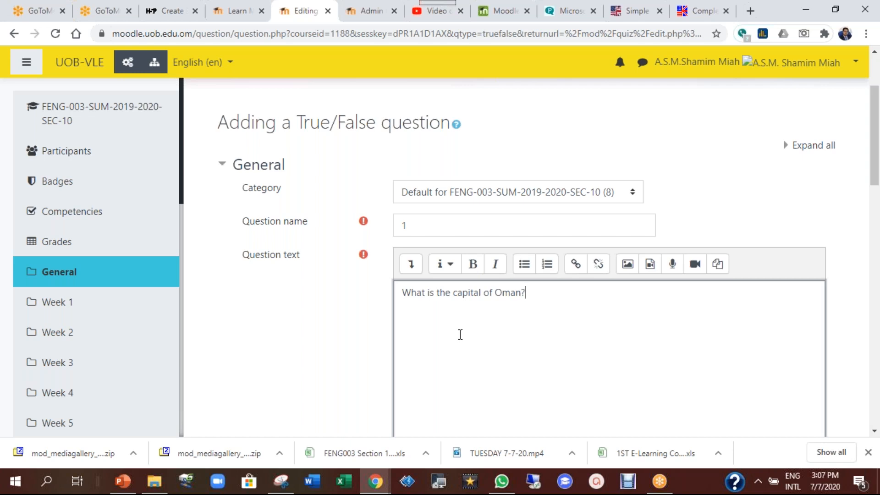
# In HTML source, wrap the question text in a span styled font-size:1.5rem;color:blue
pyautogui.click(411, 264)
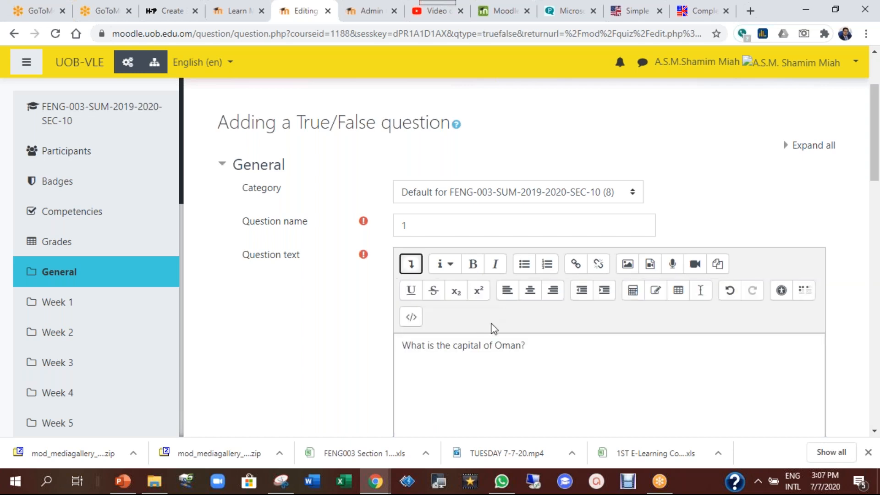
pyautogui.click(412, 317)
pyautogui.click(422, 348)
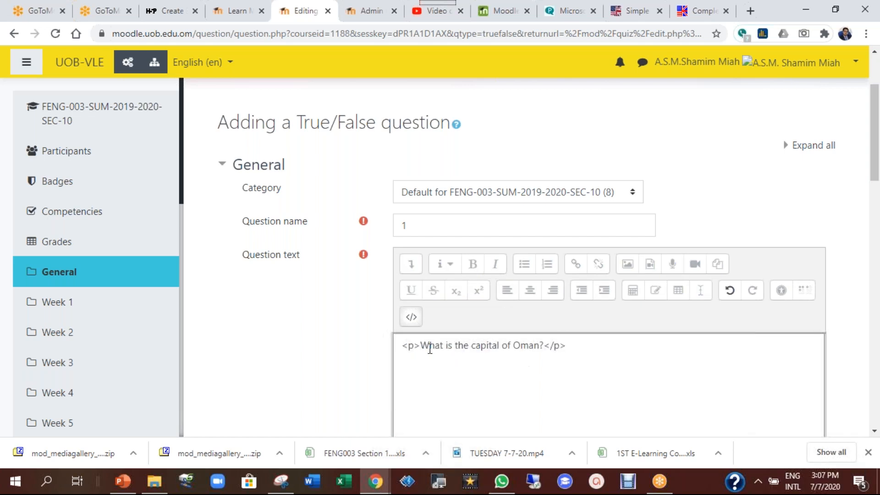
pyautogui.write('<span style')
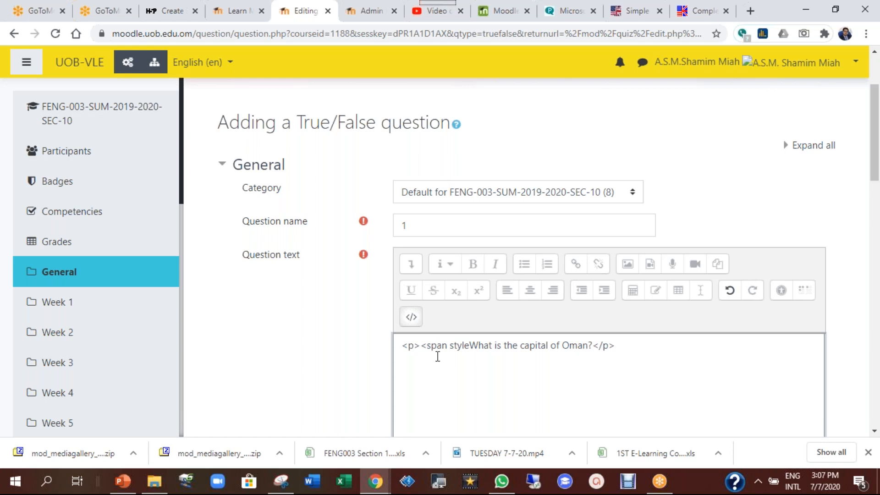
pyautogui.write('=')
pyautogui.write('"')
pyautogui.write('font-siz')
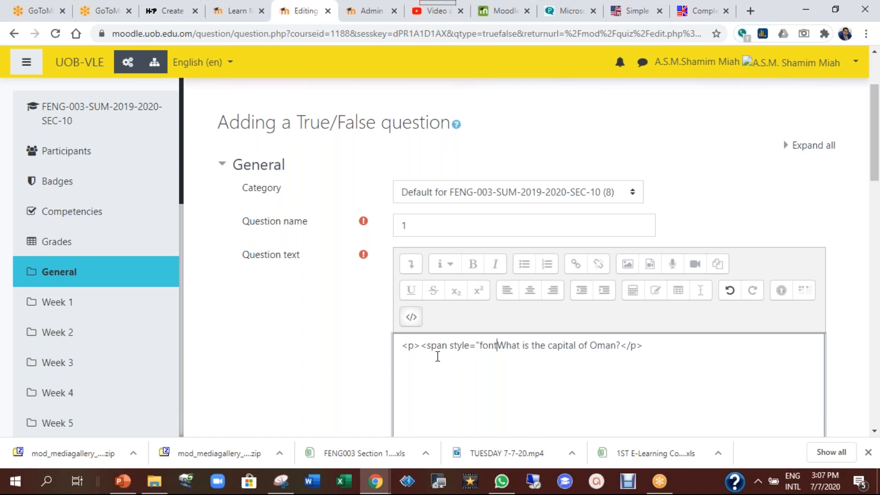
pyautogui.write('e')
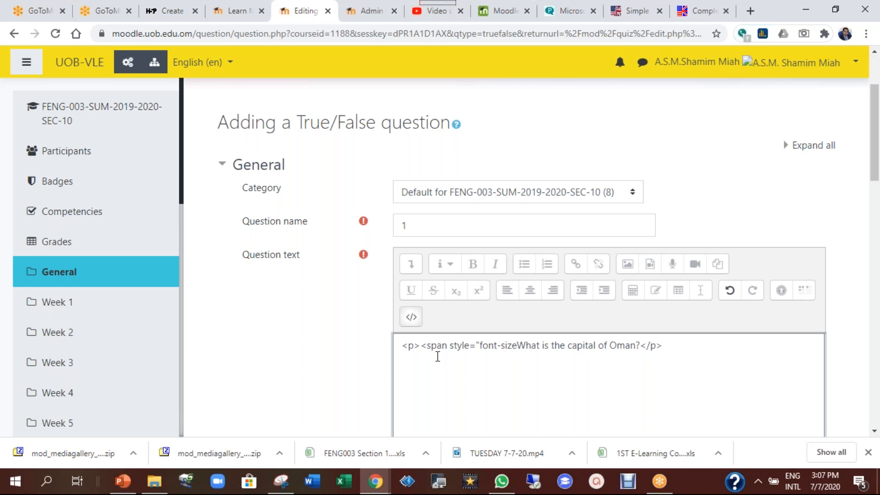
pyautogui.write(':1.5rem')
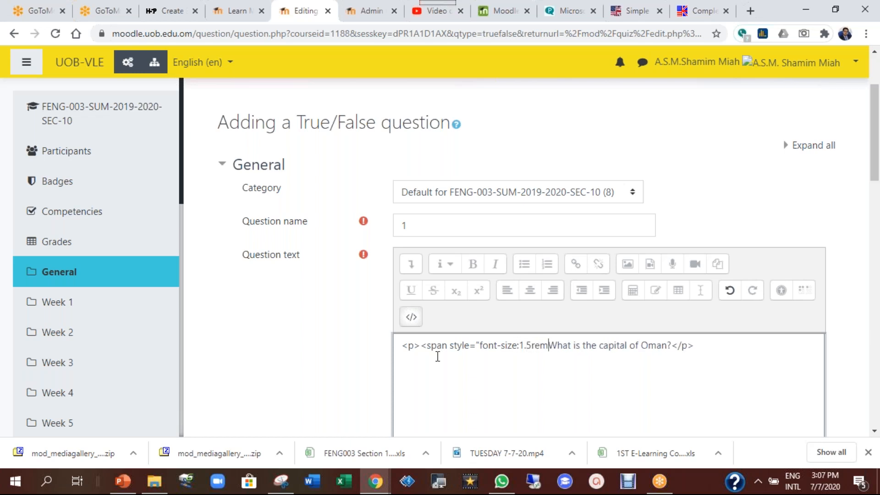
pyautogui.write(';color')
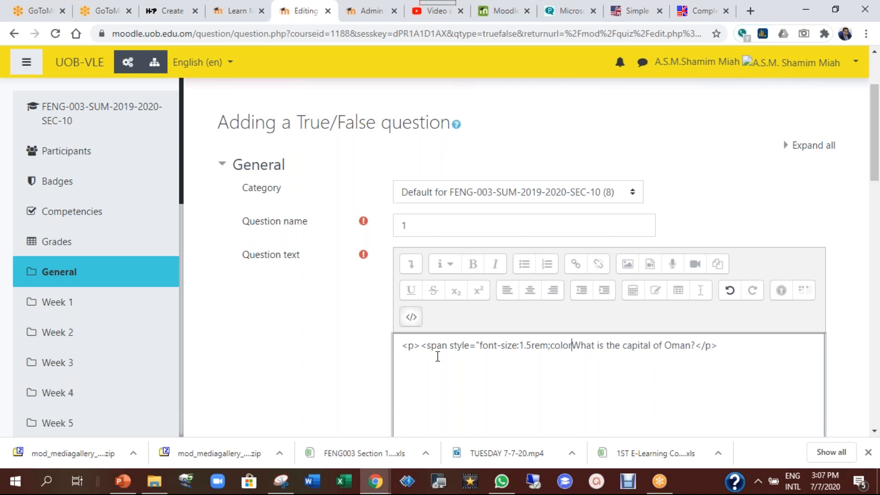
pyautogui.press('BackSpace')
pyautogui.write(':')
pyautogui.press('BackSpace')
pyautogui.write('r:blue')
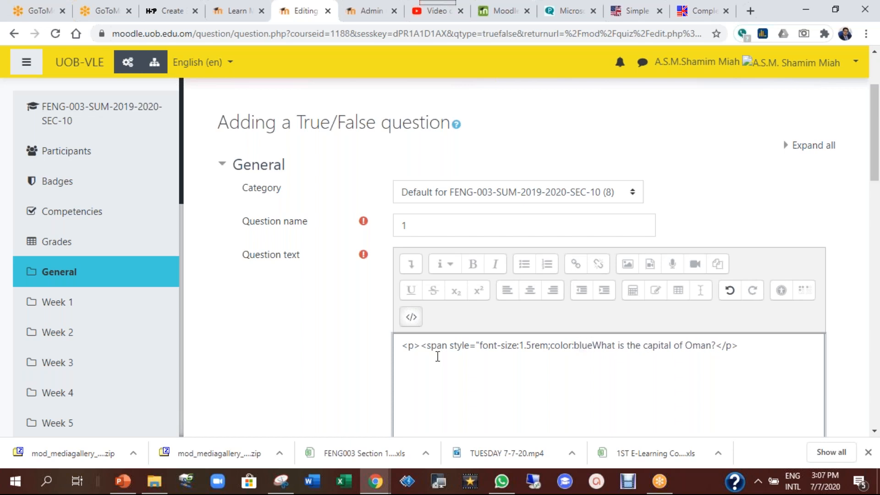
pyautogui.write('">')
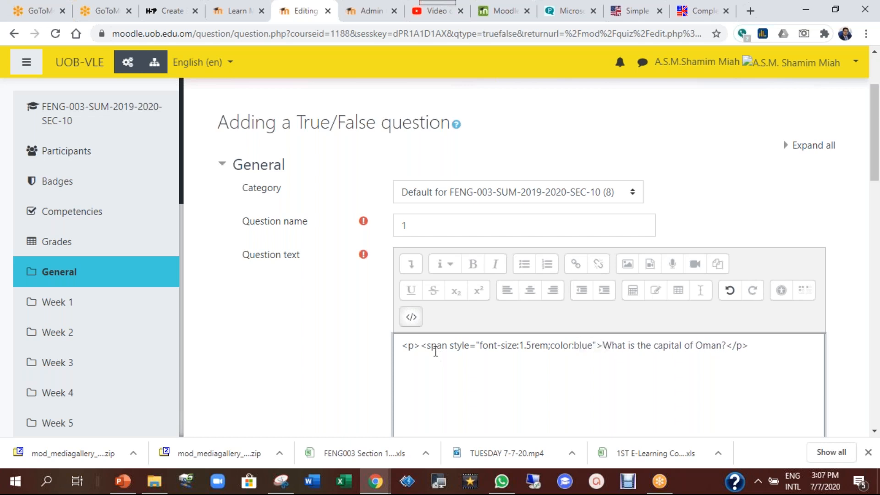
# Return to the formatted editor view and look over the default mark and general feedback fields
pyautogui.click(411, 317)
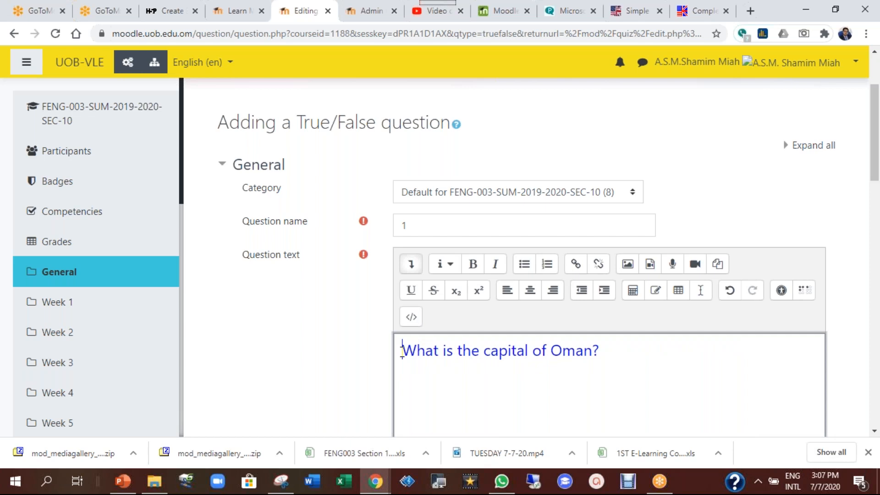
pyautogui.scroll(-3, 359, 324)
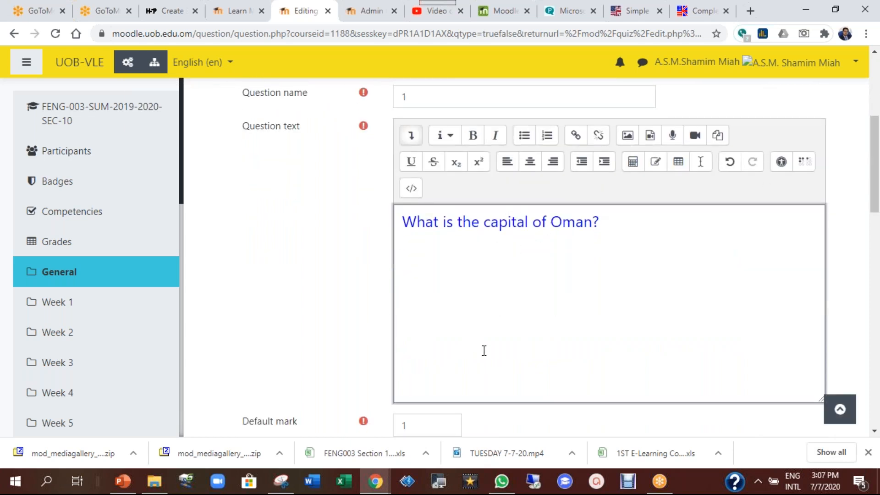
pyautogui.scroll(-1, 347, 302)
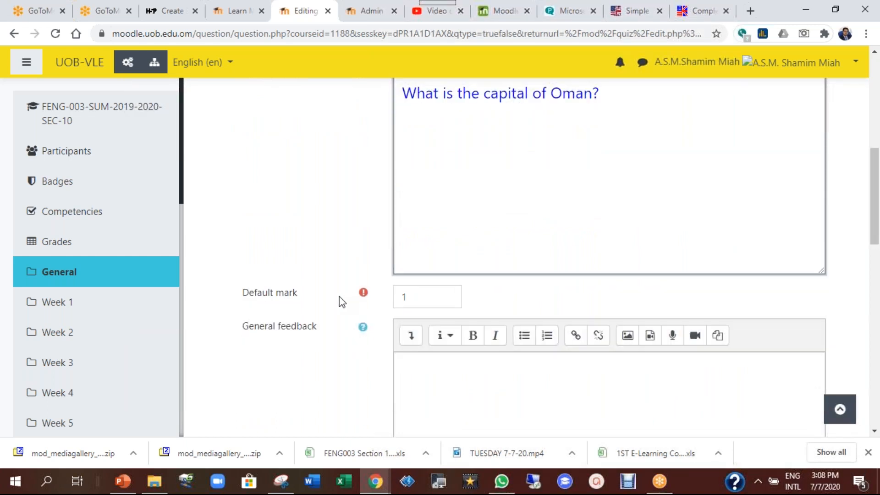
pyautogui.doubleClick(415, 299)
pyautogui.scroll(-4, 506, 306)
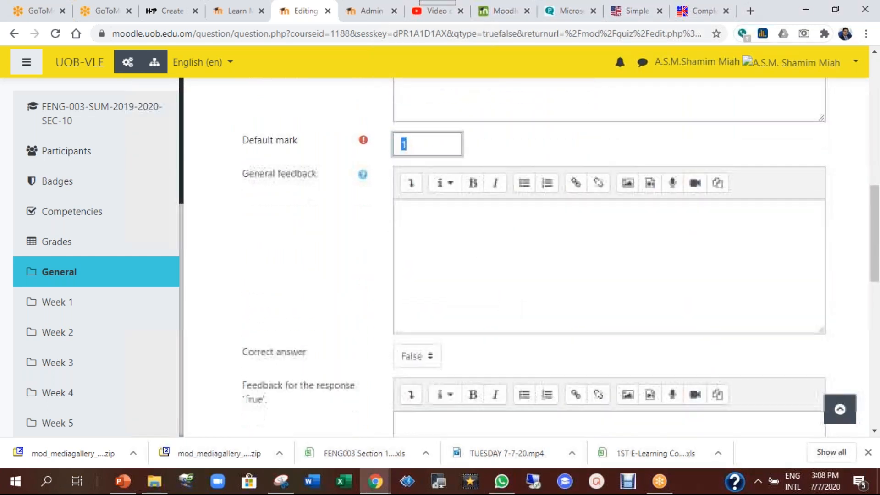
pyautogui.click(432, 180)
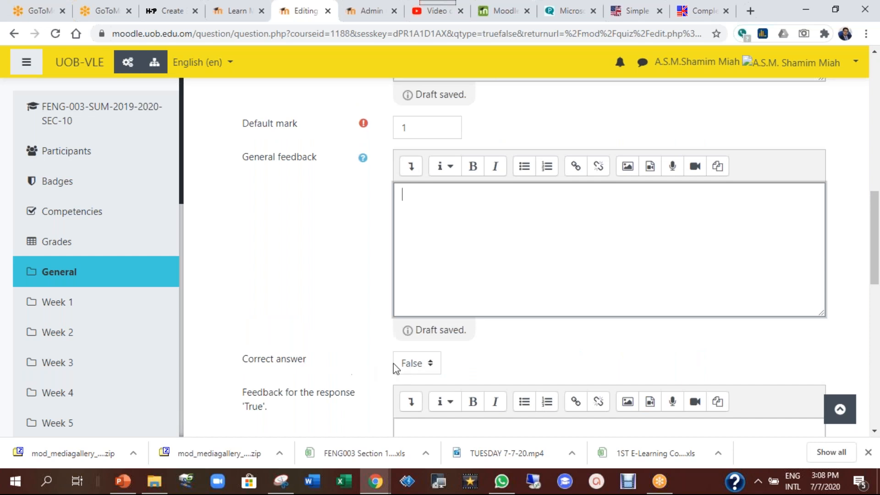
pyautogui.scroll(4, 557, 122)
# Replace 'What' with 'Muscat' so the question reads 'Muscat is the capital of Oman'
pyautogui.click(535, 110)
pyautogui.moveTo(402, 93); pyautogui.dragTo(442, 93)
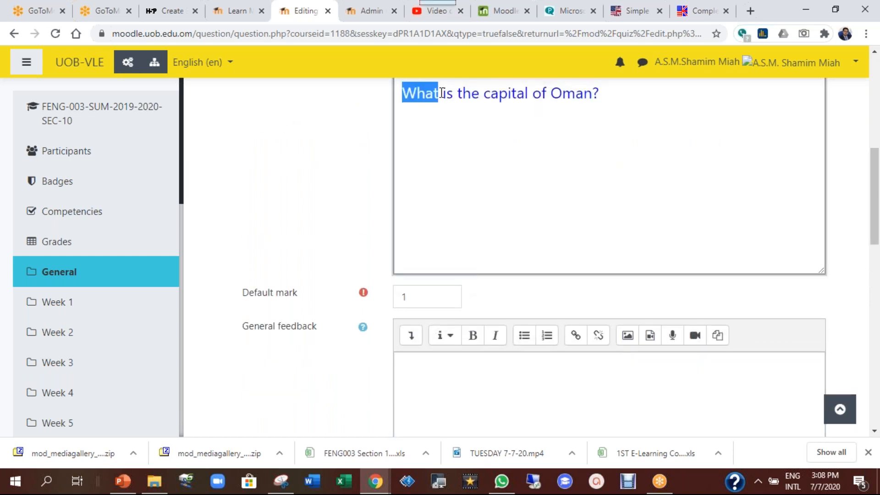
pyautogui.write('Masc')
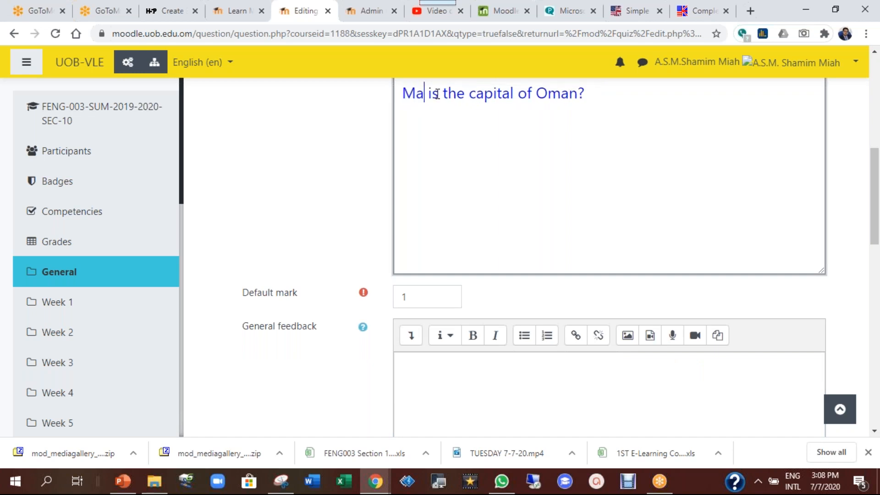
pyautogui.press('BackSpace')
pyautogui.press('BackSpace')
pyautogui.press('BackSpace')
pyautogui.write('uscat')
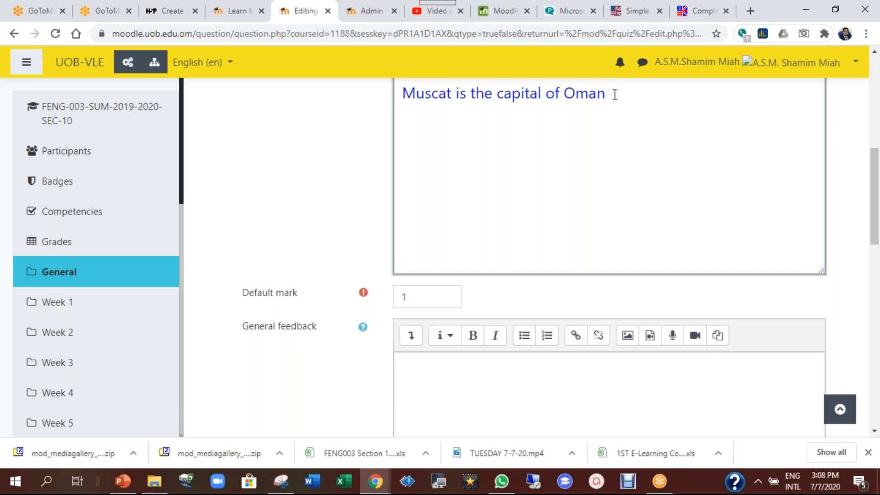
# Set the correct answer to True
pyautogui.scroll(-5, 247, 280)
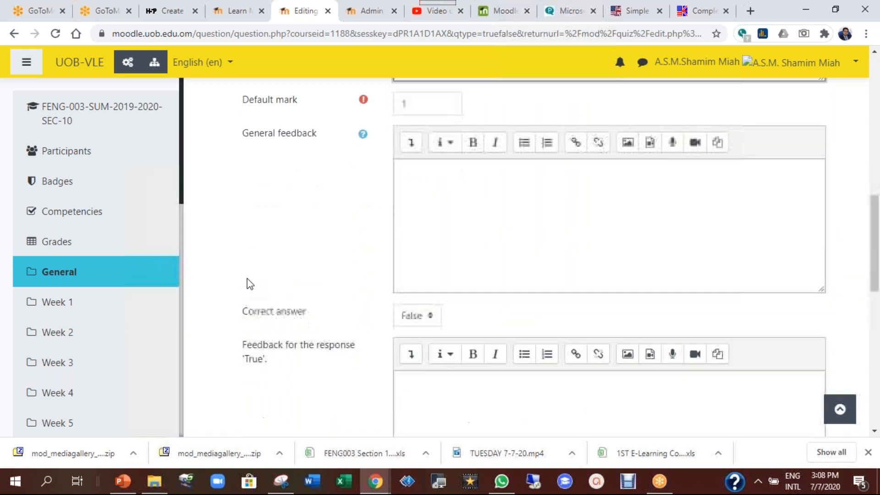
pyautogui.click(423, 255)
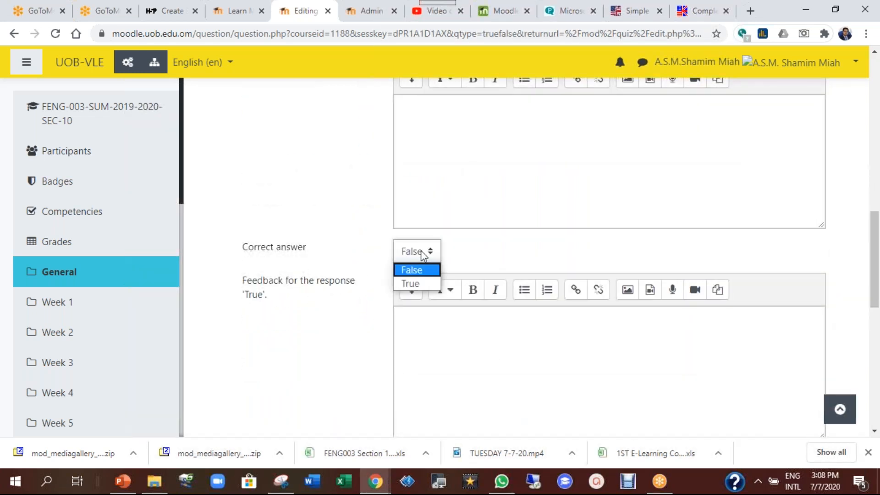
pyautogui.click(416, 283)
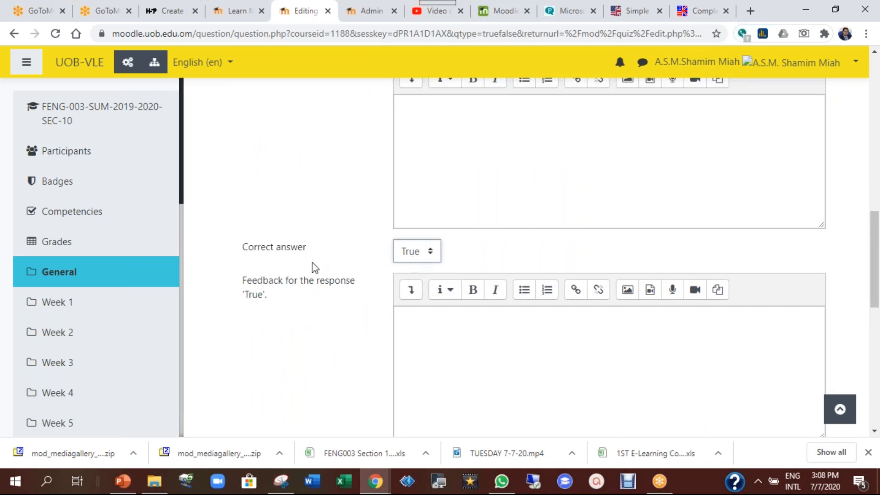
pyautogui.click(409, 255)
pyautogui.click(411, 283)
pyautogui.scroll(-3, 357, 296)
# Add 'Well done. You got it right' as True feedback and a message for False responses
pyautogui.click(451, 200)
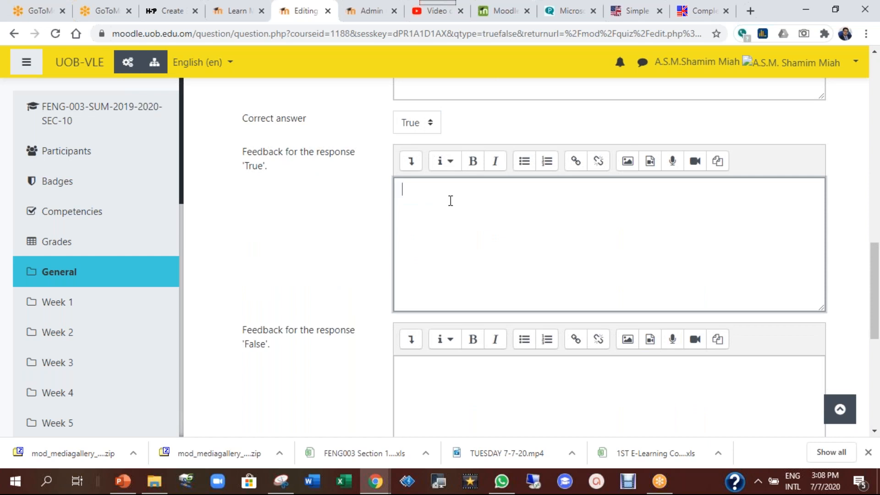
pyautogui.write('Well done. You got it ')
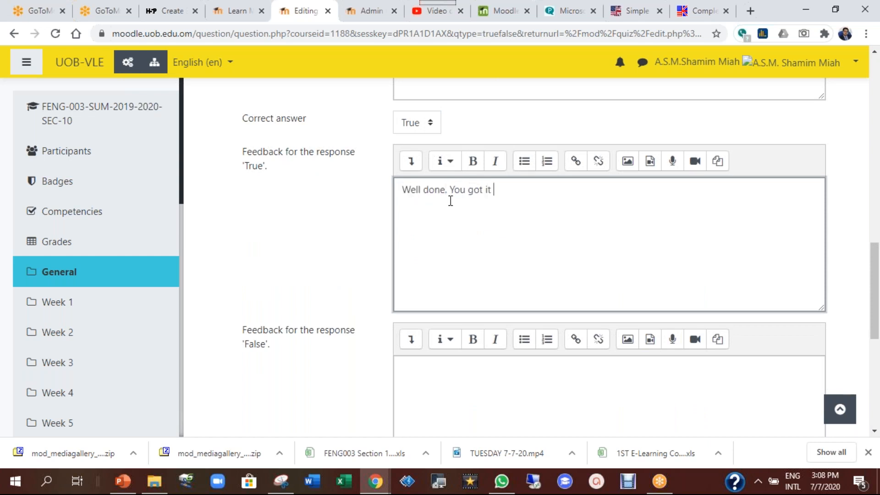
pyautogui.write('right.')
pyautogui.click(434, 380)
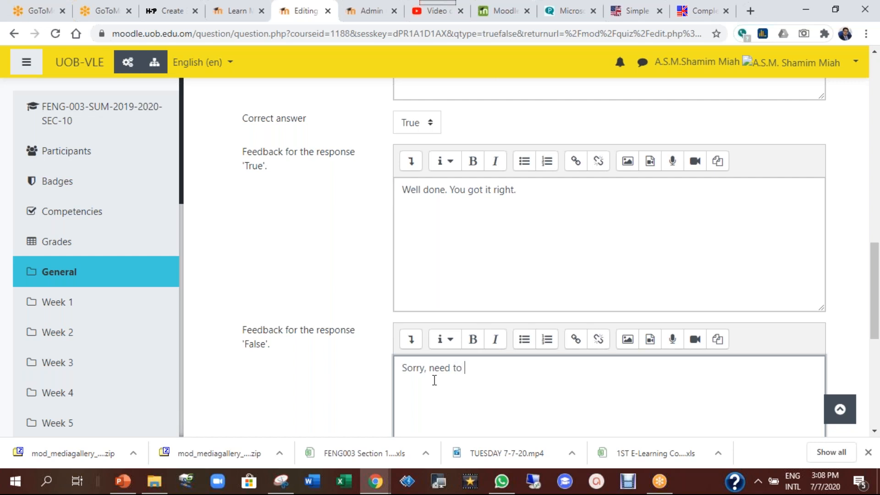
pyautogui.write('ain!')
# Check the Multiple tries settings, then save the question into Quiz 1
pyautogui.scroll(-7, 318, 338)
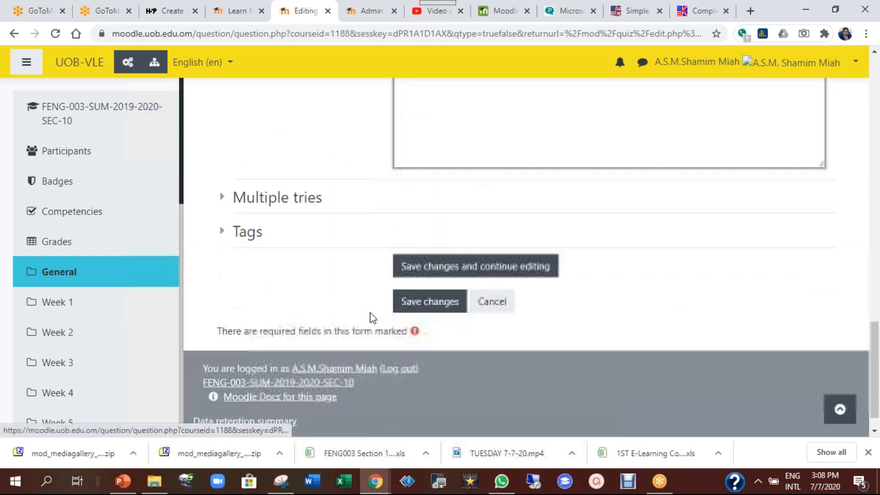
pyautogui.click(222, 197)
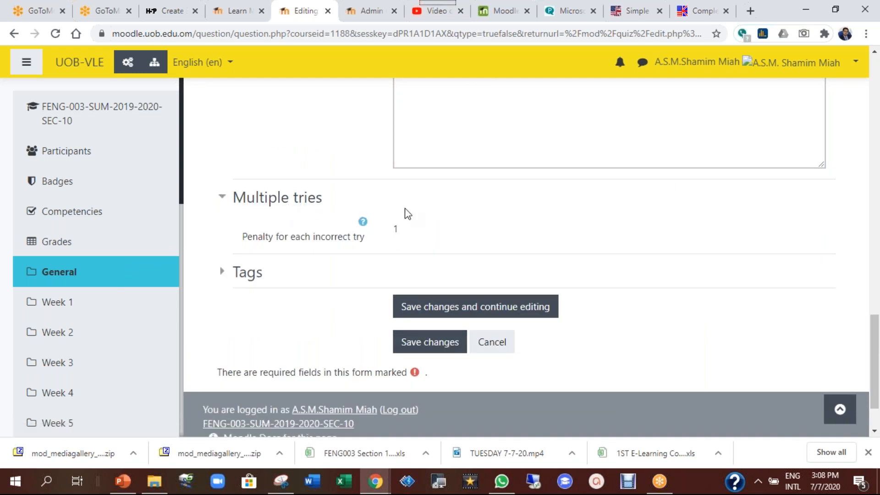
pyautogui.click(227, 197)
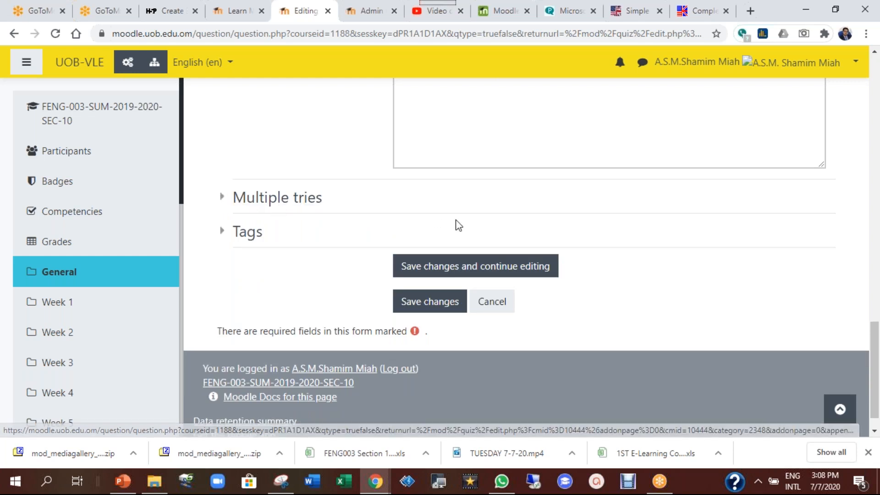
pyautogui.click(426, 304)
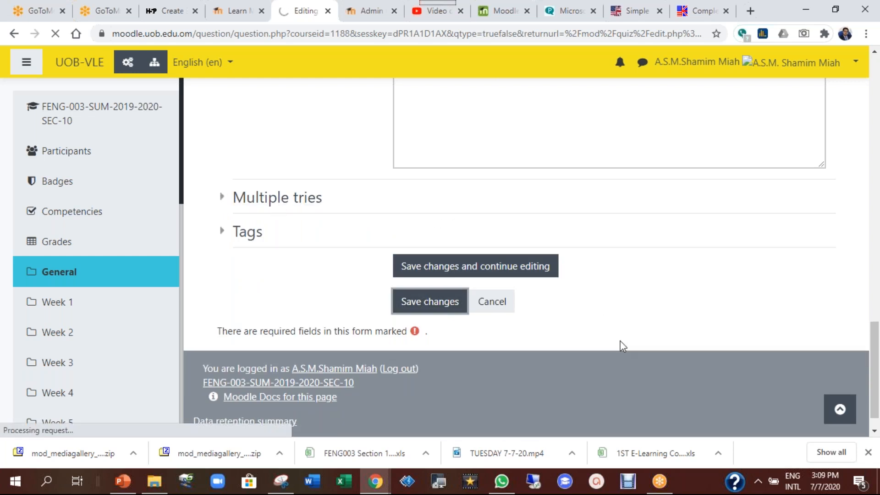
pyautogui.scroll(-1, 621, 307)
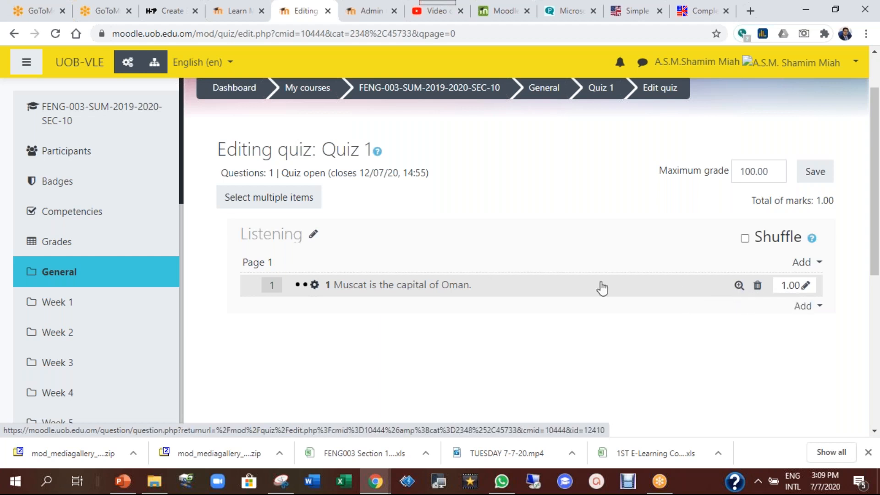
# Preview question 1 with specific feedback, general feedback, right answer and response history all shown
pyautogui.click(739, 287)
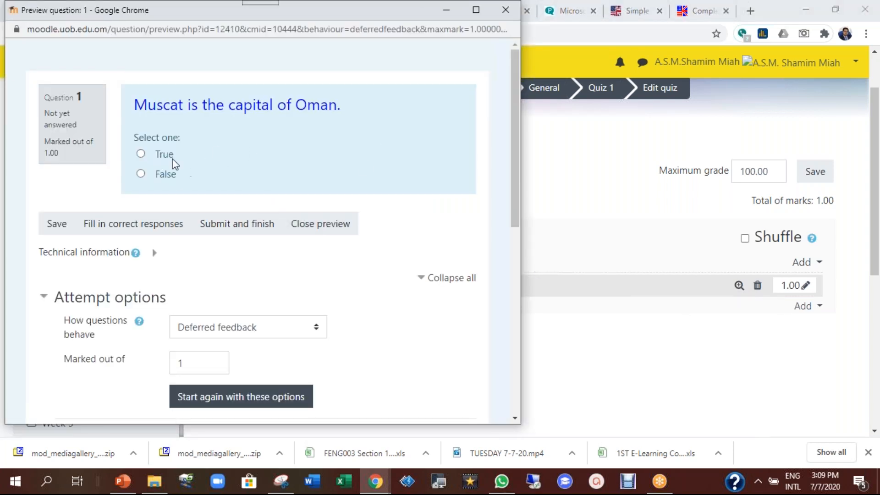
pyautogui.scroll(-5, 317, 207)
pyautogui.scroll(-3, 315, 207)
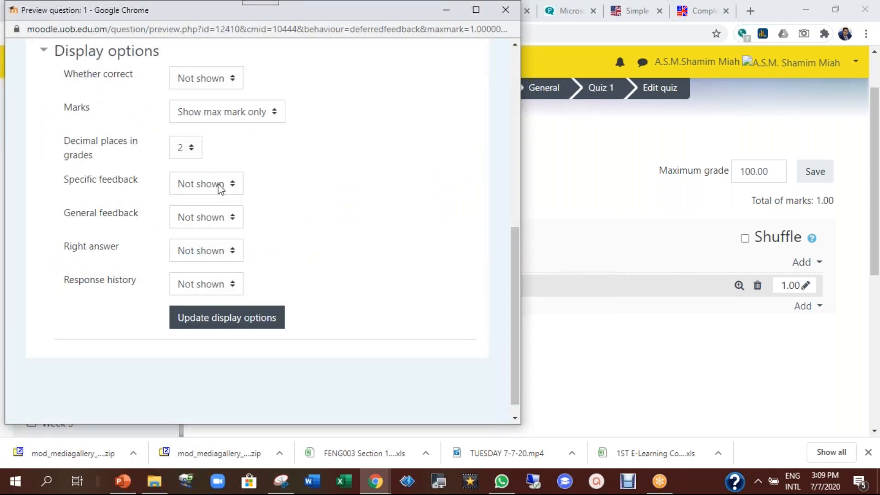
pyautogui.click(198, 186)
pyautogui.click(201, 215)
pyautogui.click(204, 218)
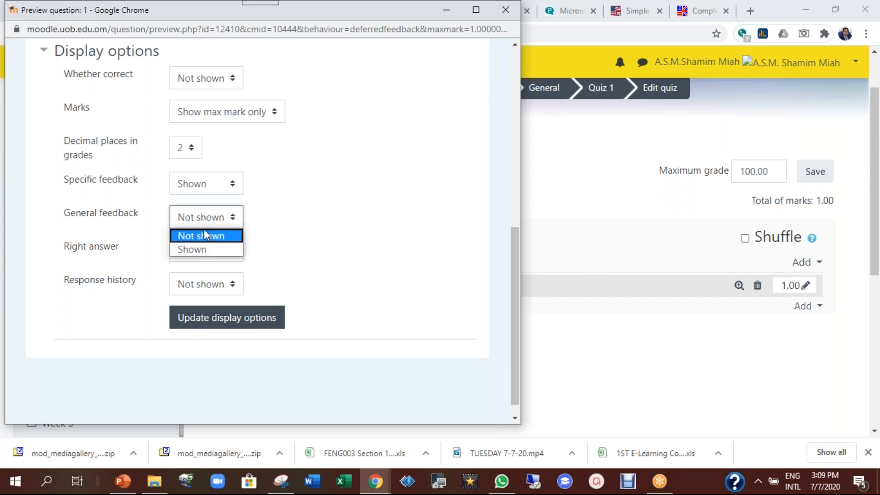
pyautogui.click(206, 251)
pyautogui.click(206, 251)
pyautogui.click(198, 279)
pyautogui.click(210, 284)
pyautogui.click(208, 316)
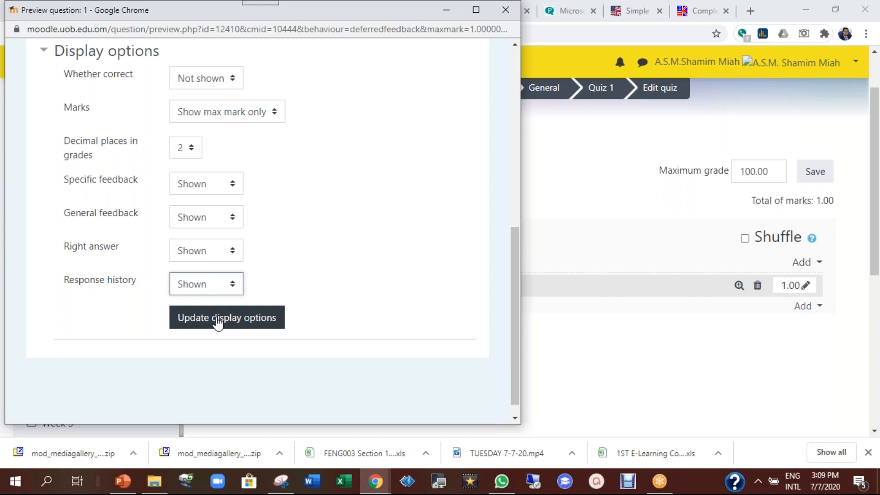
pyautogui.click(216, 319)
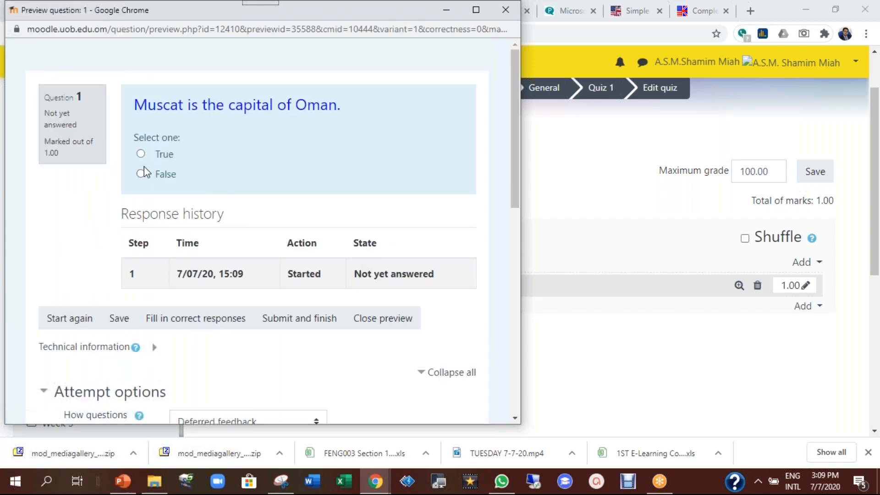
# Answer True, submit, confirm it is marked right, and close the preview
pyautogui.click(141, 154)
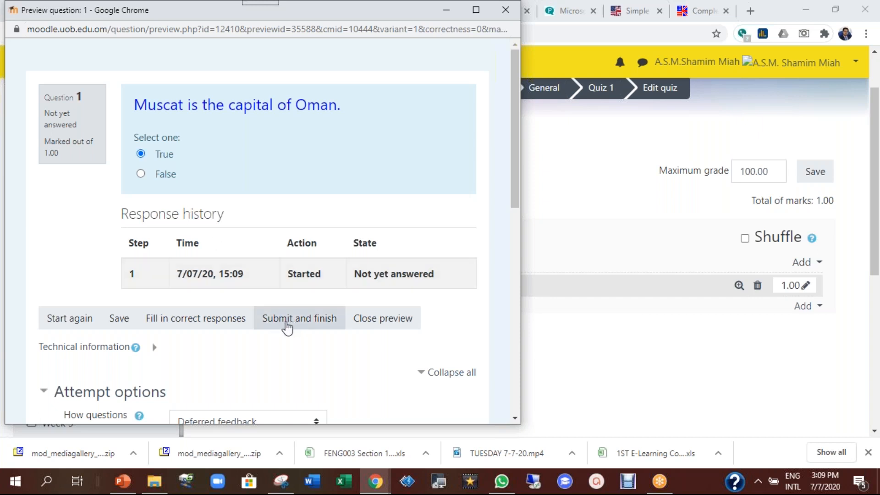
pyautogui.click(293, 323)
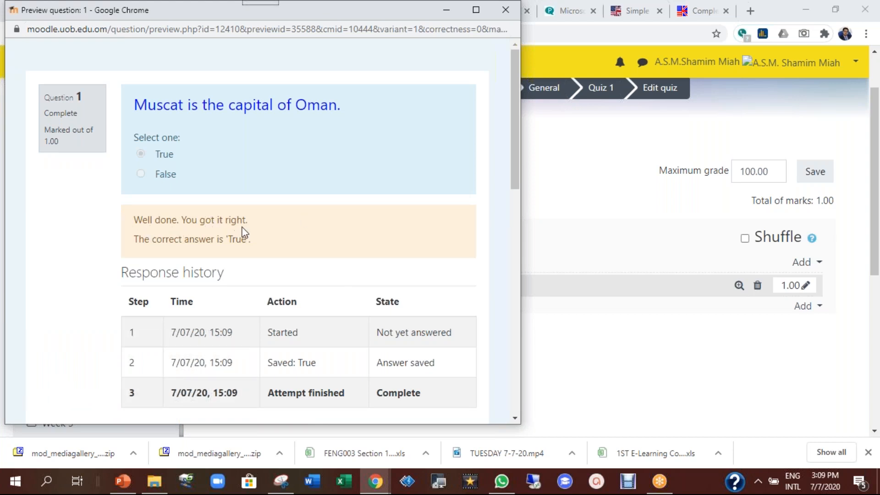
pyautogui.moveTo(228, 242); pyautogui.dragTo(264, 243)
pyautogui.scroll(-4, 326, 235)
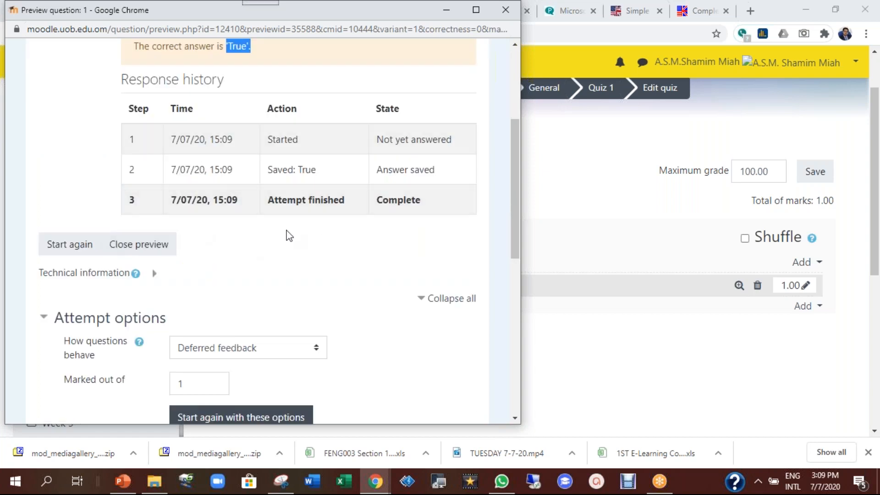
pyautogui.scroll(-2, 323, 255)
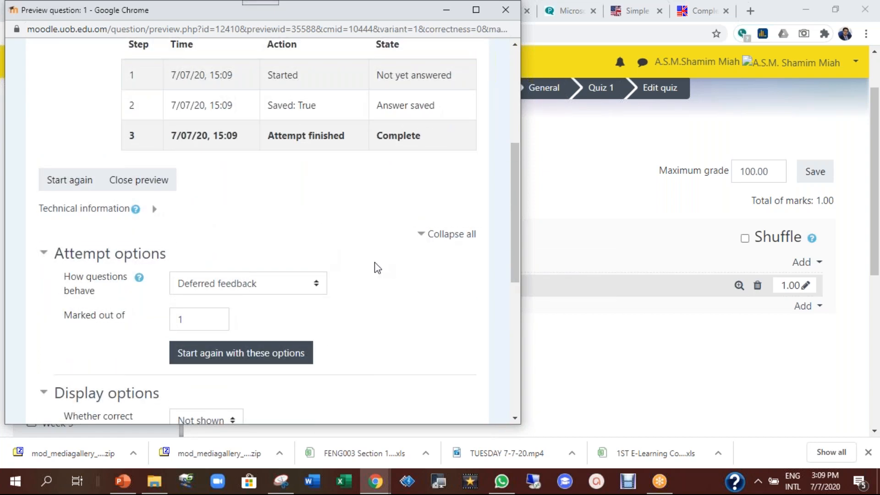
pyautogui.scroll(4, 431, 194)
pyautogui.scroll(2, 430, 205)
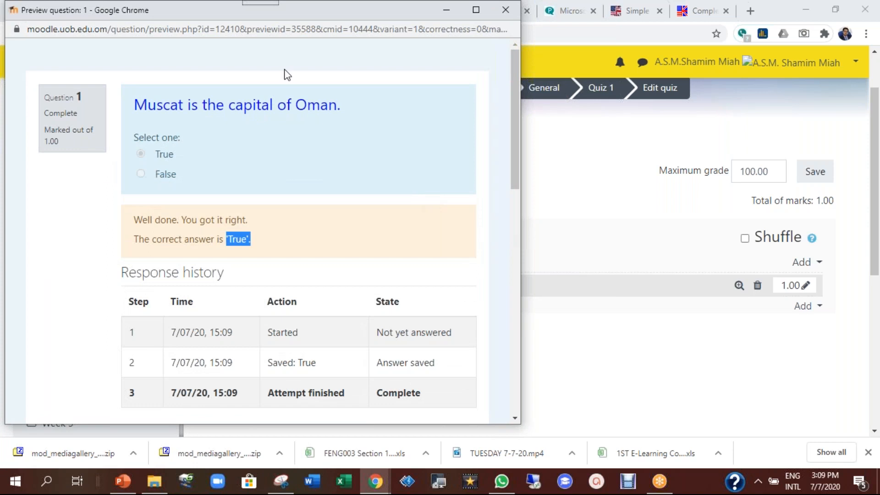
pyautogui.moveTo(228, 14); pyautogui.dragTo(248, 20)
pyautogui.moveTo(301, 56); pyautogui.dragTo(344, 90)
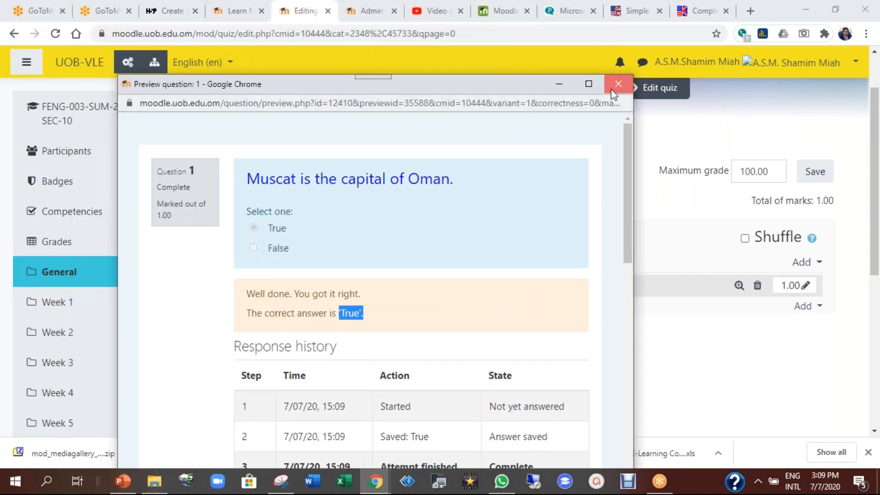
pyautogui.click(615, 88)
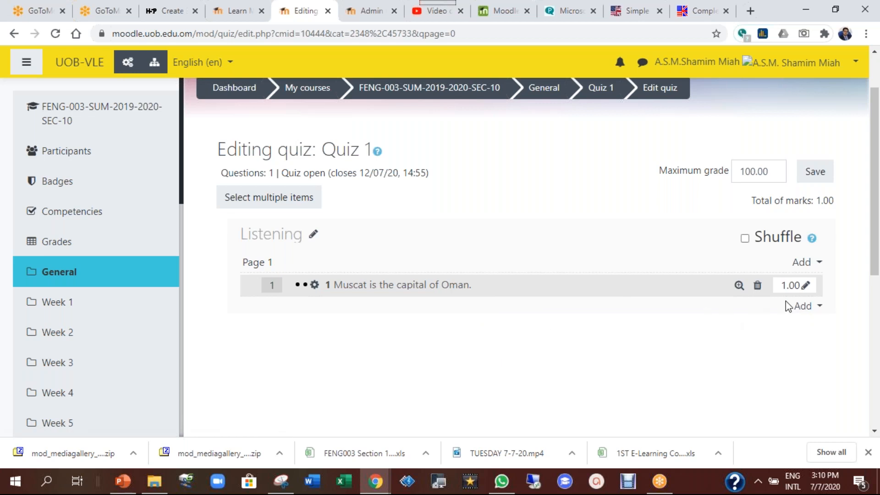
# Add a new question to Quiz 1 of the Description type under OTHER
pyautogui.click(802, 306)
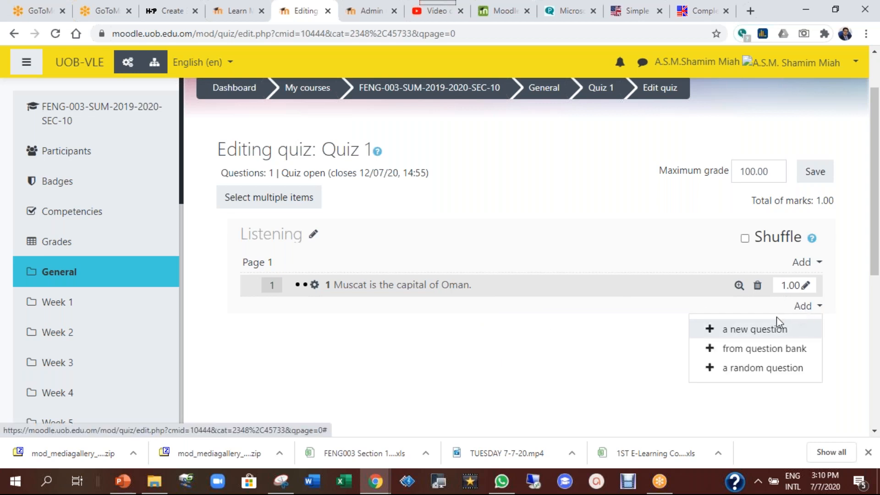
pyautogui.click(750, 317)
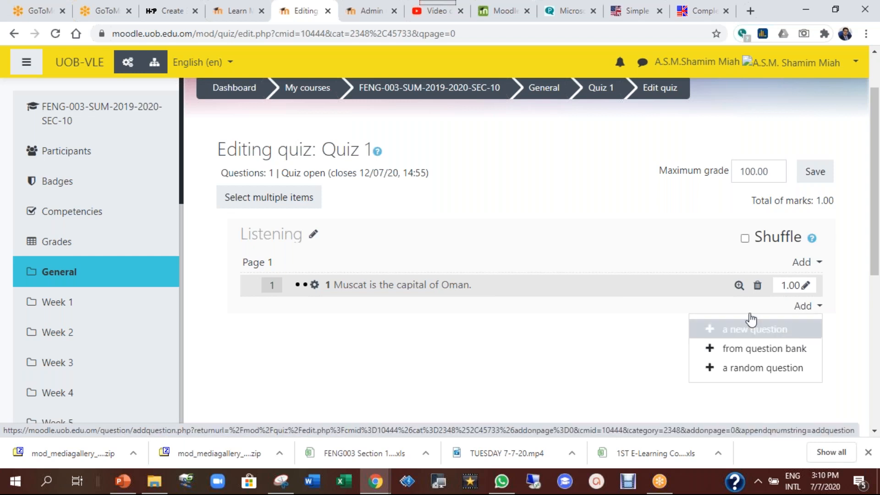
pyautogui.moveTo(416, 169); pyautogui.dragTo(418, 381)
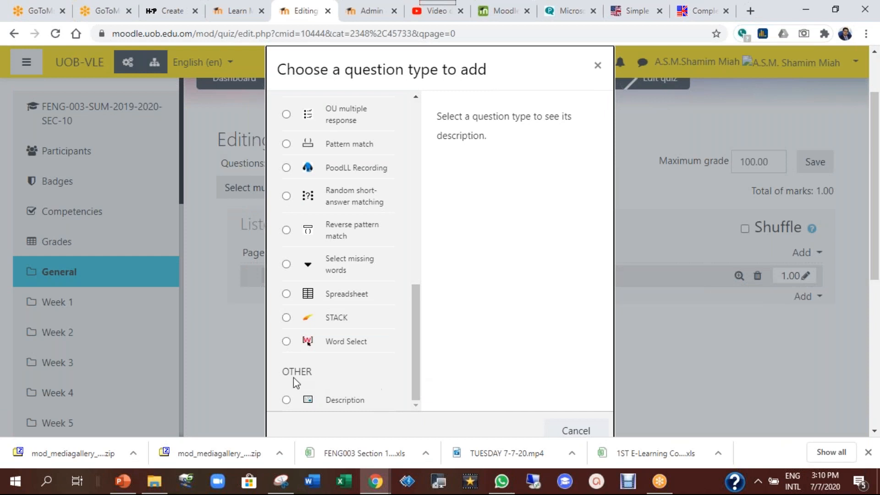
pyautogui.click(347, 403)
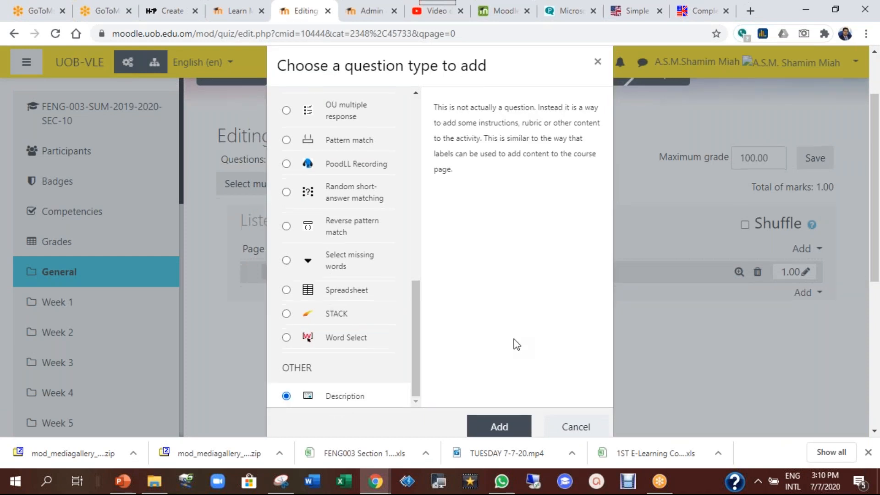
pyautogui.scroll(-3, 517, 344)
pyautogui.click(501, 304)
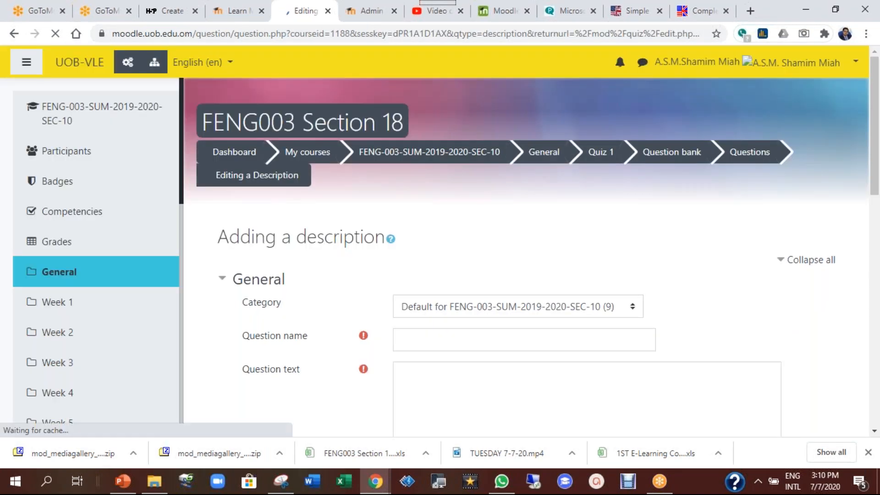
# Name the description Instructions with text 'Read the questions carefully. Then, choose the correct alternative.'
pyautogui.scroll(-1, 427, 256)
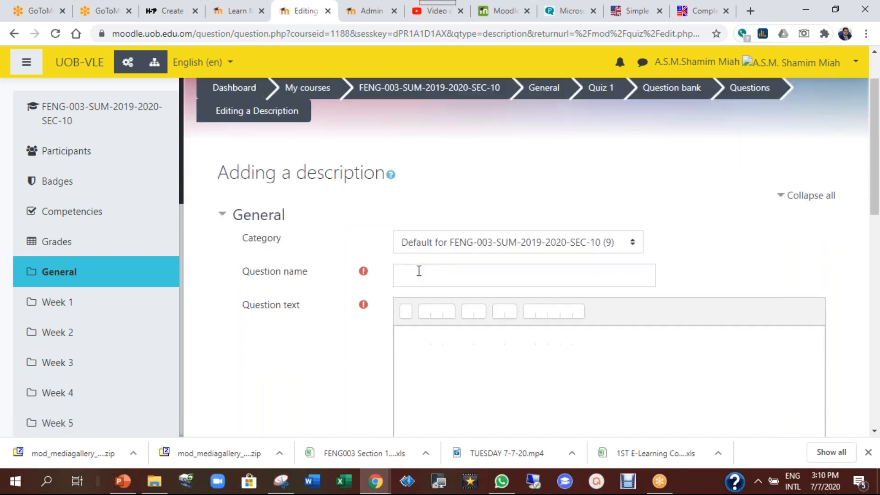
pyautogui.click(419, 270)
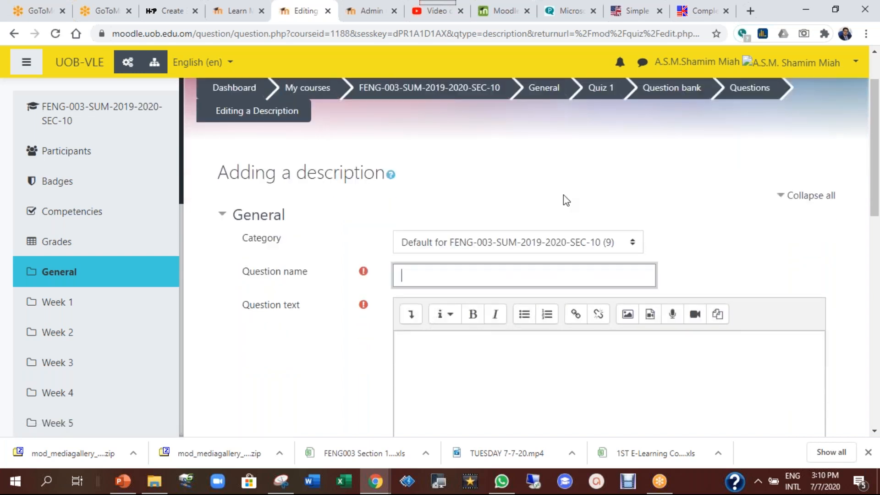
pyautogui.write('Instructions')
pyautogui.click(432, 375)
pyautogui.scroll(-3, 686, 226)
pyautogui.write('Read the questions carefu')
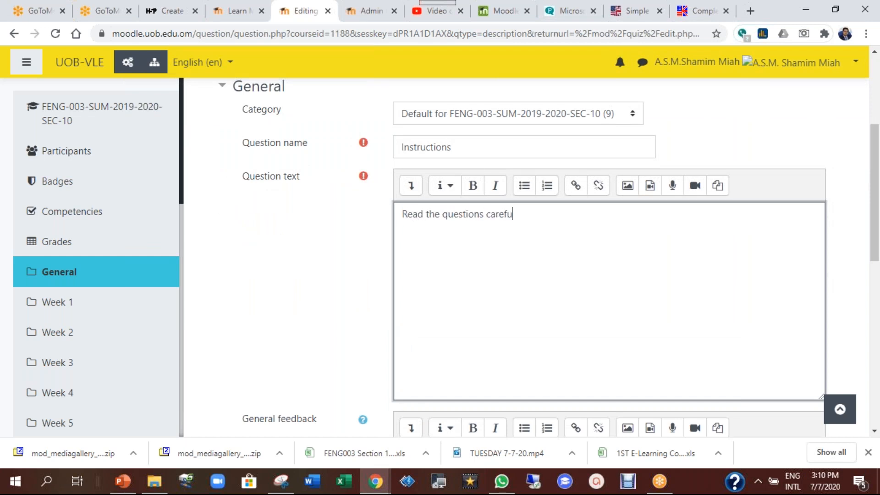
pyautogui.write('lly. Then, choose the')
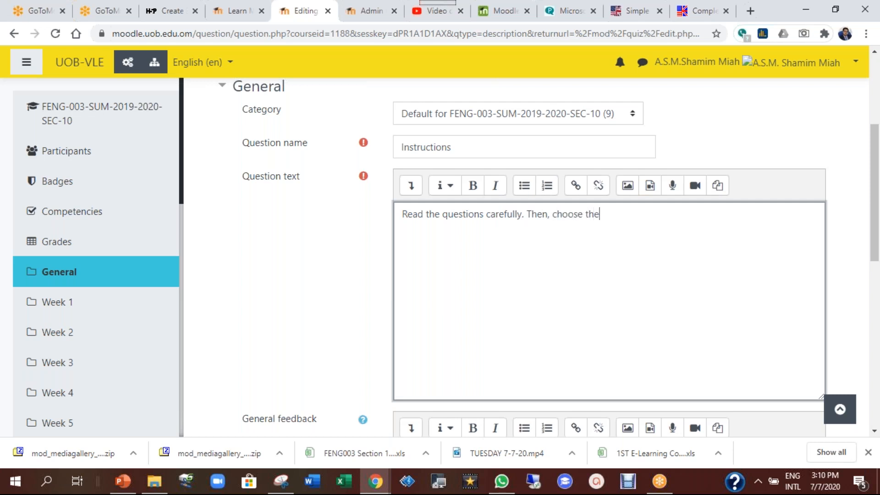
pyautogui.write(' correct alternative.')
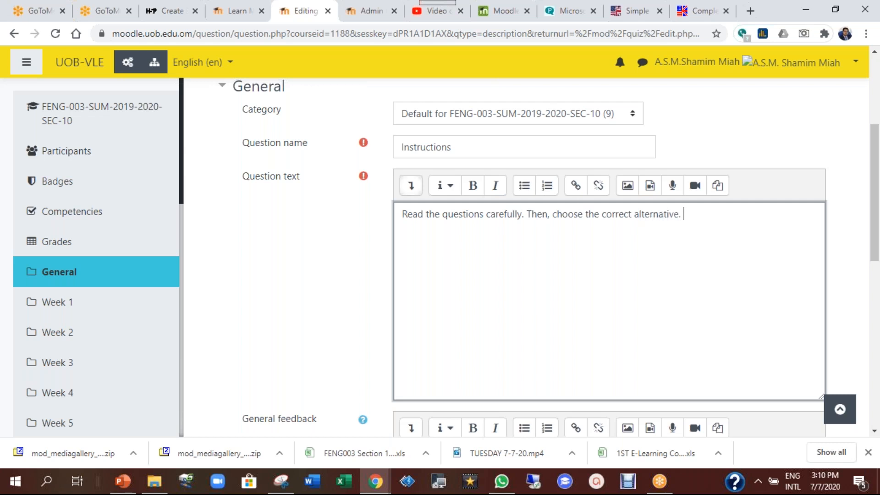
# Format the instruction sentence as bold Heading (large) and save the item
pyautogui.tripleClick(675, 214)
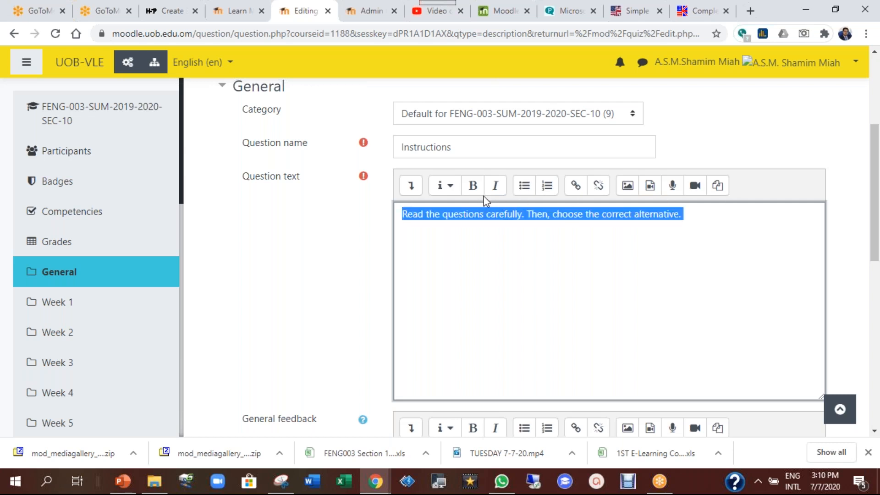
pyautogui.click(473, 188)
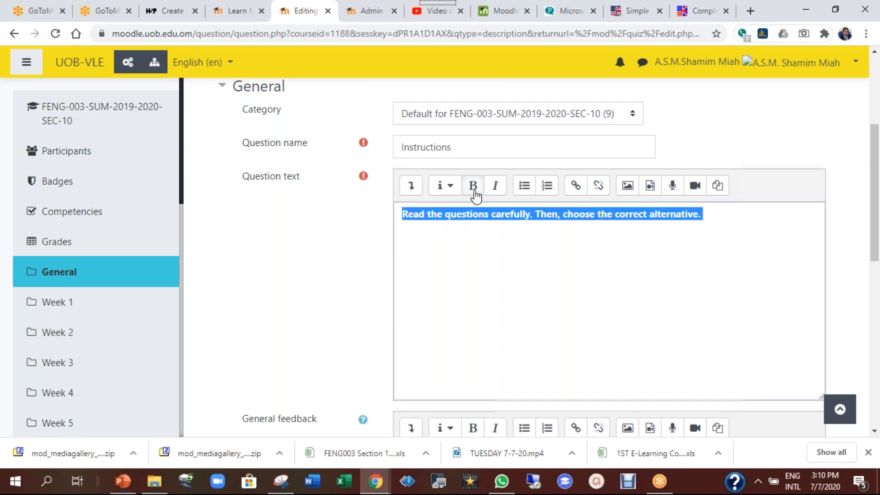
pyautogui.click(452, 190)
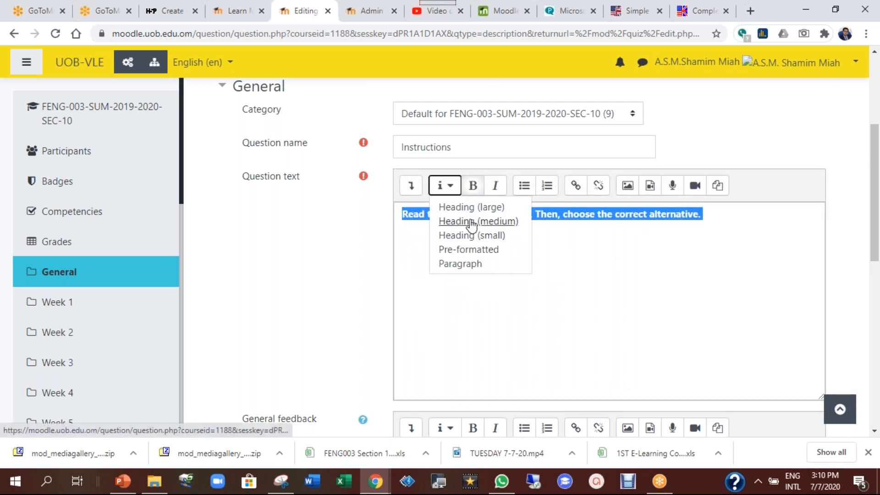
pyautogui.click(473, 209)
pyautogui.click(524, 257)
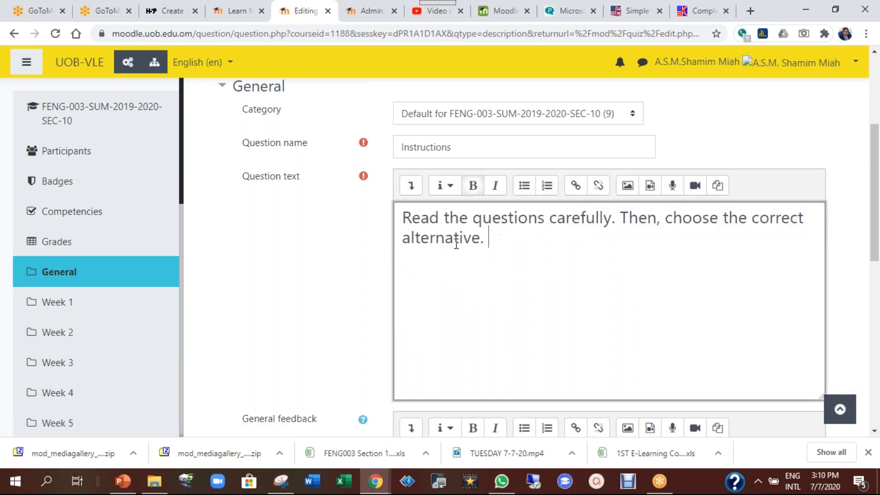
pyautogui.scroll(-10, 363, 257)
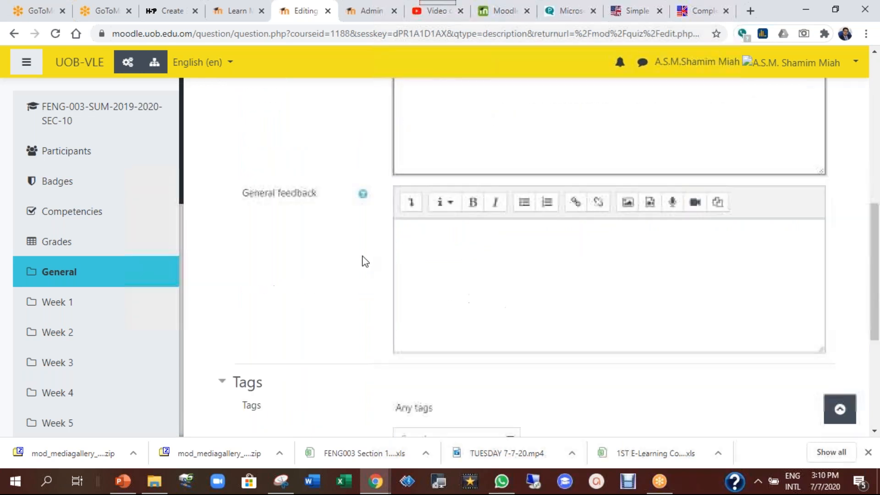
pyautogui.click(429, 292)
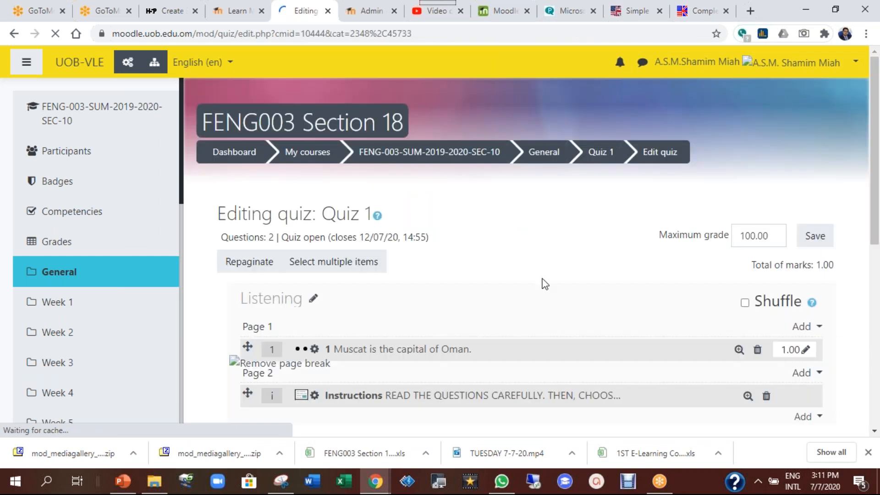
# Drag the Instructions item above question 1 on Page 1
pyautogui.scroll(-2, 542, 280)
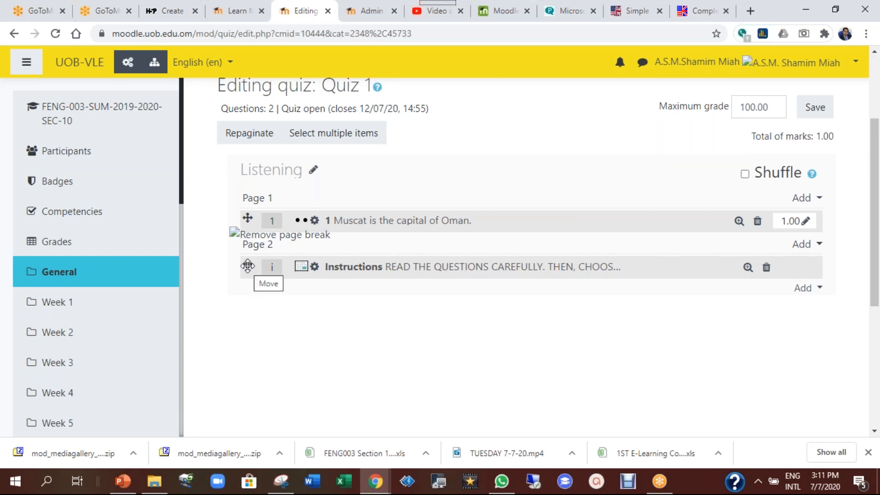
pyautogui.moveTo(247, 266); pyautogui.dragTo(246, 213)
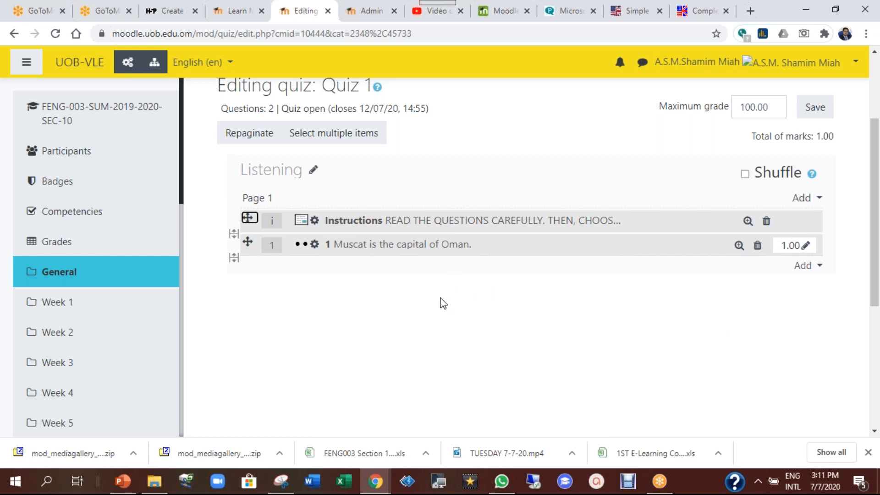
pyautogui.click(804, 266)
pyautogui.click(755, 288)
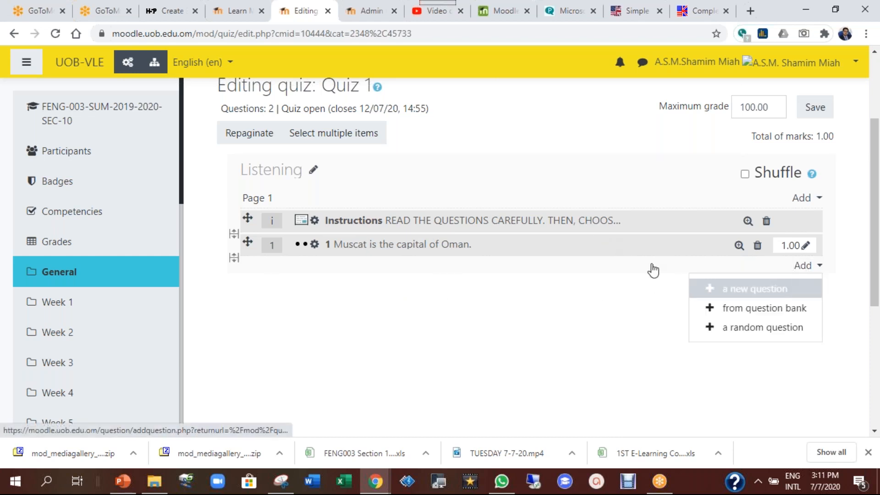
pyautogui.moveTo(415, 195); pyautogui.dragTo(403, 170)
pyautogui.scroll(-3, 473, 271)
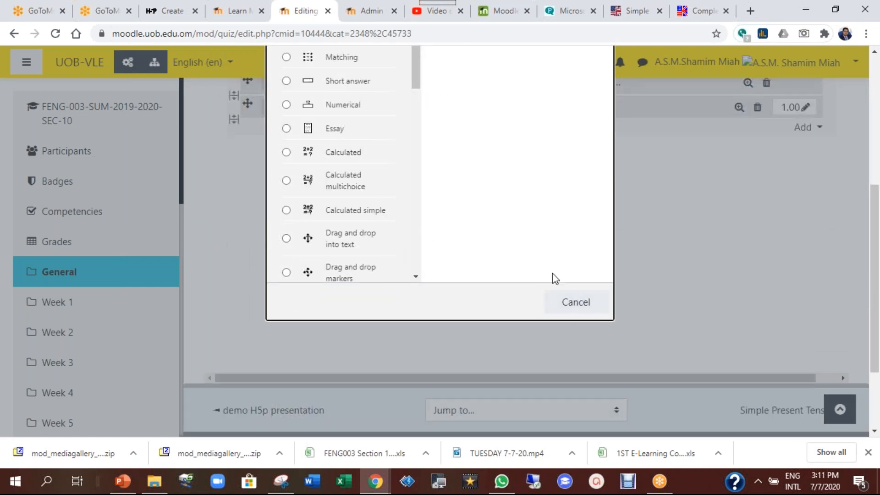
pyautogui.click(572, 304)
pyautogui.scroll(2, 541, 277)
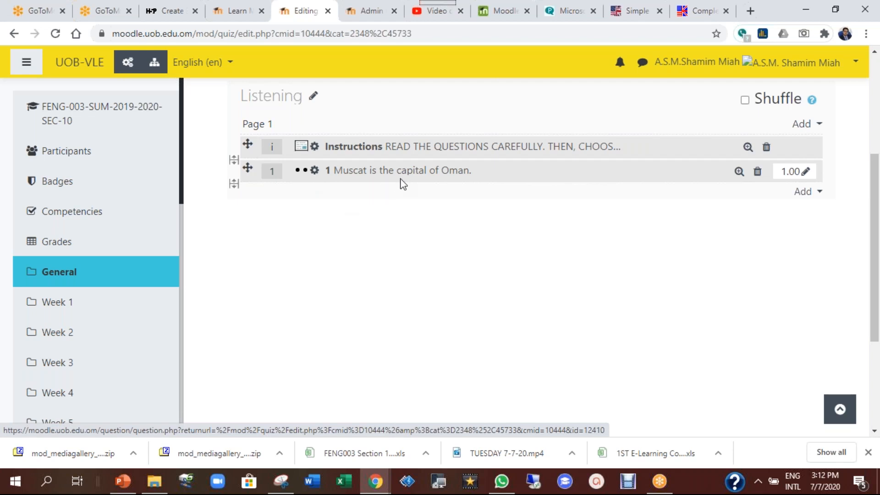
# Edit question 1 and show the advanced Atto toolbar buttons for its question text
pyautogui.click(315, 172)
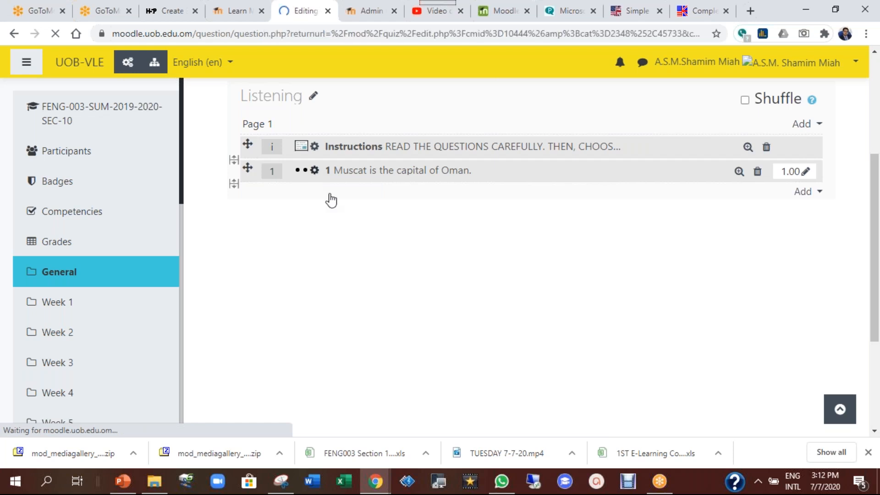
pyautogui.scroll(-3, 549, 262)
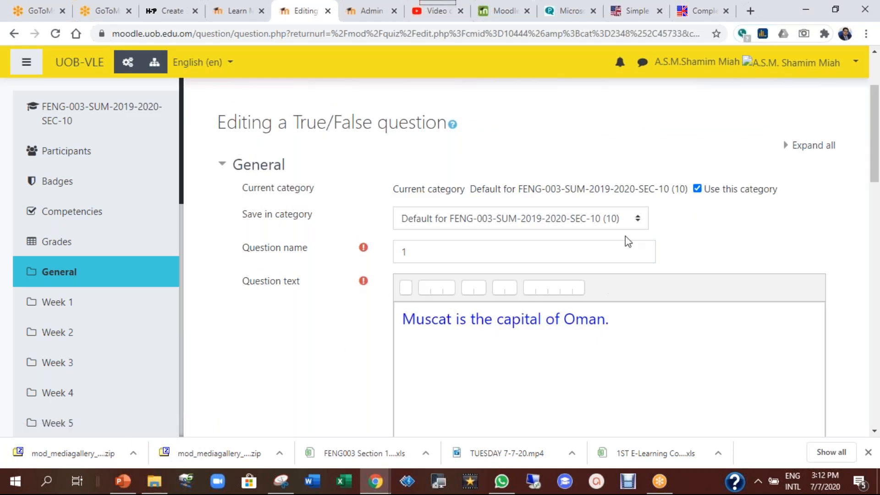
pyautogui.scroll(-2, 423, 163)
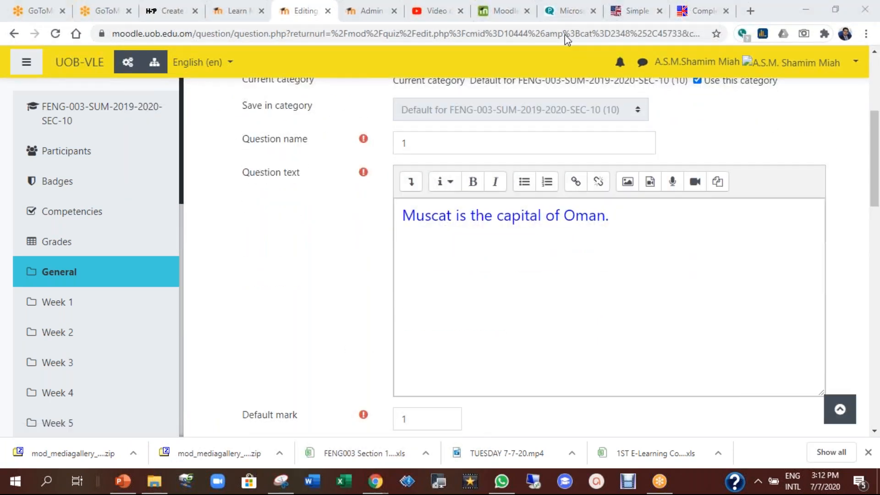
pyautogui.moveTo(359, 161)
pyautogui.mouseDown()
pyautogui.moveTo(634, 142)
pyautogui.moveTo(818, 418)
pyautogui.mouseUp()
pyautogui.moveTo(783, 443)
pyautogui.mouseDown()
pyautogui.moveTo(313, 278)
pyautogui.moveTo(362, 158)
pyautogui.mouseUp()
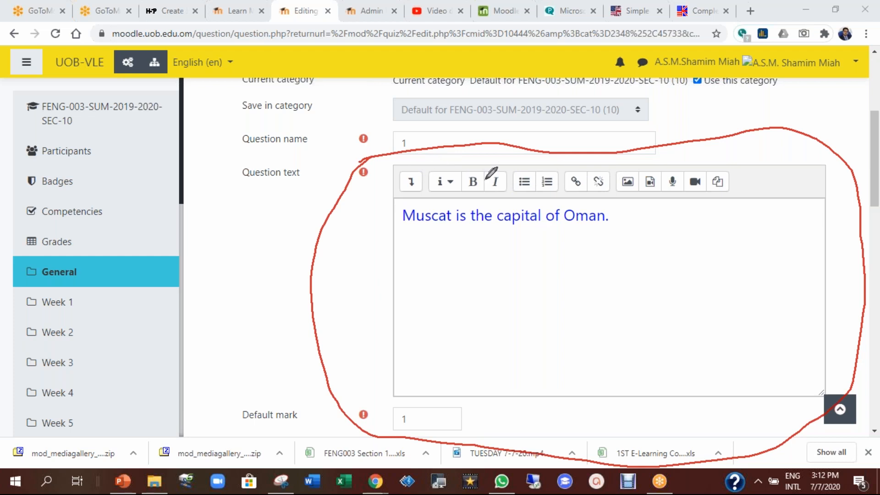
pyautogui.click(550, 10)
pyautogui.click(563, 20)
pyautogui.click(411, 182)
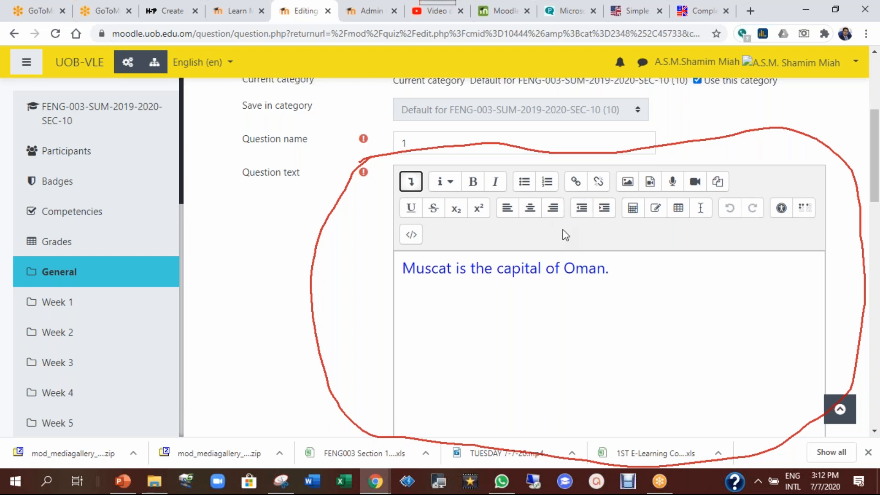
# Open the equation editor and try inserting a circled-times operator into the equation box
pyautogui.click(634, 223)
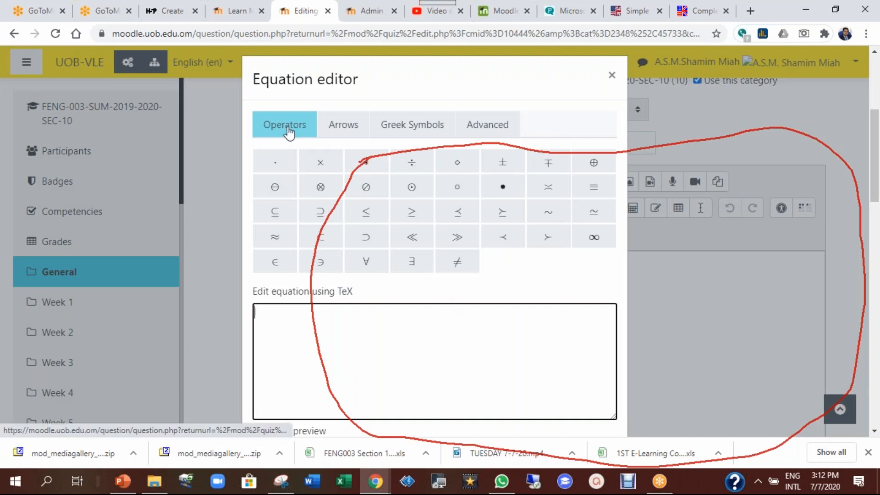
pyautogui.click(321, 188)
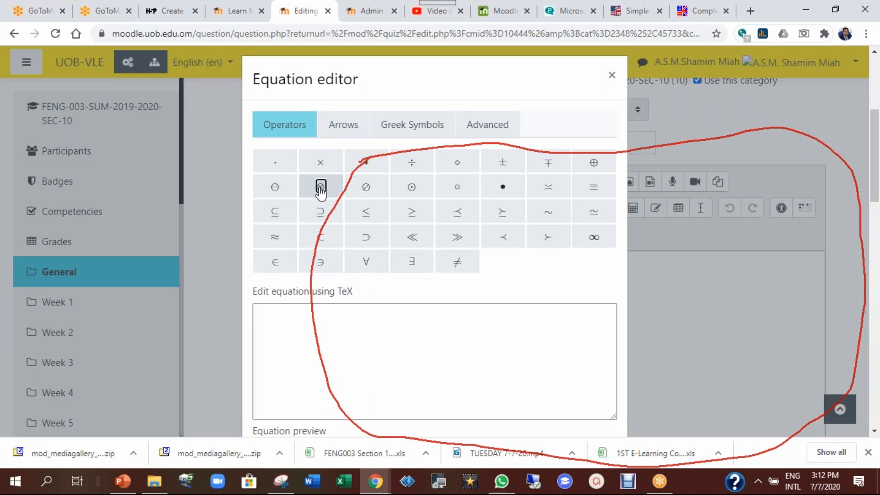
pyautogui.click(275, 327)
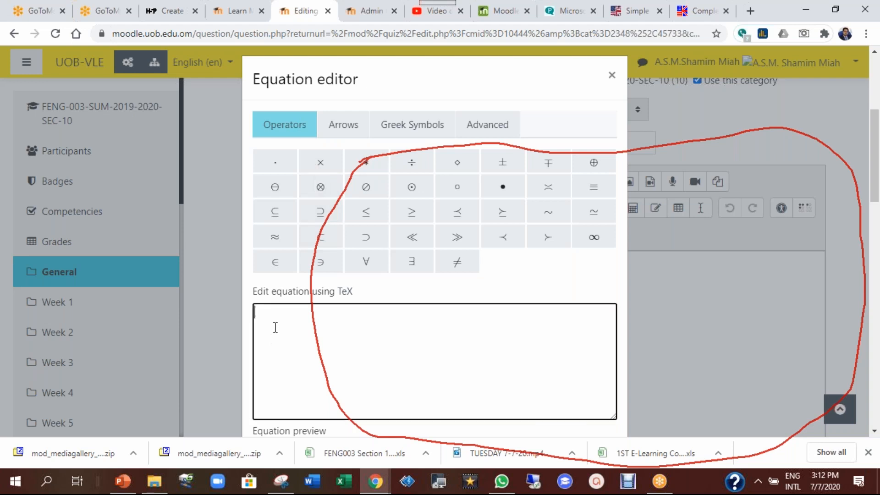
# Insert a summation template from the Advanced tab and fill its arguments so it reads \sum{2,6}
pyautogui.click(345, 128)
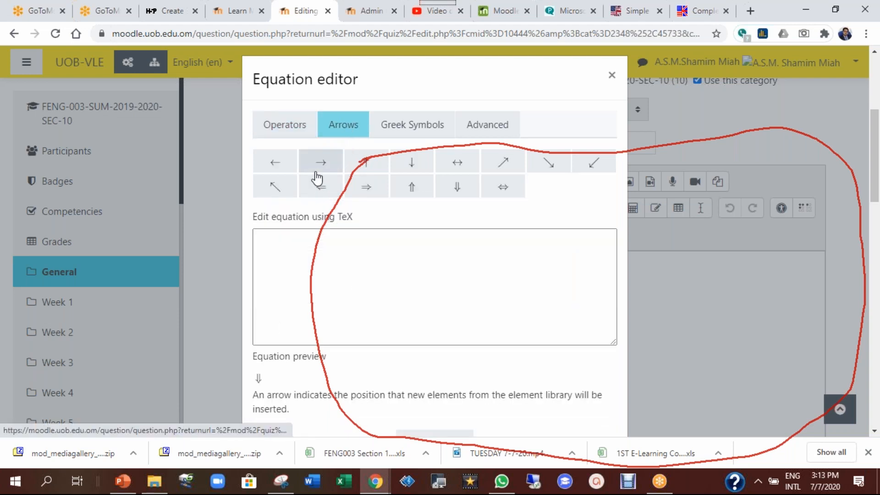
pyautogui.click(389, 130)
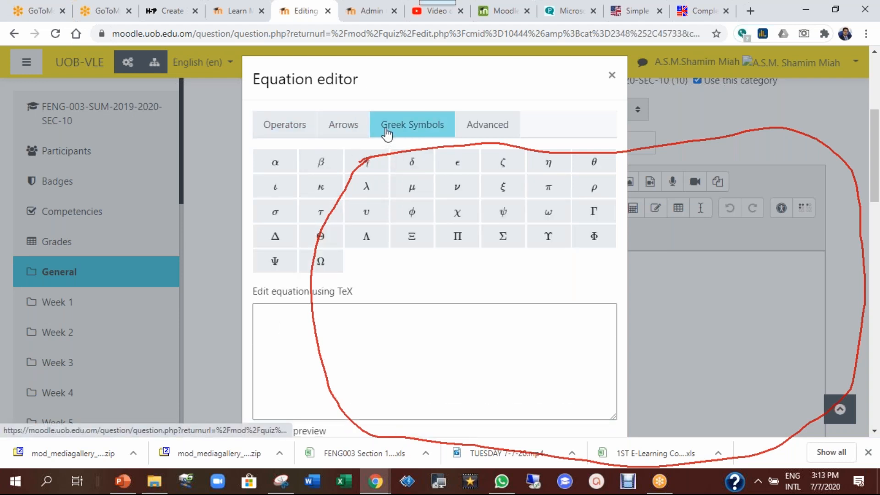
pyautogui.click(476, 130)
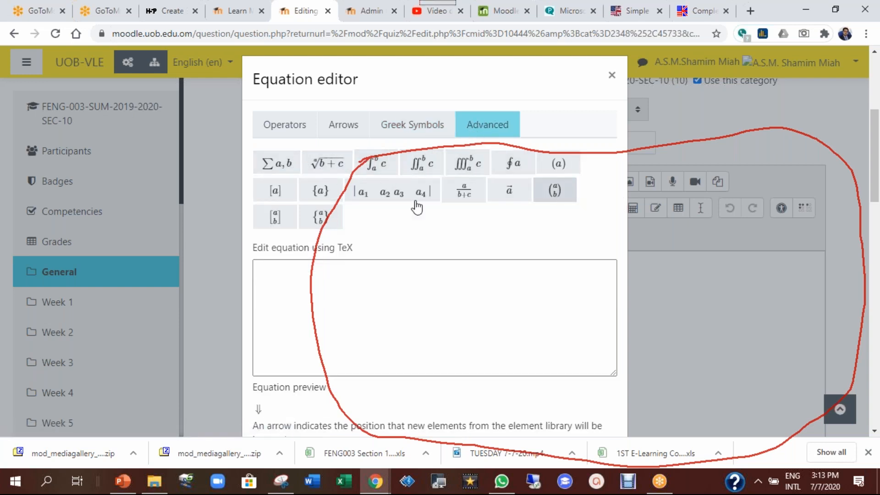
pyautogui.click(275, 164)
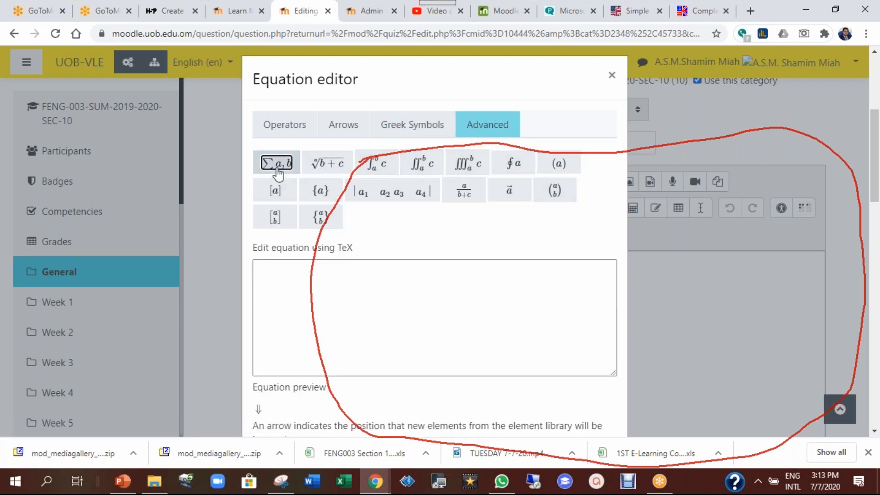
pyautogui.click(290, 269)
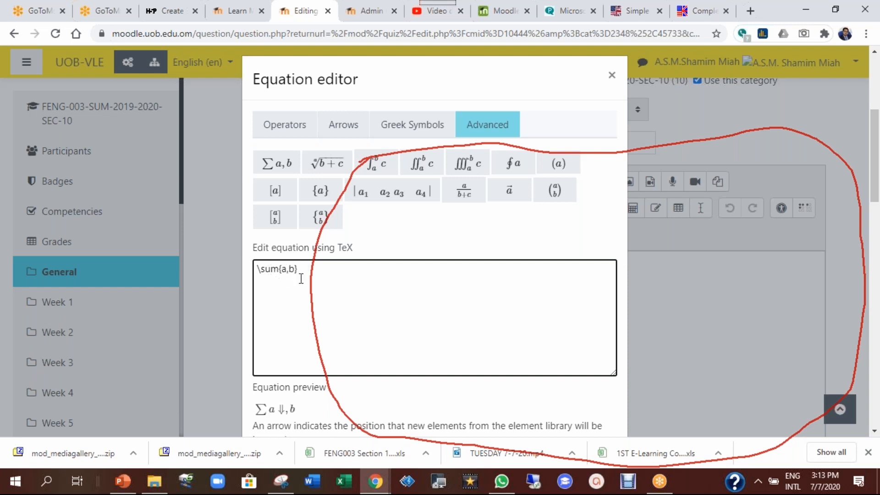
pyautogui.write('2,6')
pyautogui.scroll(-3, 301, 362)
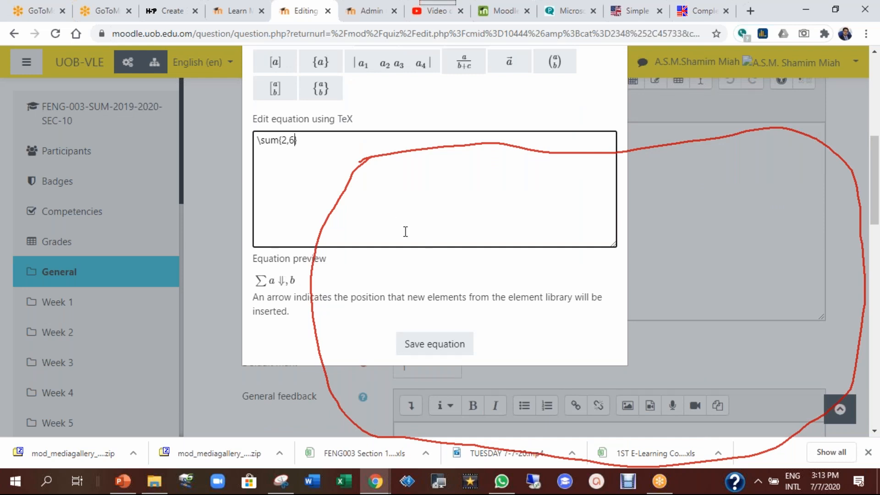
pyautogui.scroll(2, 405, 231)
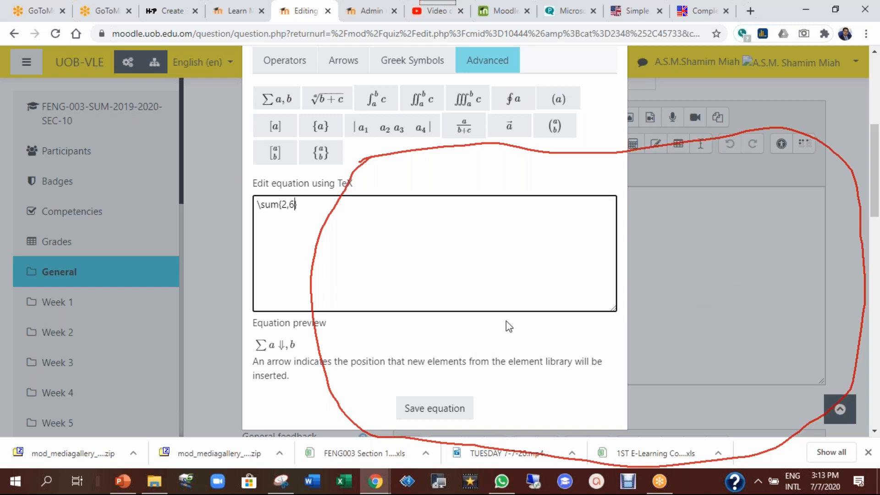
pyautogui.scroll(3, 508, 321)
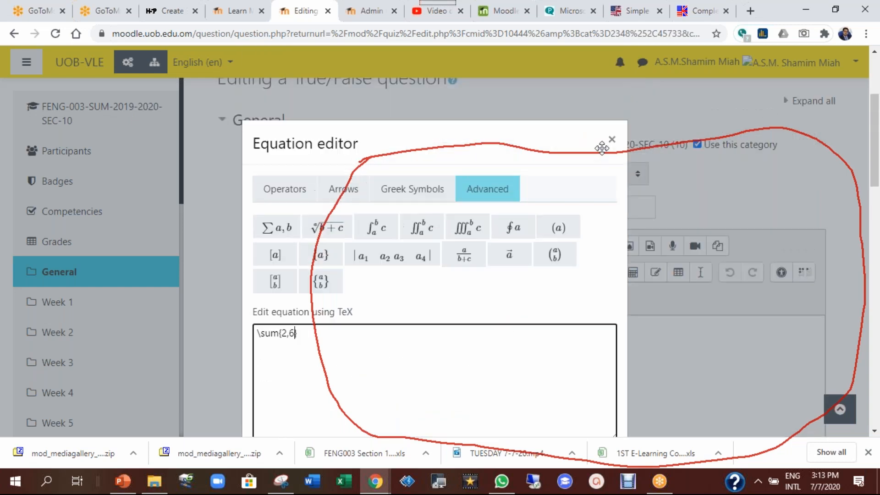
# Discard the \sum{2,6} equation and cancel question 1's edit without saving
pyautogui.click(612, 142)
pyautogui.scroll(3, 532, 247)
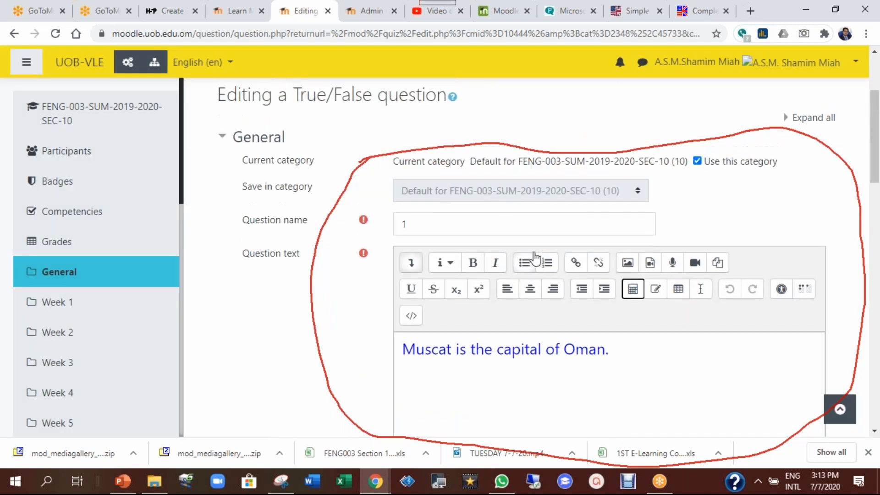
pyautogui.scroll(-3, 544, 268)
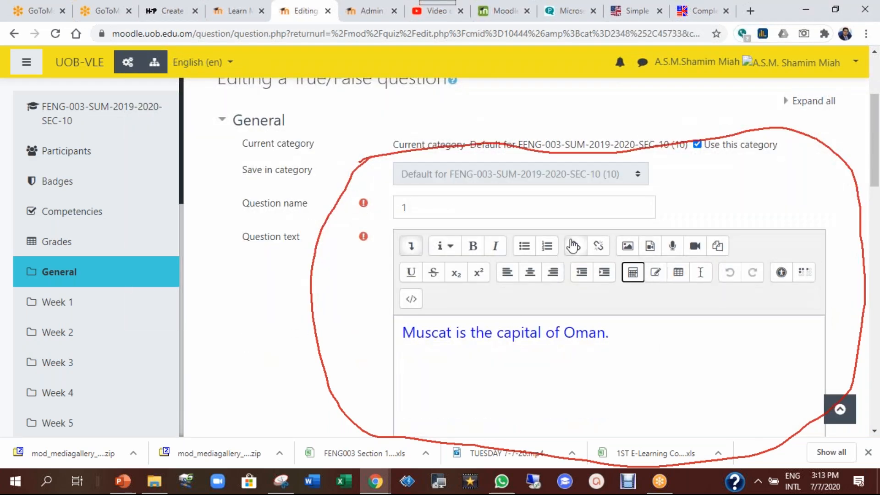
pyautogui.click(537, 8)
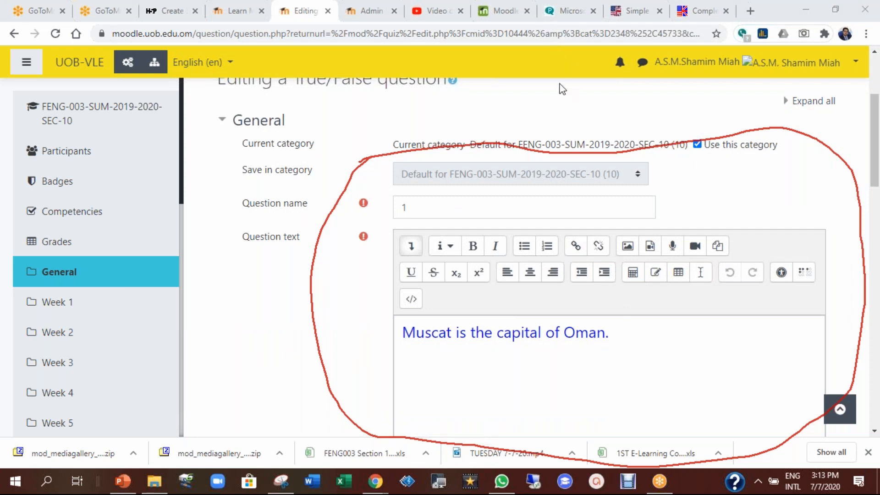
pyautogui.scroll(-15, 309, 281)
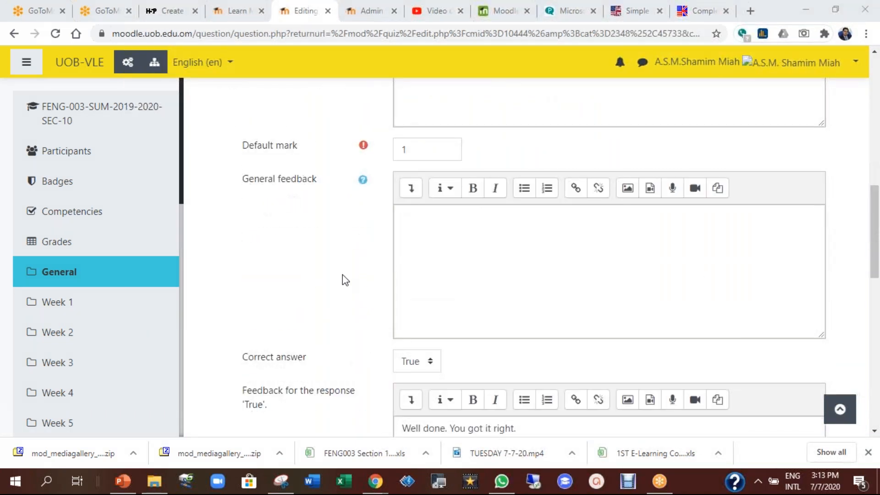
pyautogui.click(504, 276)
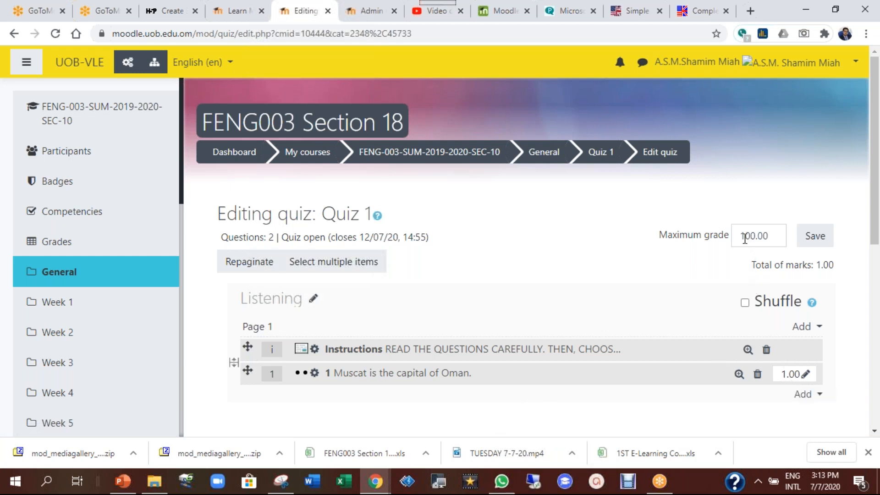
# Change the maximum grade from 100.00 to 10, save it, and go to the Quiz 1 overview
pyautogui.moveTo(742, 236); pyautogui.dragTo(772, 240)
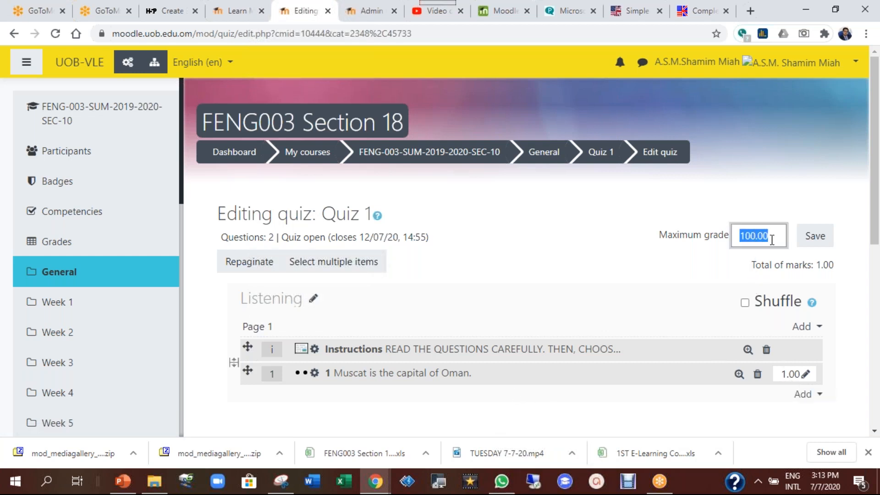
pyautogui.write('10')
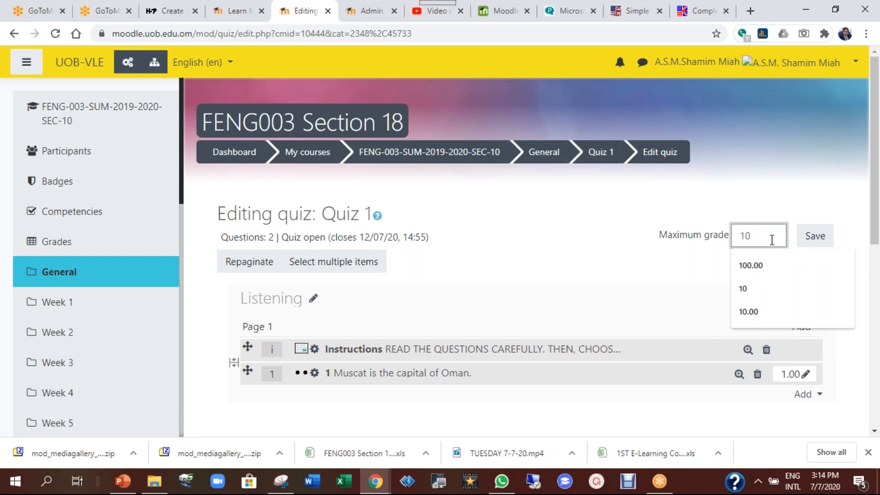
pyautogui.click(817, 239)
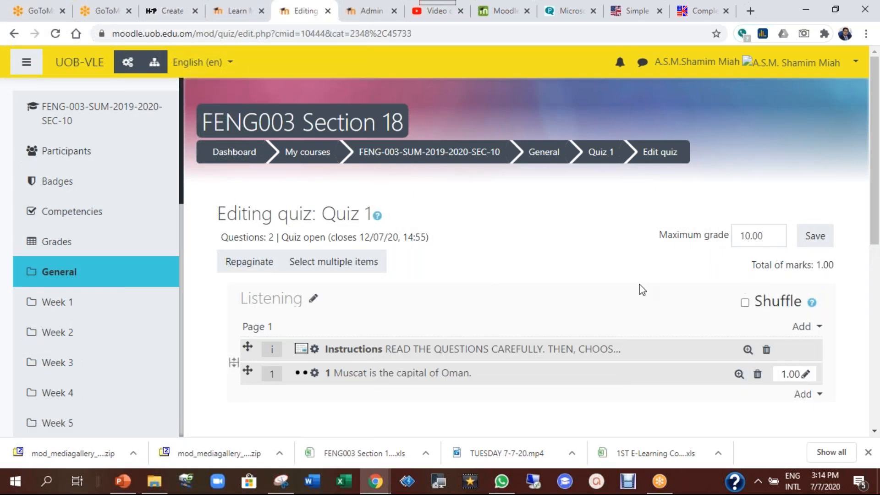
pyautogui.click(606, 156)
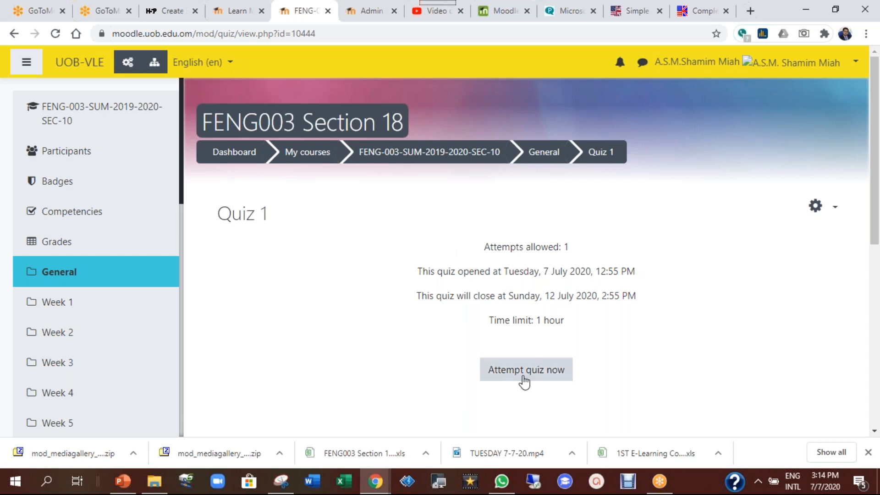
# Start a timed preview attempt at Quiz 1, finish it, and confirm Submit all and finish
pyautogui.click(539, 379)
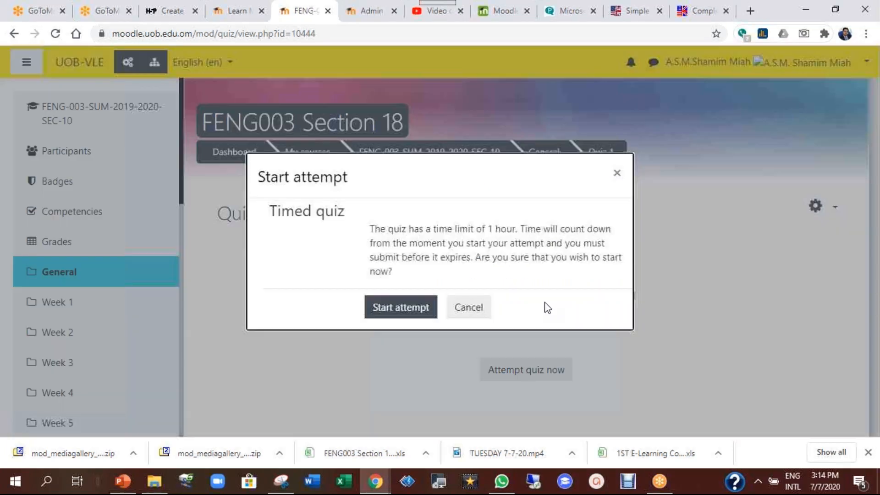
pyautogui.click(406, 315)
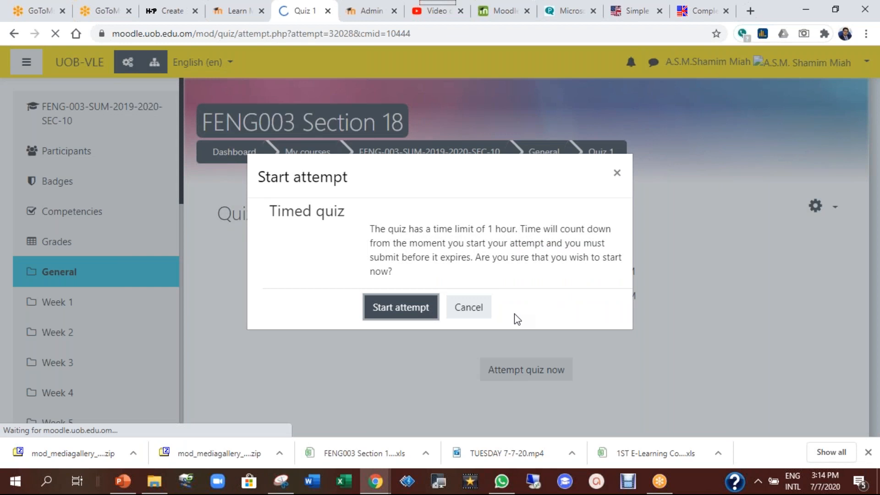
pyautogui.scroll(-1, 514, 314)
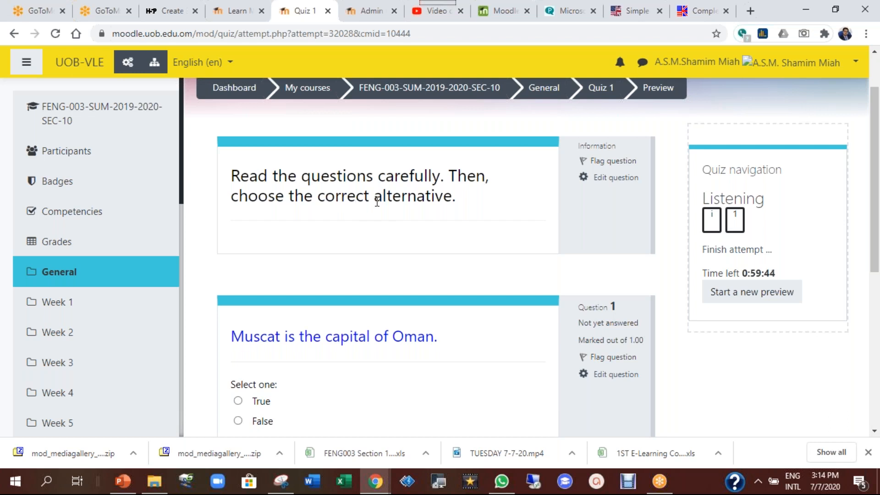
pyautogui.scroll(-3, 376, 202)
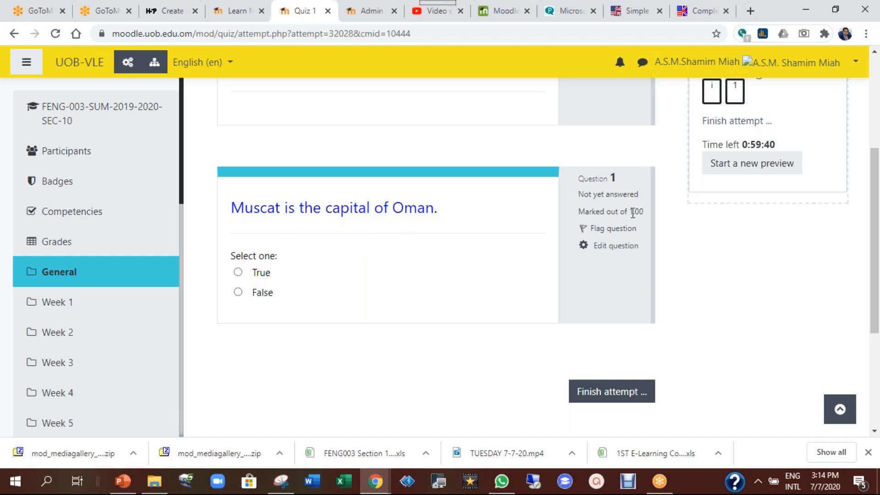
pyautogui.click(623, 396)
pyautogui.scroll(-1, 527, 336)
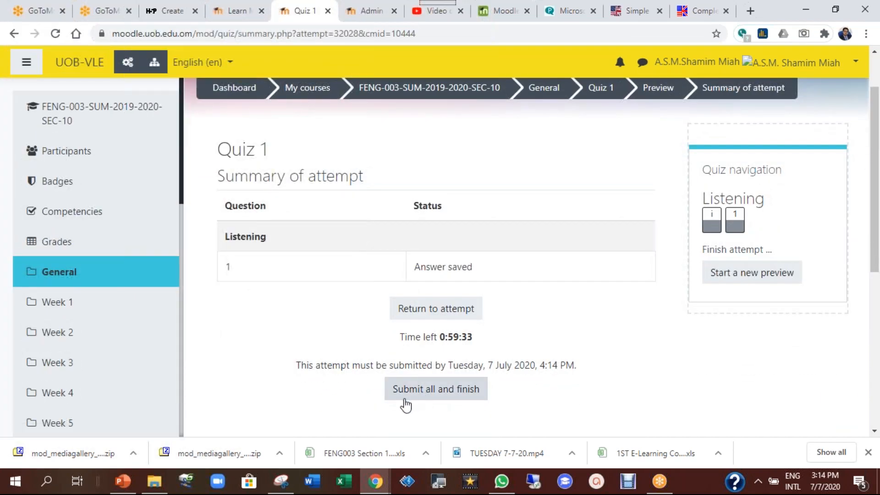
pyautogui.click(452, 398)
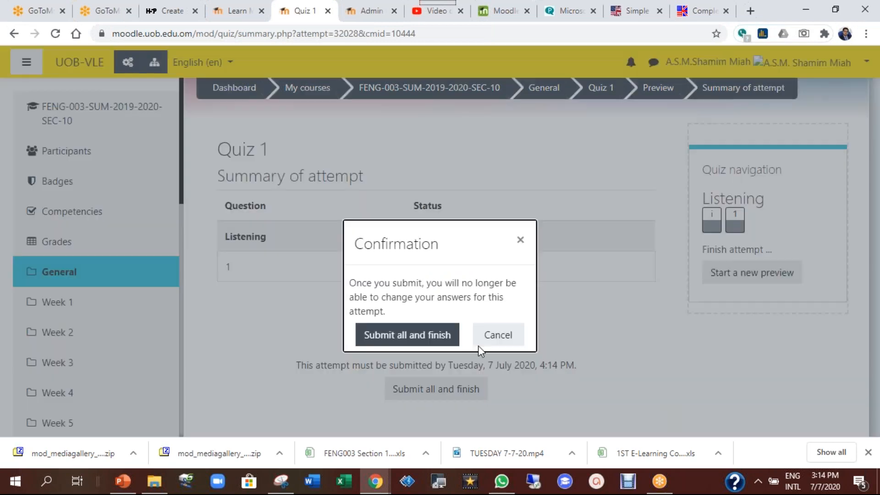
pyautogui.click(407, 335)
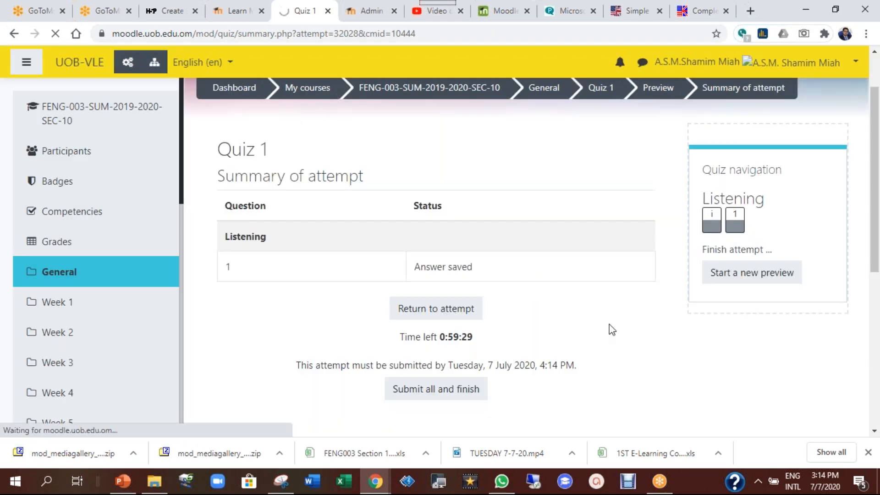
# Review the submitted attempt, return to the Quiz 1 overview, and open the gear administration menu
pyautogui.scroll(-2, 609, 325)
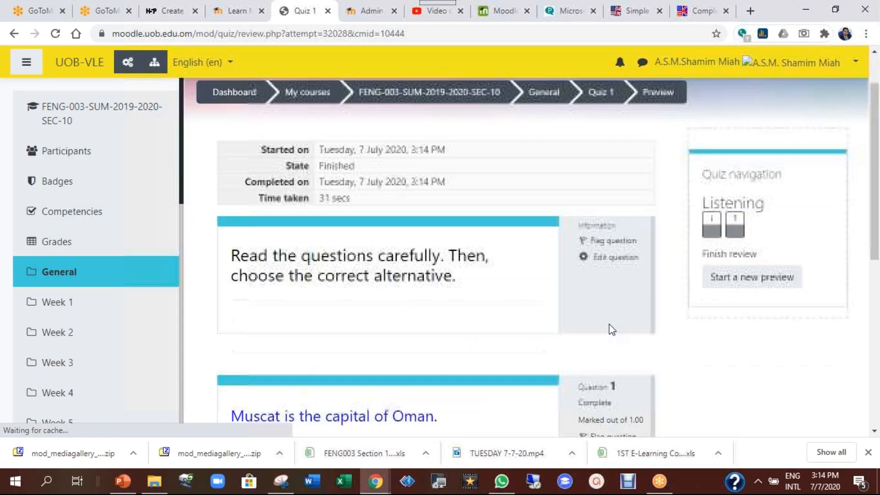
pyautogui.scroll(2, 340, 204)
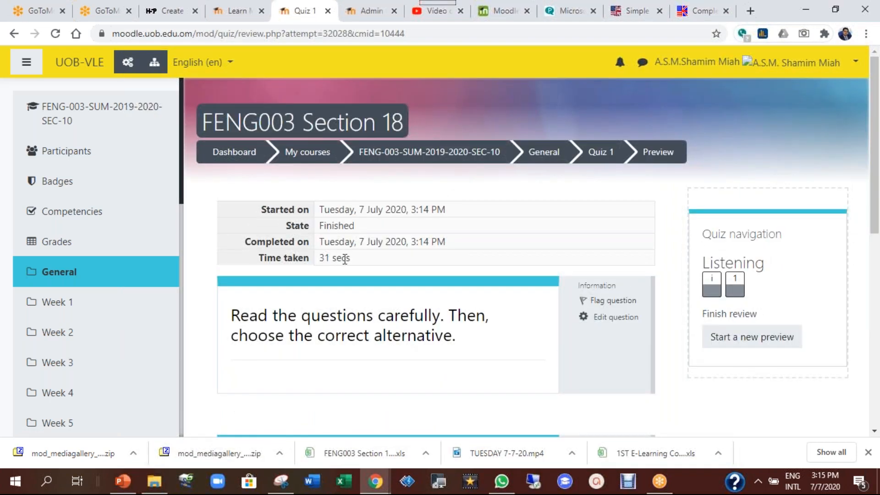
pyautogui.scroll(-3, 497, 262)
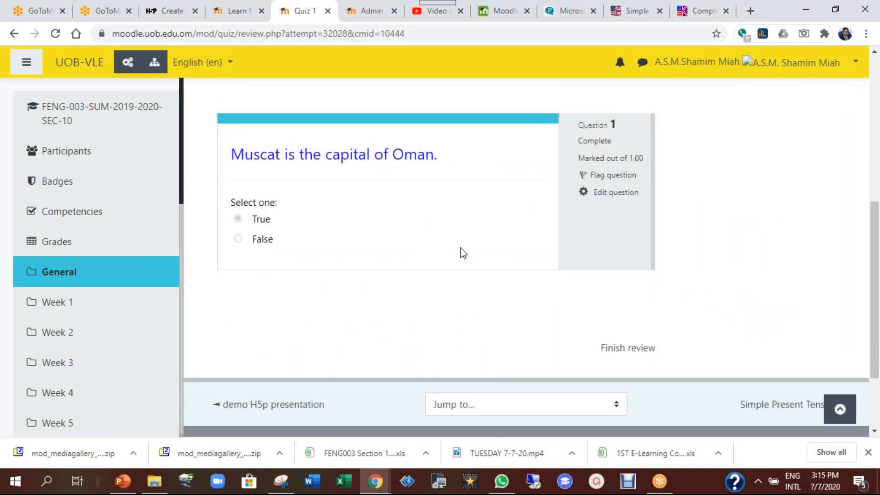
pyautogui.scroll(4, 463, 253)
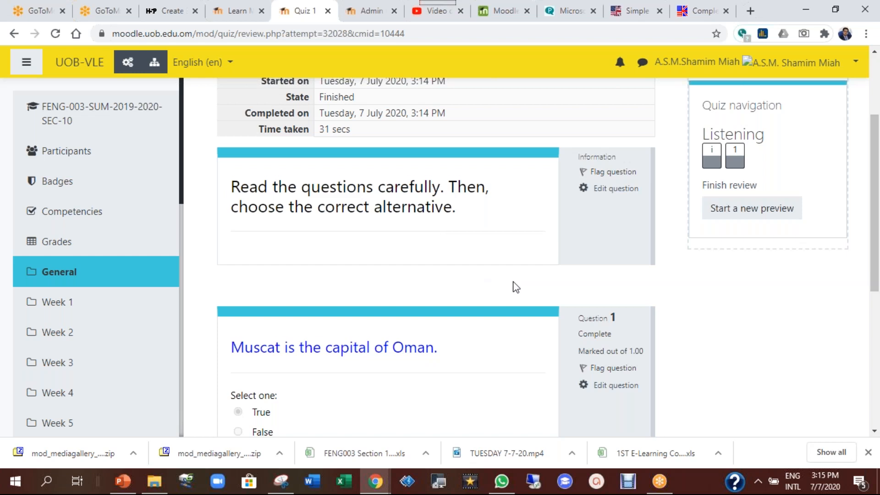
pyautogui.scroll(-1, 516, 288)
pyautogui.scroll(4, 516, 287)
pyautogui.click(601, 155)
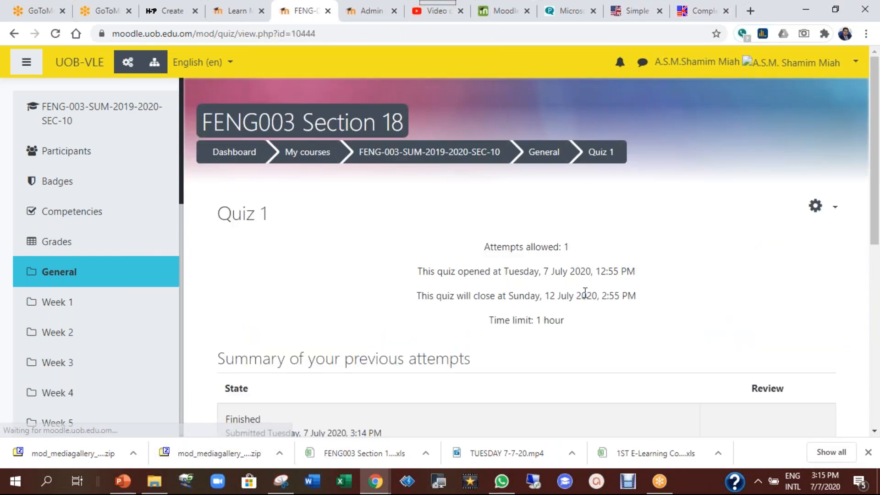
pyautogui.scroll(-3, 505, 354)
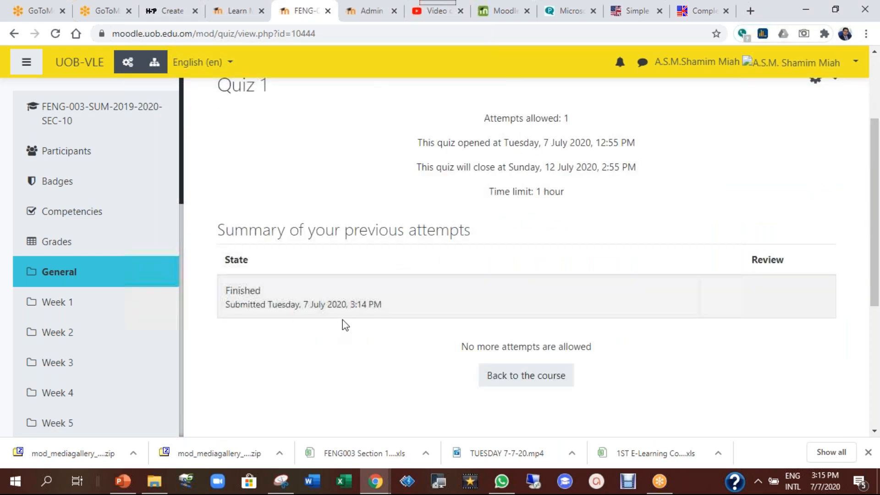
pyautogui.scroll(3, 582, 317)
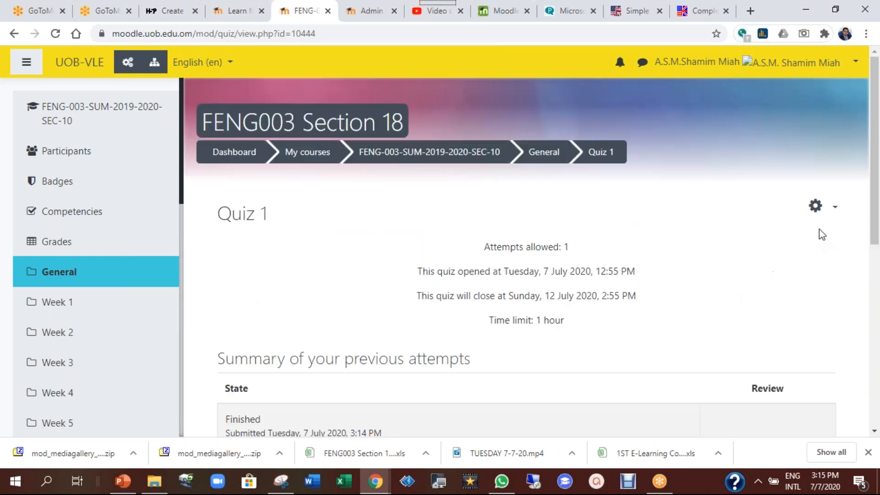
pyautogui.click(827, 210)
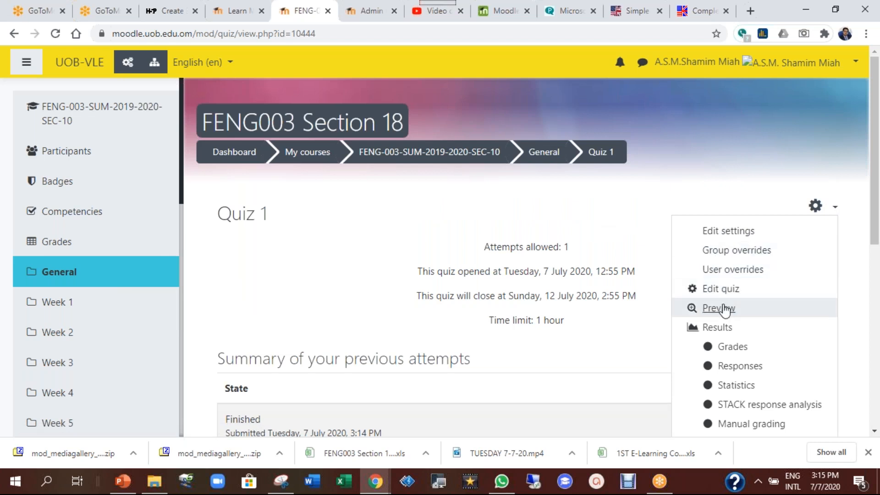
# Open Results and show the report for all users who have attempted the quiz
pyautogui.click(719, 327)
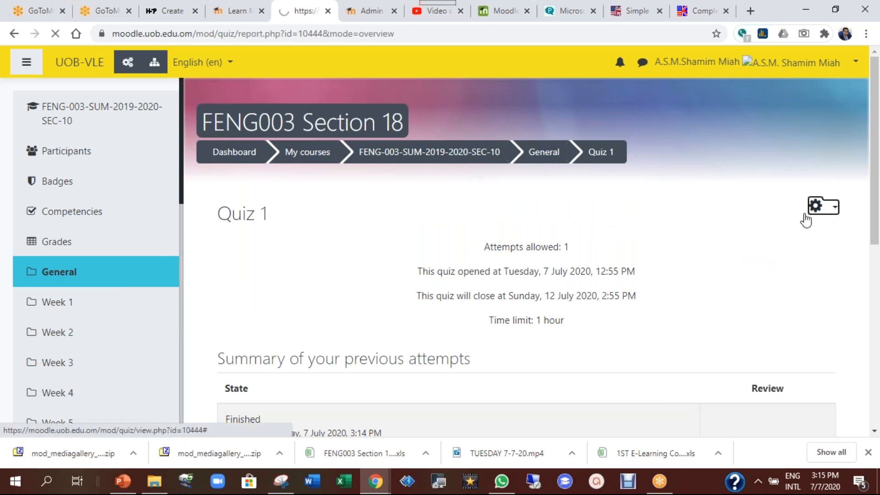
pyautogui.scroll(-5, 552, 257)
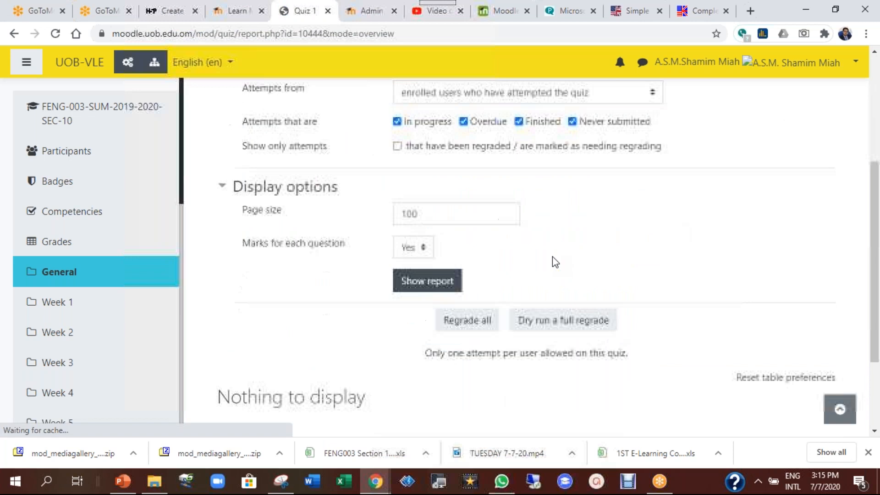
pyautogui.scroll(4, 552, 257)
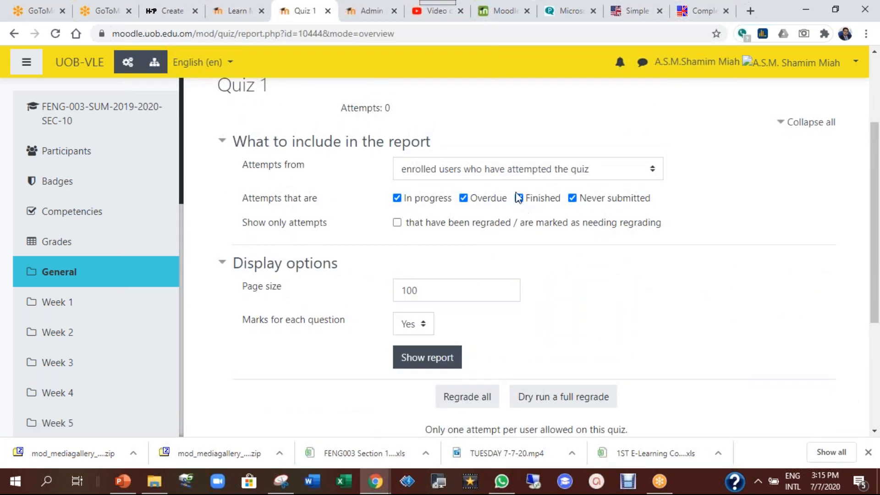
pyautogui.click(517, 173)
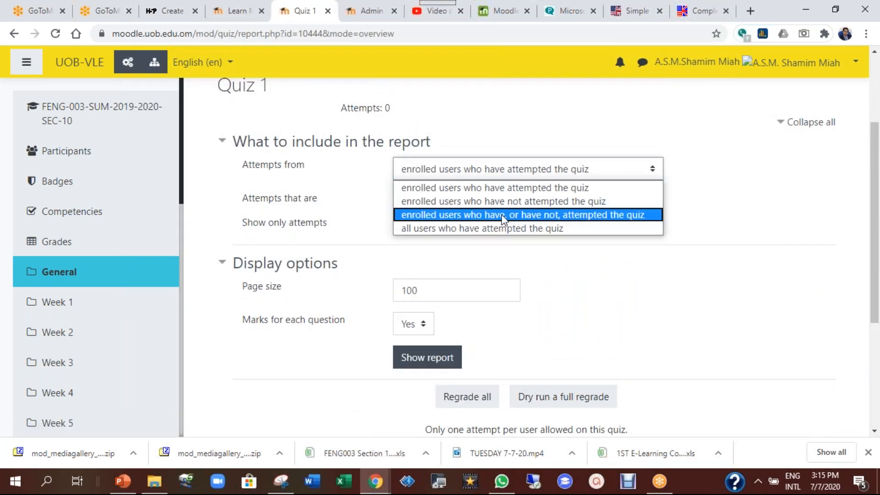
pyautogui.click(504, 230)
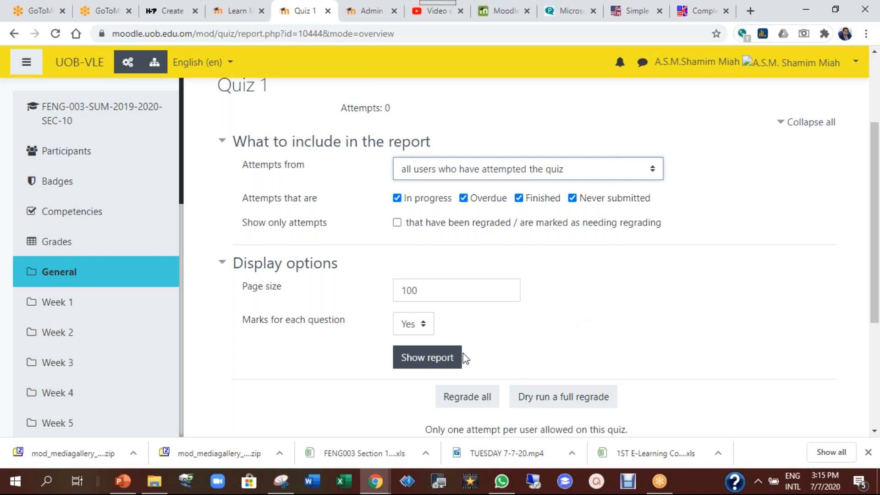
pyautogui.click(409, 361)
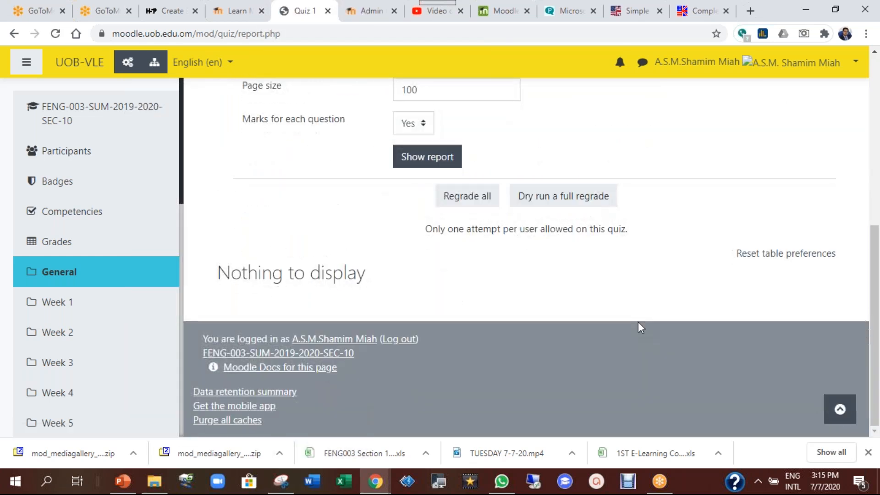
# Check the report's Attempts: 0 count and look over the results page
pyautogui.click(453, 261)
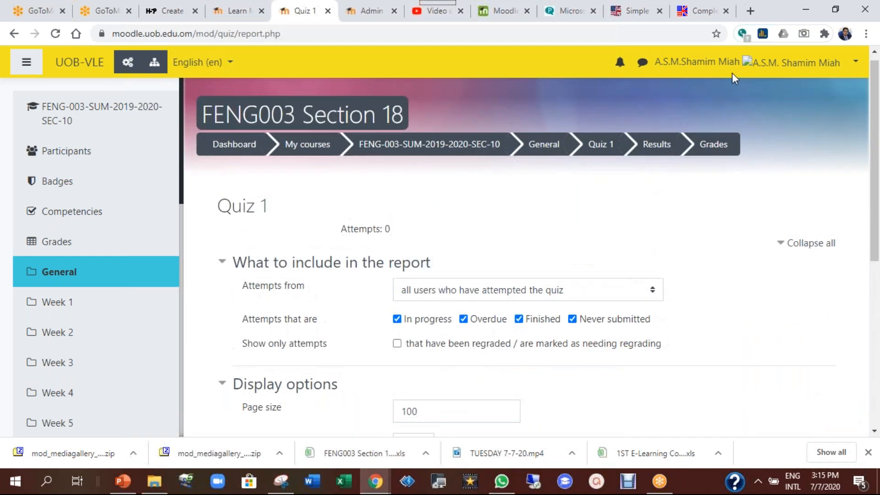
pyautogui.tripleClick(354, 233)
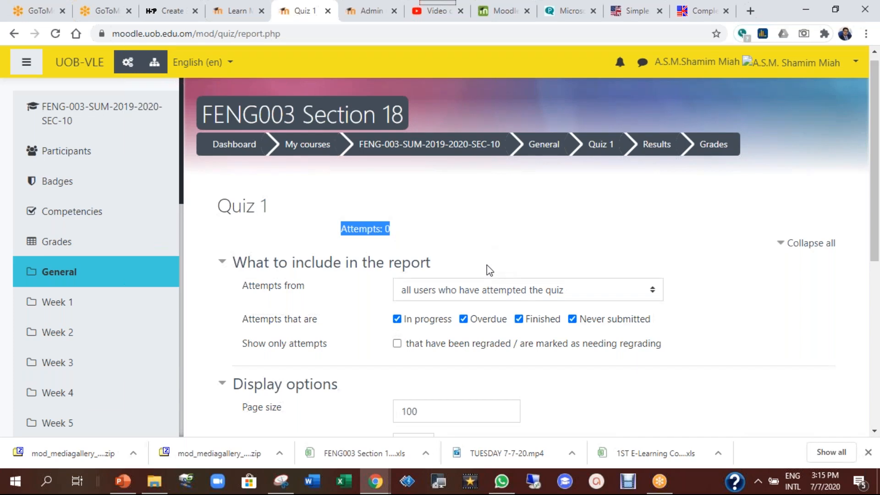
pyautogui.scroll(-3, 618, 343)
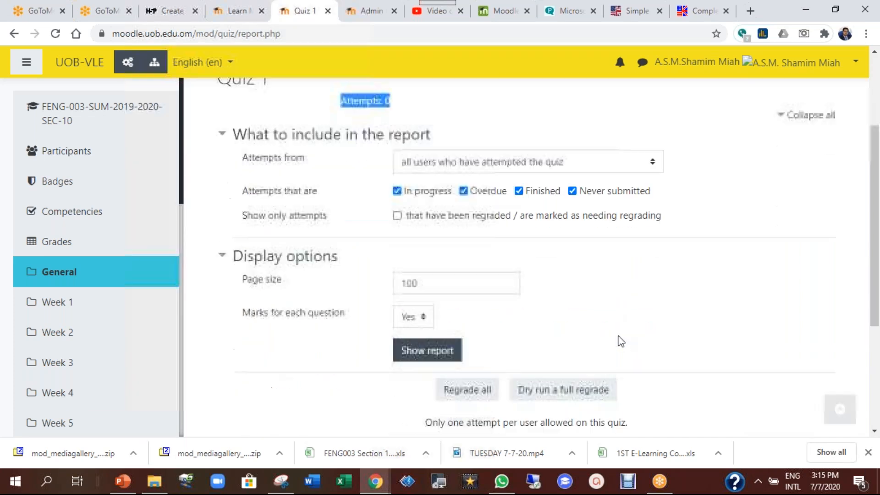
pyautogui.scroll(3, 683, 342)
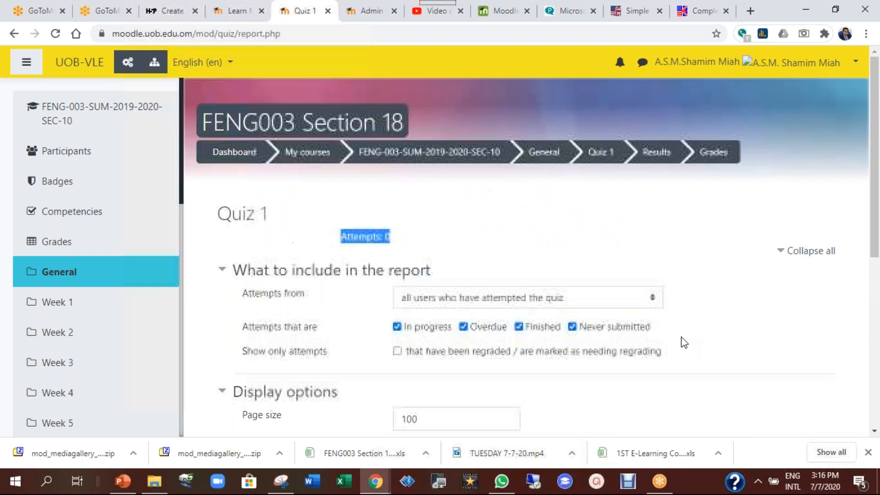
pyautogui.moveTo(874, 133)
pyautogui.mouseDown()
pyautogui.moveTo(875, 179)
pyautogui.moveTo(875, 147)
pyautogui.mouseUp()
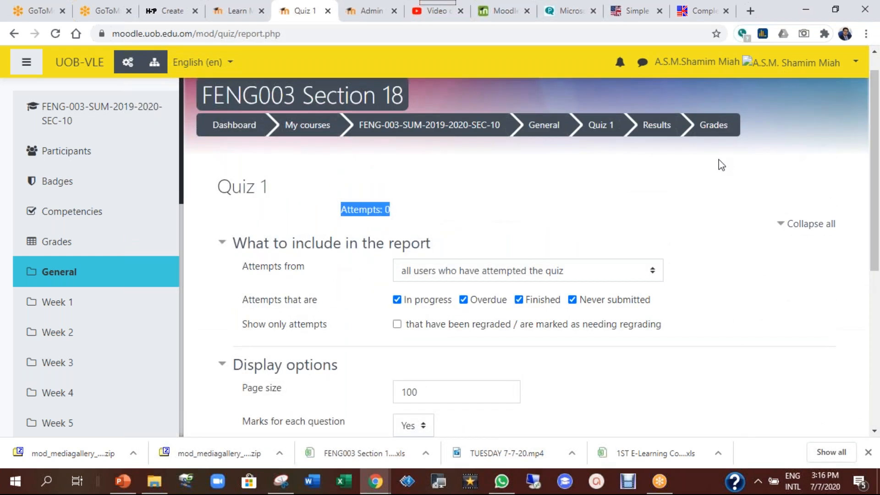
pyautogui.click(612, 19)
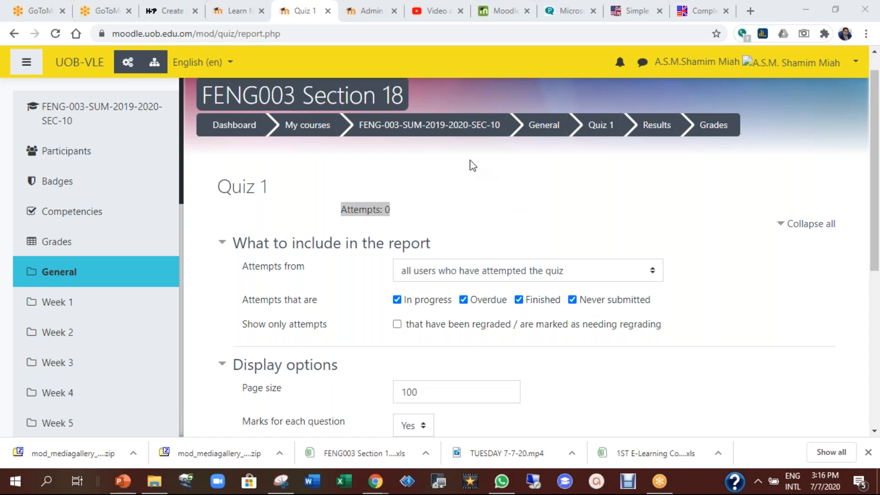
# Go back to the FENG-003-SUM-2019-2020-SEC-10 course page and find Quiz 1 under General
pyautogui.click(458, 134)
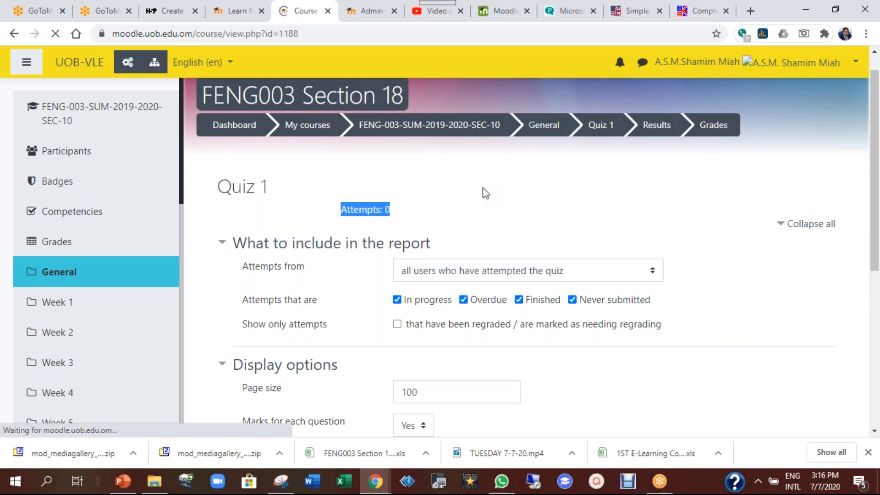
pyautogui.scroll(-15, 497, 288)
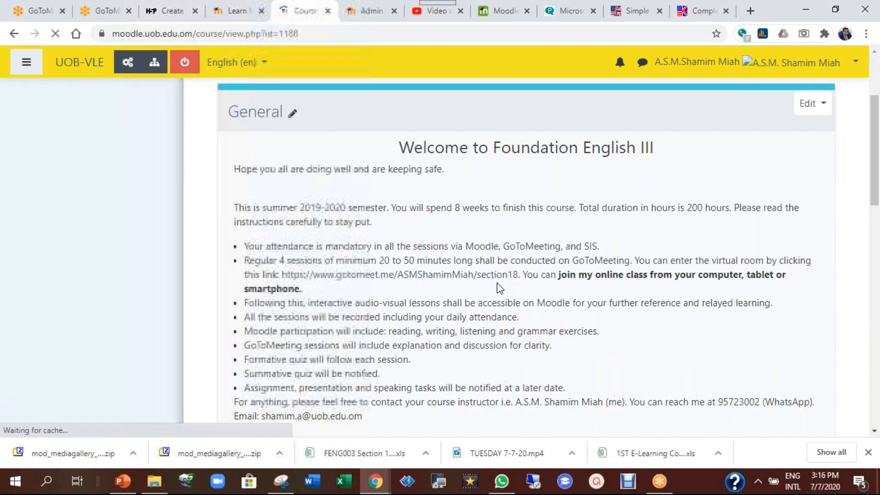
pyautogui.scroll(-3, 526, 275)
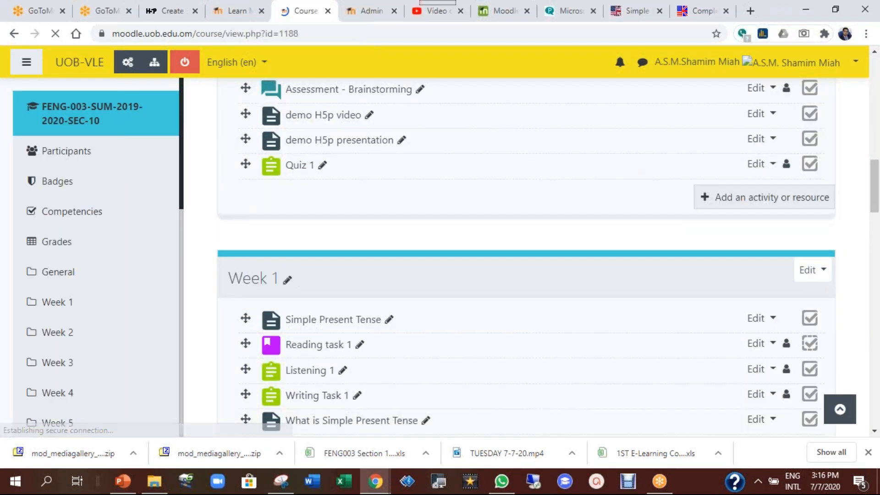
pyautogui.scroll(1, 527, 275)
pyautogui.scroll(1, 774, 297)
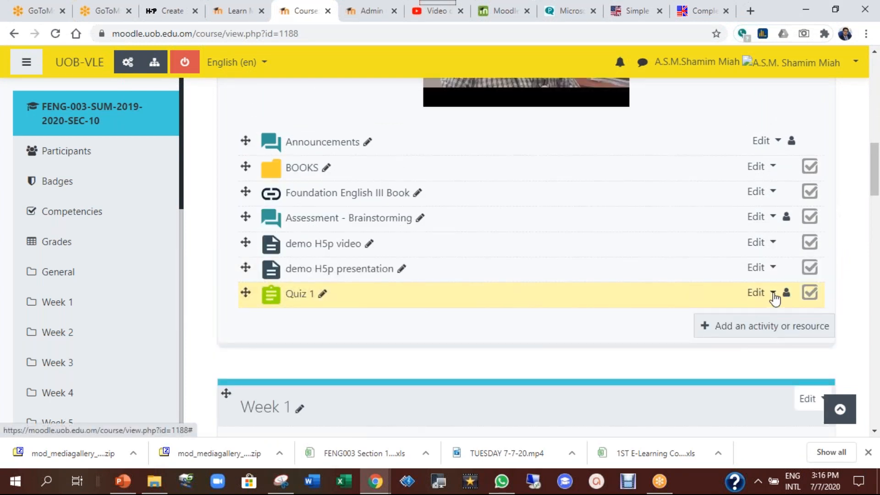
# Choose Delete from Quiz 1's Edit menu and confirm with Yes
pyautogui.click(774, 296)
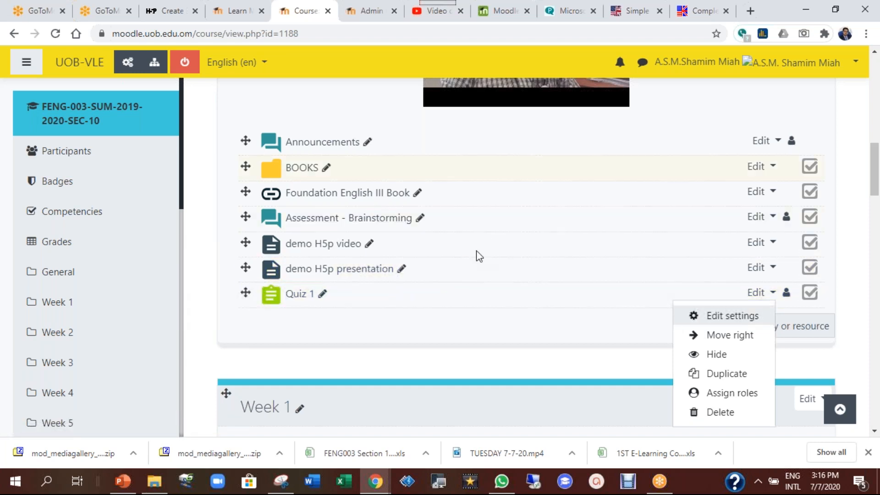
pyautogui.click(723, 414)
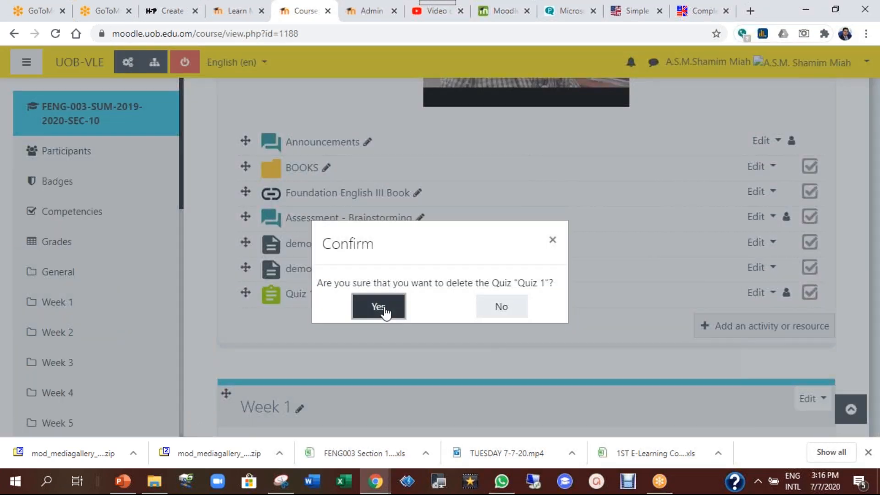
pyautogui.click(379, 307)
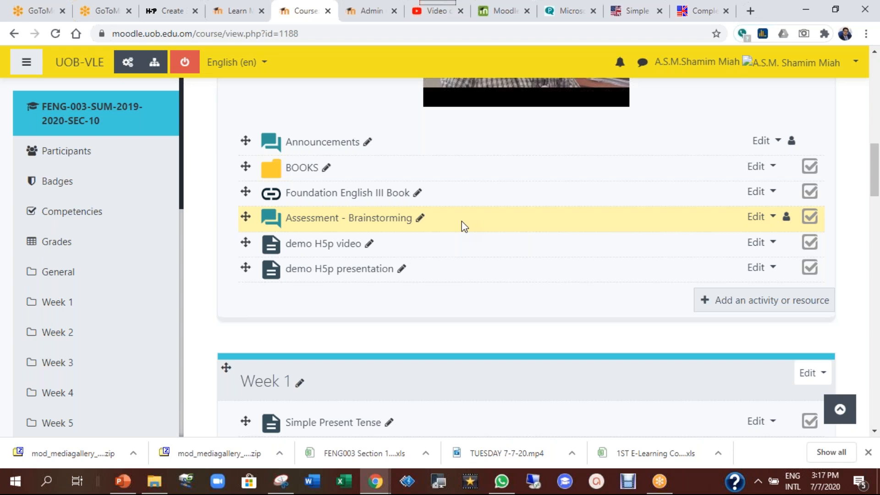
# From Participants, open an enrolled student's profile and use 'Log in as' to enter the course
pyautogui.click(73, 152)
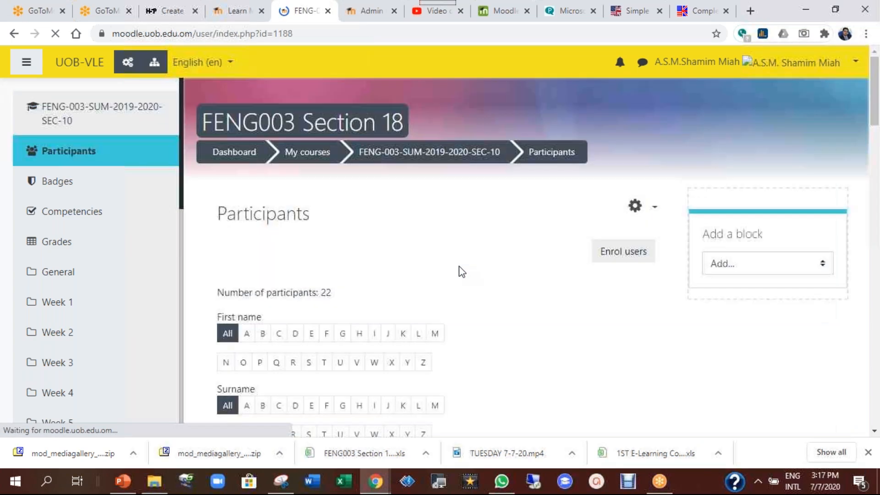
pyautogui.scroll(-10, 460, 271)
pyautogui.click(390, 219)
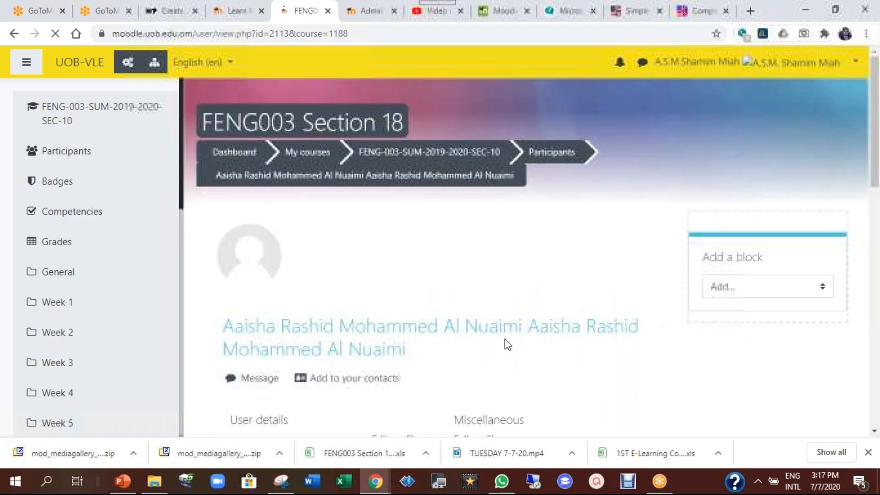
pyautogui.scroll(-8, 504, 339)
pyautogui.scroll(-3, 506, 327)
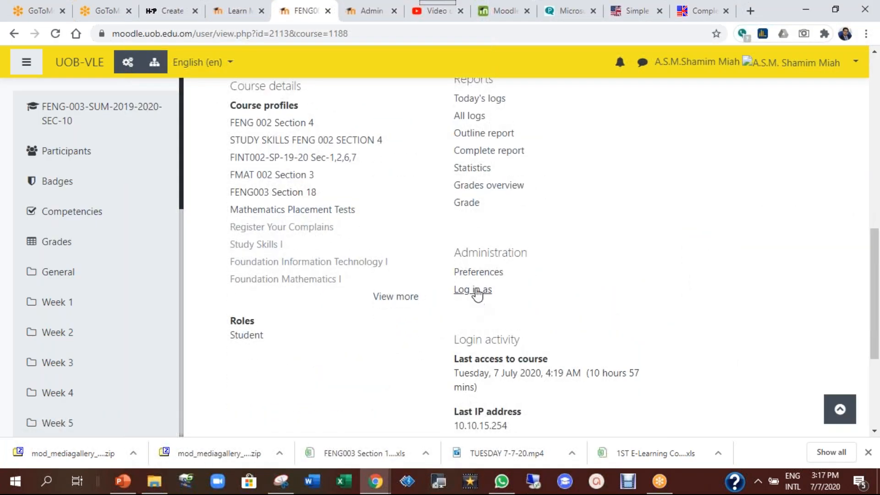
pyautogui.click(474, 290)
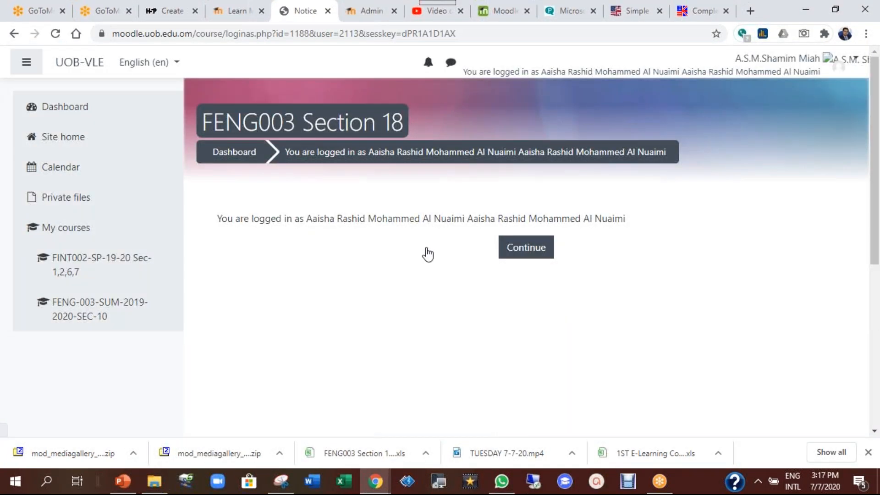
pyautogui.click(514, 247)
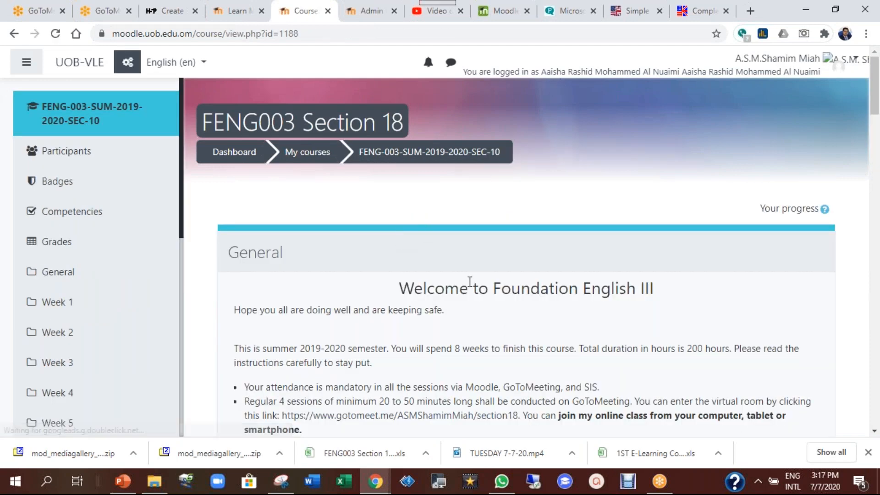
# Look over the course as the student, log out, and log back in as the teacher
pyautogui.scroll(-15, 470, 282)
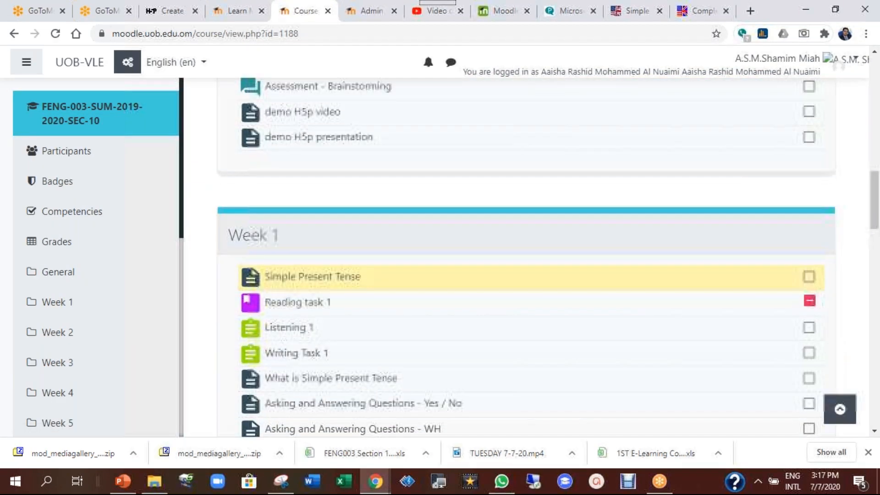
pyautogui.scroll(8, 470, 282)
pyautogui.scroll(8, 626, 120)
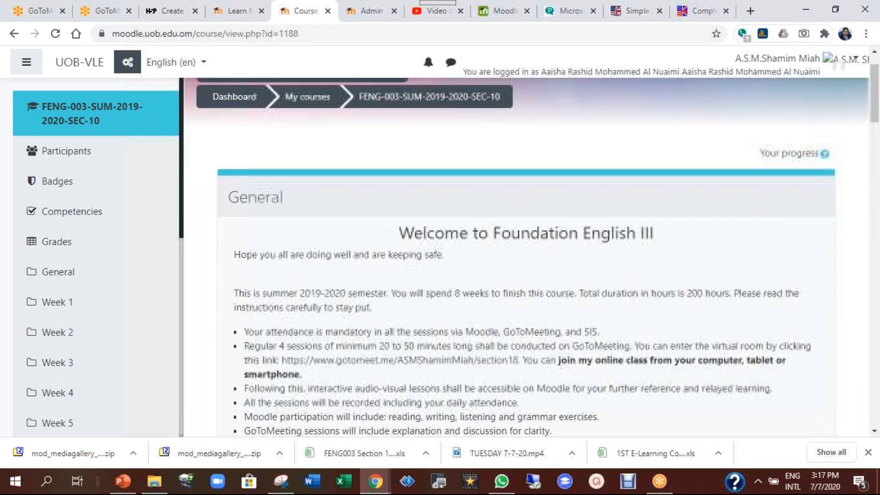
pyautogui.click(772, 42)
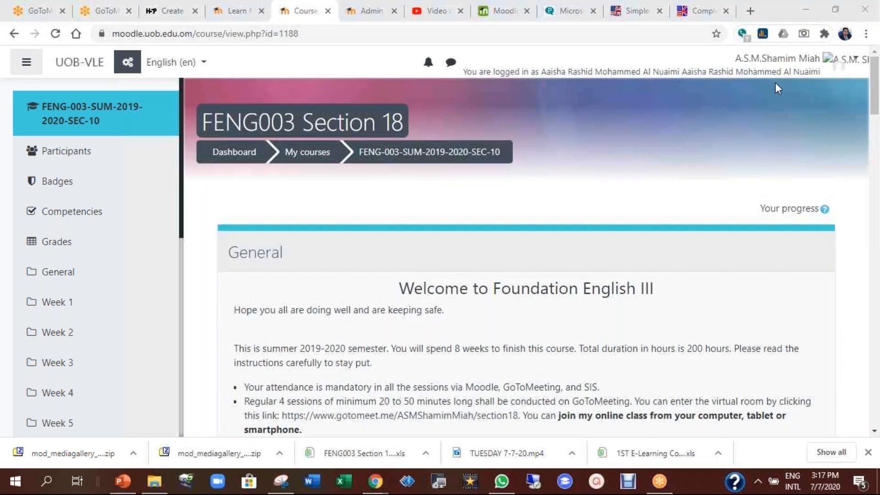
pyautogui.click(807, 64)
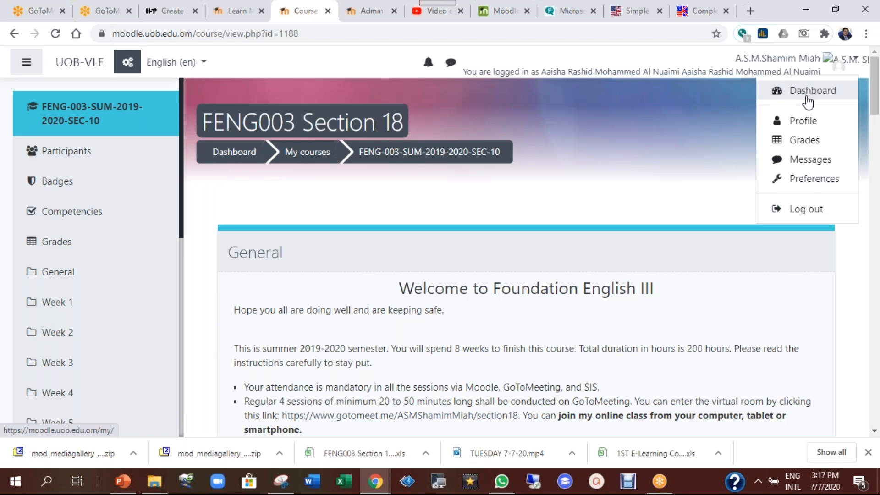
pyautogui.click(626, 129)
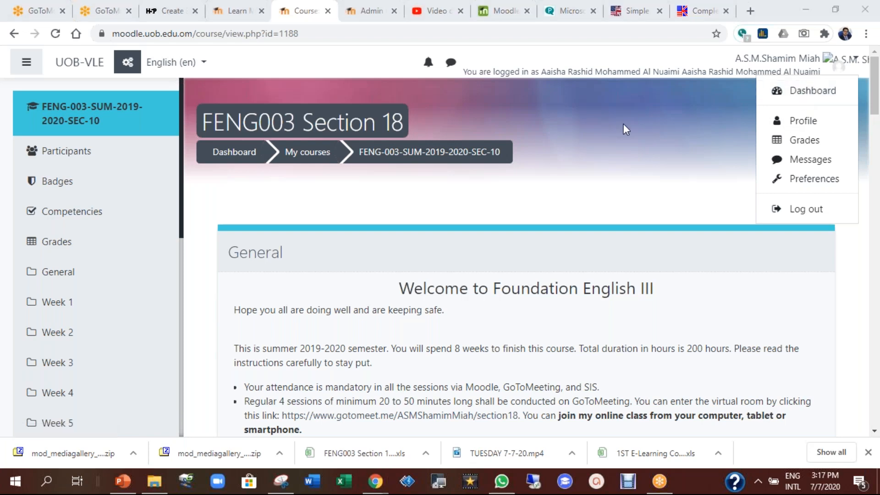
pyautogui.click(810, 221)
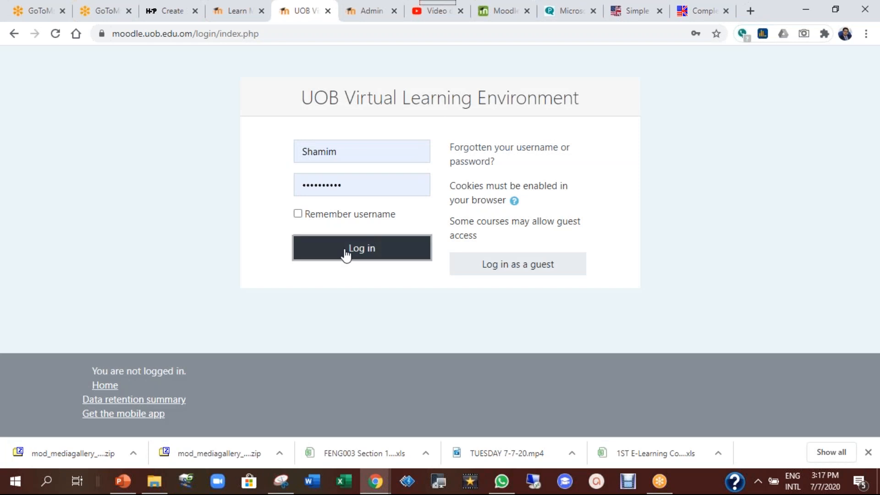
pyautogui.click(346, 253)
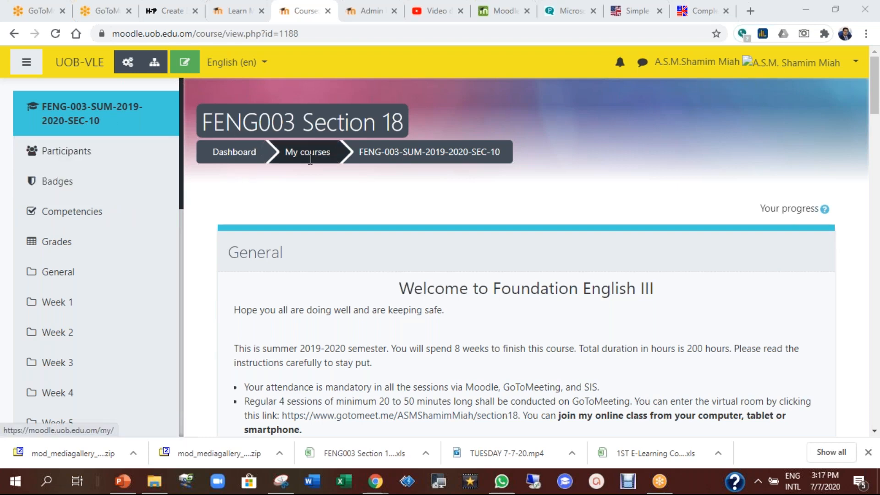
# From Site home, browse All Courses into the CFS and then GFP categories
pyautogui.scroll(-8, 88, 254)
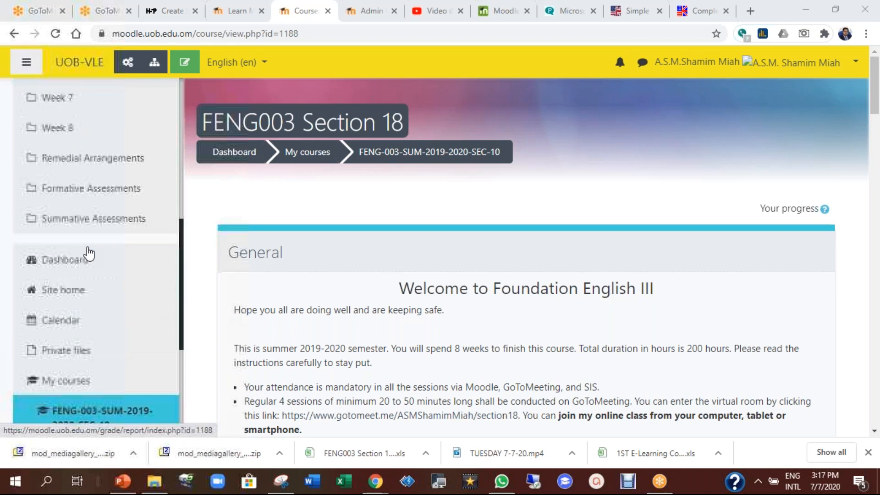
pyautogui.click(65, 290)
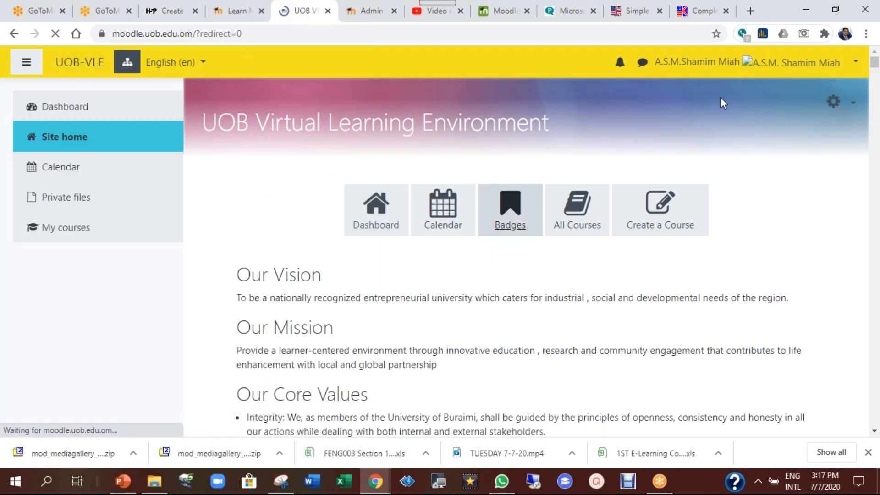
pyautogui.click(579, 225)
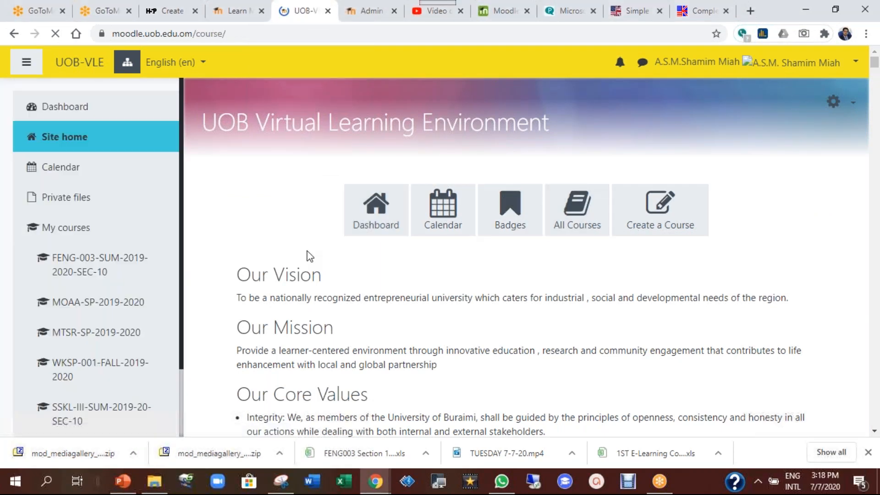
pyautogui.scroll(-3, 349, 193)
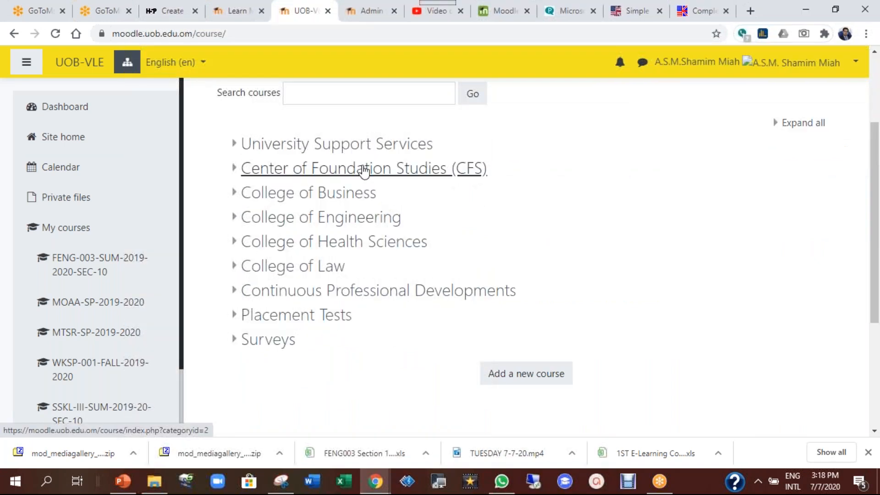
pyautogui.click(475, 166)
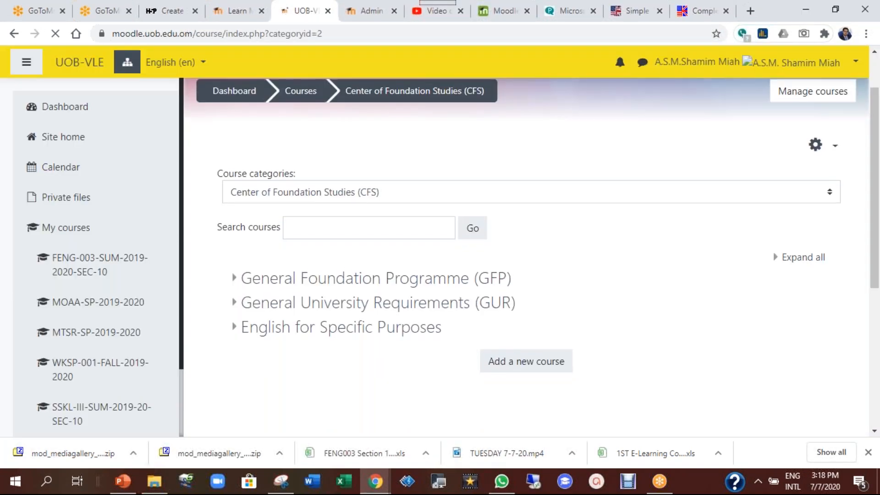
pyautogui.scroll(-3, 430, 181)
pyautogui.click(376, 147)
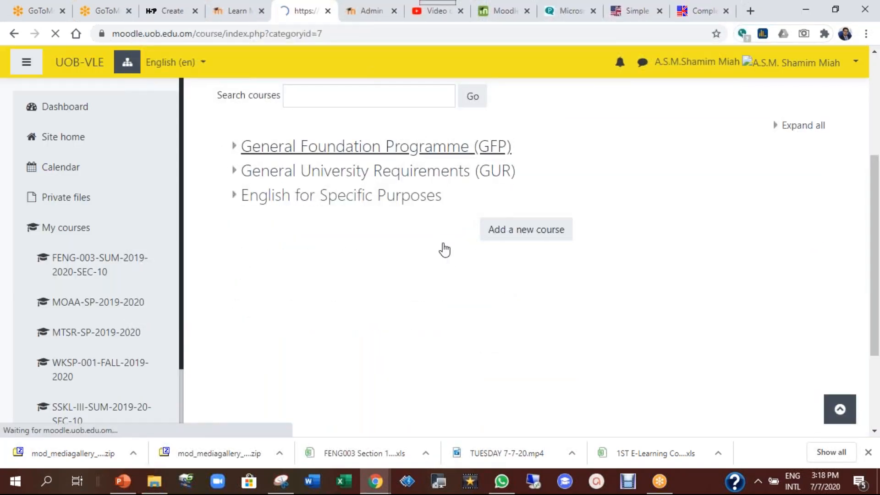
# Go through Summer 2019-2020 and Level 3, then open FENG 003 SECTION 13
pyautogui.scroll(-3, 315, 275)
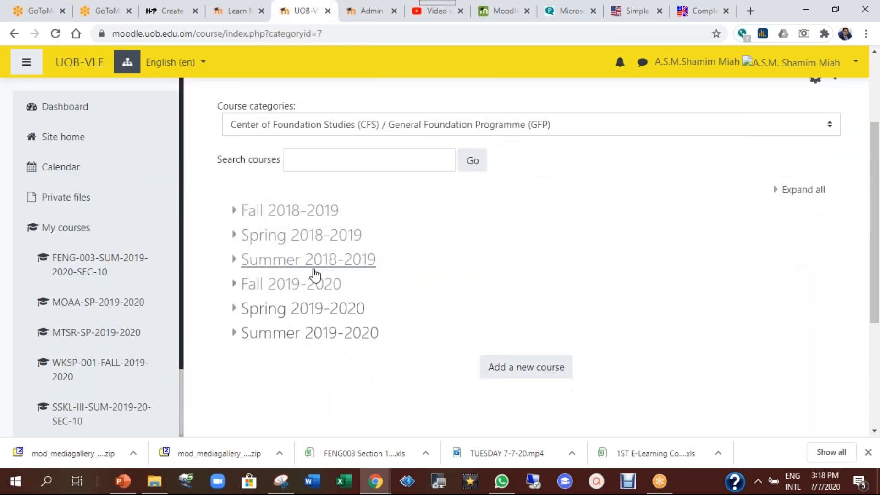
pyautogui.click(307, 333)
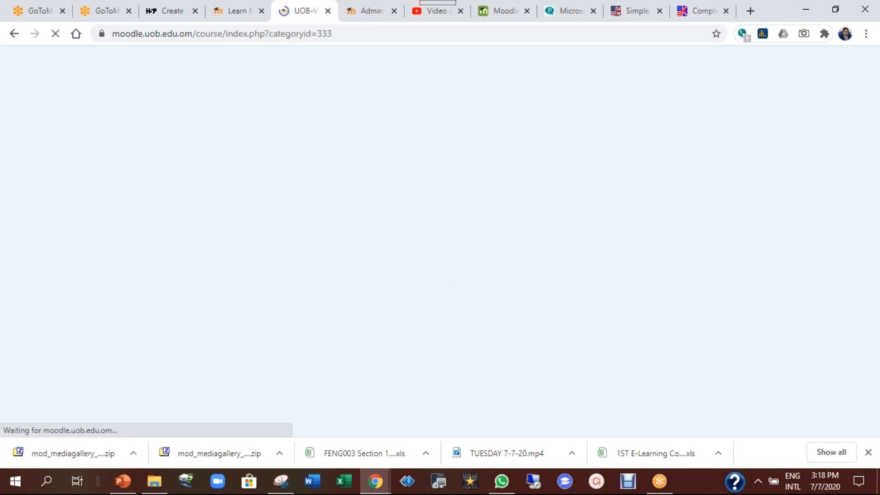
pyautogui.scroll(-2, 303, 282)
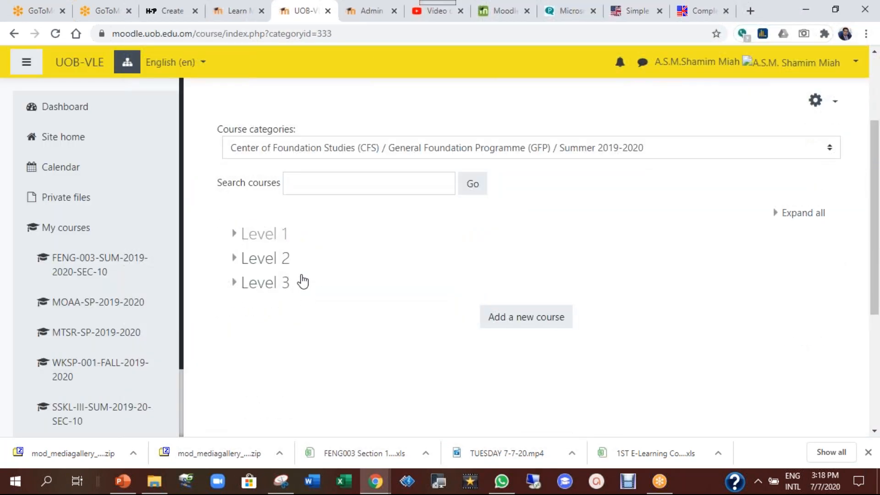
pyautogui.click(270, 281)
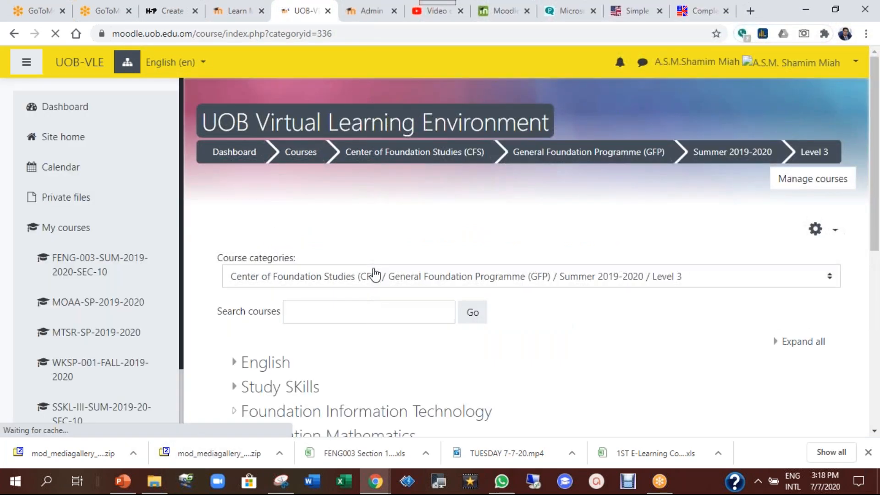
pyautogui.scroll(-3, 374, 275)
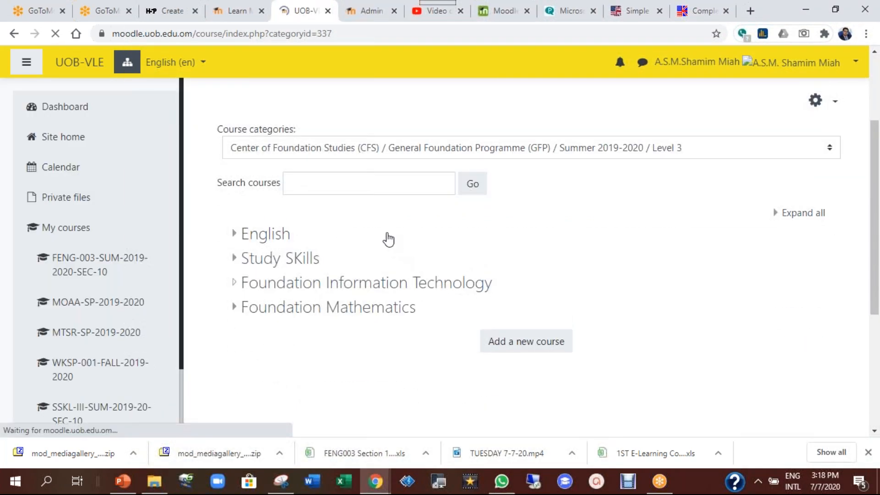
pyautogui.scroll(-4, 387, 238)
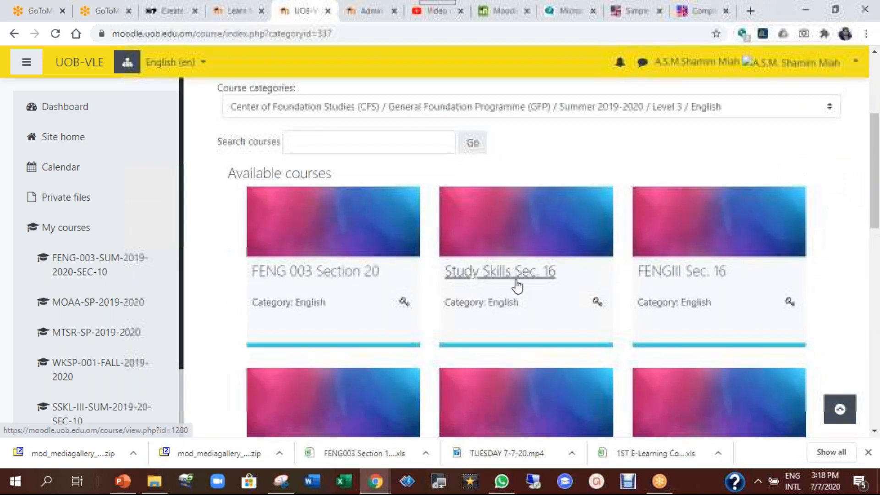
pyautogui.scroll(-6, 517, 284)
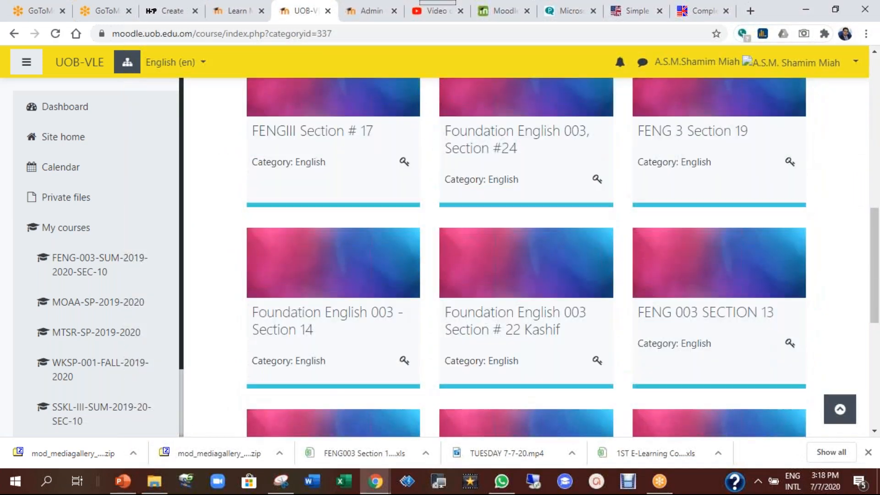
pyautogui.scroll(-4, 527, 321)
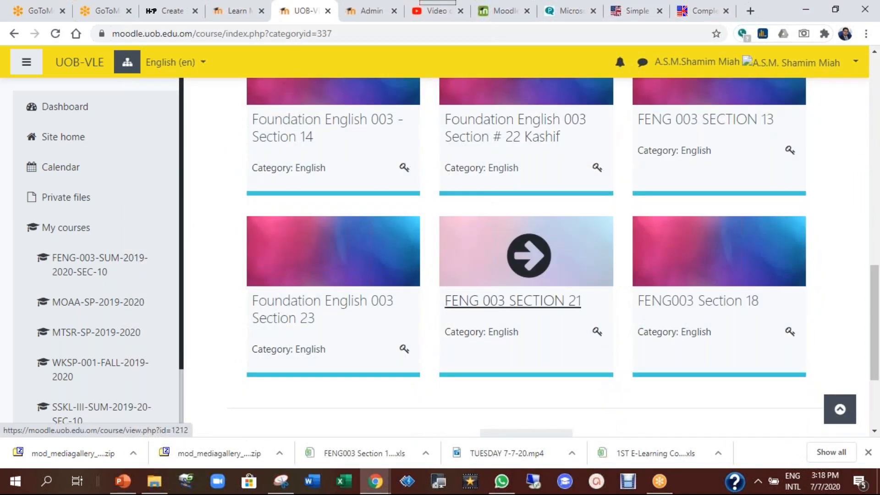
pyautogui.scroll(5, 528, 275)
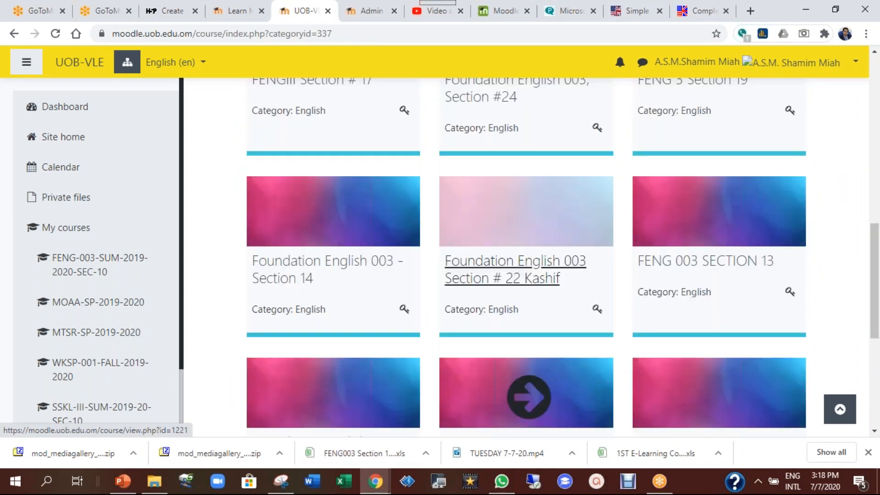
pyautogui.click(742, 378)
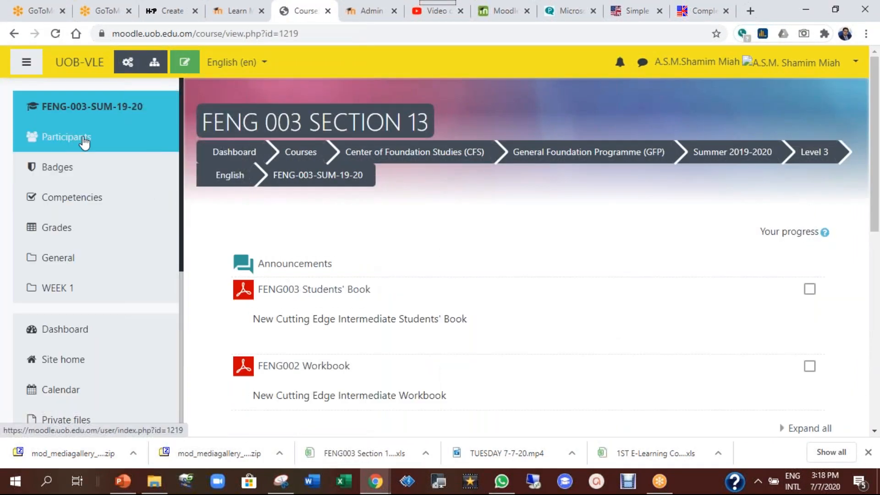
# Log in as the other teacher via their profile in the FENG 003 SECTION 13 participants list
pyautogui.click(84, 143)
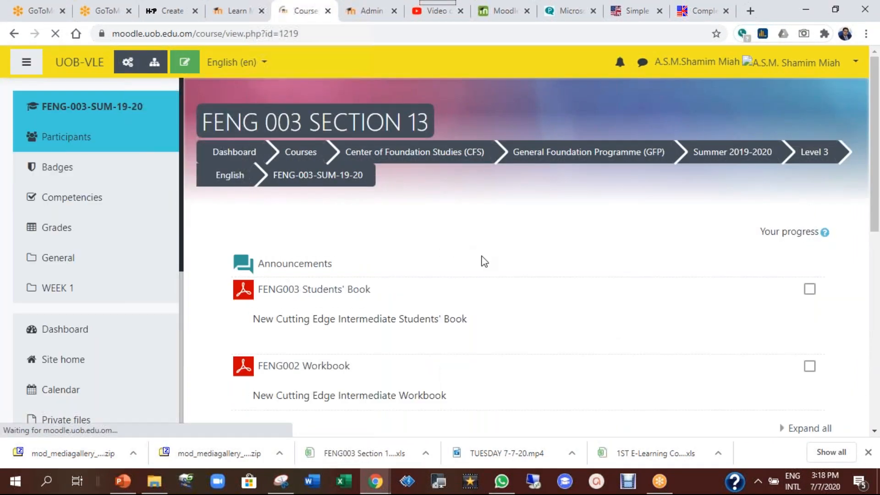
pyautogui.scroll(-10, 484, 261)
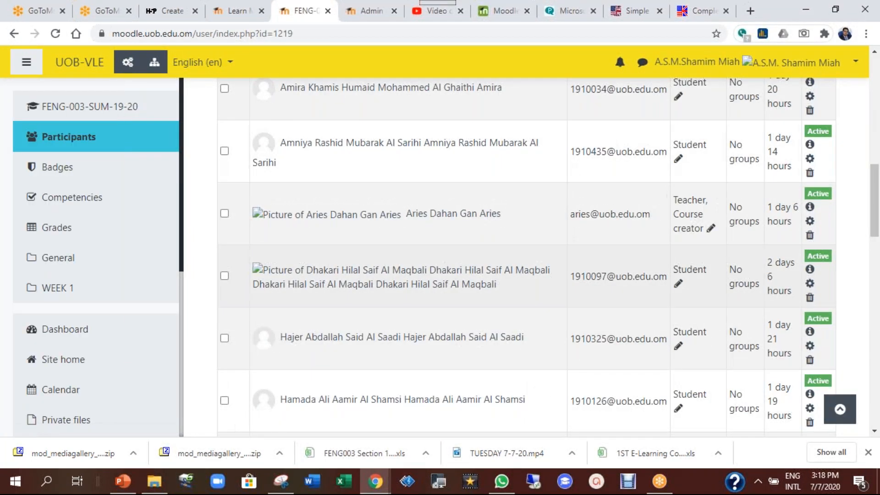
pyautogui.scroll(-2, 338, 177)
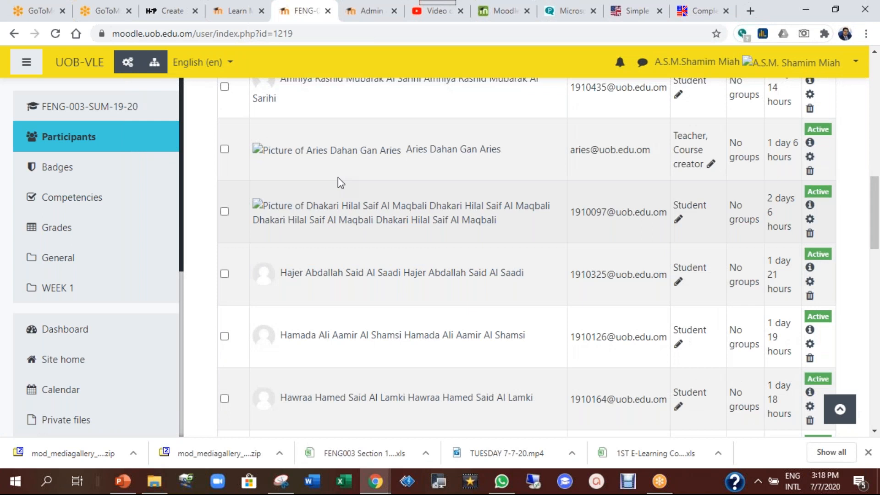
pyautogui.click(468, 151)
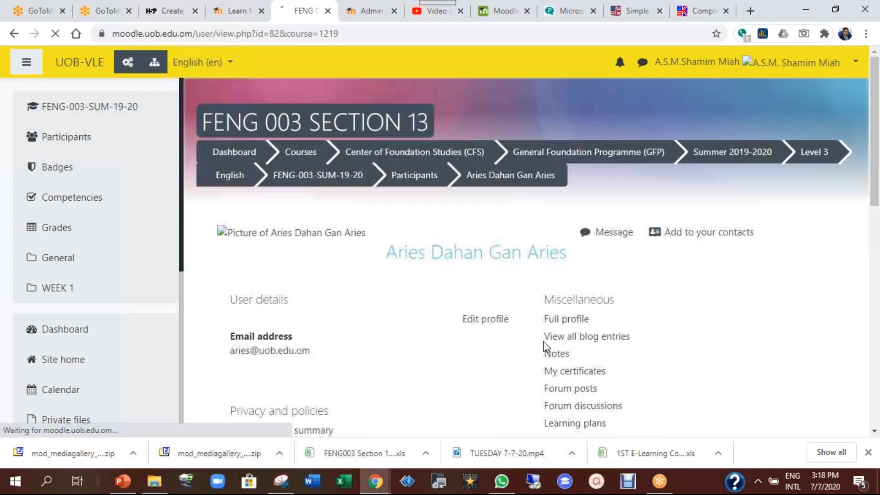
pyautogui.scroll(-4, 544, 345)
pyautogui.scroll(-4, 573, 369)
pyautogui.click(563, 298)
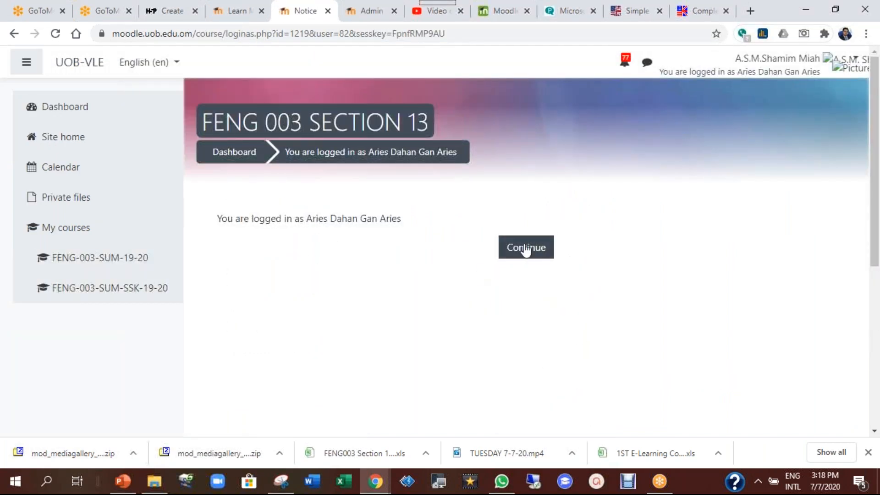
pyautogui.click(525, 247)
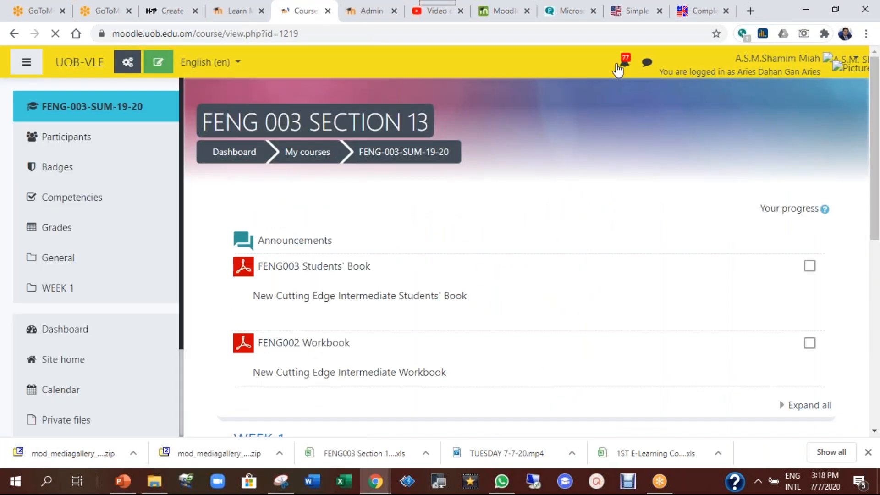
# Look over the course as that teacher, then log out and sign back in
pyautogui.scroll(-8, 507, 305)
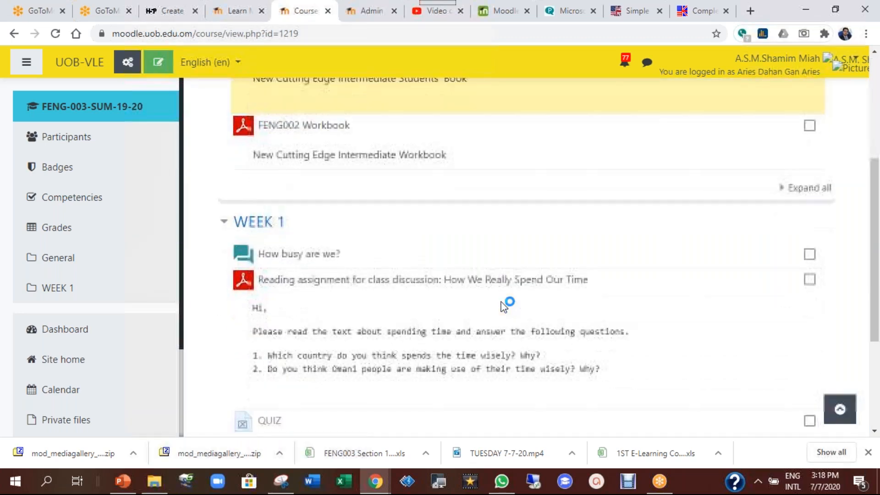
pyautogui.scroll(6, 507, 304)
pyautogui.scroll(3, 508, 305)
pyautogui.scroll(-7, 507, 305)
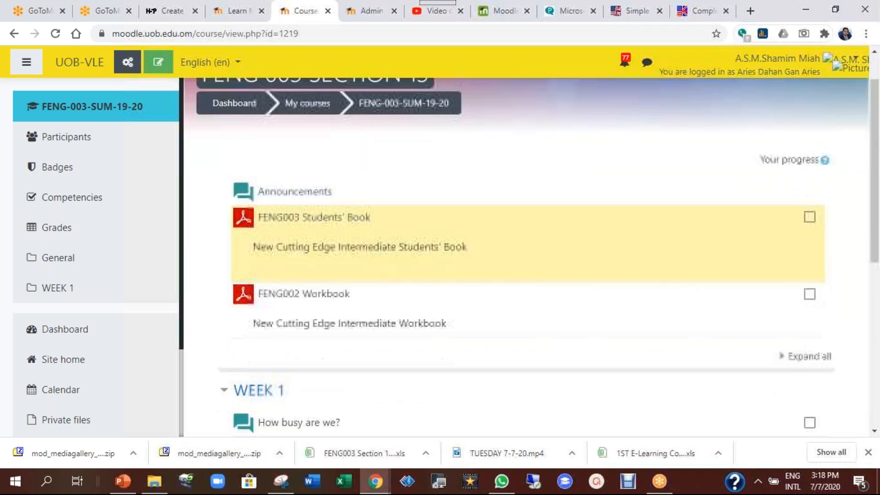
pyautogui.scroll(7, 507, 305)
pyautogui.scroll(-8, 506, 261)
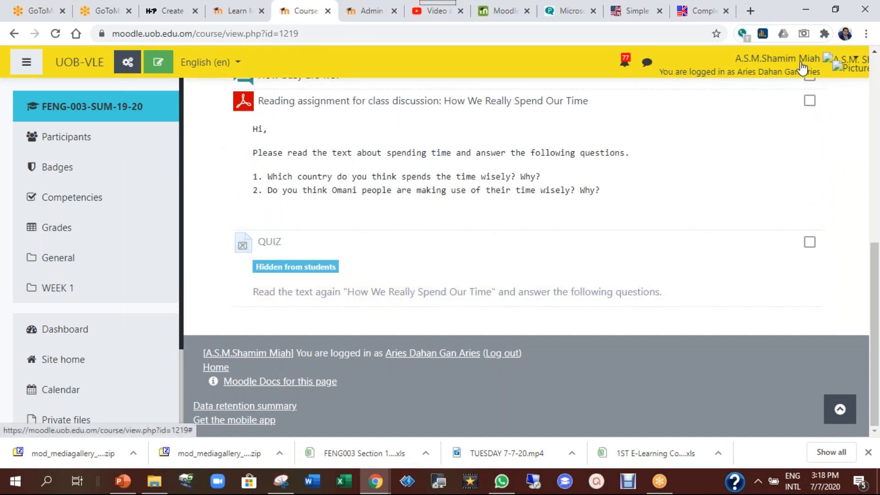
pyautogui.click(801, 68)
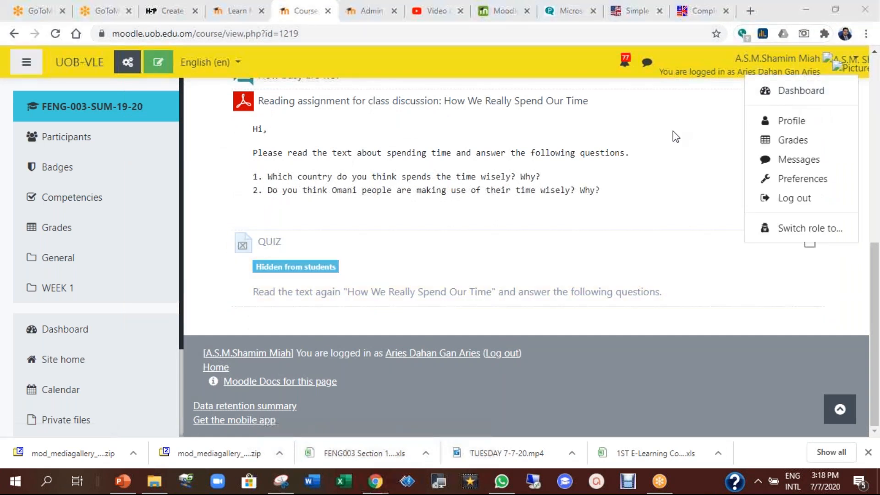
pyautogui.click(790, 203)
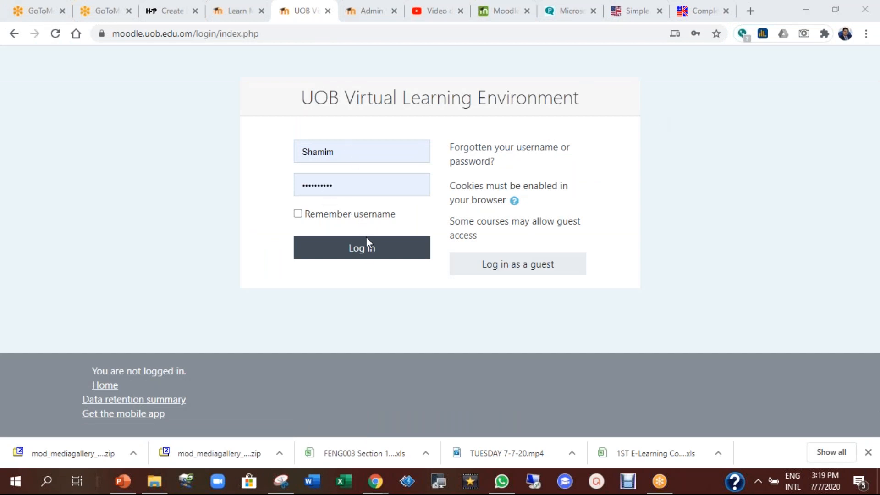
pyautogui.click(365, 251)
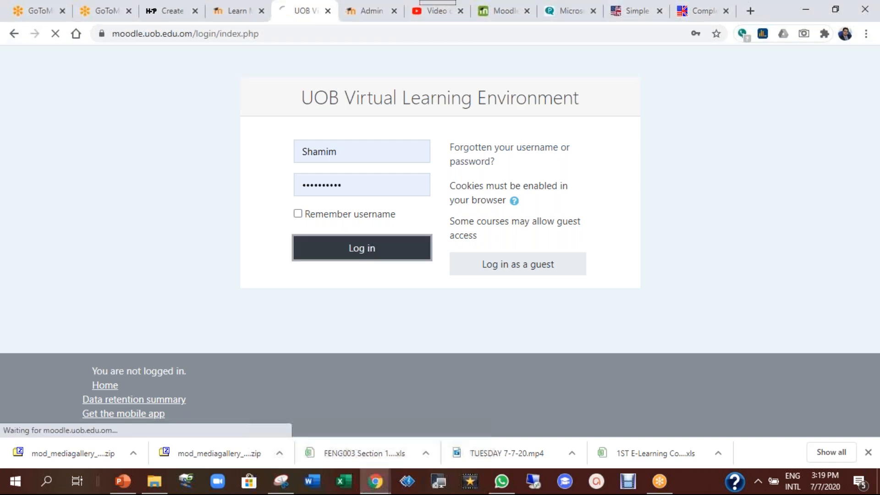